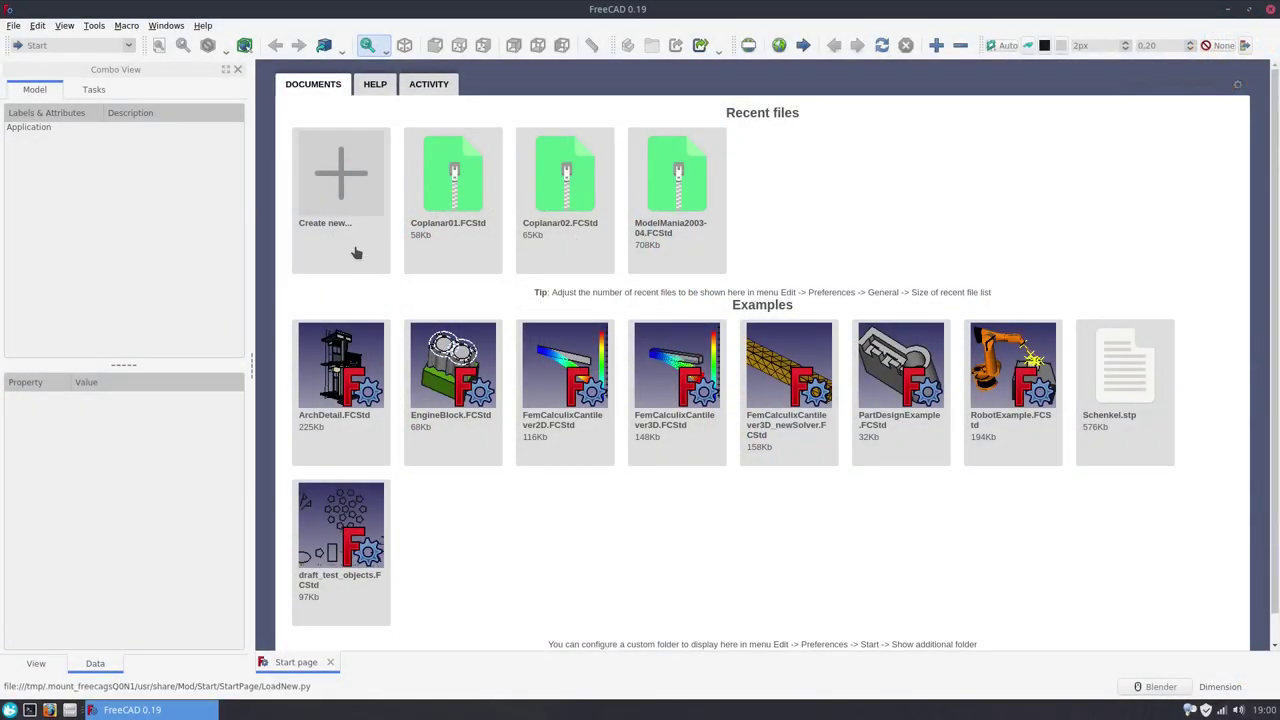
- Start a blank document and save it as Phase01 inside the 004-ModelMania2003 folder
left_click(355, 252)
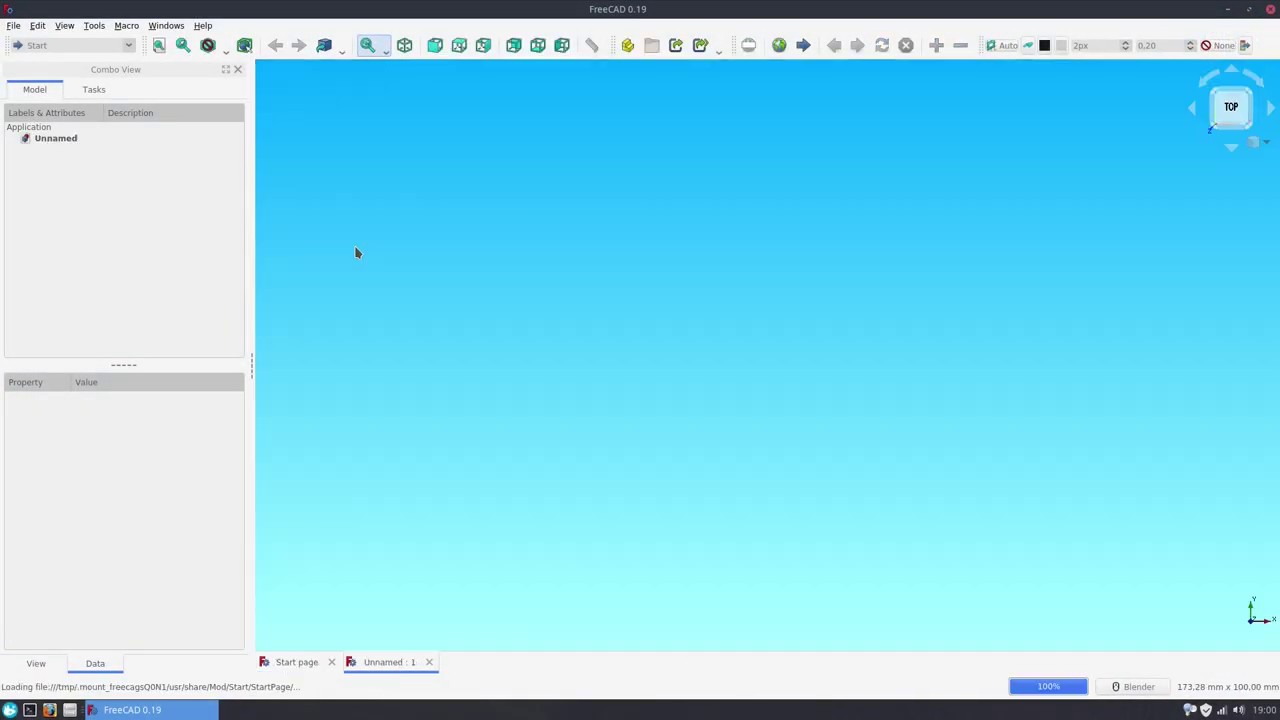
key("ctrl+s")
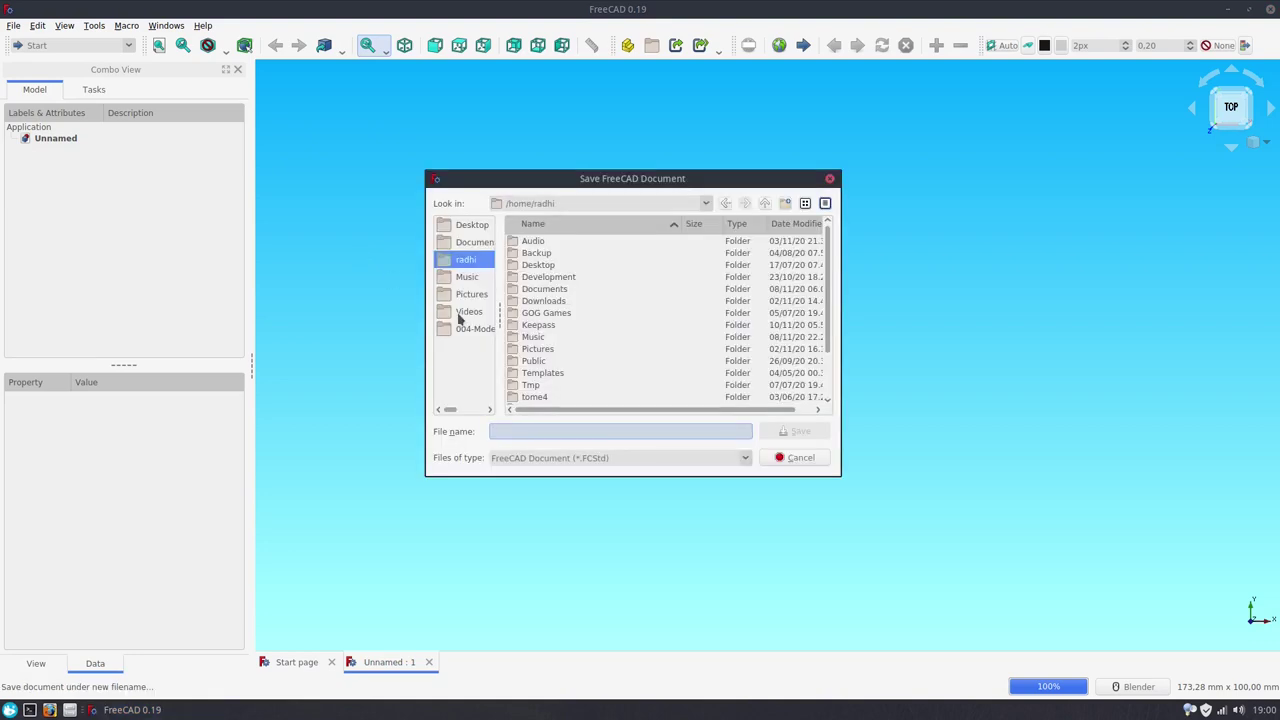
left_click(464, 332)
left_click(536, 430)
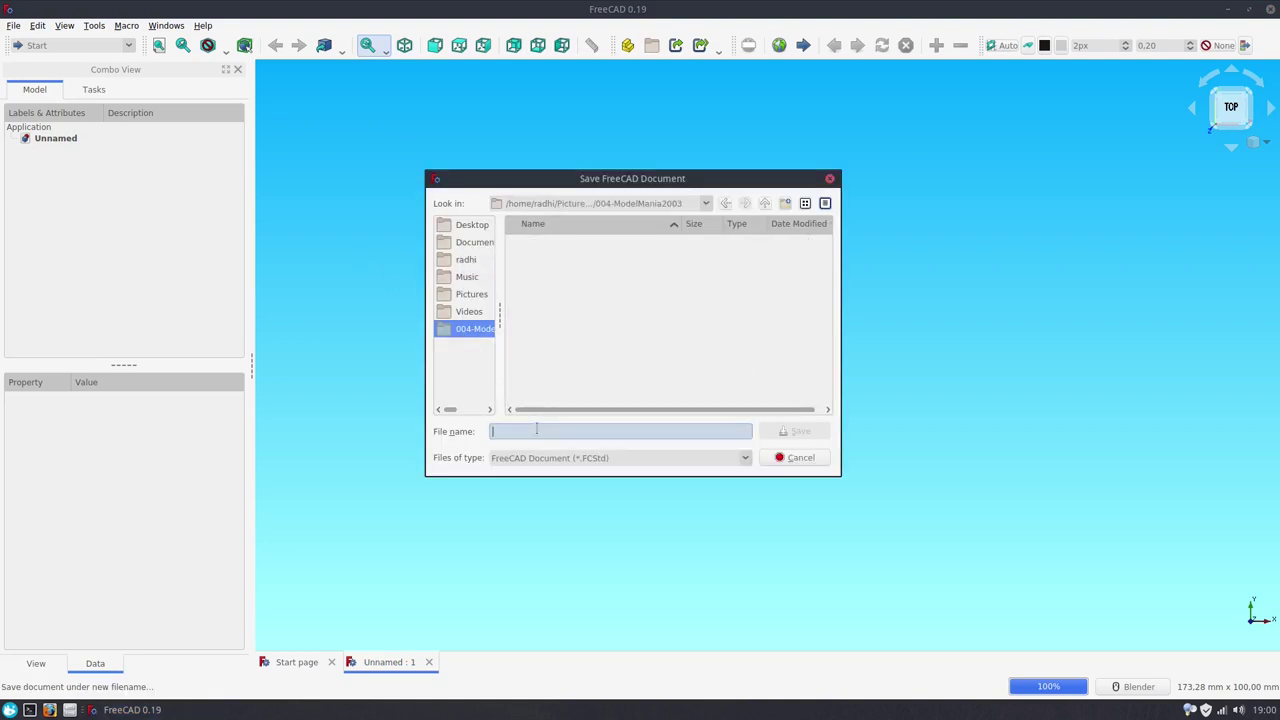
type("P")
type("1")
key("Return")
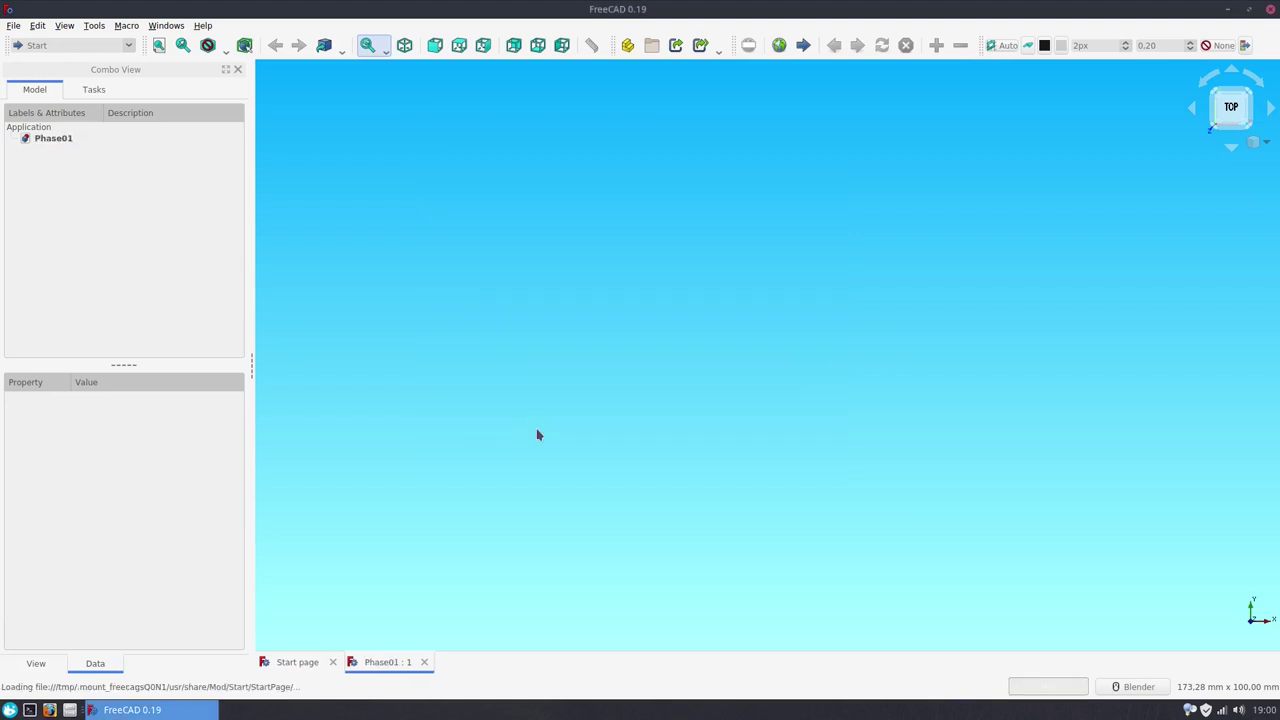
- Switch to Part Design, create a body, and start a sketch on YZ_Plane
left_click(114, 46)
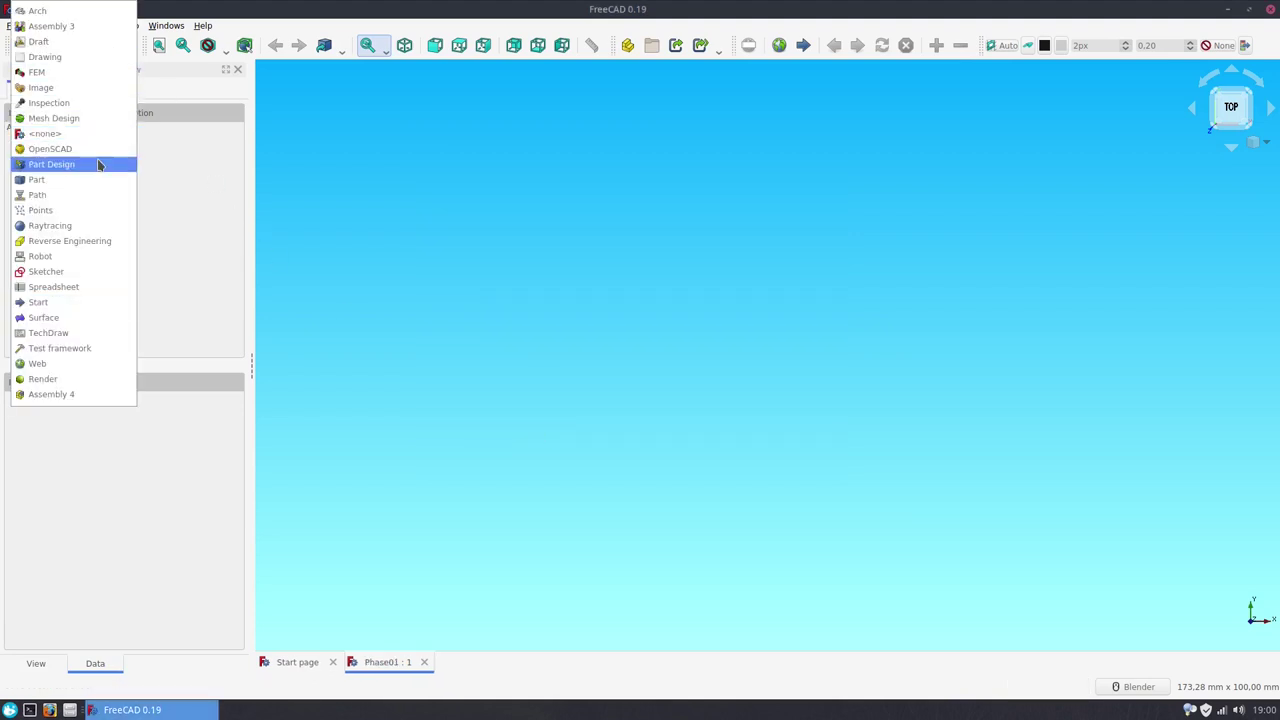
left_click(98, 164)
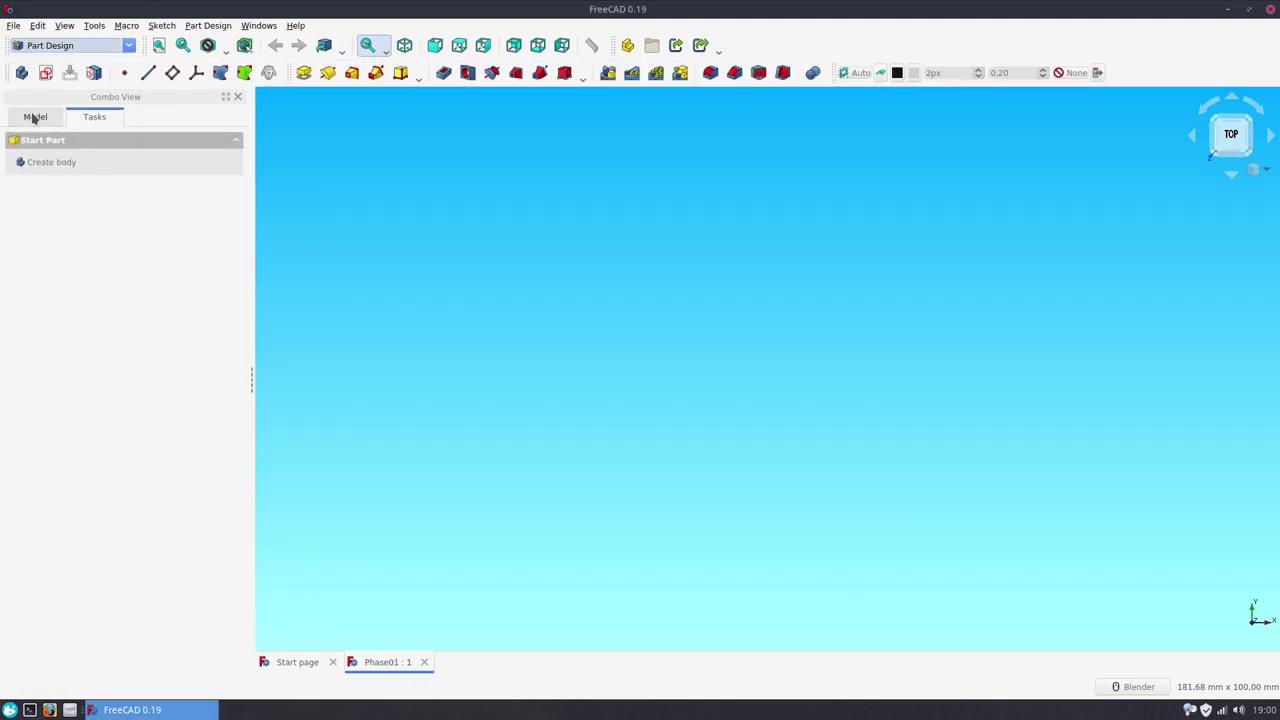
left_click(22, 74)
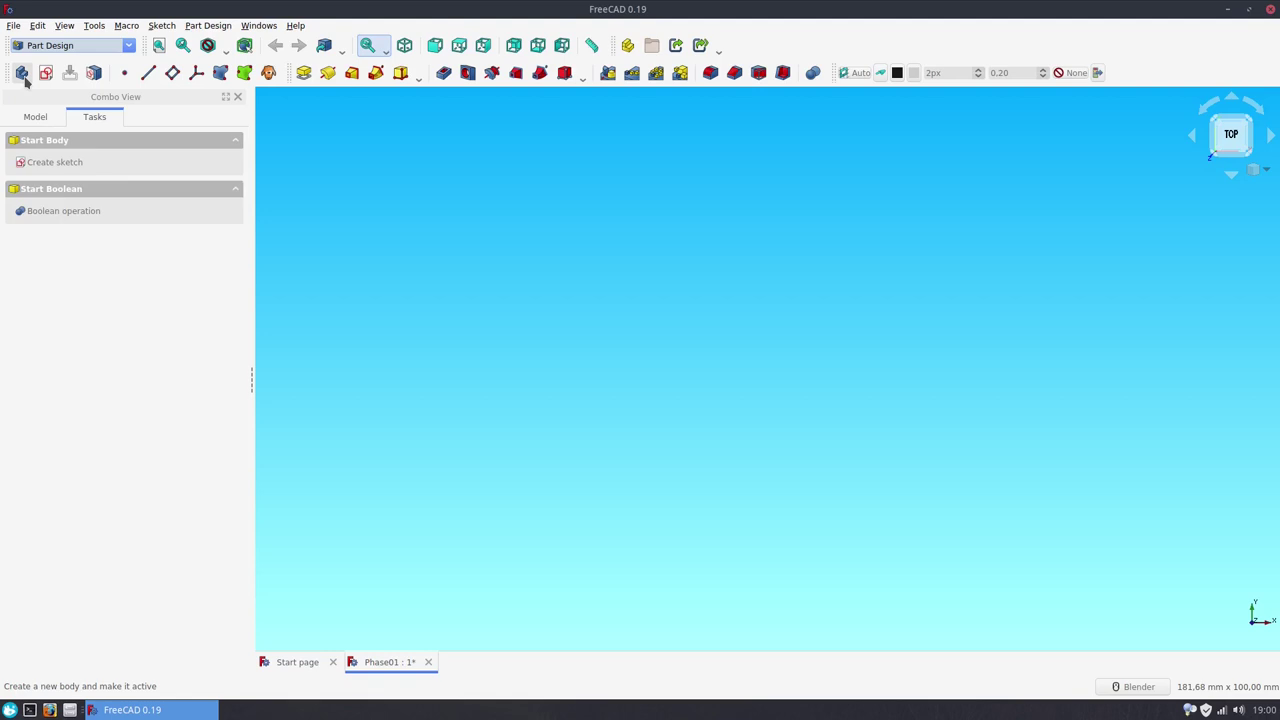
left_click(54, 162)
mouse_move(593, 366)
middle_mouse_down()
mouse_move(417, 214)
mouse_move(743, 200)
mouse_move(573, 304)
middle_mouse_up()
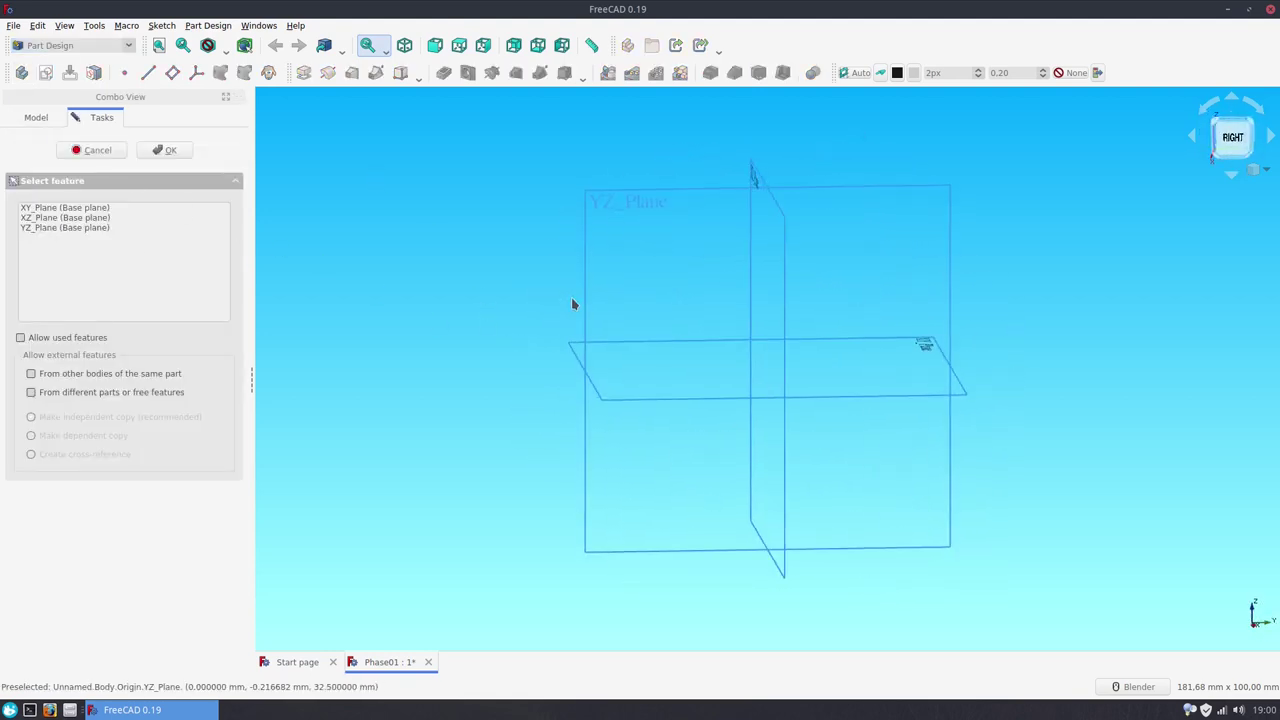
left_click(105, 228)
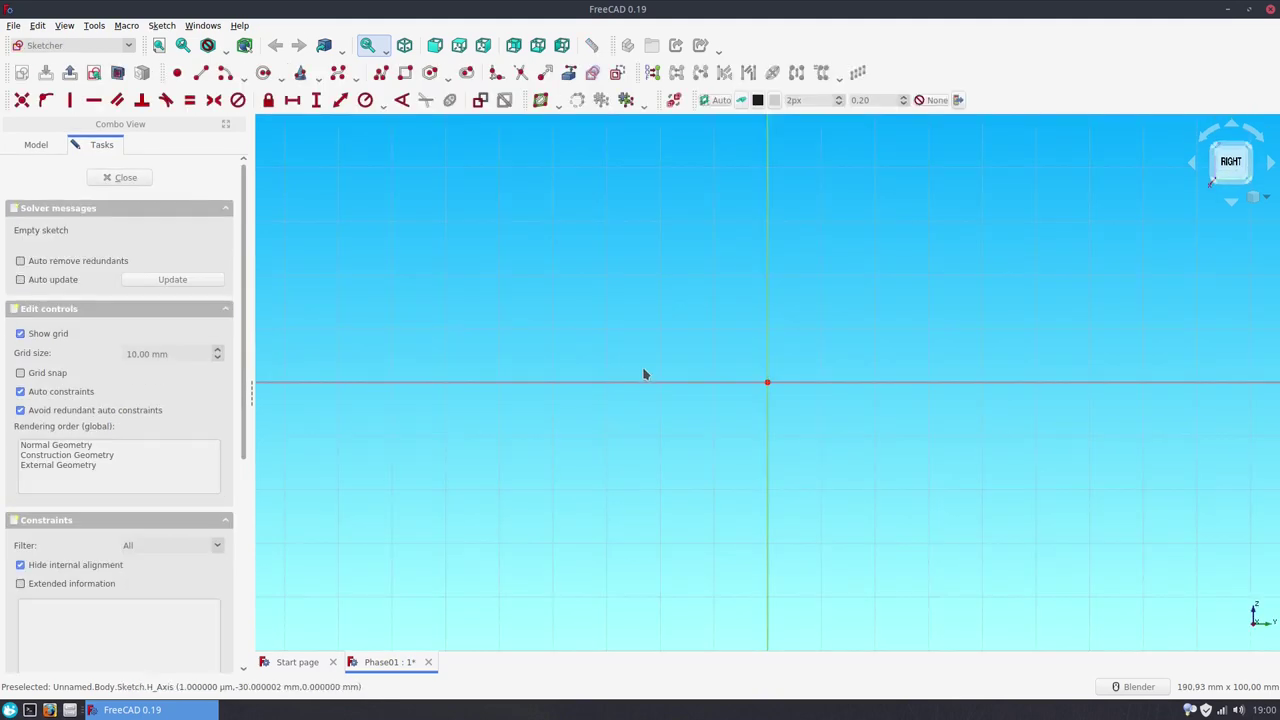
middle_click_drag(662, 512, 623, 505, "shift")
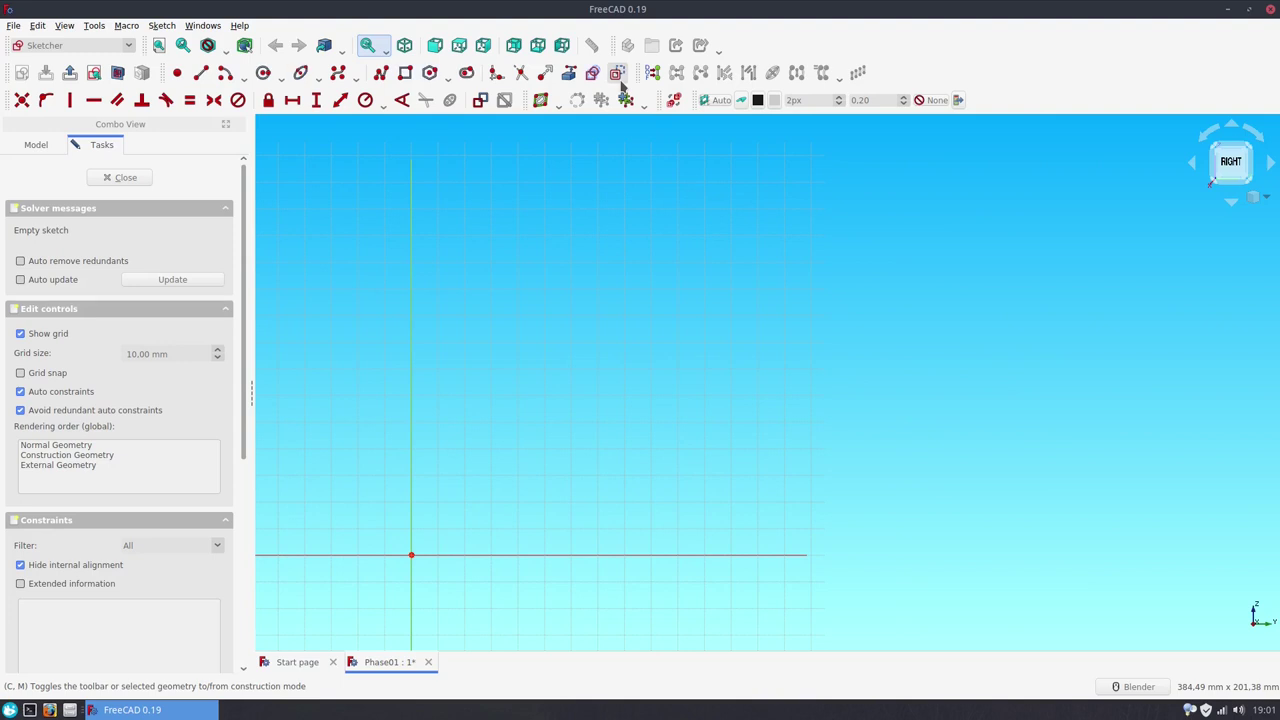
- Draw a circle and constrain its radius to 23 mm
left_click(365, 100)
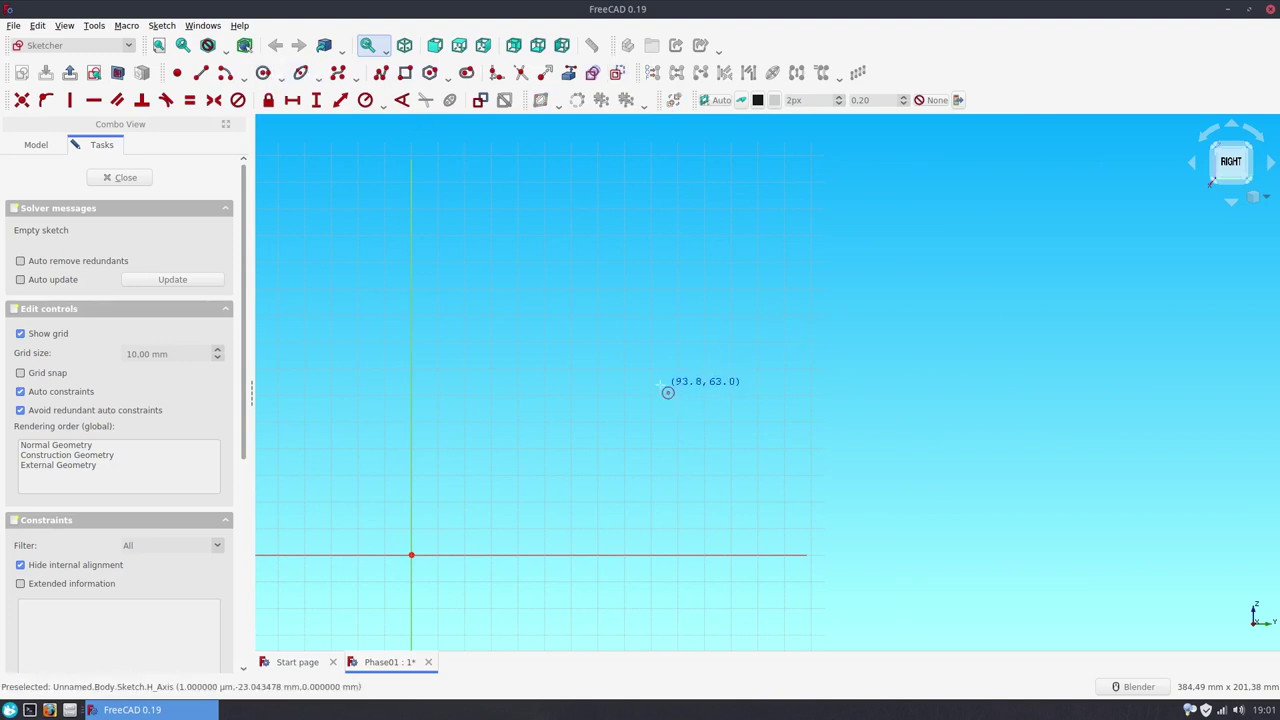
left_click(650, 380)
left_click(716, 404)
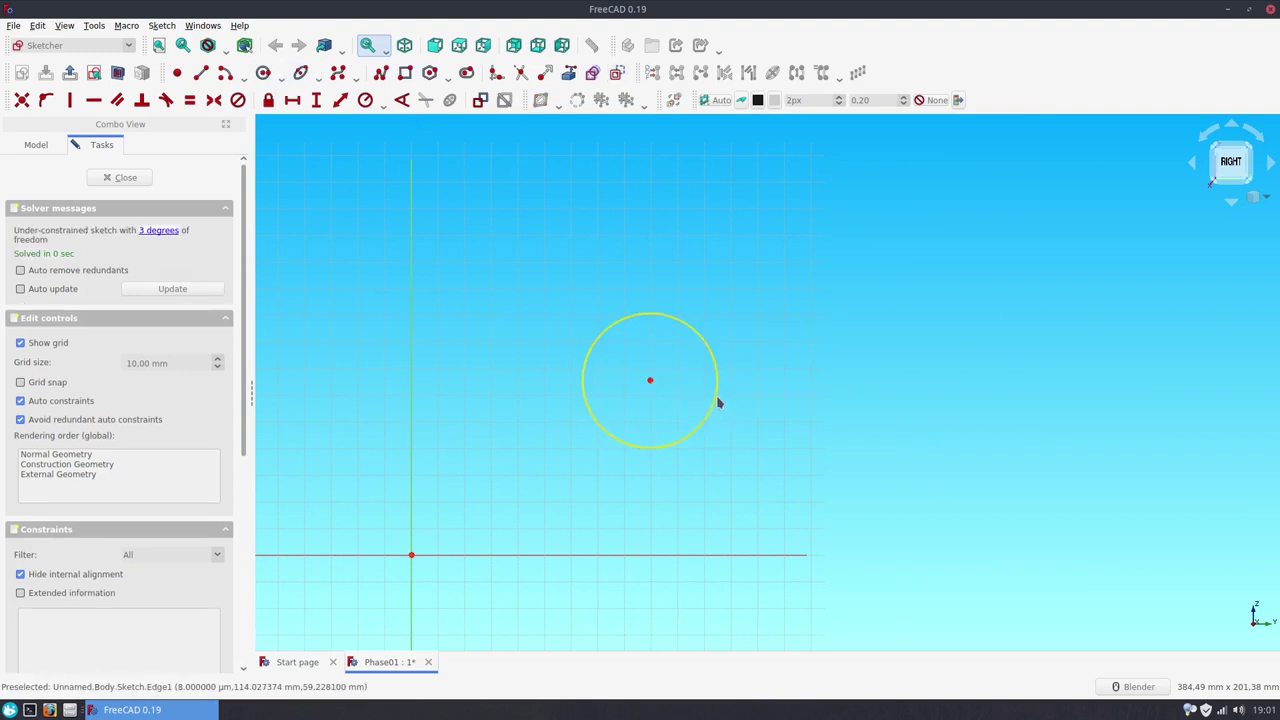
left_click(717, 394)
left_click(367, 104)
type("23")
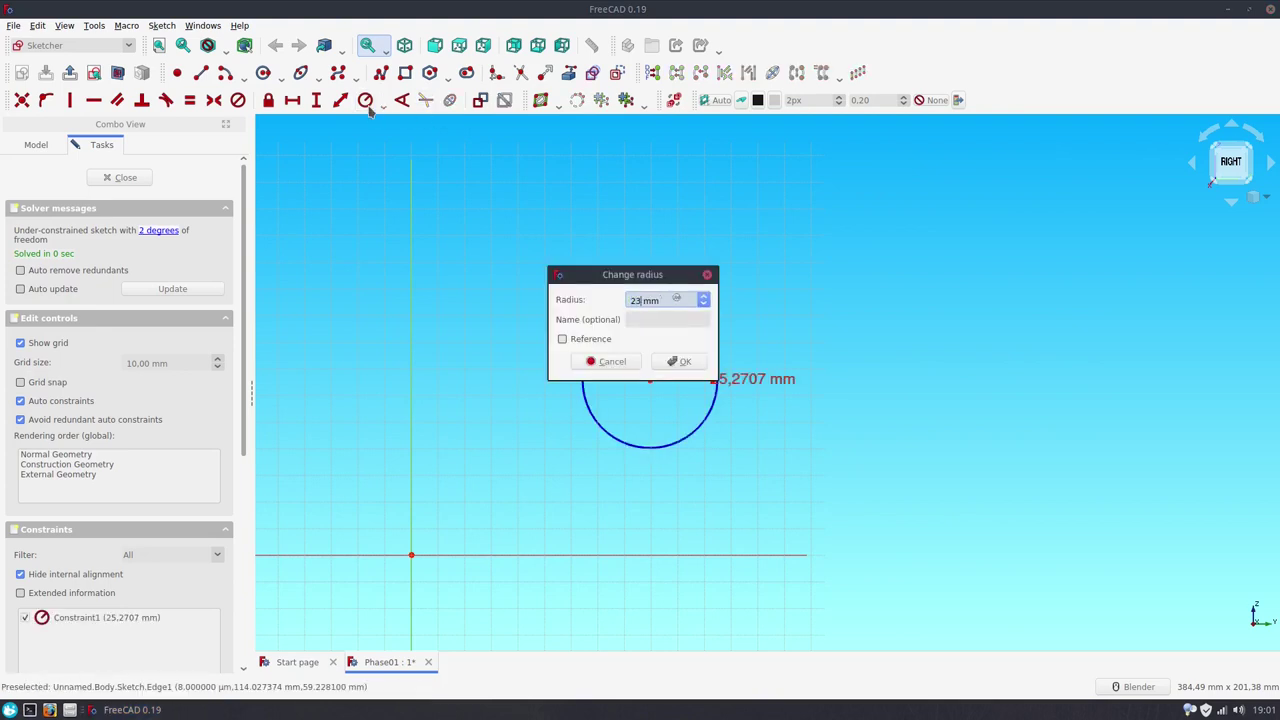
key("Return")
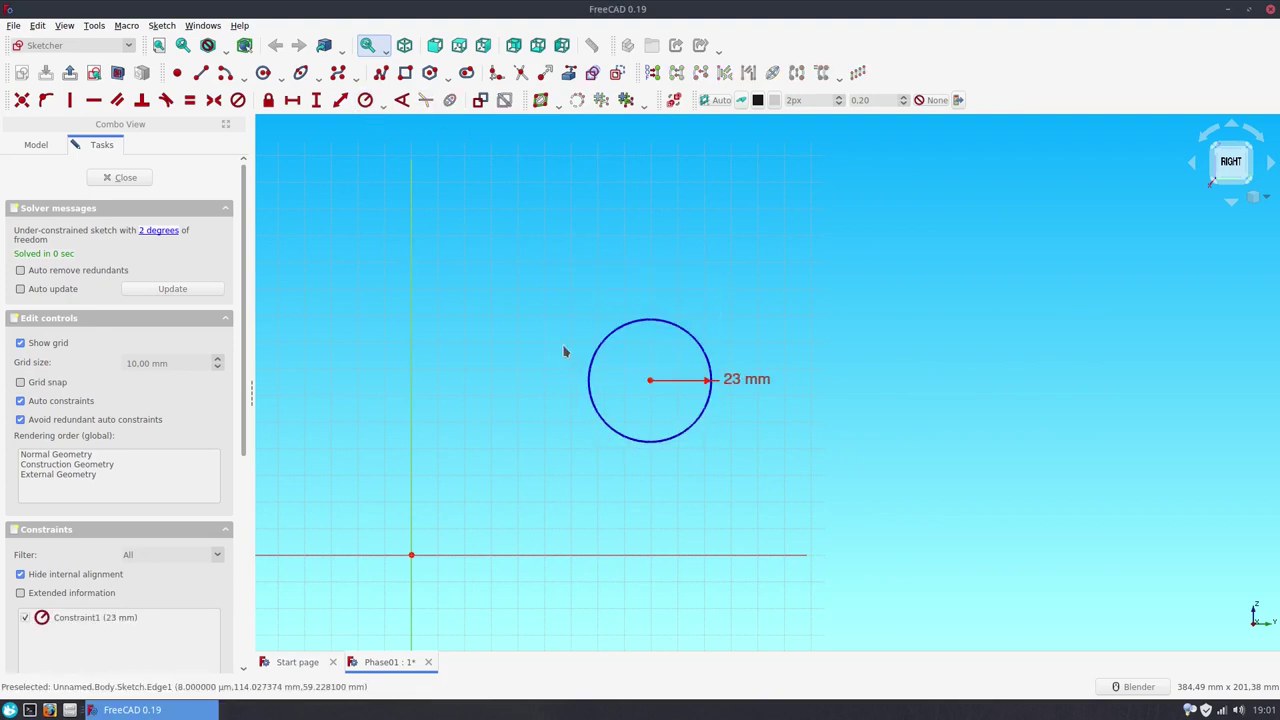
- Place the circle centre 110 mm horizontally and 50 mm vertically from the origin
left_click(650, 382)
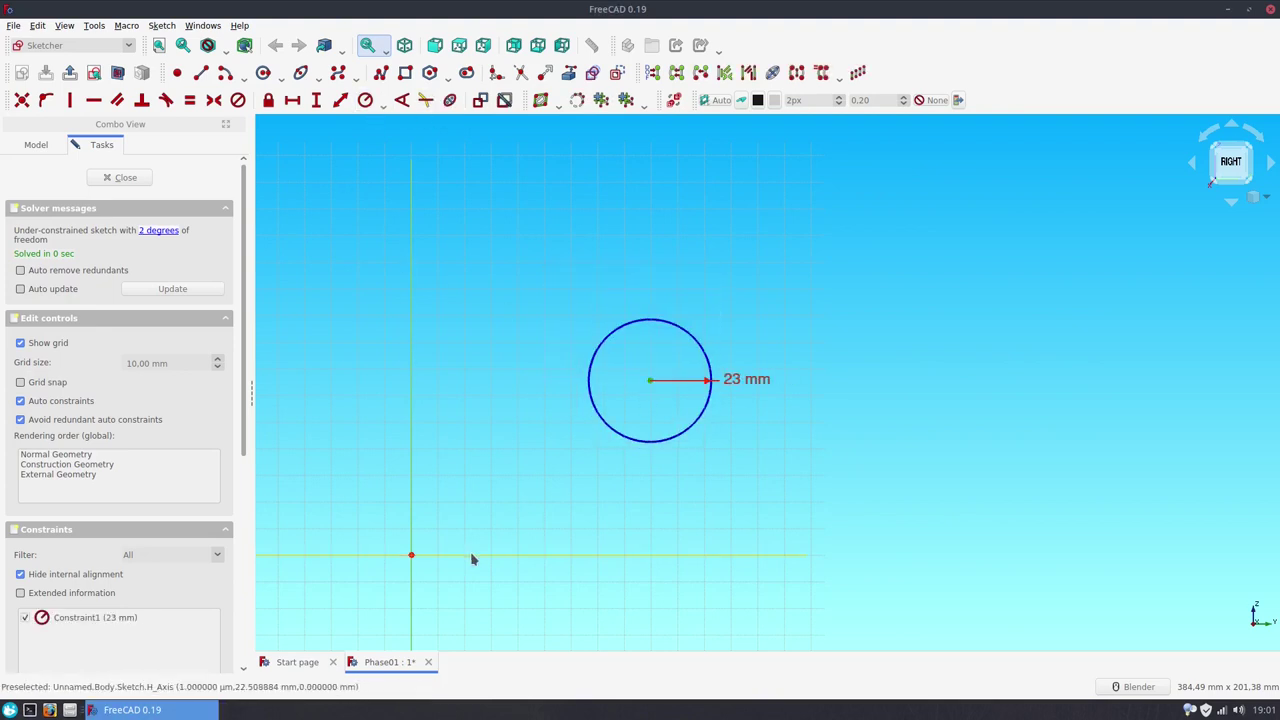
left_click(411, 555)
left_click(292, 100)
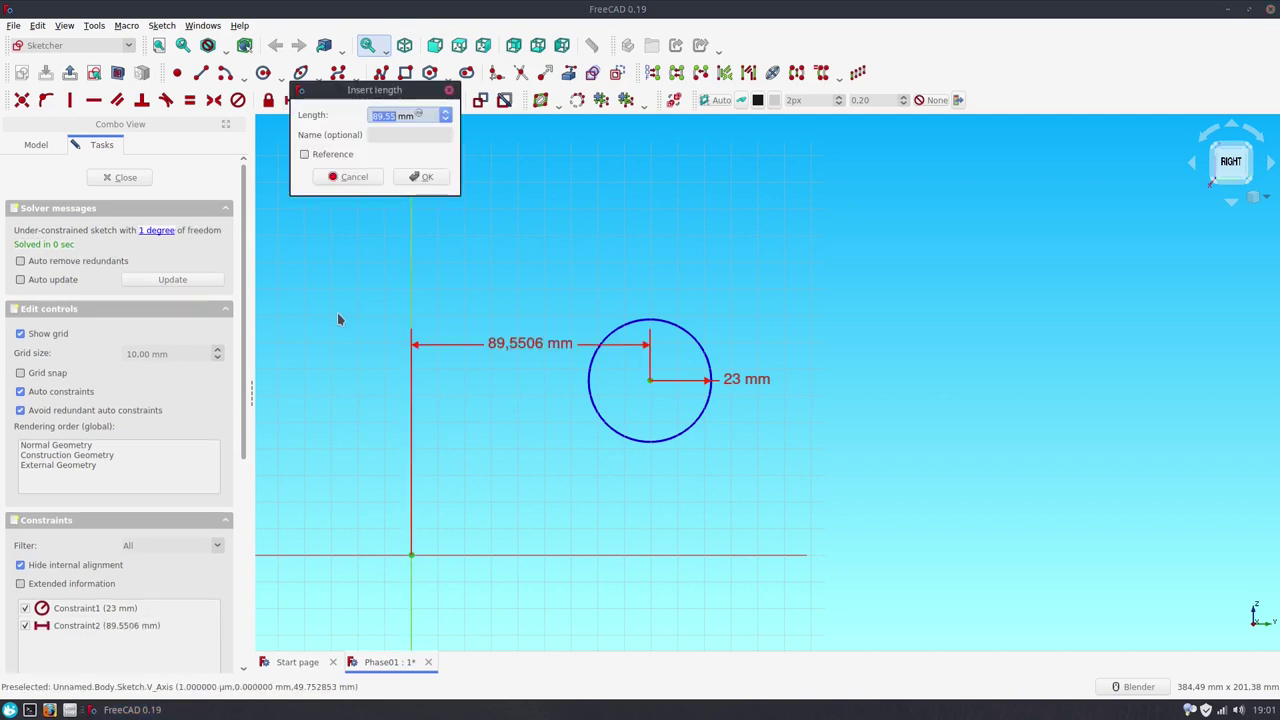
type("110")
key("Return")
mouse_move(547, 344)
left_mouse_down()
mouse_move(548, 650)
mouse_move(549, 606)
left_mouse_up()
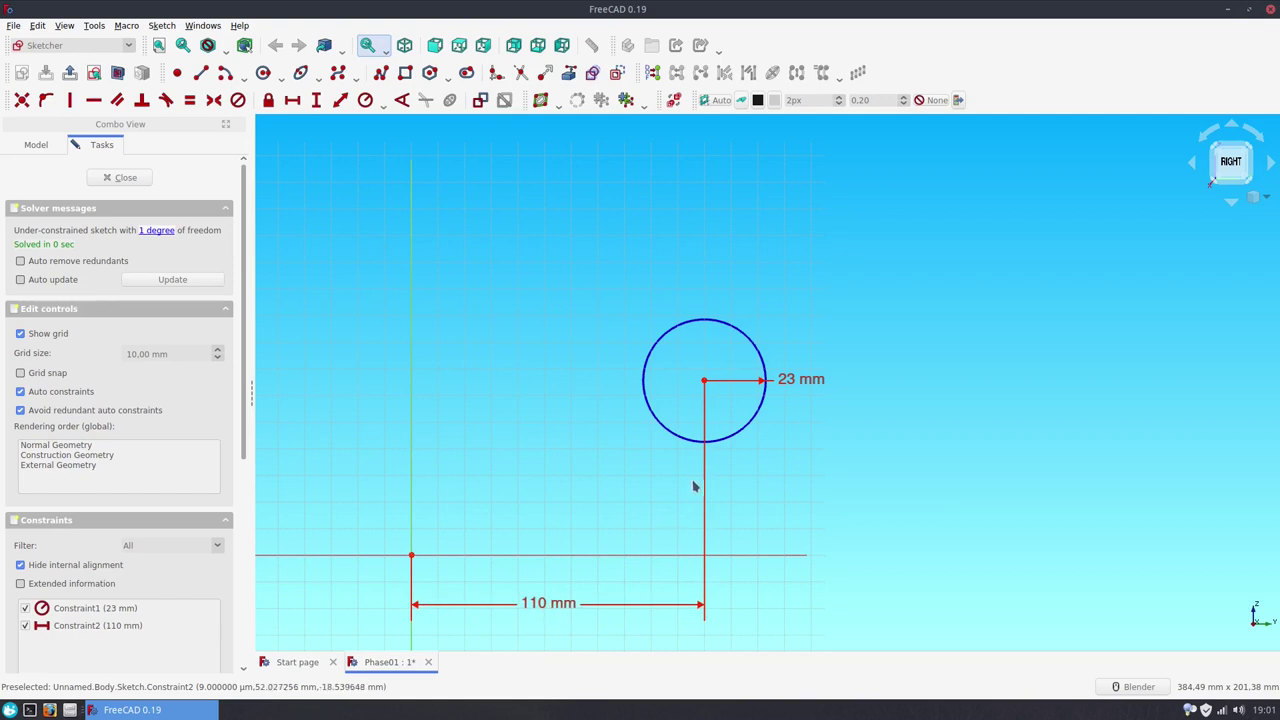
left_click(706, 384)
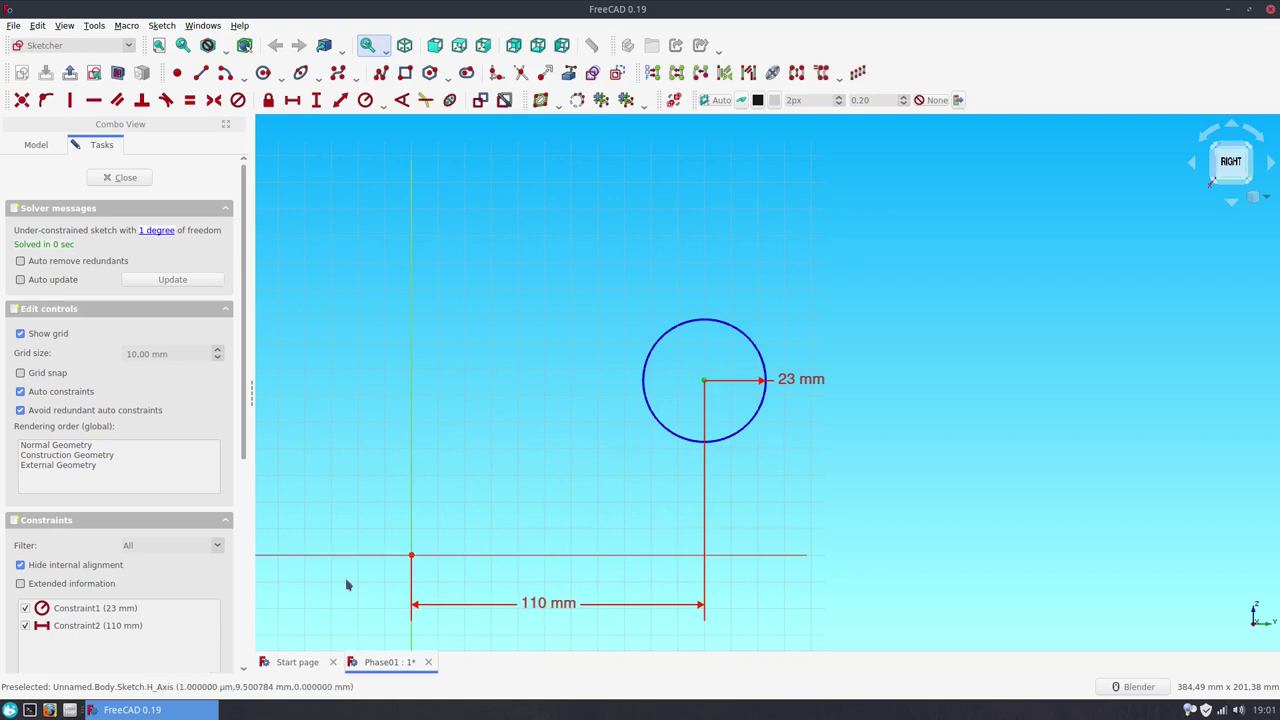
left_click(411, 555)
left_click(316, 100)
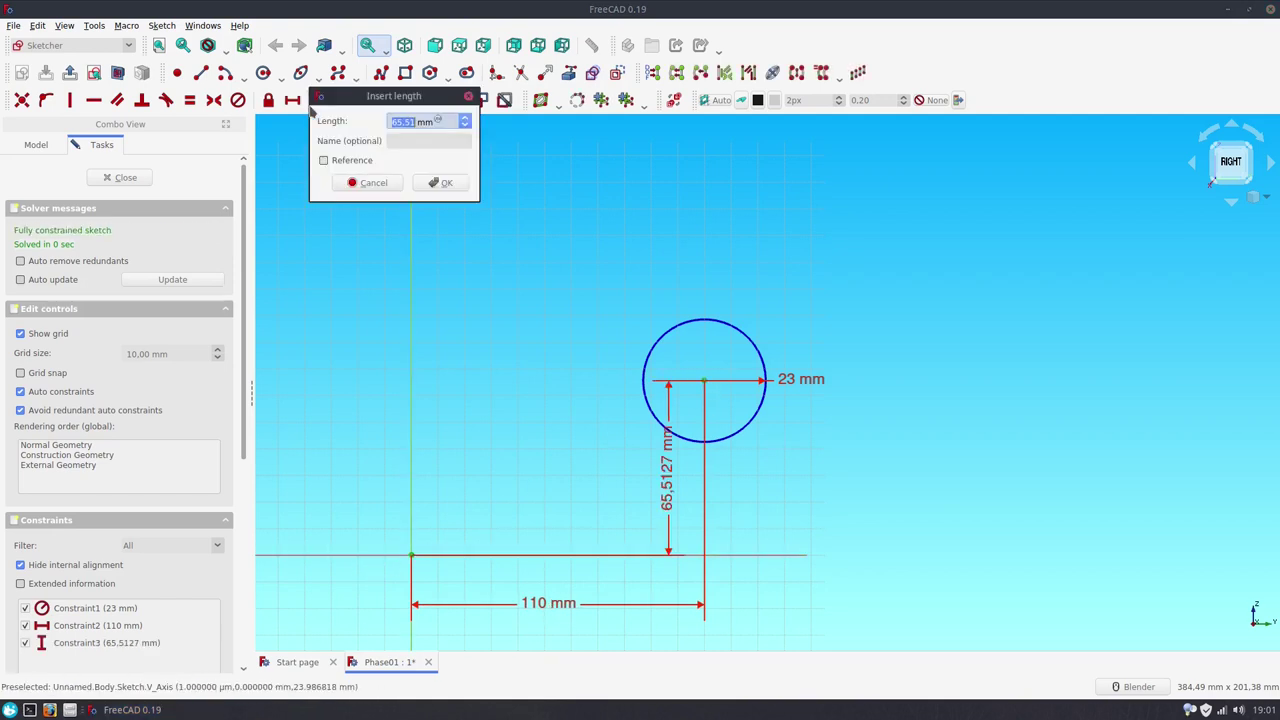
type("50")
key("Return")
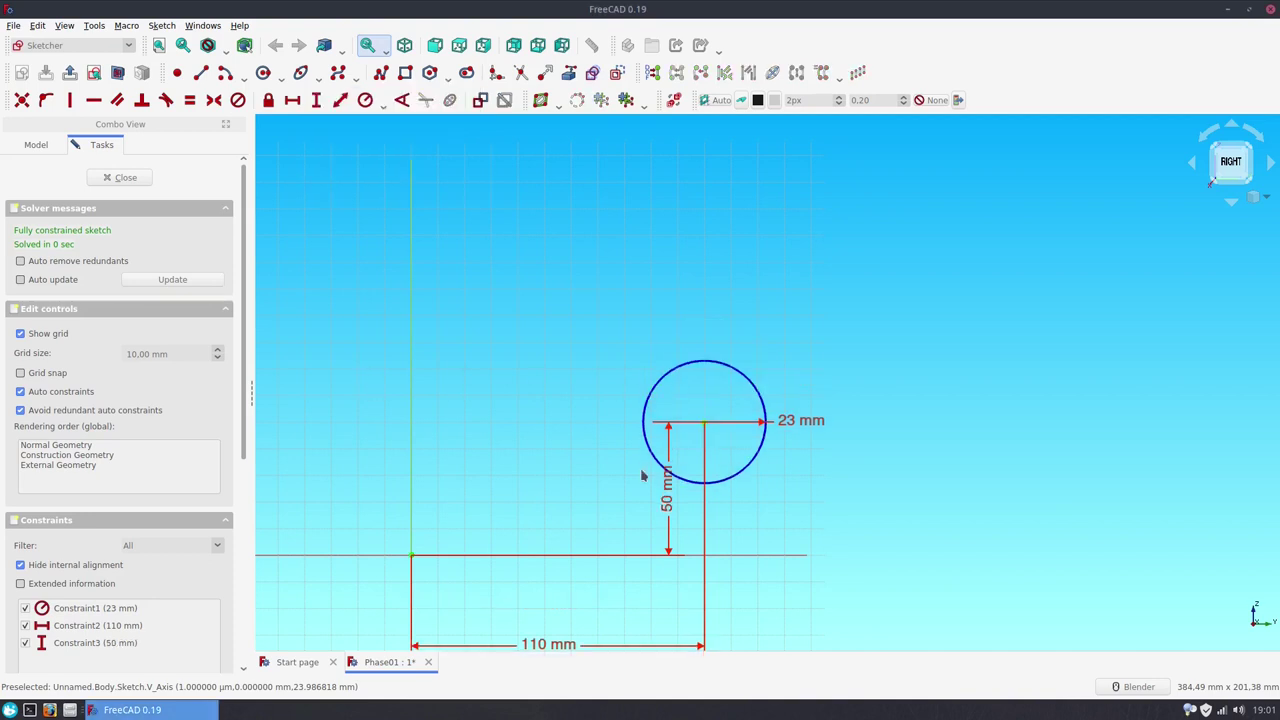
left_click_drag(670, 495, 360, 500)
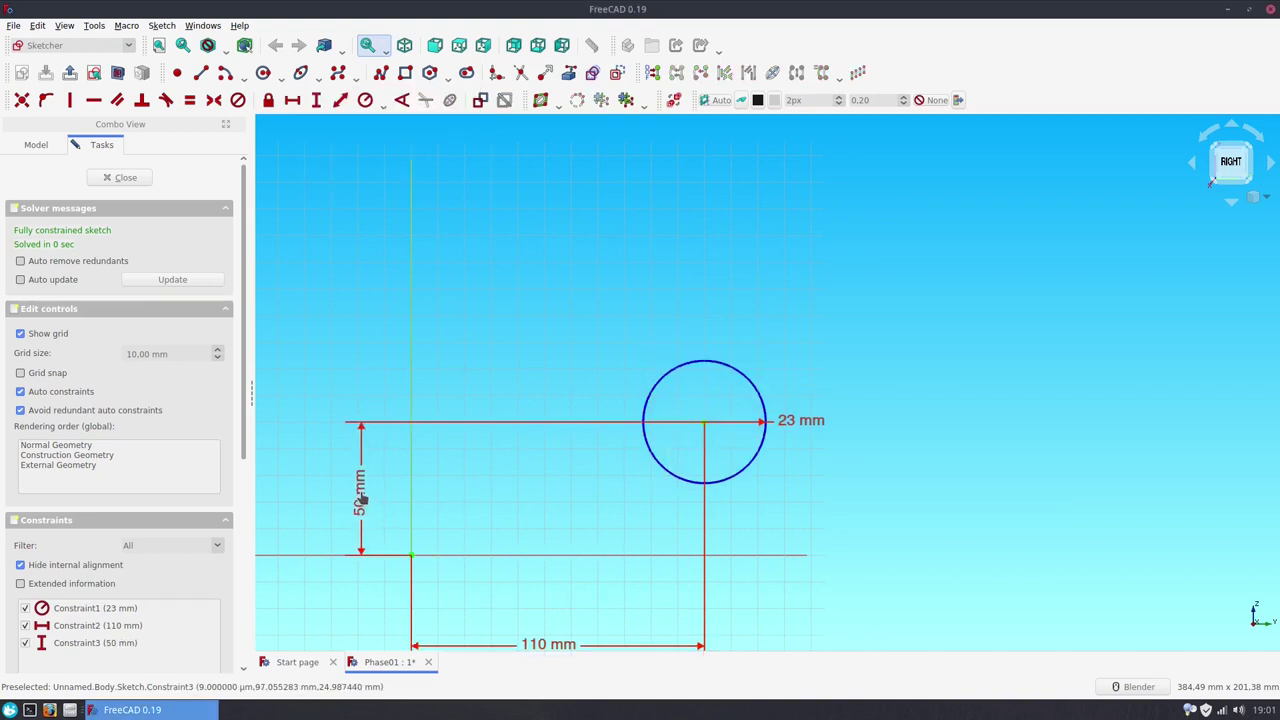
- Draw a vertical line from the circle centre down, plus a diagonal line across the circle
left_click(201, 72)
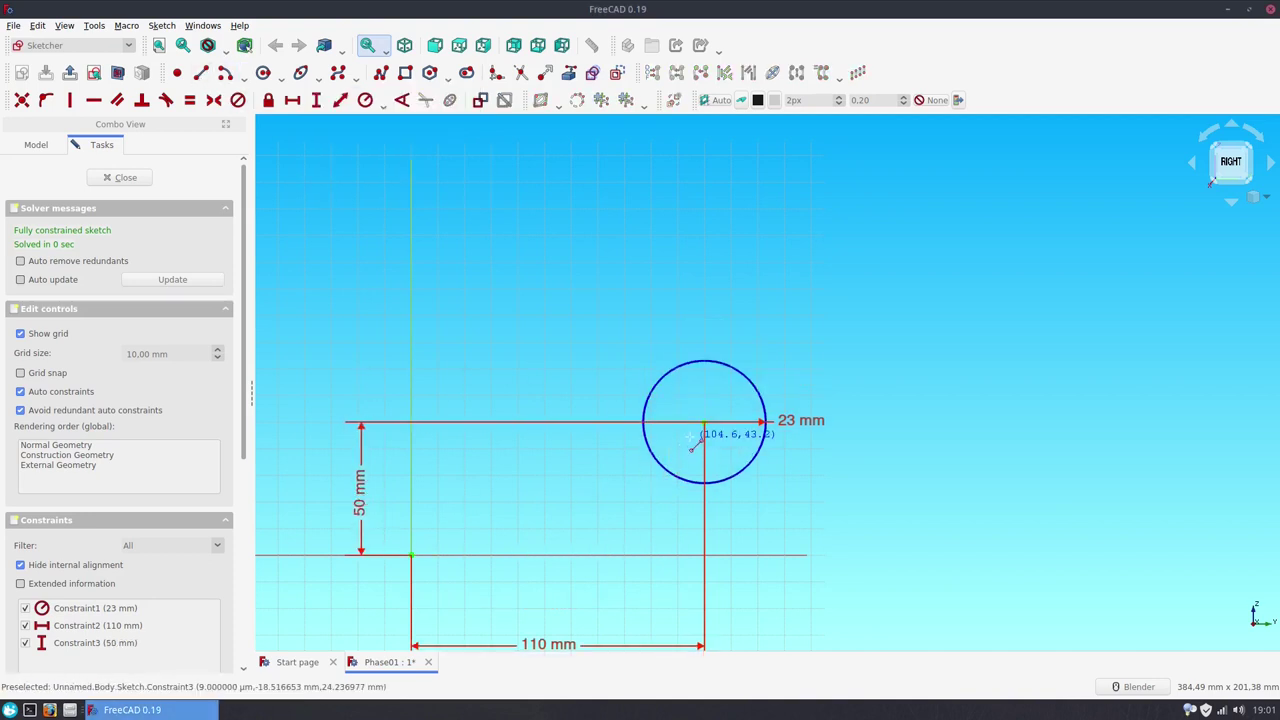
left_click(704, 424)
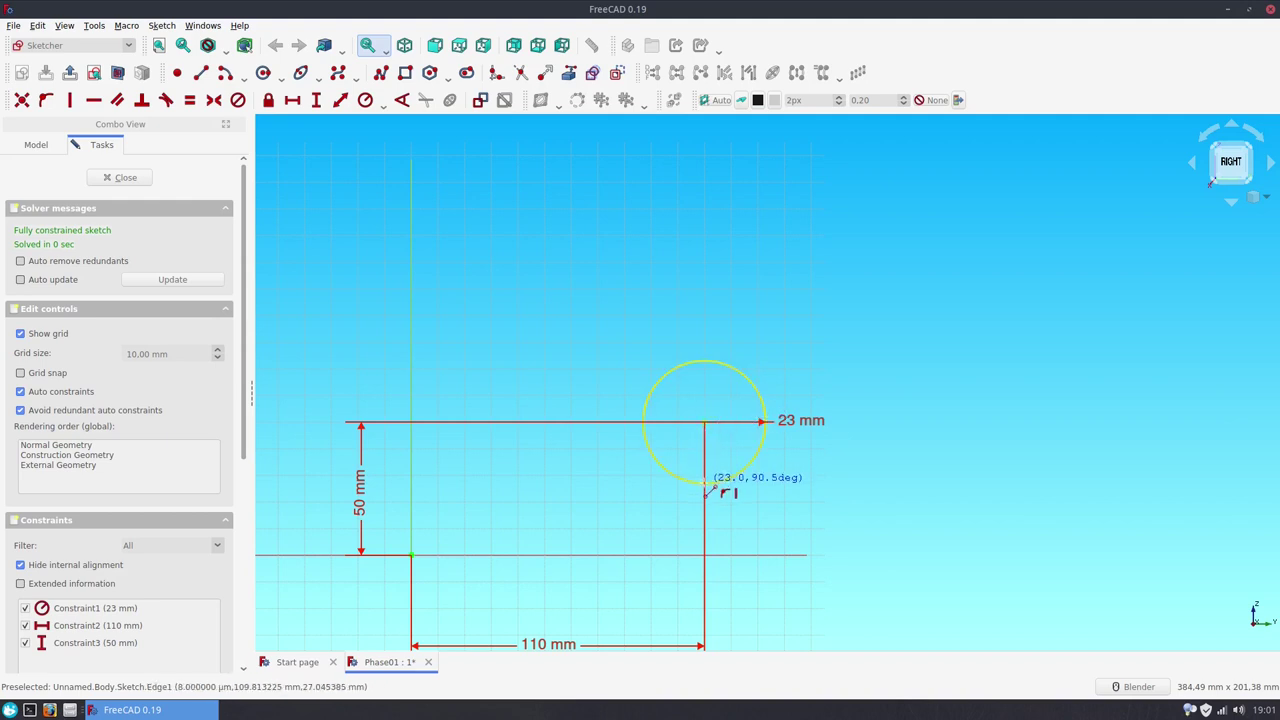
left_click(705, 485)
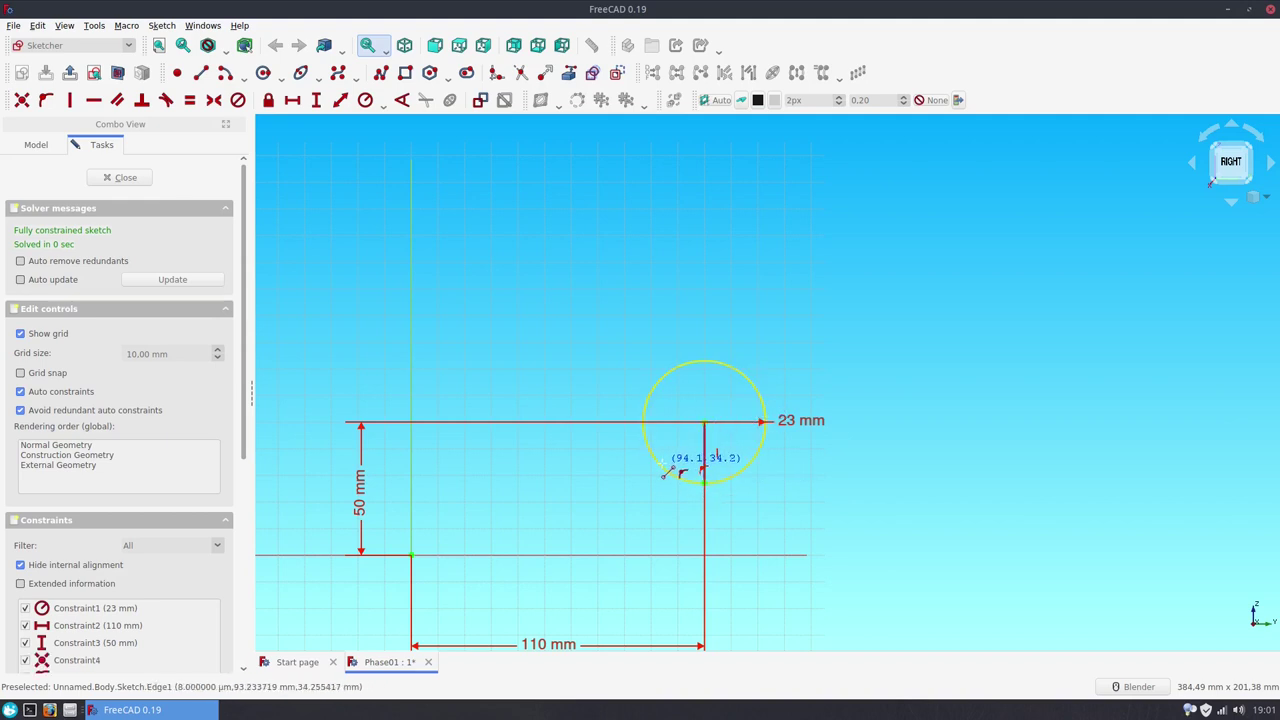
left_click(661, 465)
left_click(709, 363)
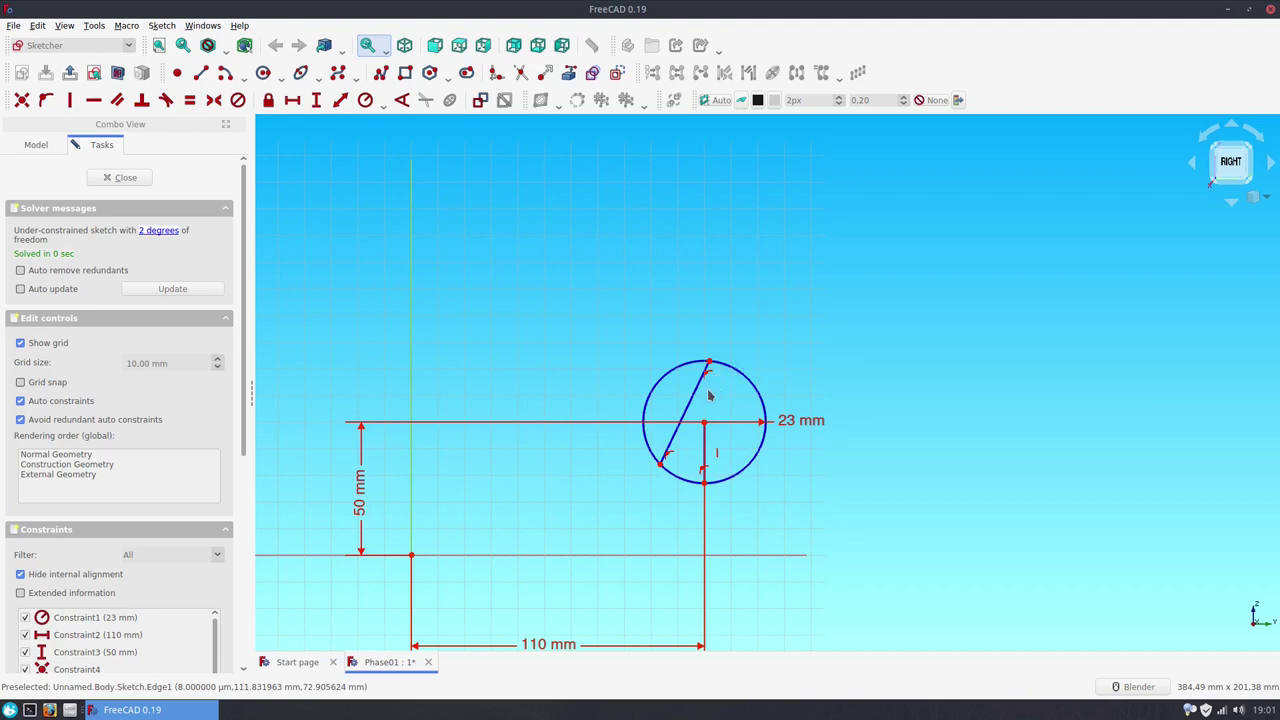
- Make the diagonal pass through the centre at 15° to the vertical line
left_click(697, 401)
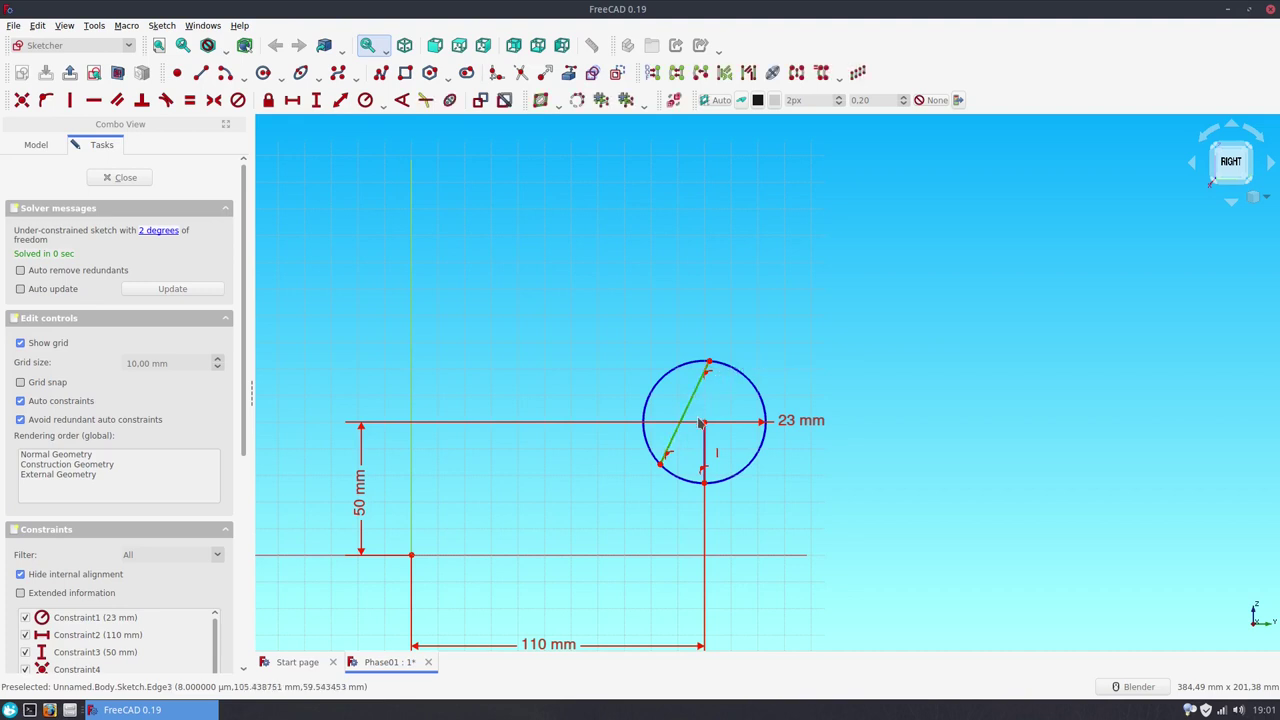
left_click(45, 100)
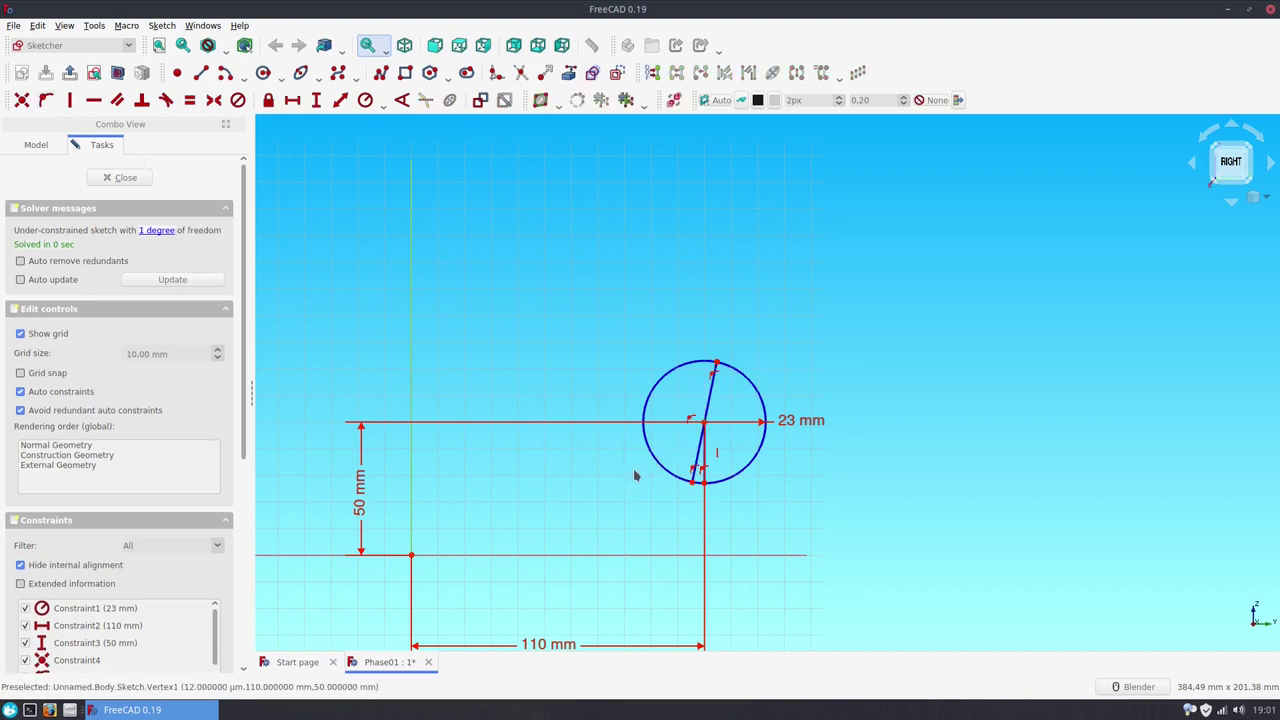
left_click(701, 453)
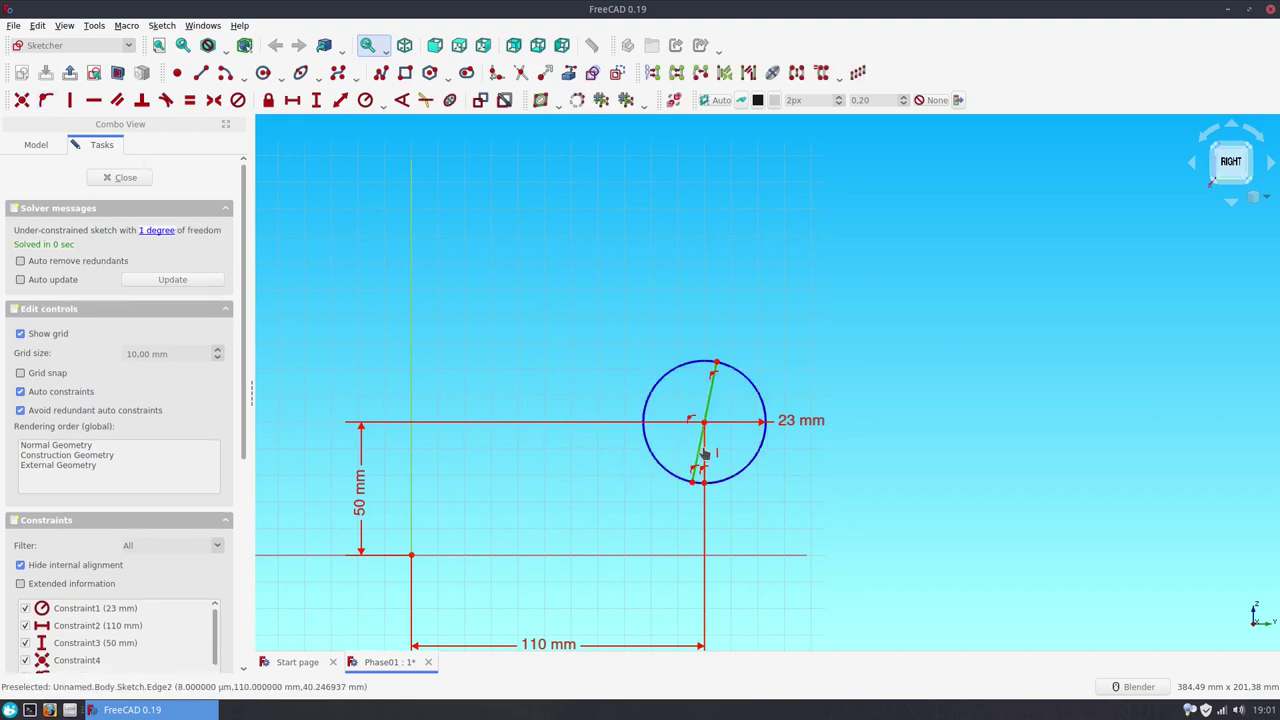
left_click(401, 101)
type("5")
key("Return")
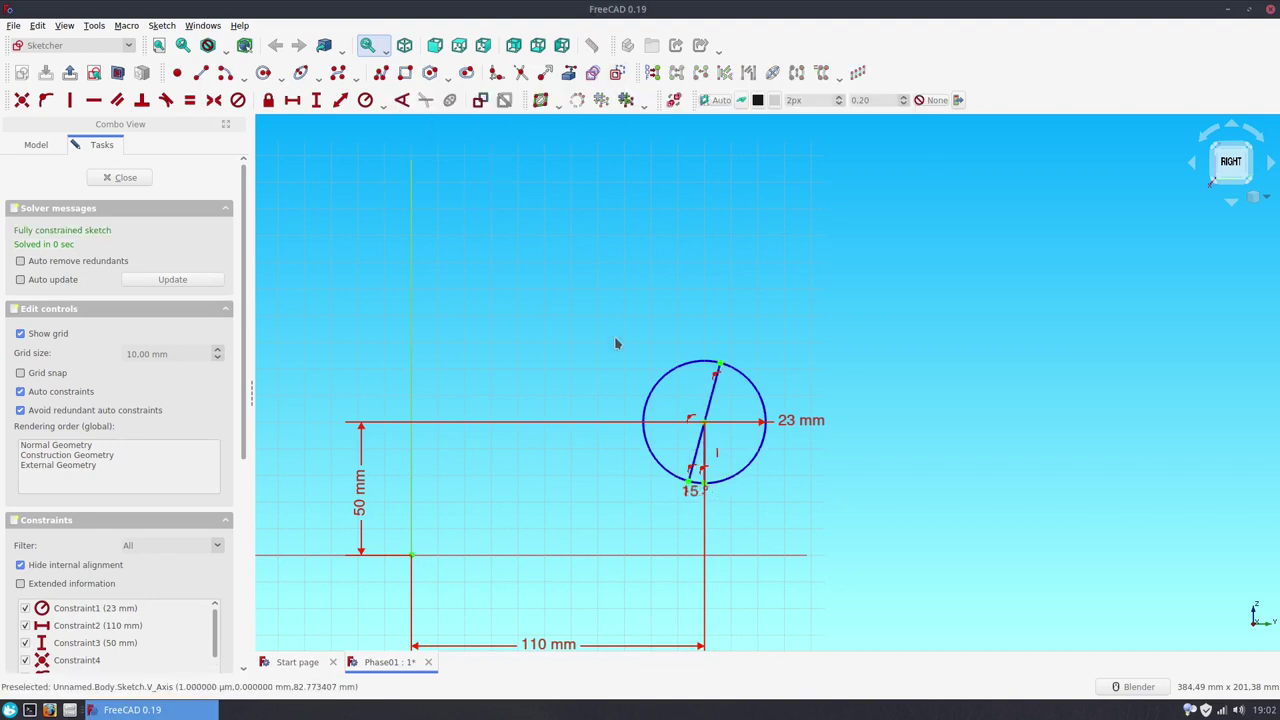
scroll(740, 365, "up", 2)
scroll(730, 372, "up", 3)
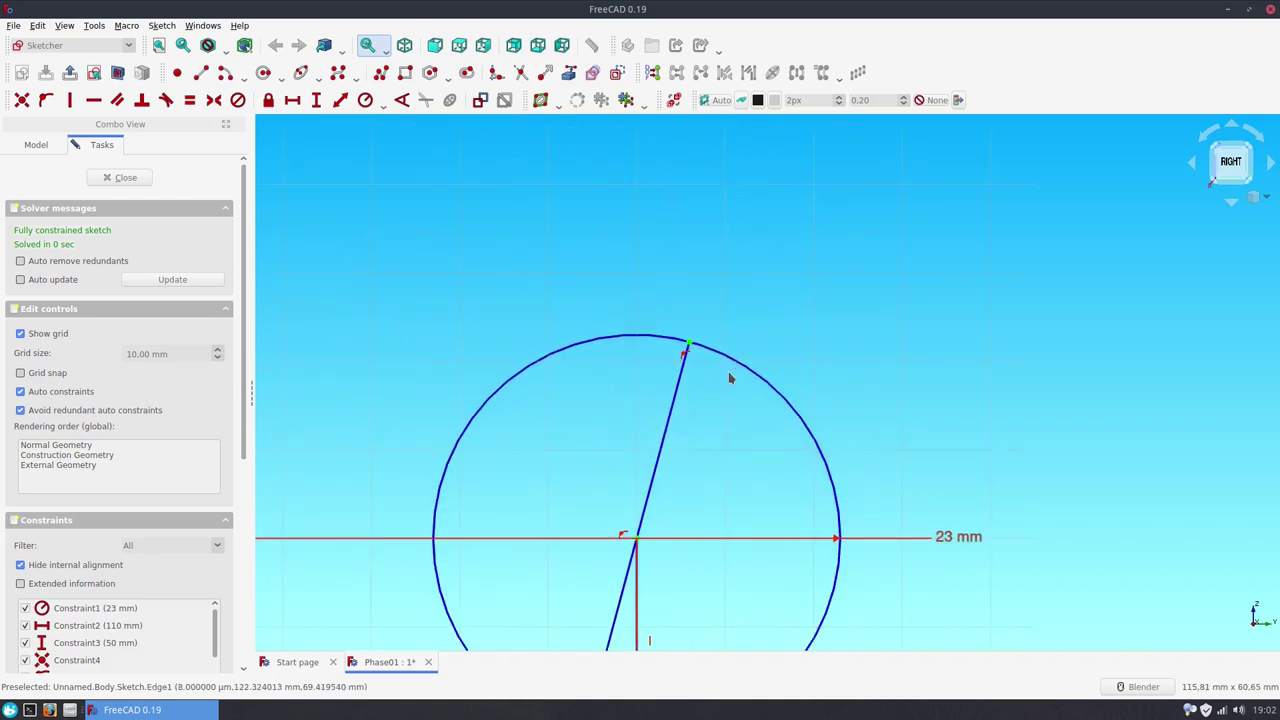
scroll(520, 289, "down", 2)
middle_click_drag(520, 289, 609, 232, "shift")
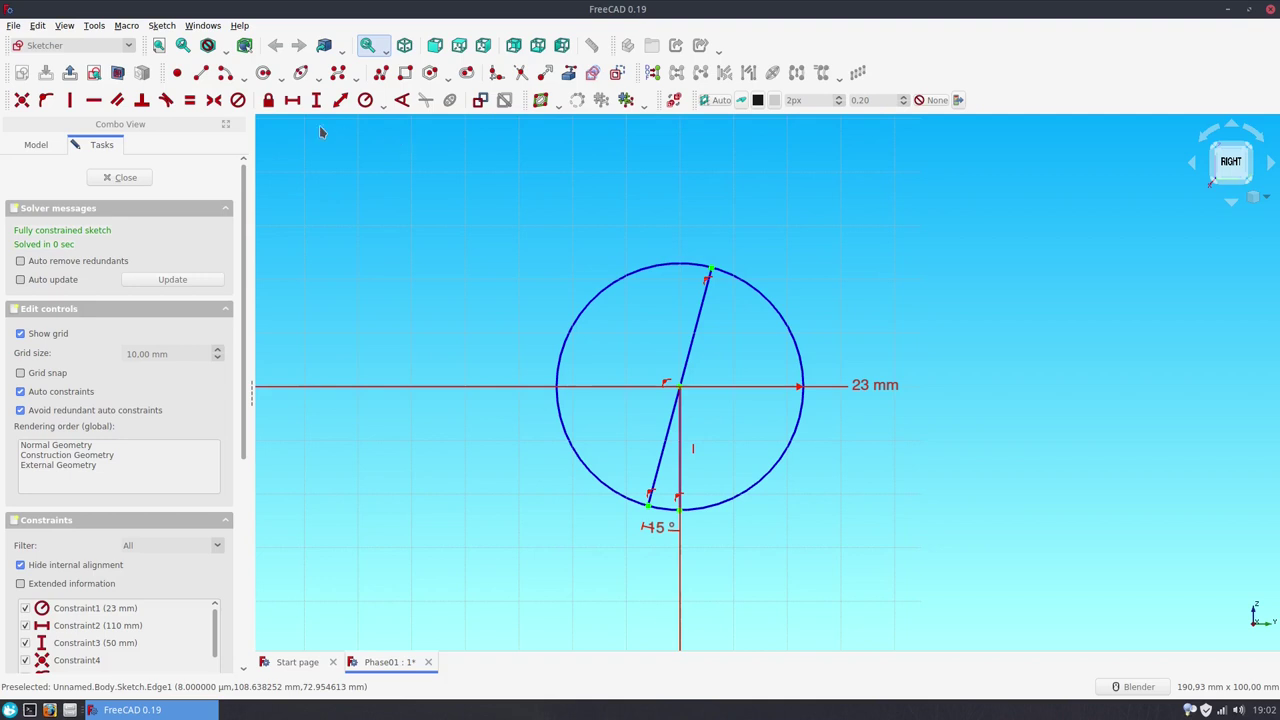
- Draw centre-point arcs beyond the top and bottom ends of the slanted line
left_click(225, 72)
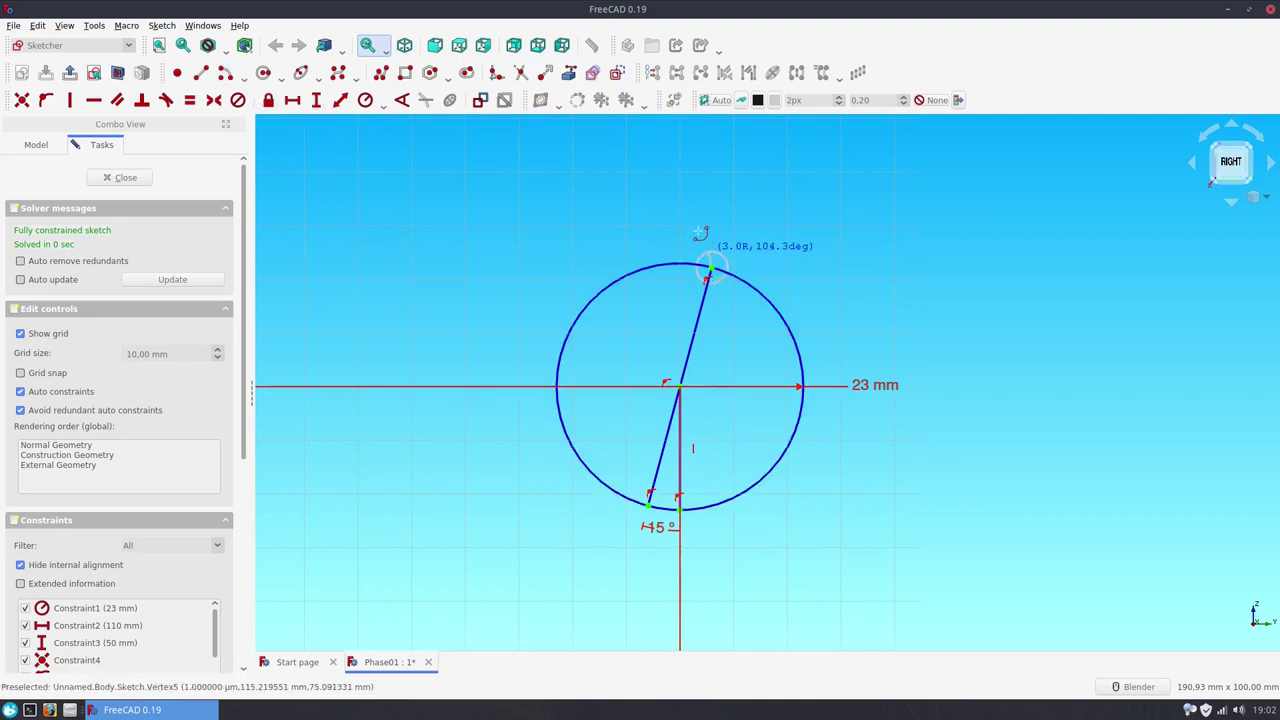
left_click(683, 197)
left_click(776, 229)
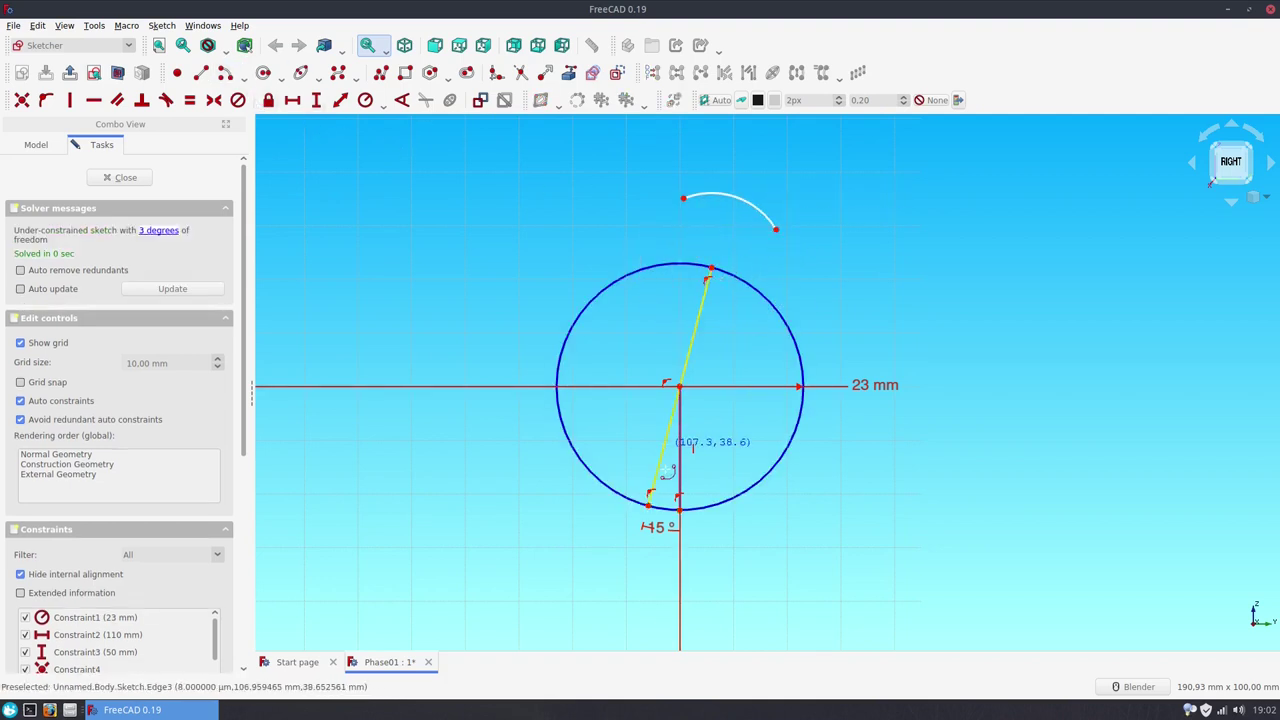
left_click(650, 496)
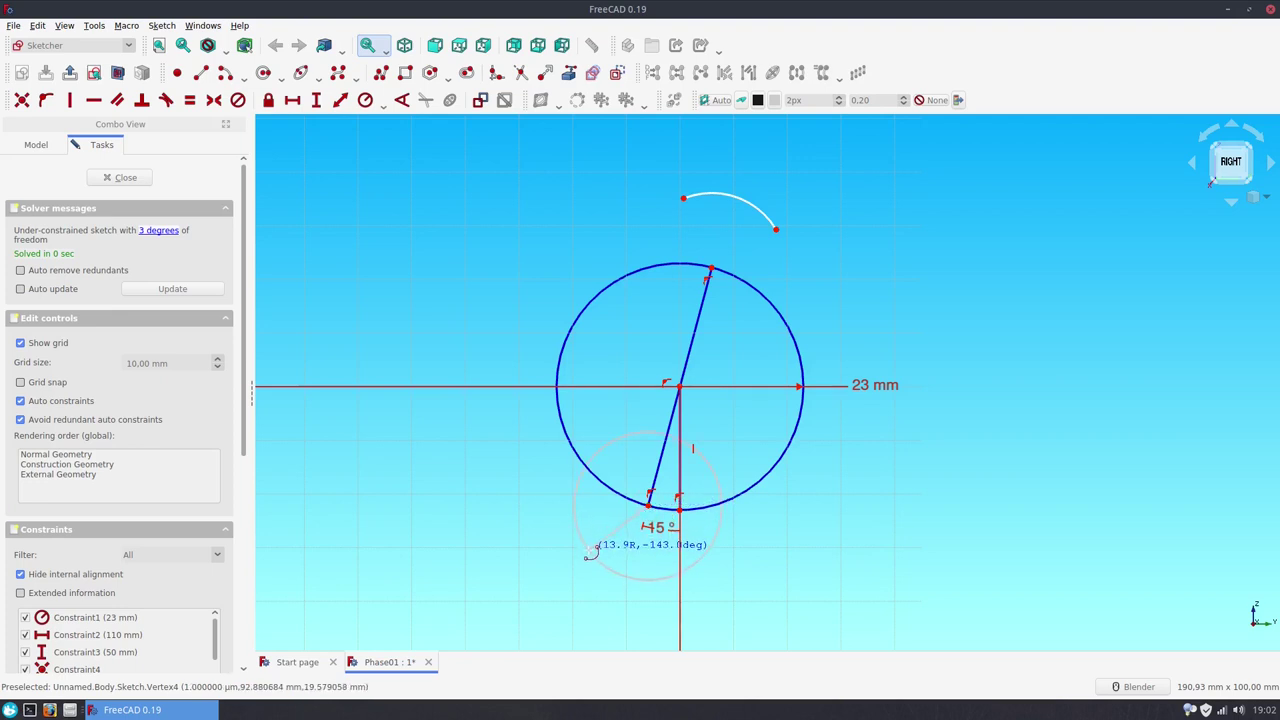
left_click(588, 550)
left_click(652, 580)
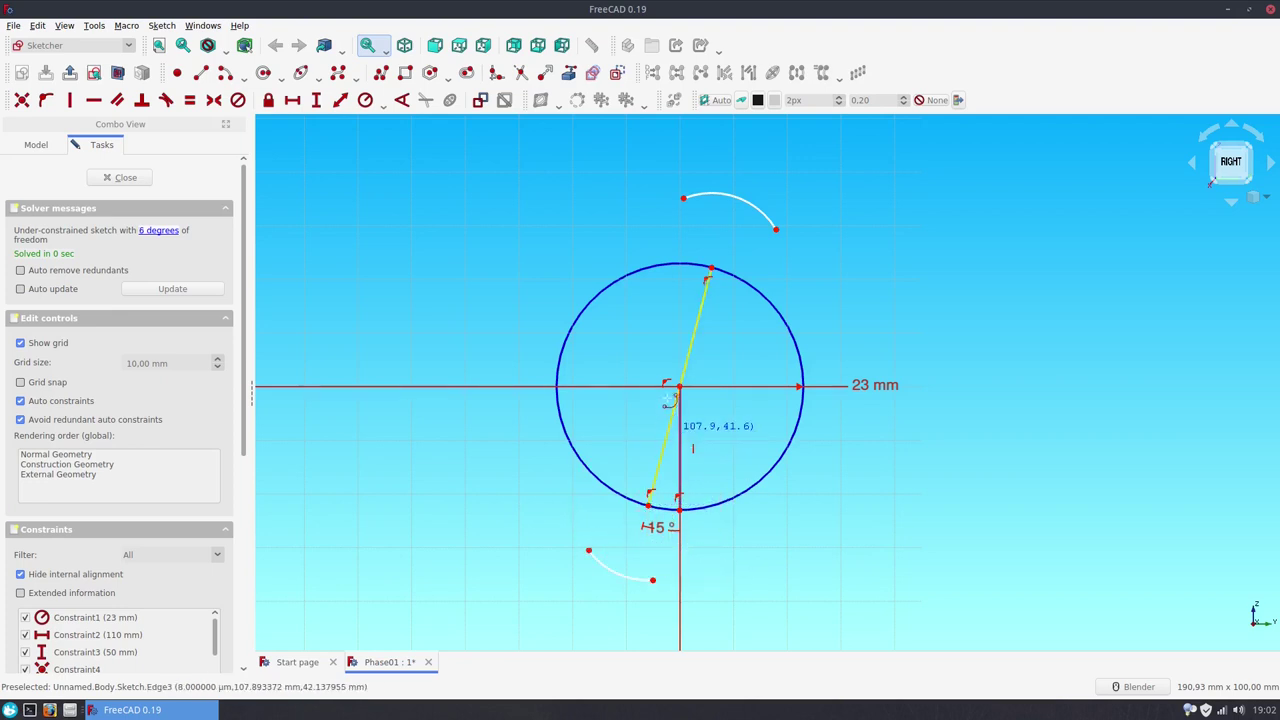
- Draw right and left arcs centred on the circle centre
left_click(680, 387)
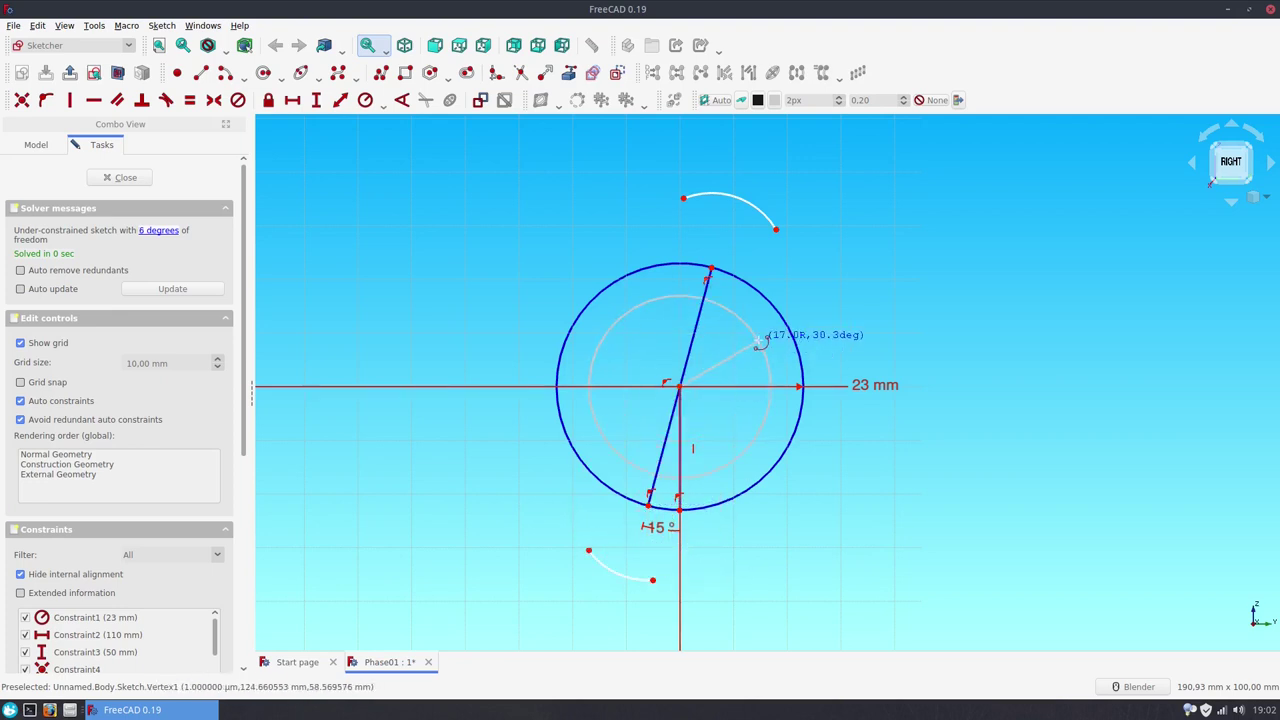
left_click(764, 336)
left_click(738, 465)
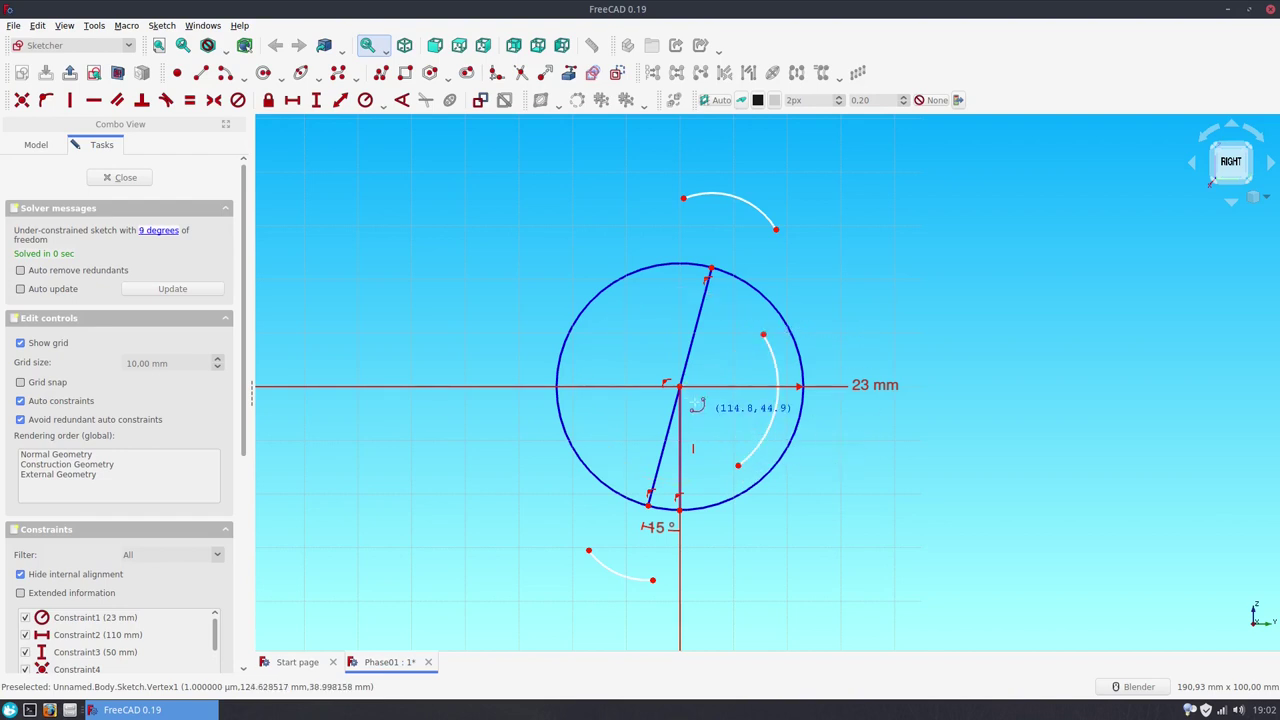
left_click(680, 387)
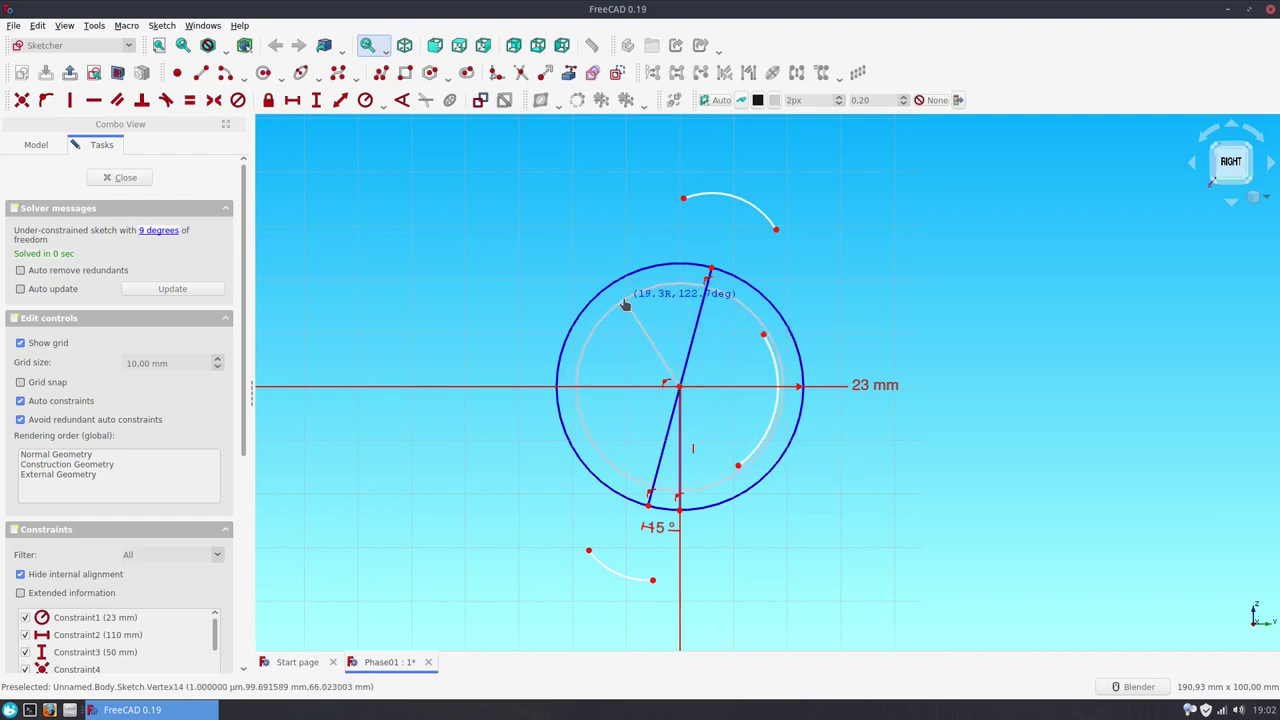
left_click(623, 300)
left_click(613, 424)
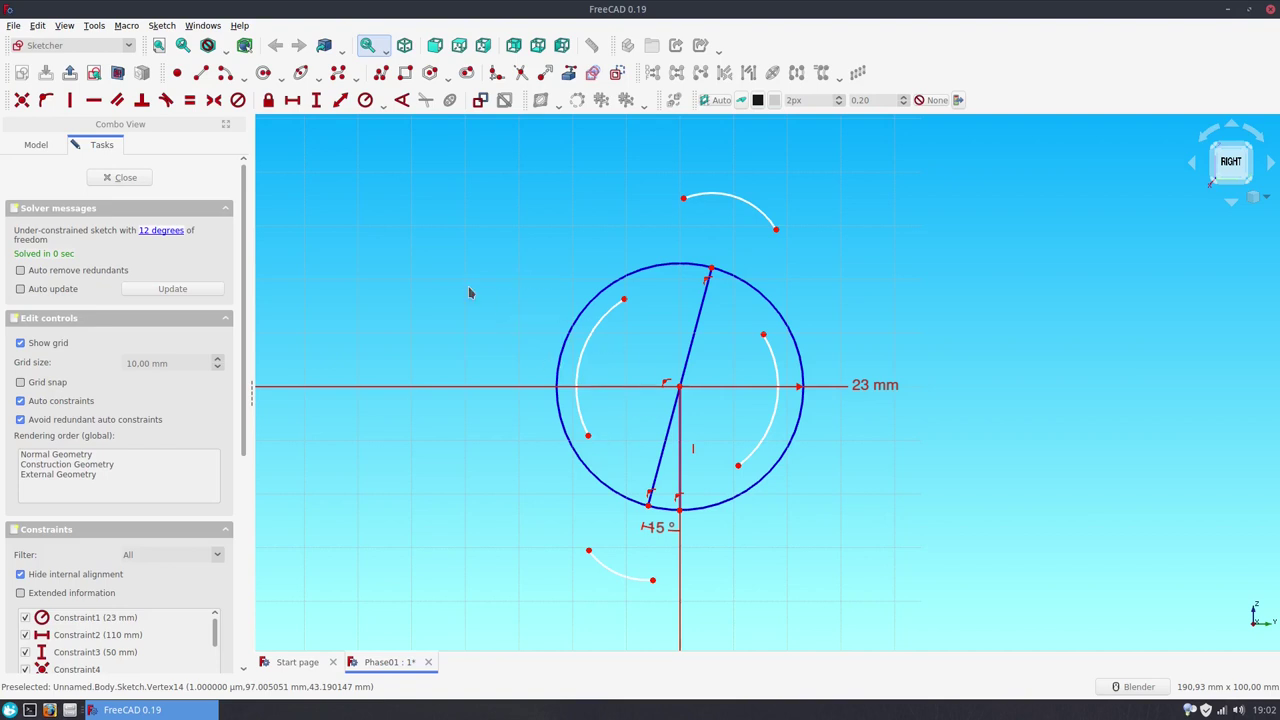
- Connect the arc endpoints with four straight lines into one outline
left_click(201, 72)
left_click(683, 198)
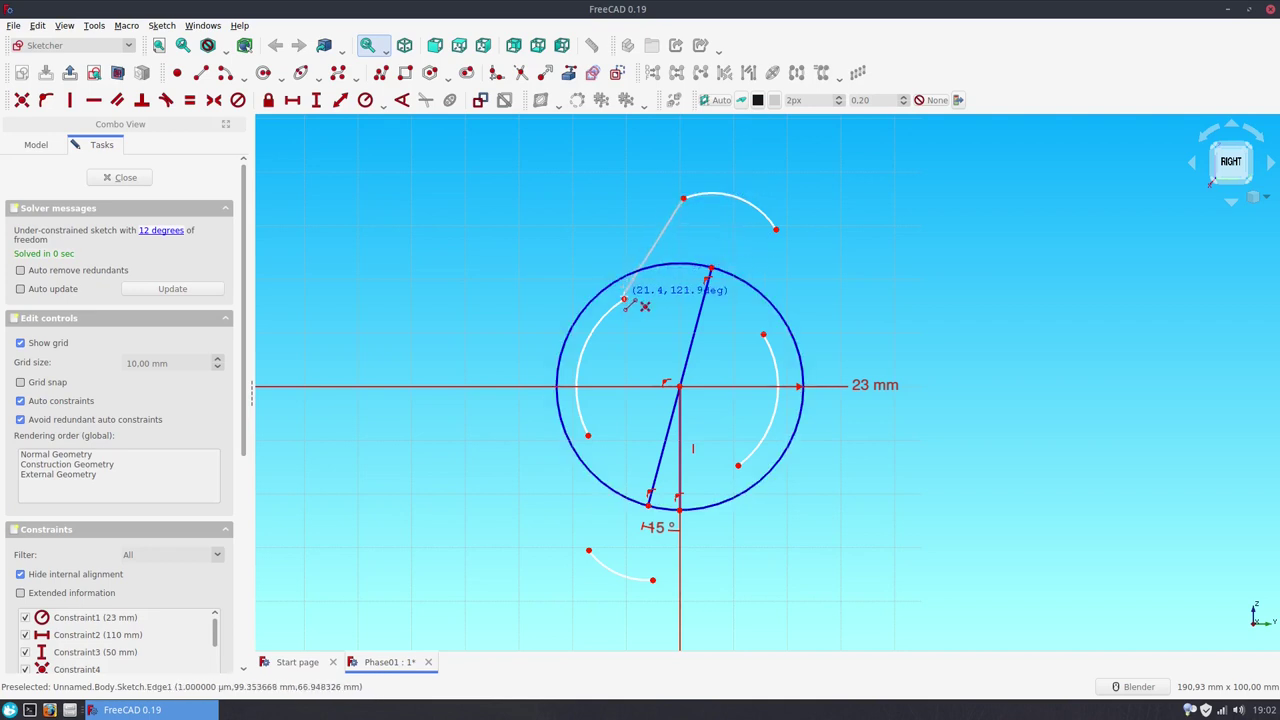
left_click(624, 299)
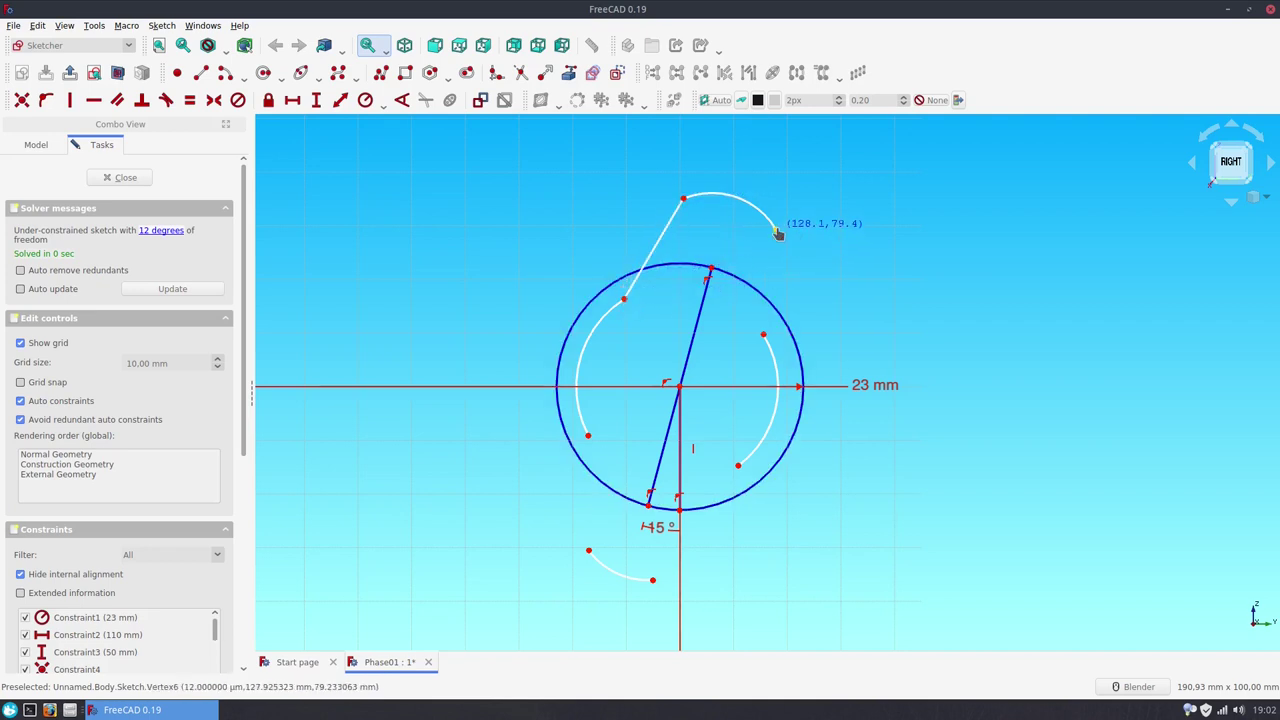
left_click(776, 230)
left_click(764, 334)
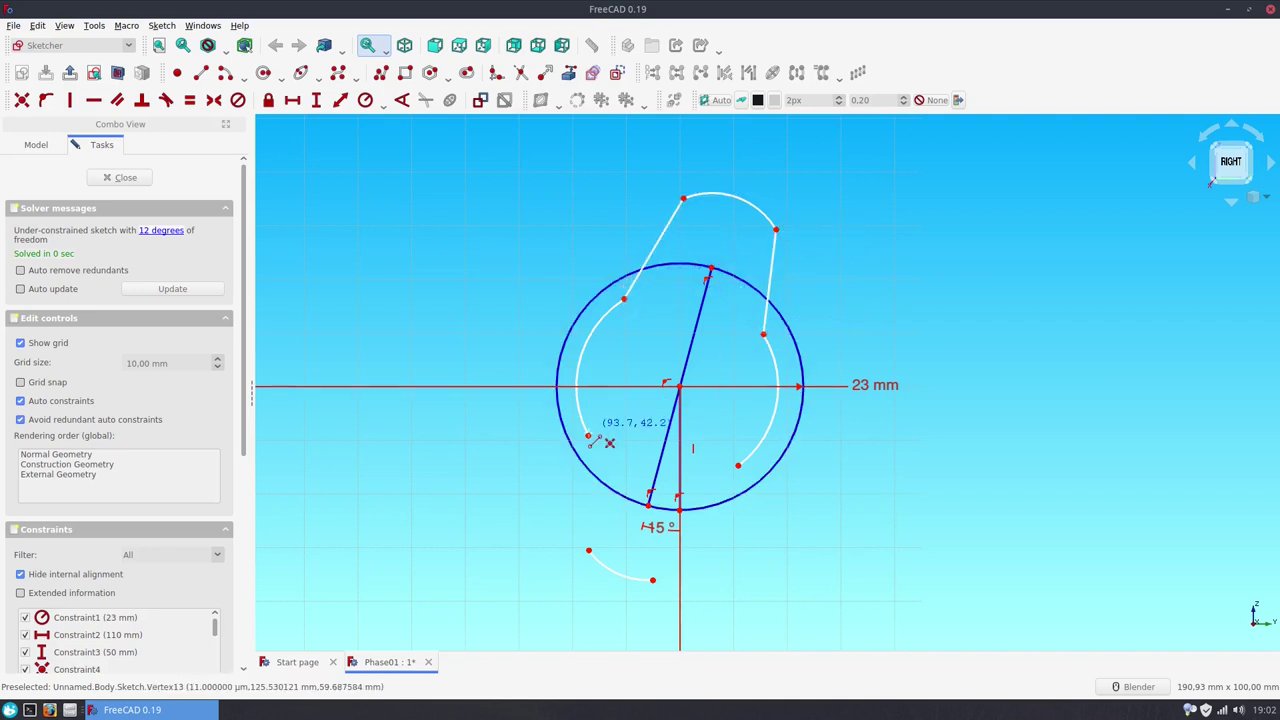
left_click(589, 437)
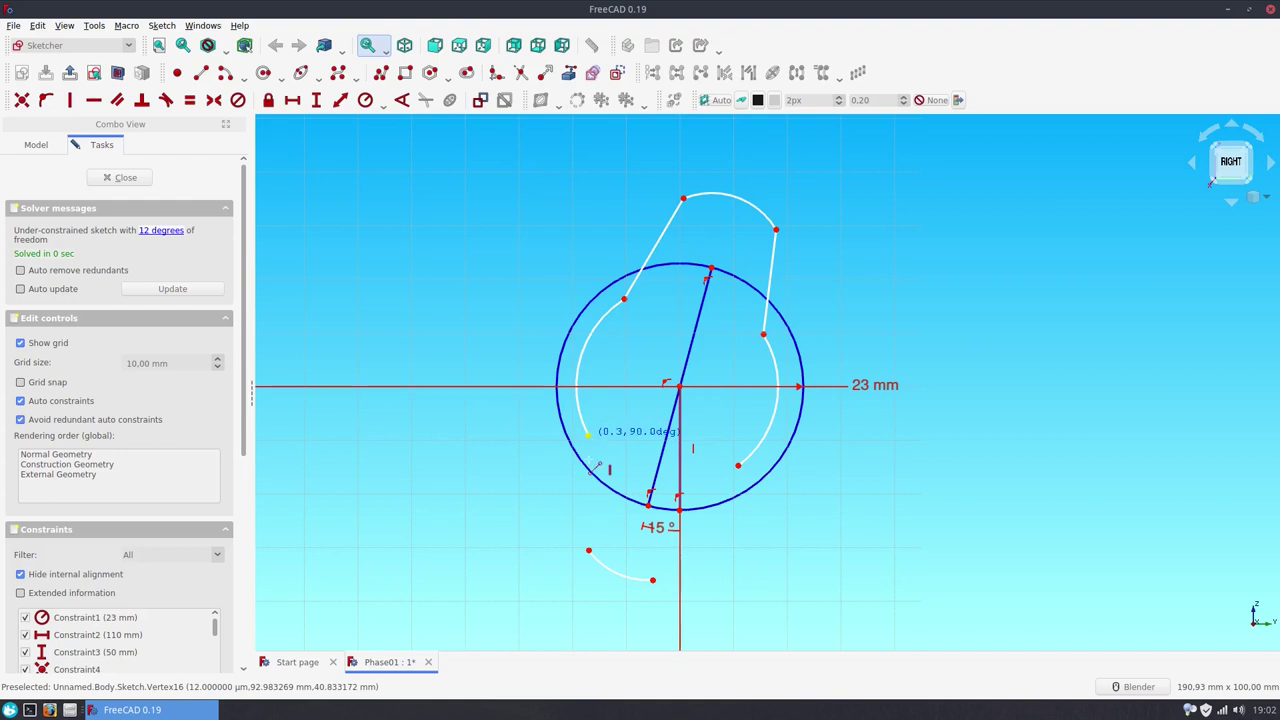
left_click(581, 556)
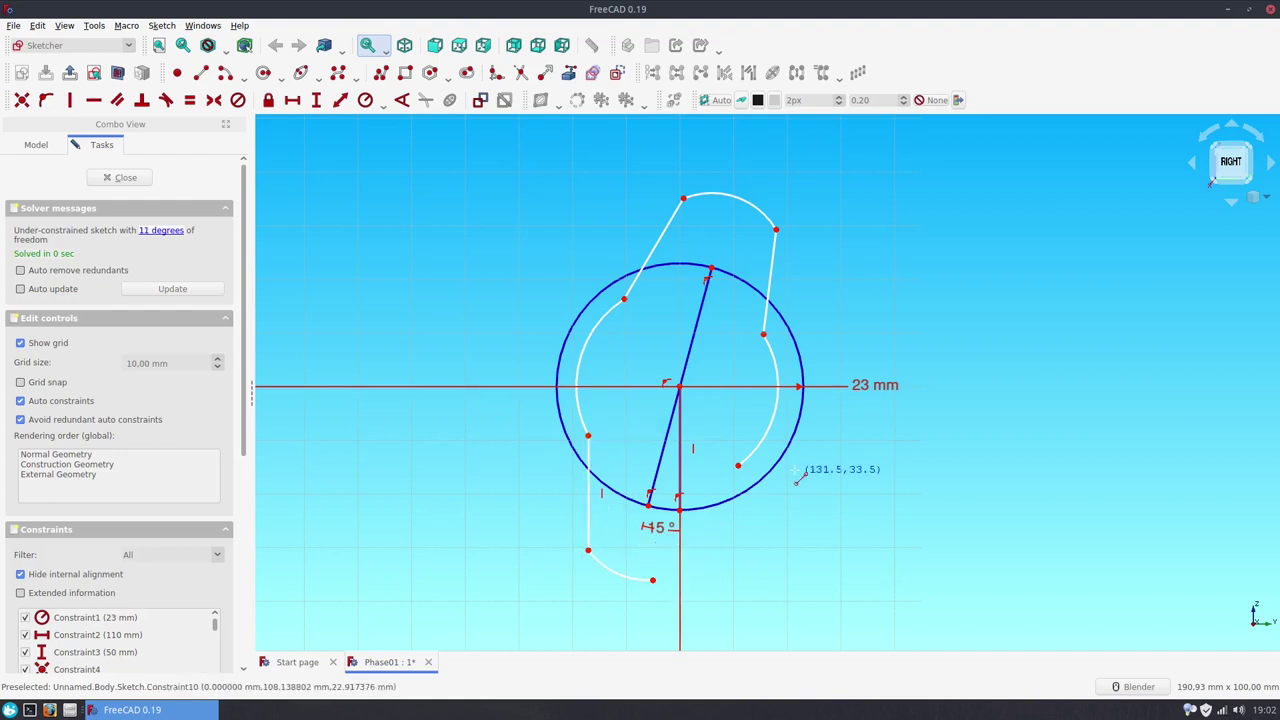
left_click(738, 466)
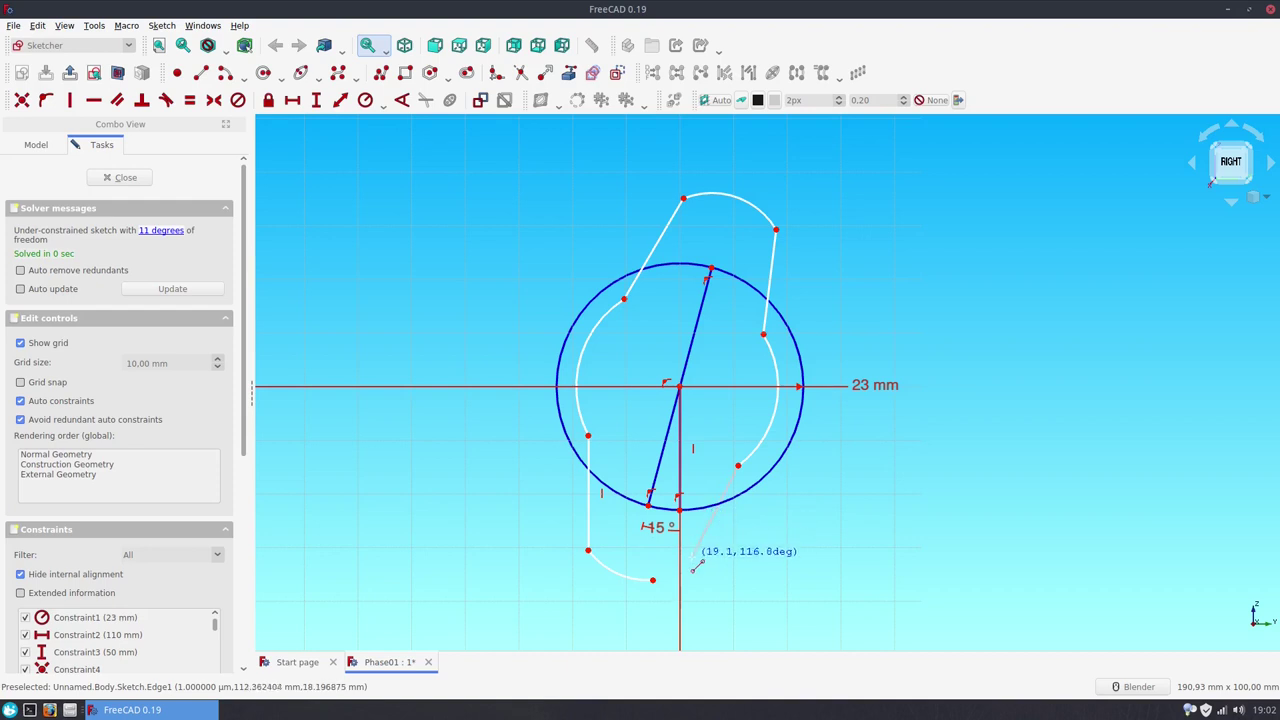
left_click(691, 557)
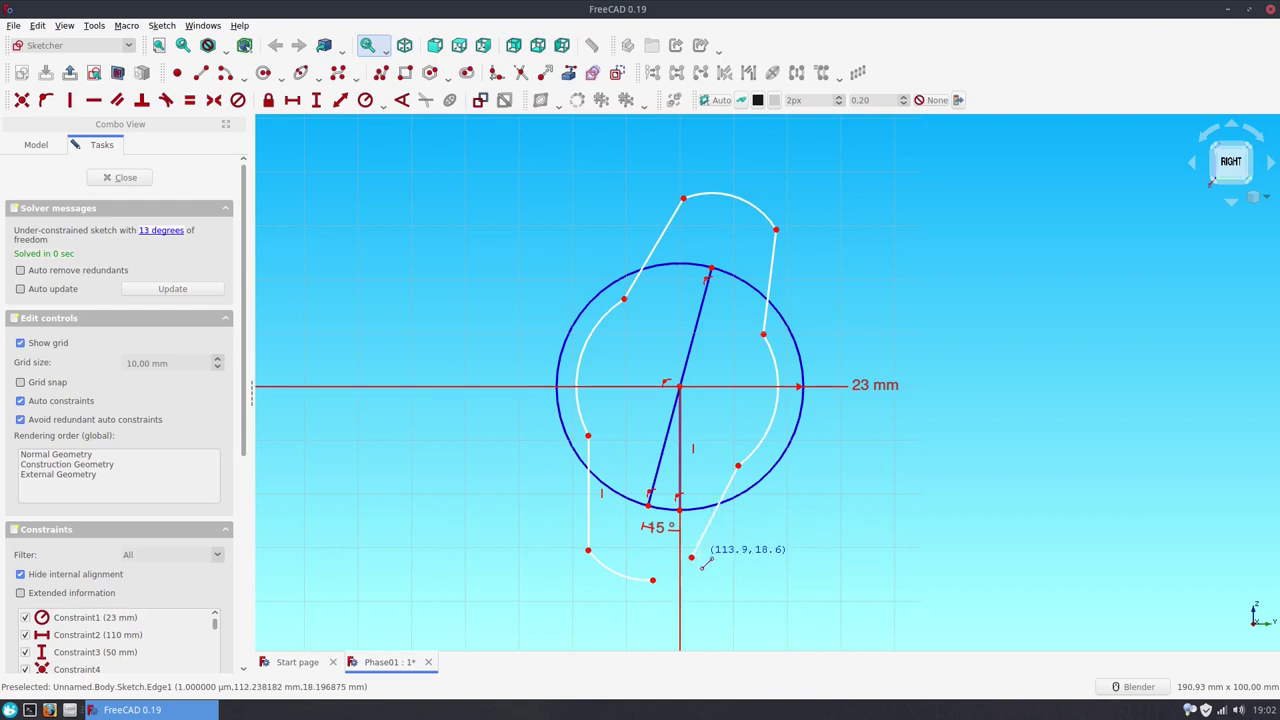
- Remove the vertical constraint from the left connecting line
left_click(601, 493)
key("Delete")
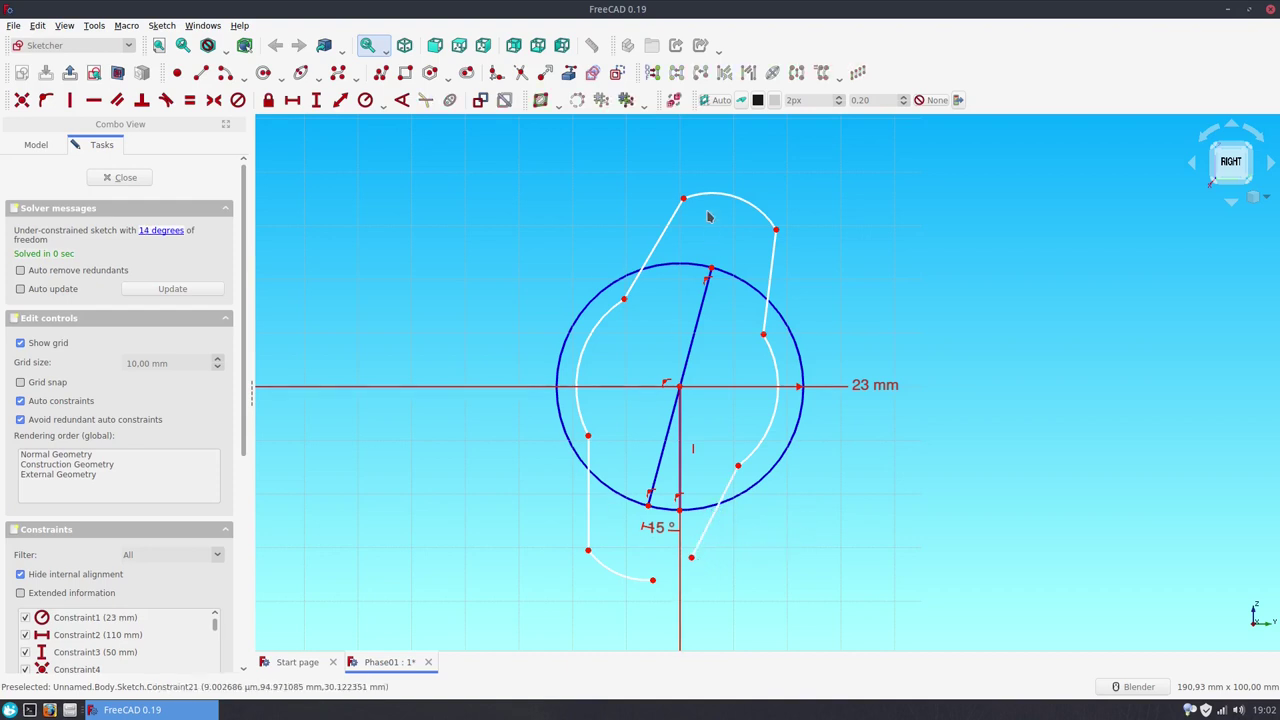
left_click(710, 200)
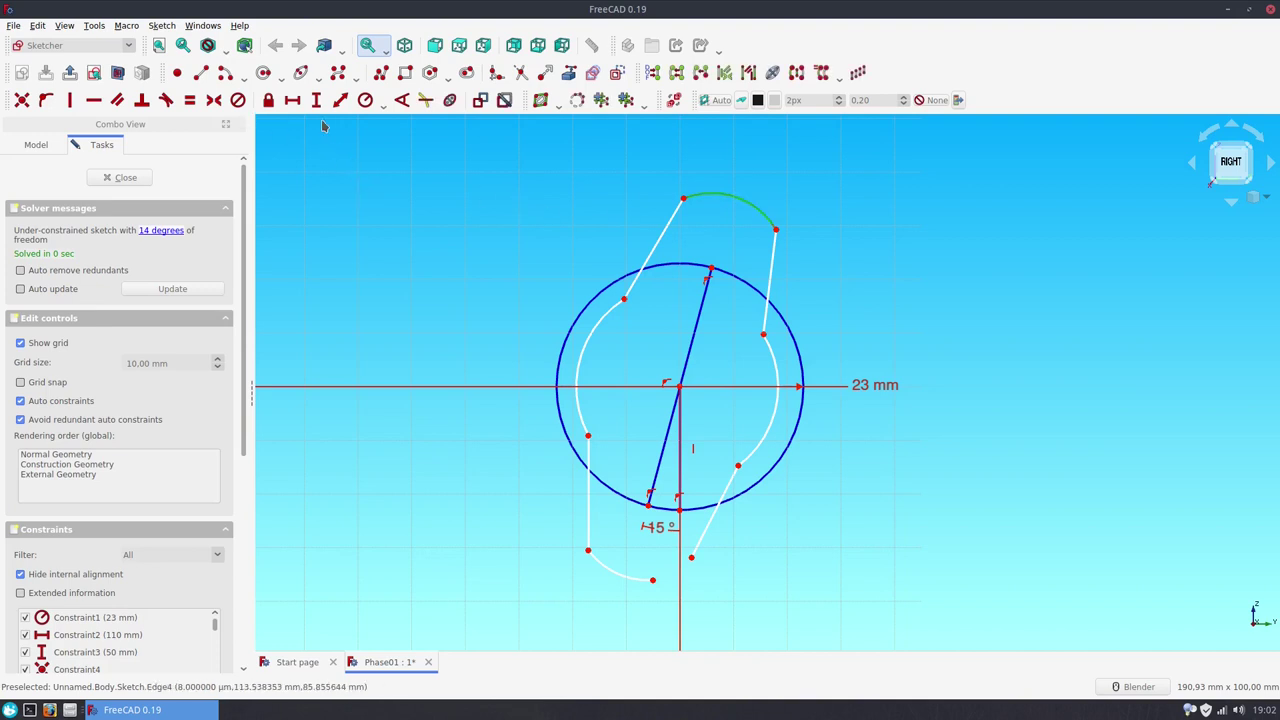
- Give the top arc a 12 mm radius and make the bottom arc equal
left_click(365, 100)
type("12")
key("Return")
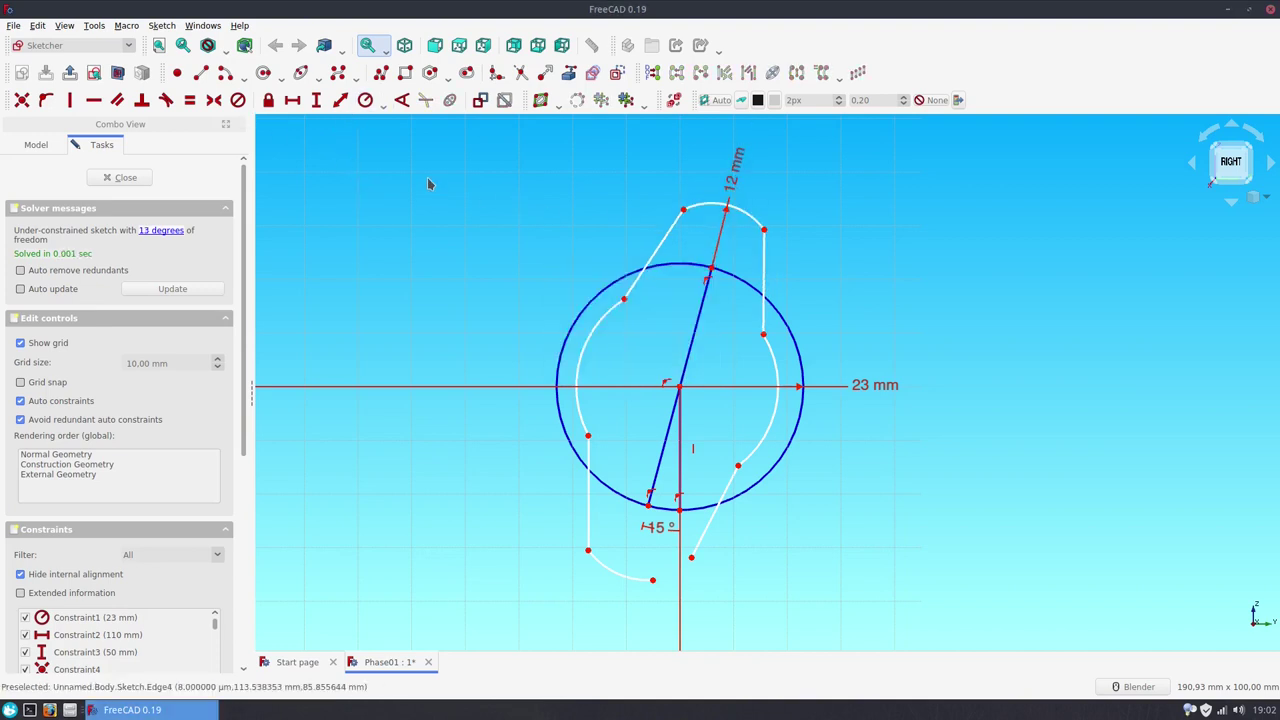
left_click(610, 572)
left_click(712, 207)
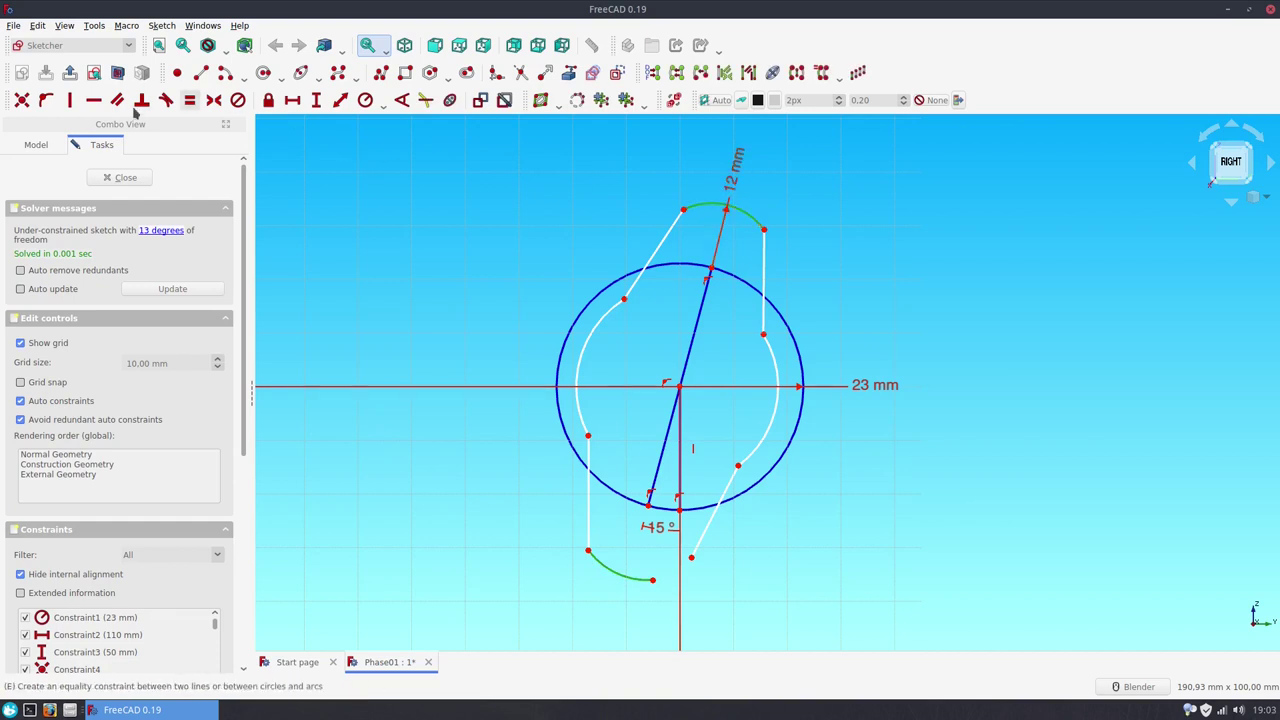
left_click(189, 100)
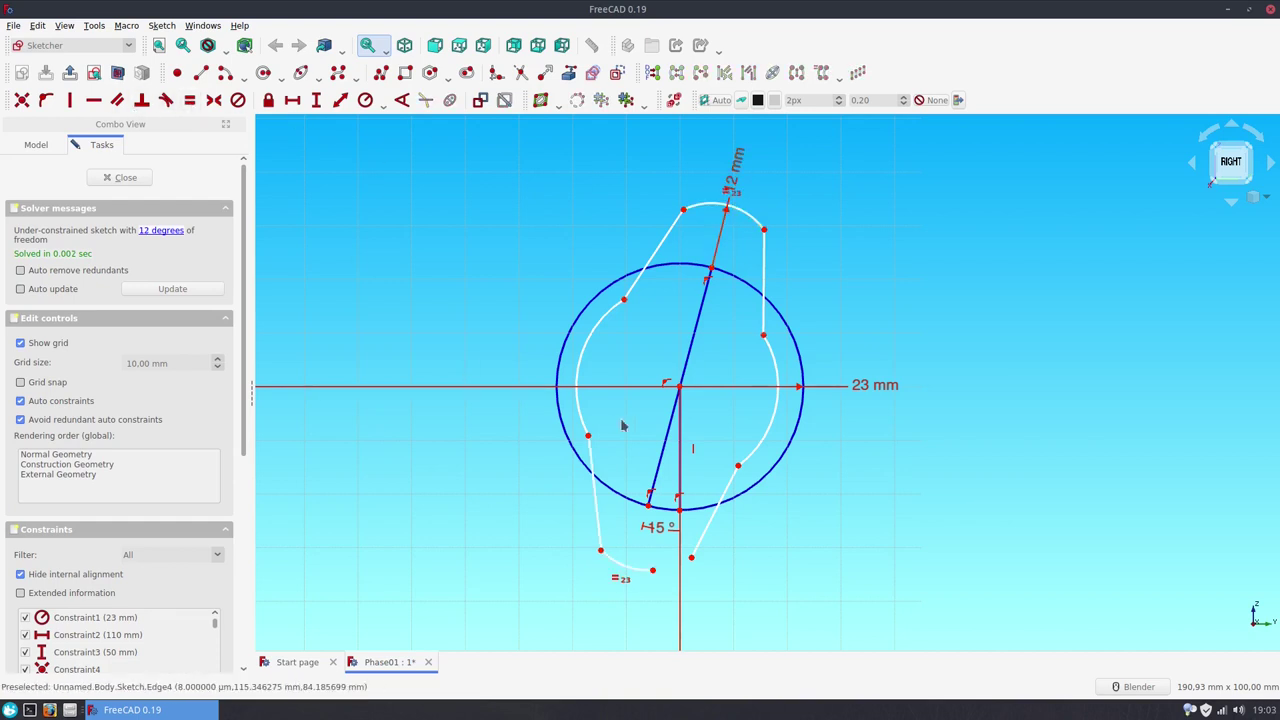
- Give the right arc a 20 mm radius and make the left arc equal
left_click(776, 412)
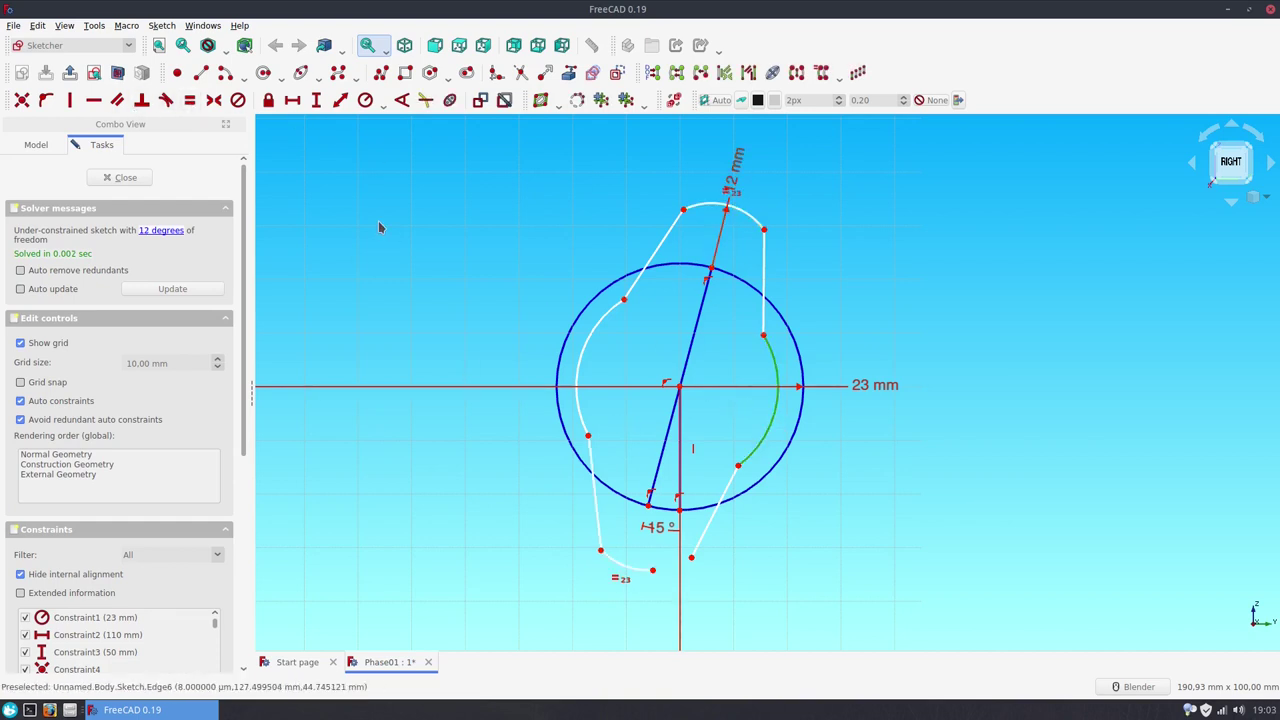
left_click(365, 100)
key("Return")
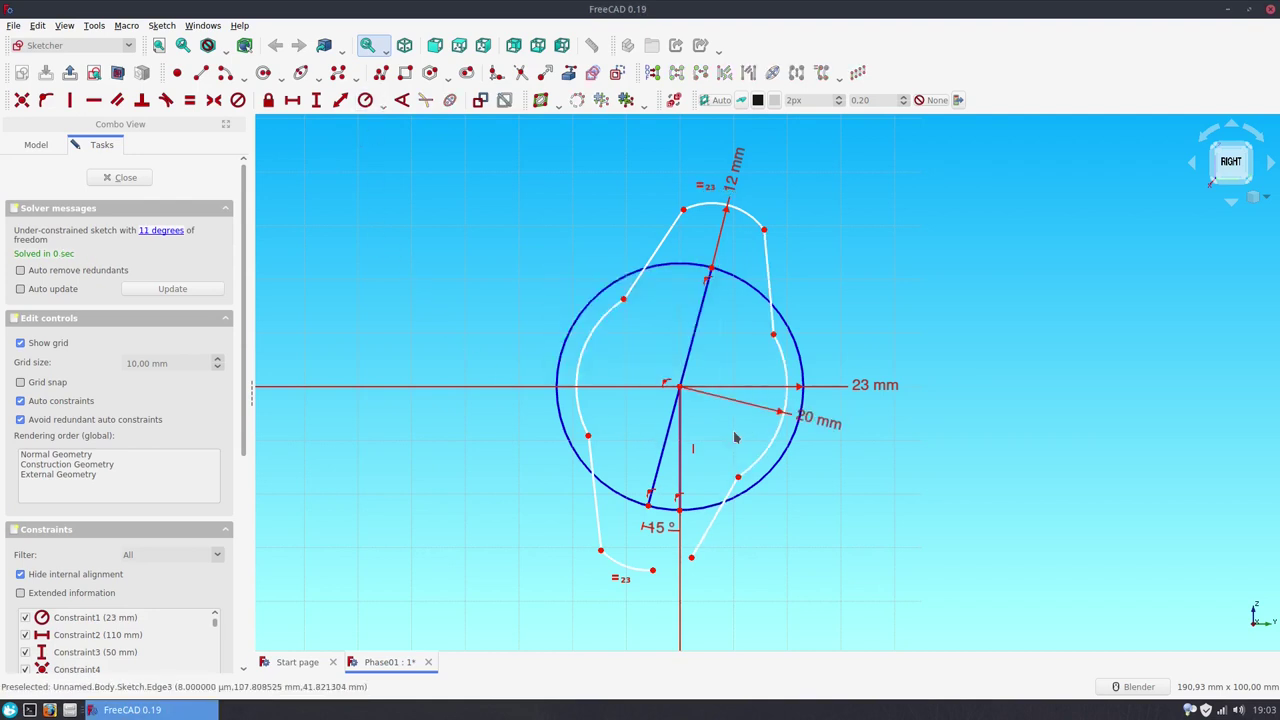
left_click(762, 452)
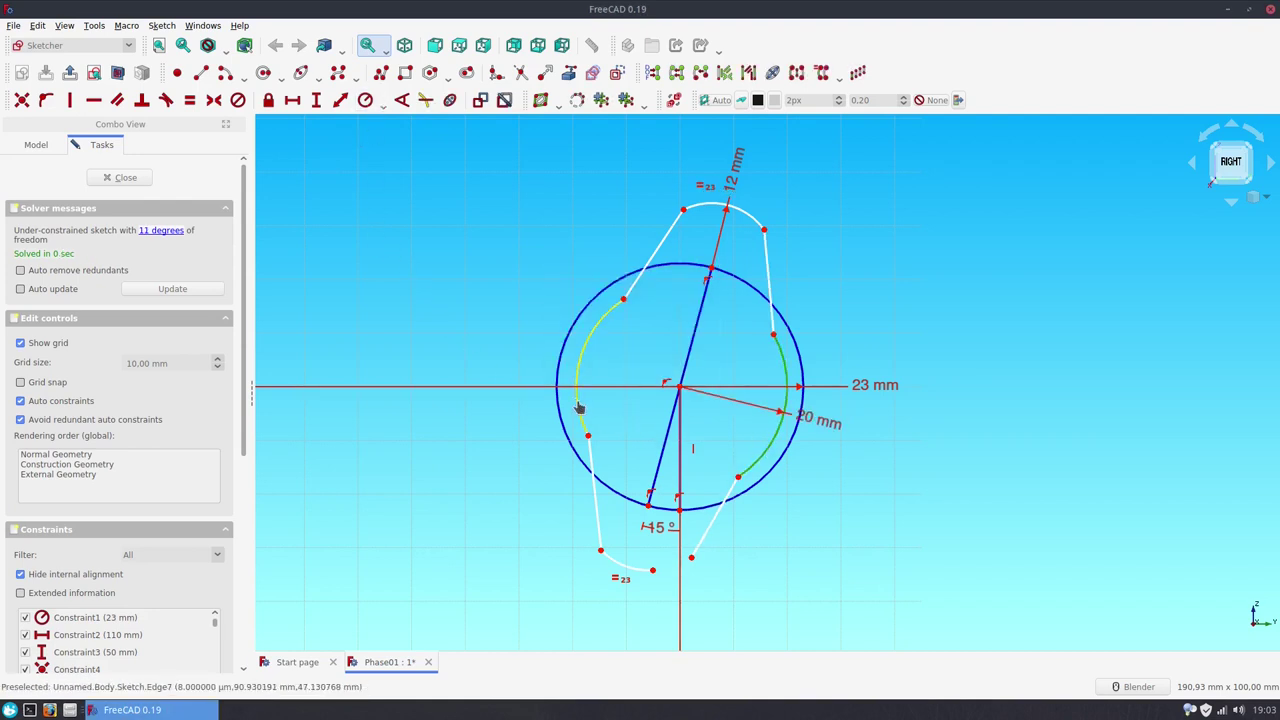
left_click(189, 100)
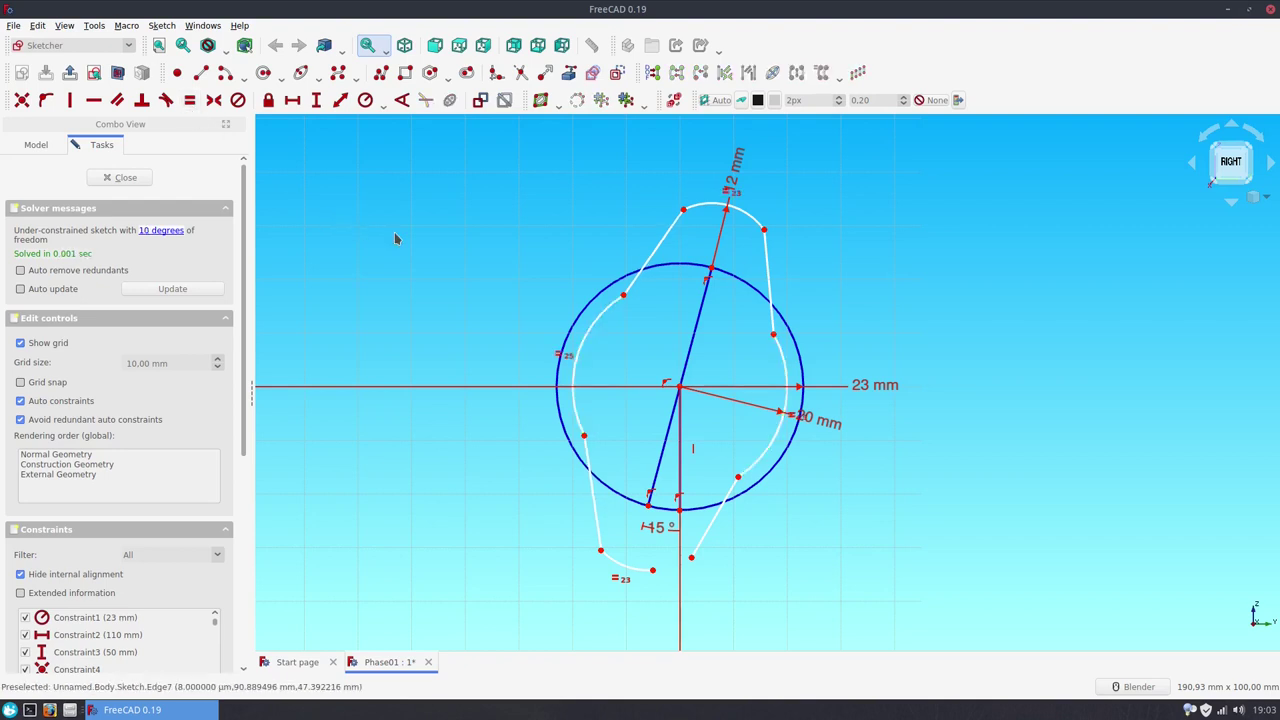
- Make the top arc tangent to both upper lines, and the upper-left line tangent to the left arc
left_click(745, 218)
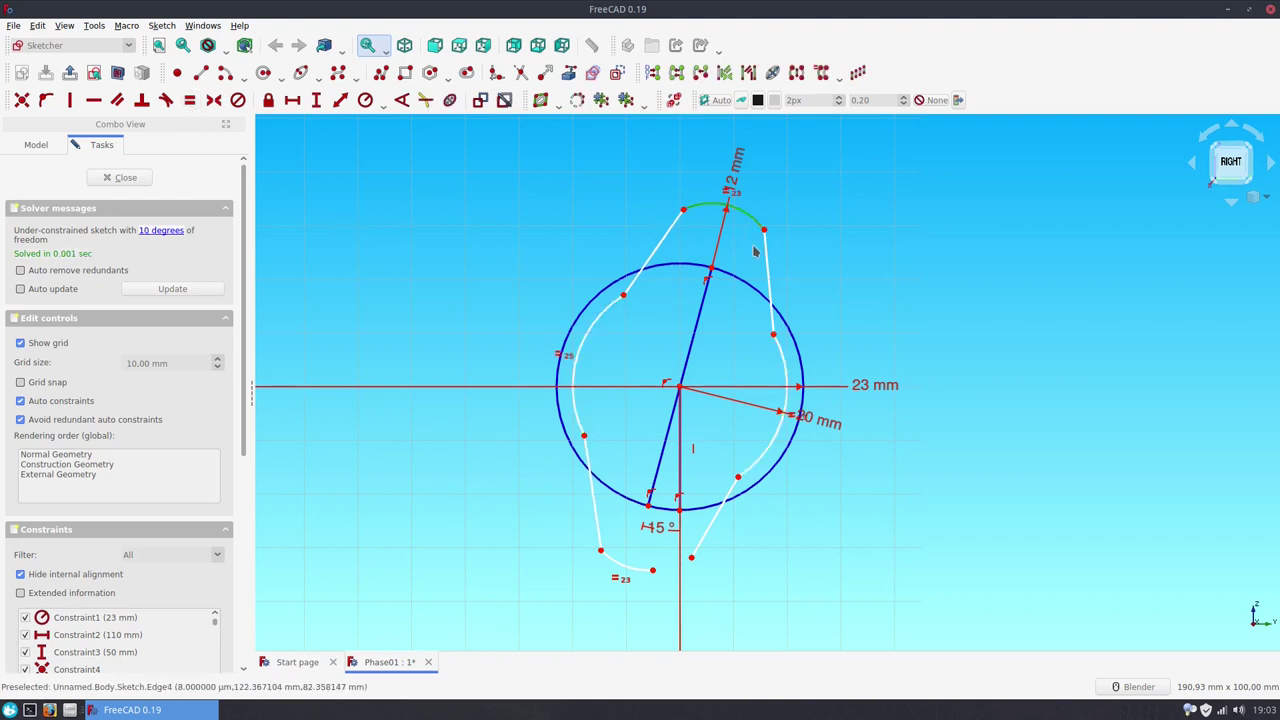
left_click(766, 252)
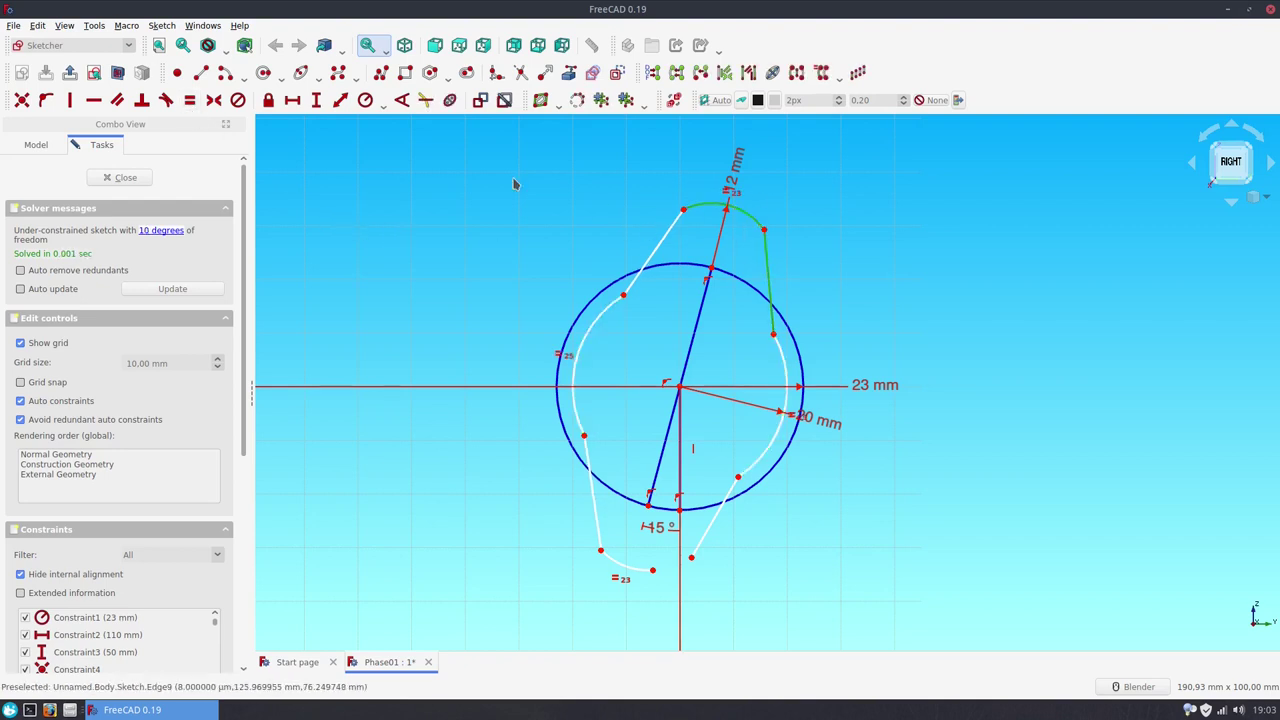
left_click(167, 100)
left_click(757, 349)
left_click(712, 204)
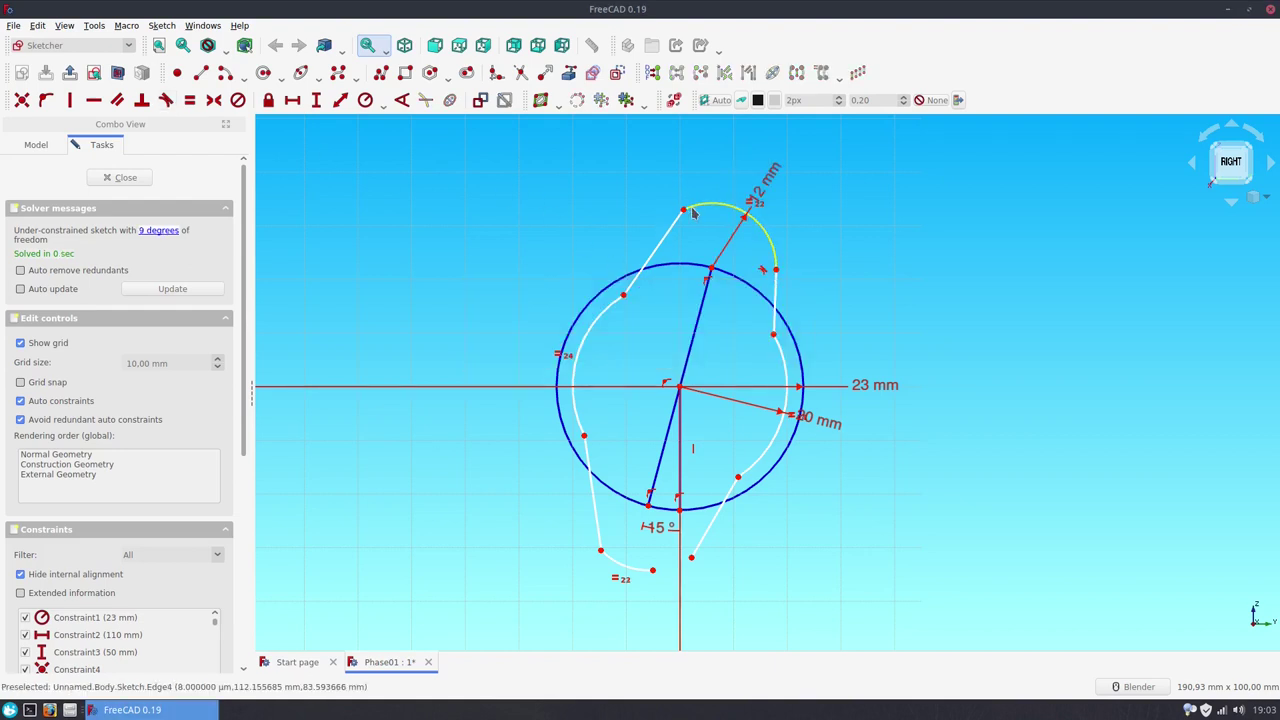
left_click(676, 230)
left_click(167, 100)
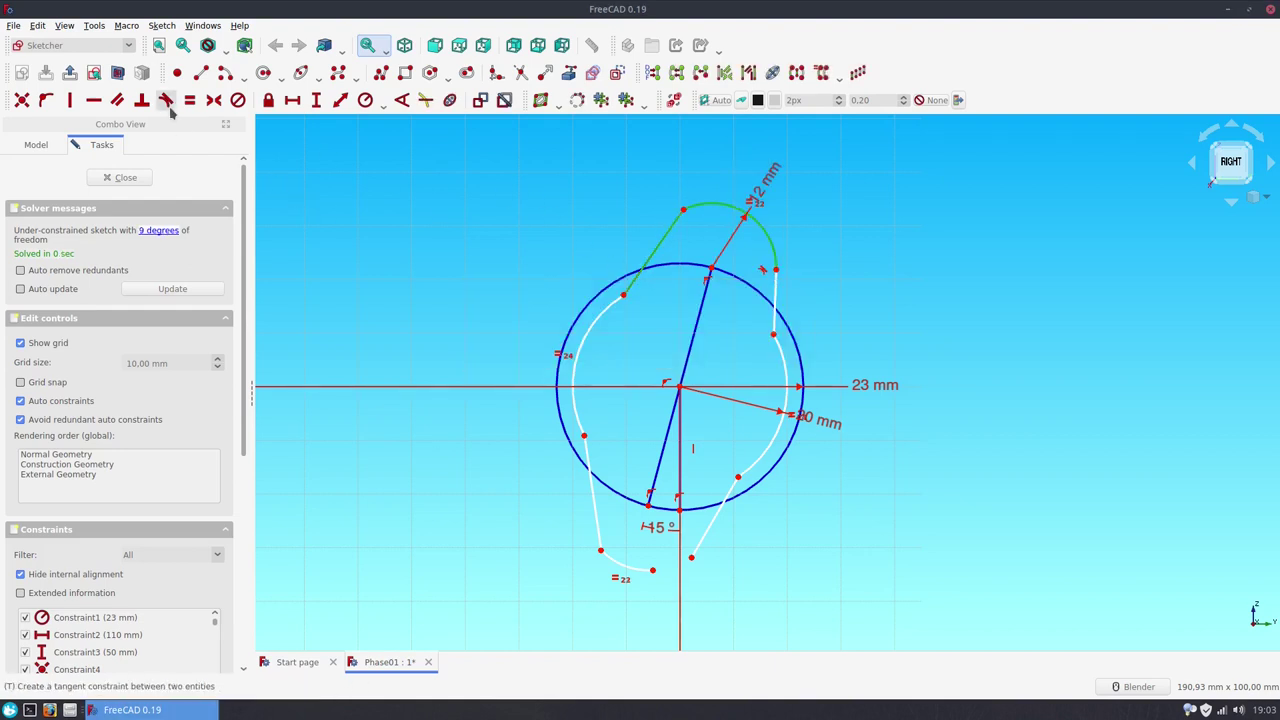
key("Return")
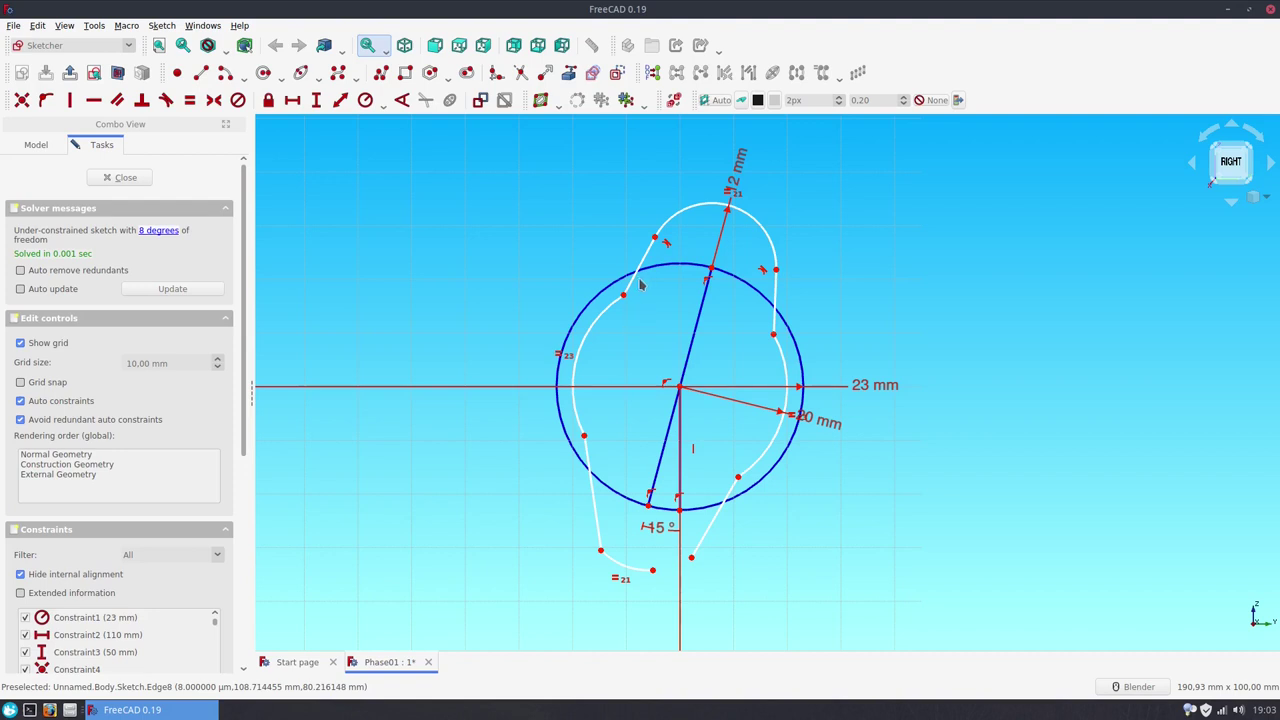
left_click(633, 287)
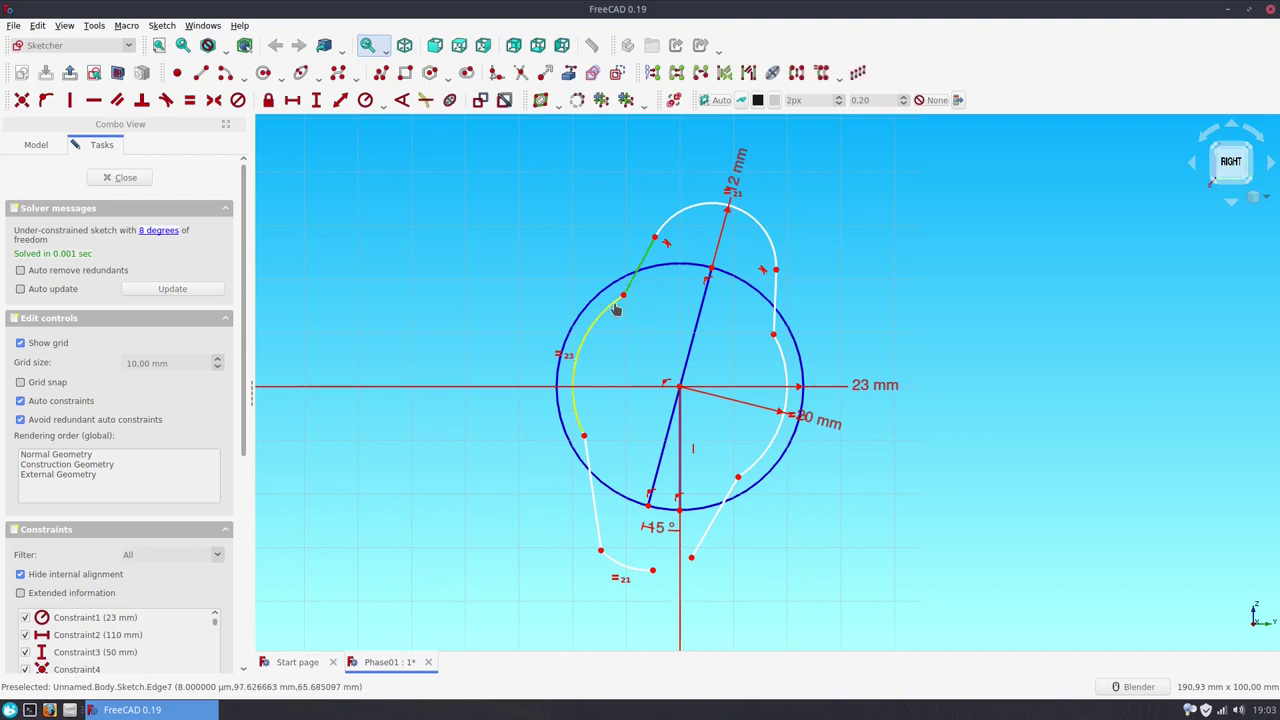
left_click(167, 100)
key("Return")
- Make the remaining lines tangent to the right, left, lower-right and bottom arcs
left_click(776, 328)
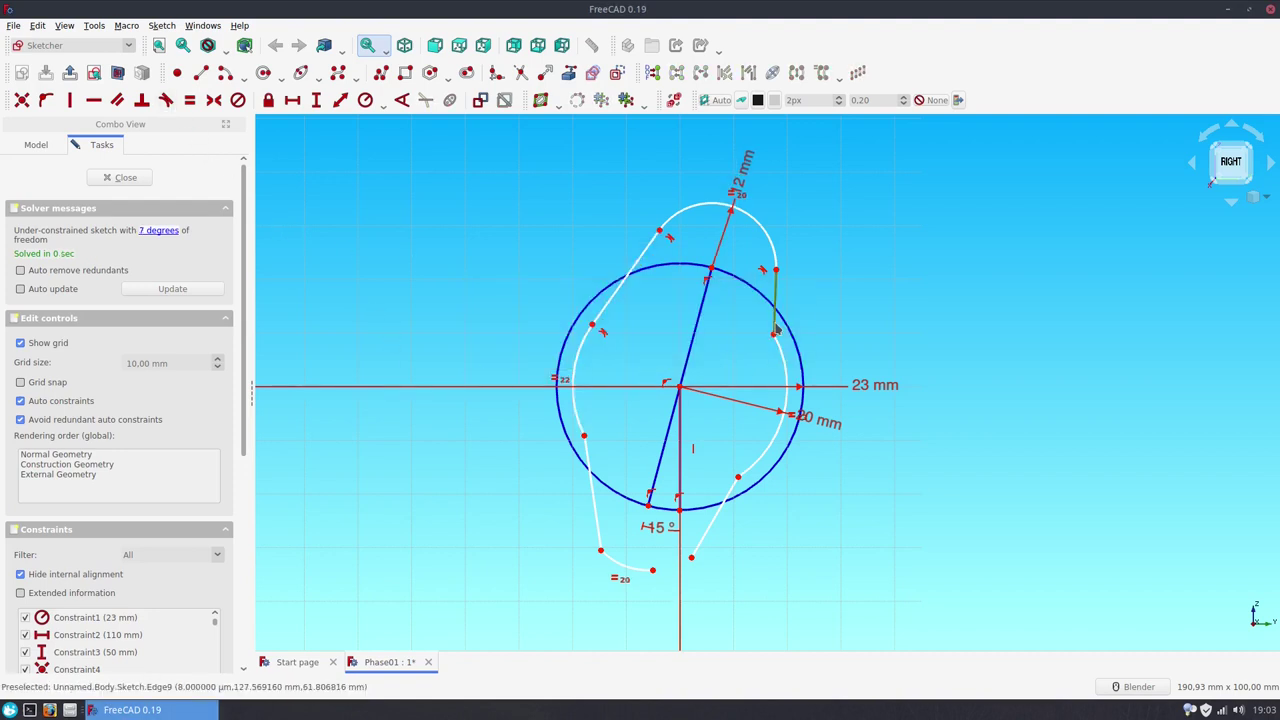
left_click(167, 100)
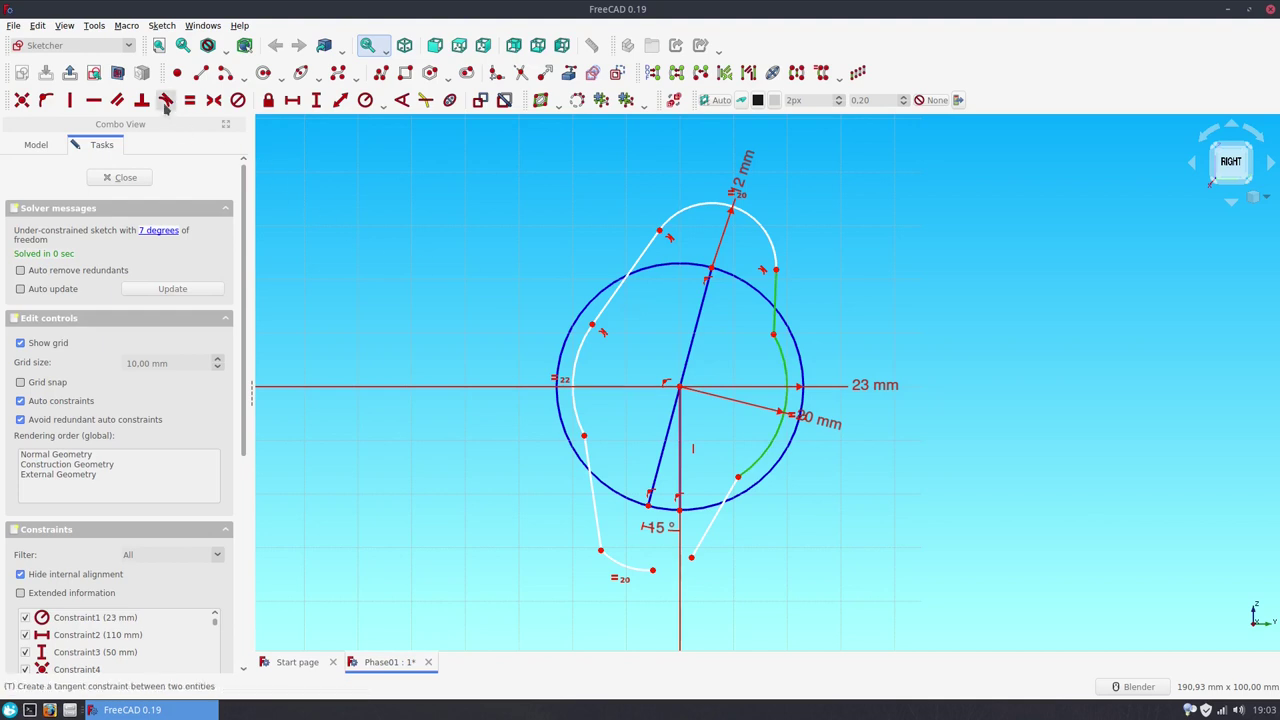
key("Return")
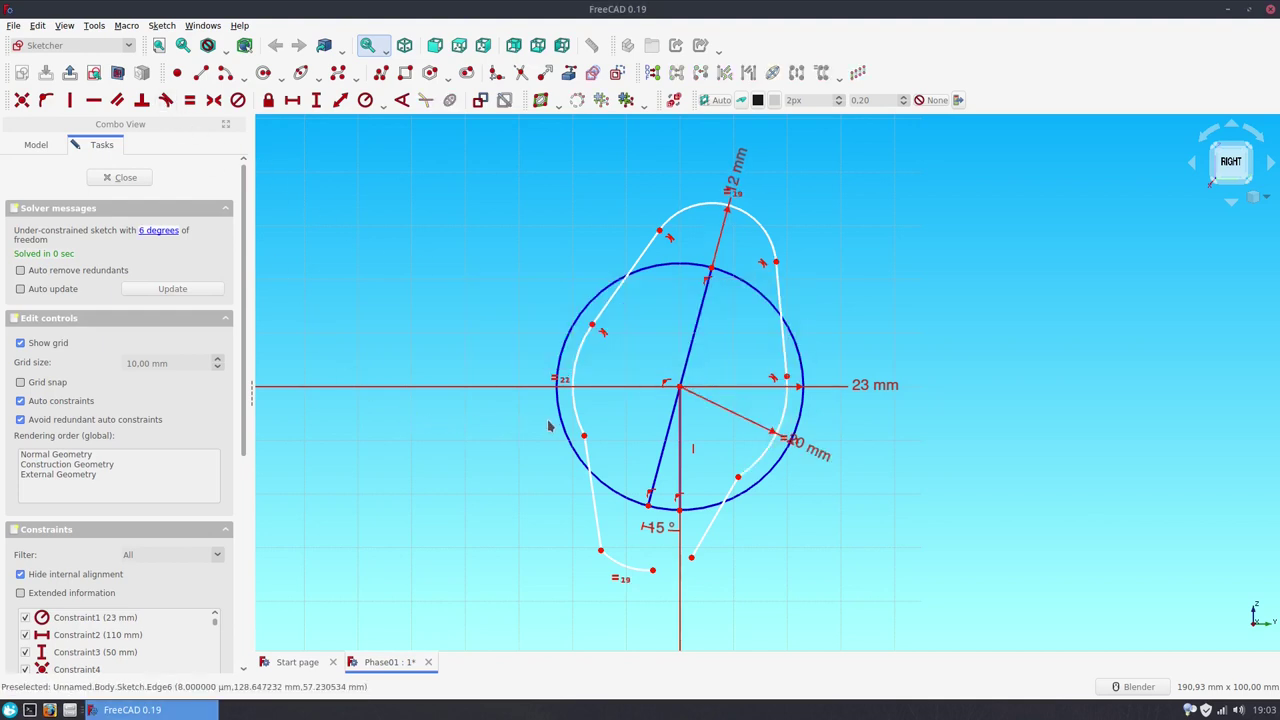
left_click(576, 421)
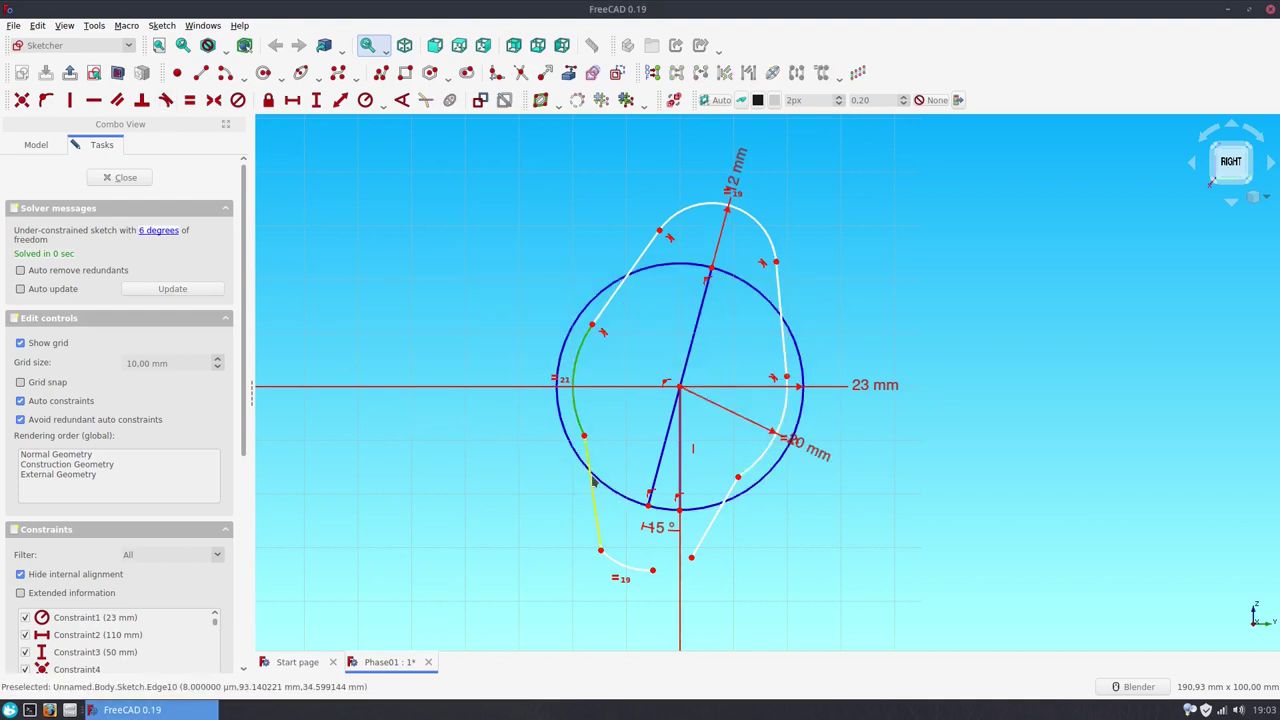
left_click(167, 100)
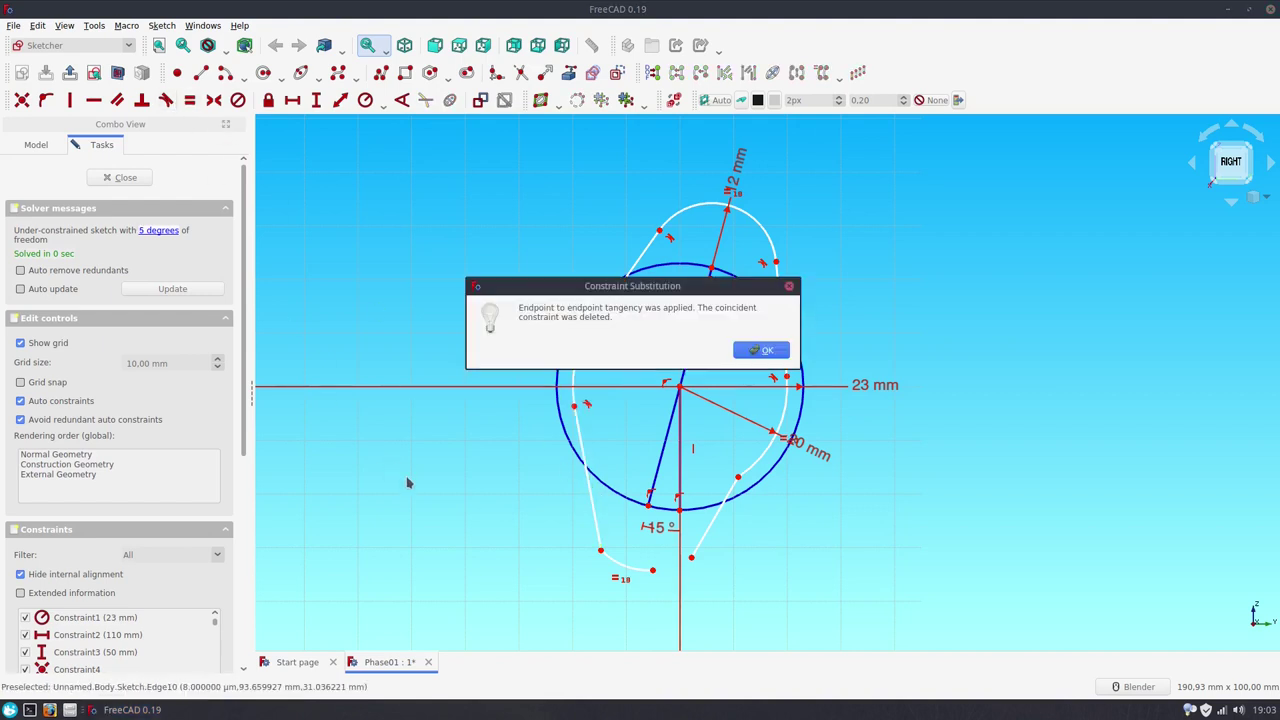
key("Return")
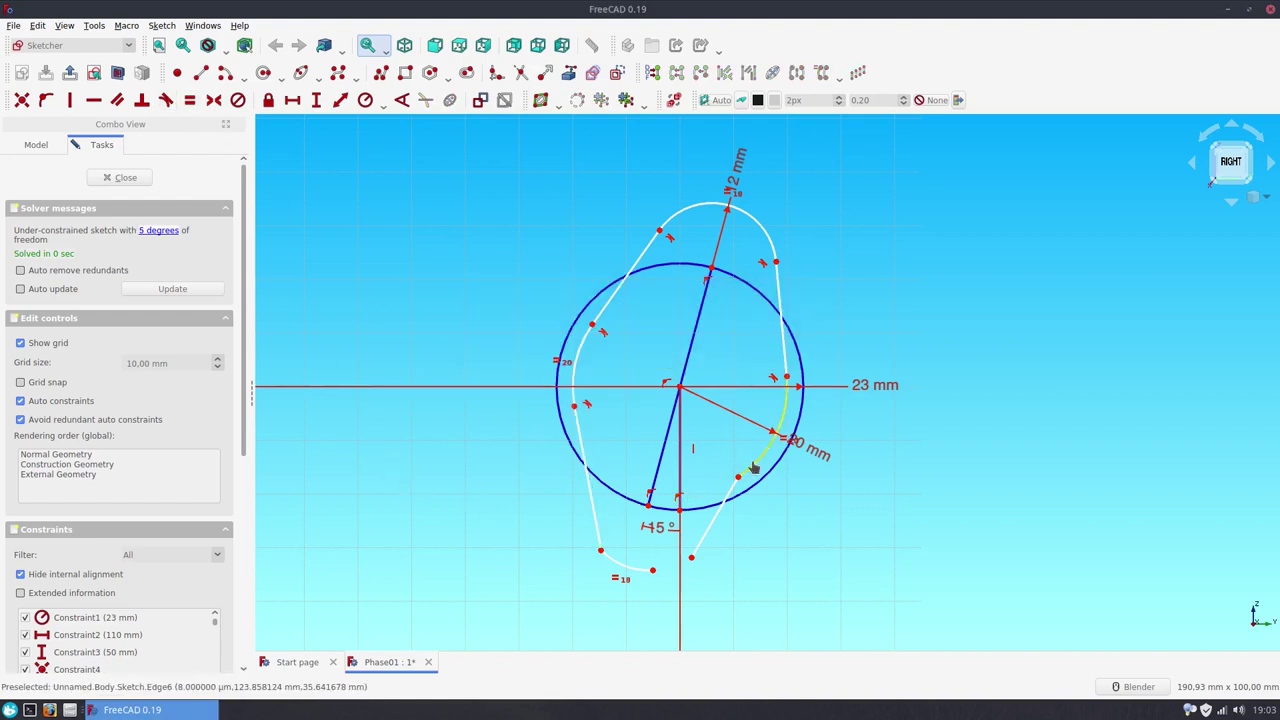
left_click(750, 468)
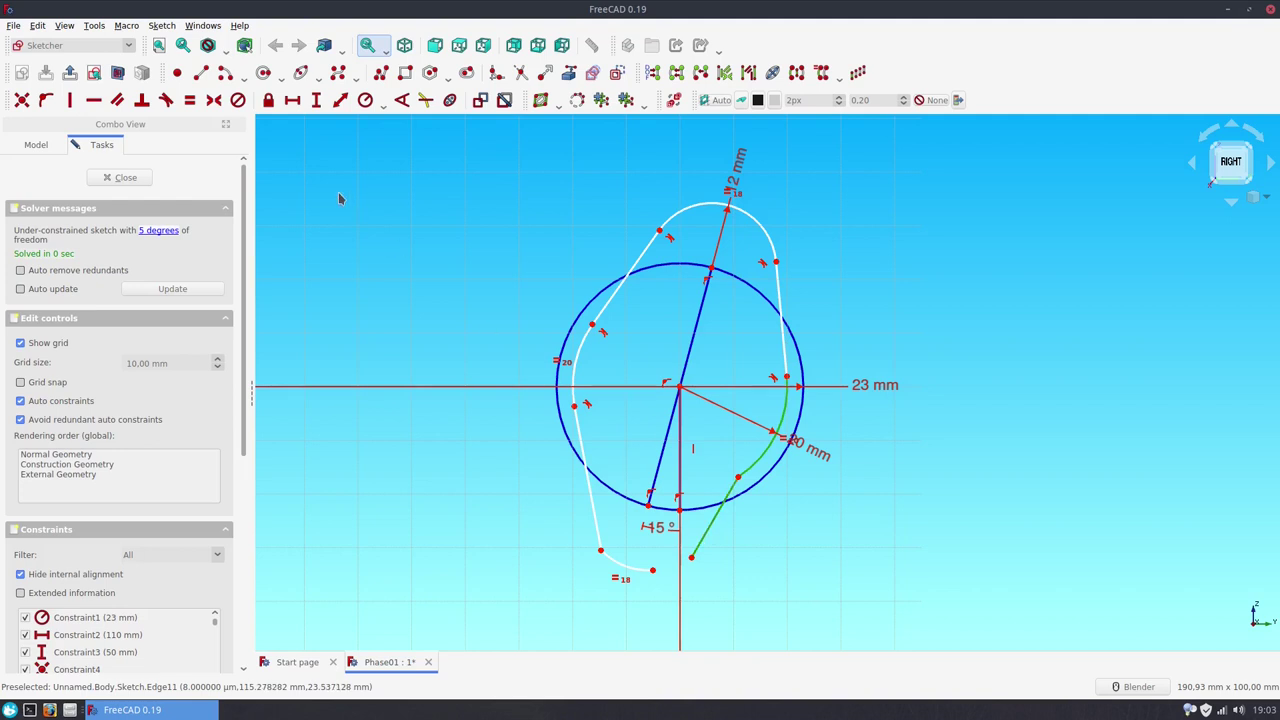
left_click(166, 103)
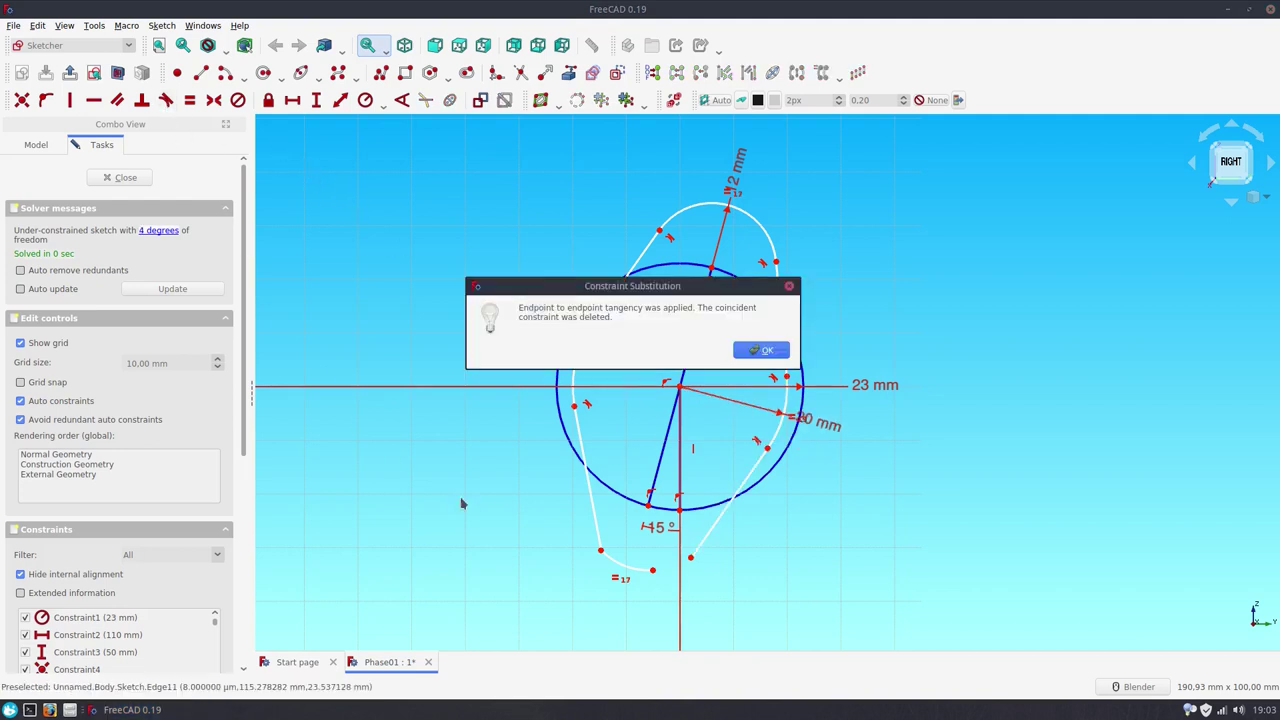
key("Return")
left_click(600, 548)
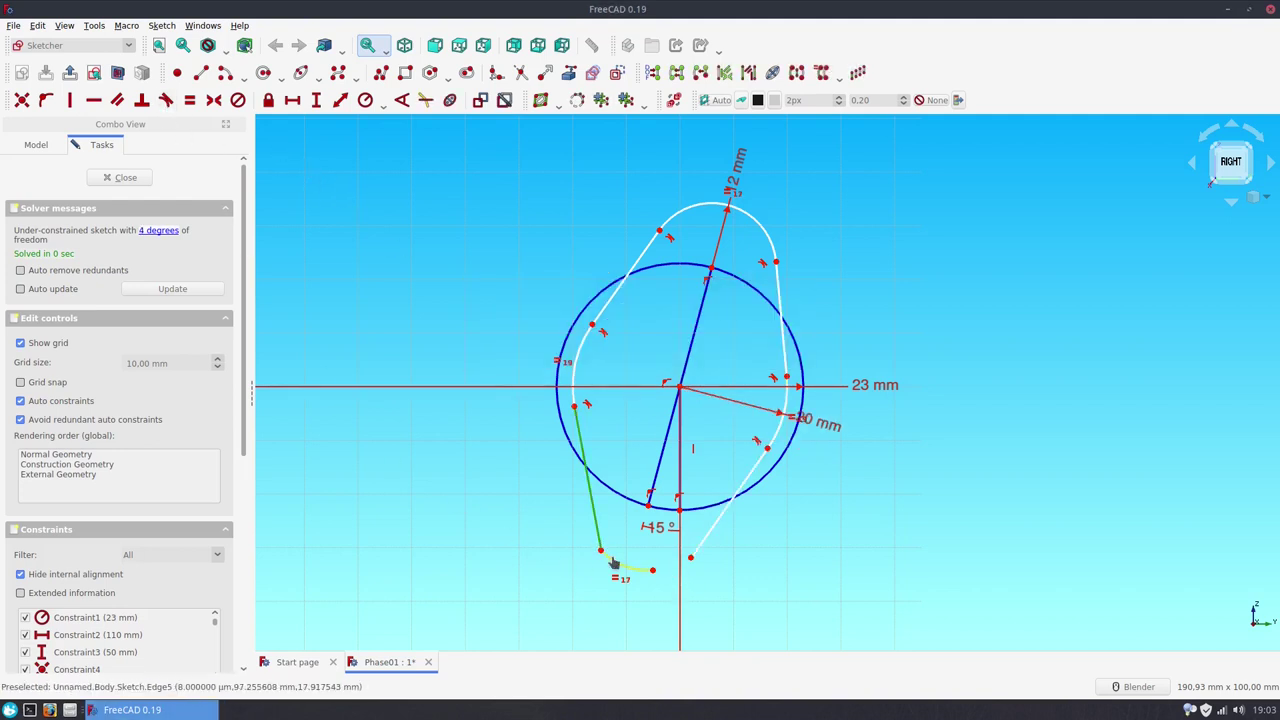
left_click(166, 100)
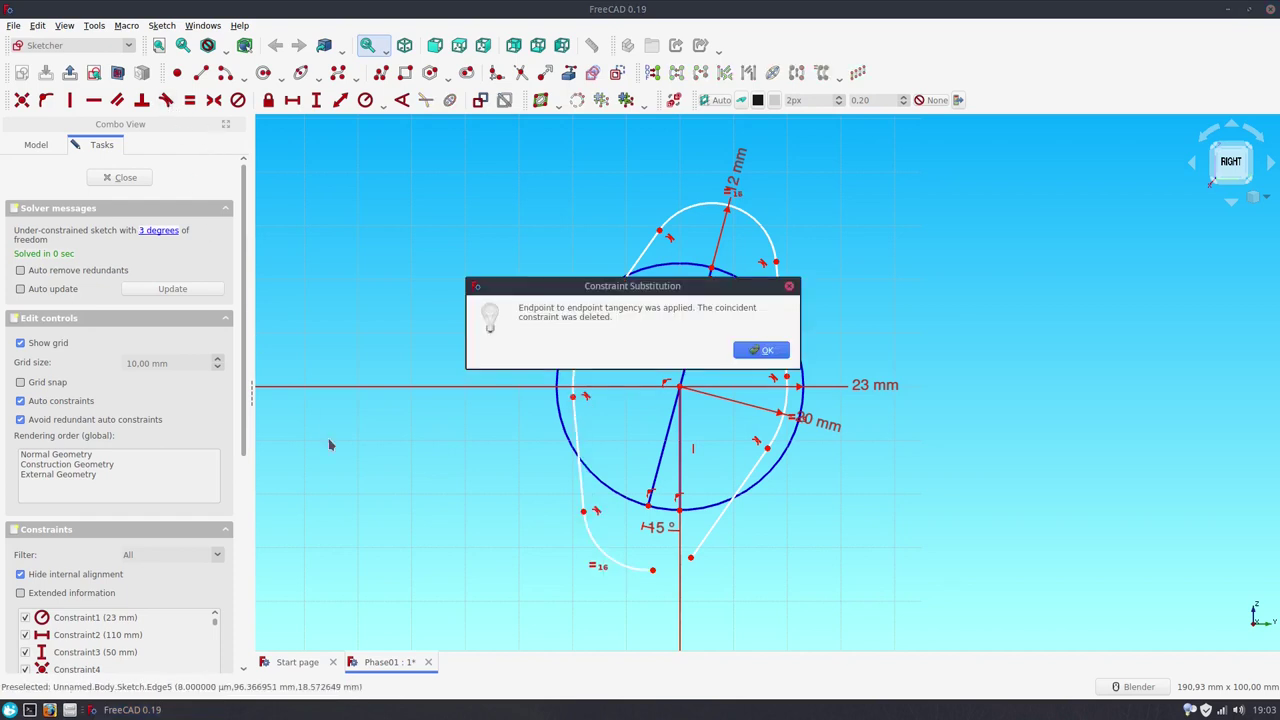
key("Return")
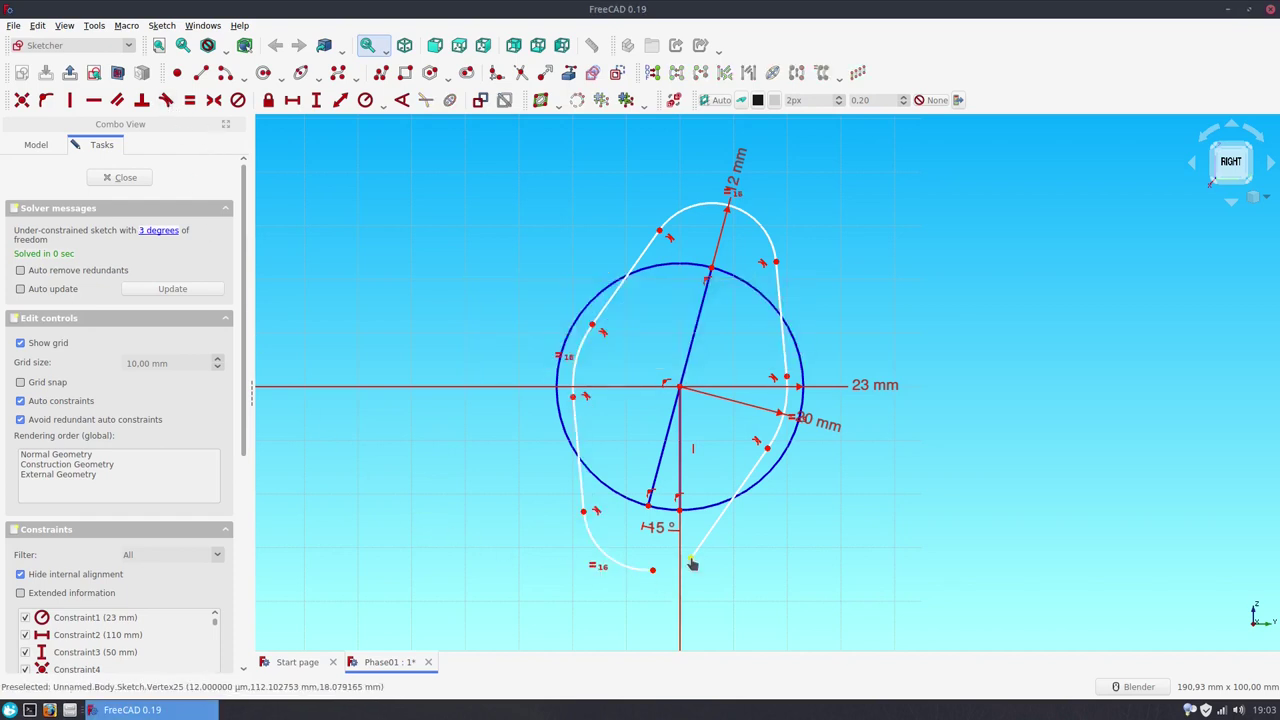
- Make the outline's two lower end points symmetric about the slanted centre line
left_click(690, 558)
left_click(584, 512)
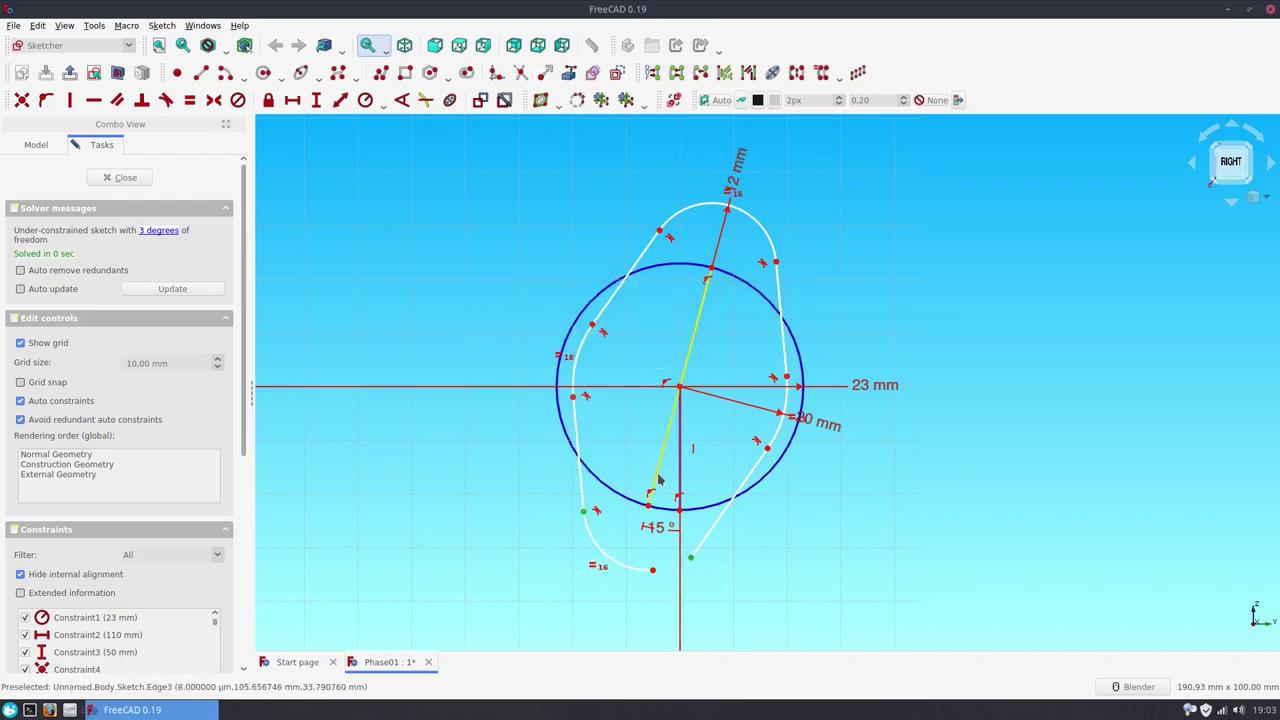
left_click(659, 481)
left_click(213, 100)
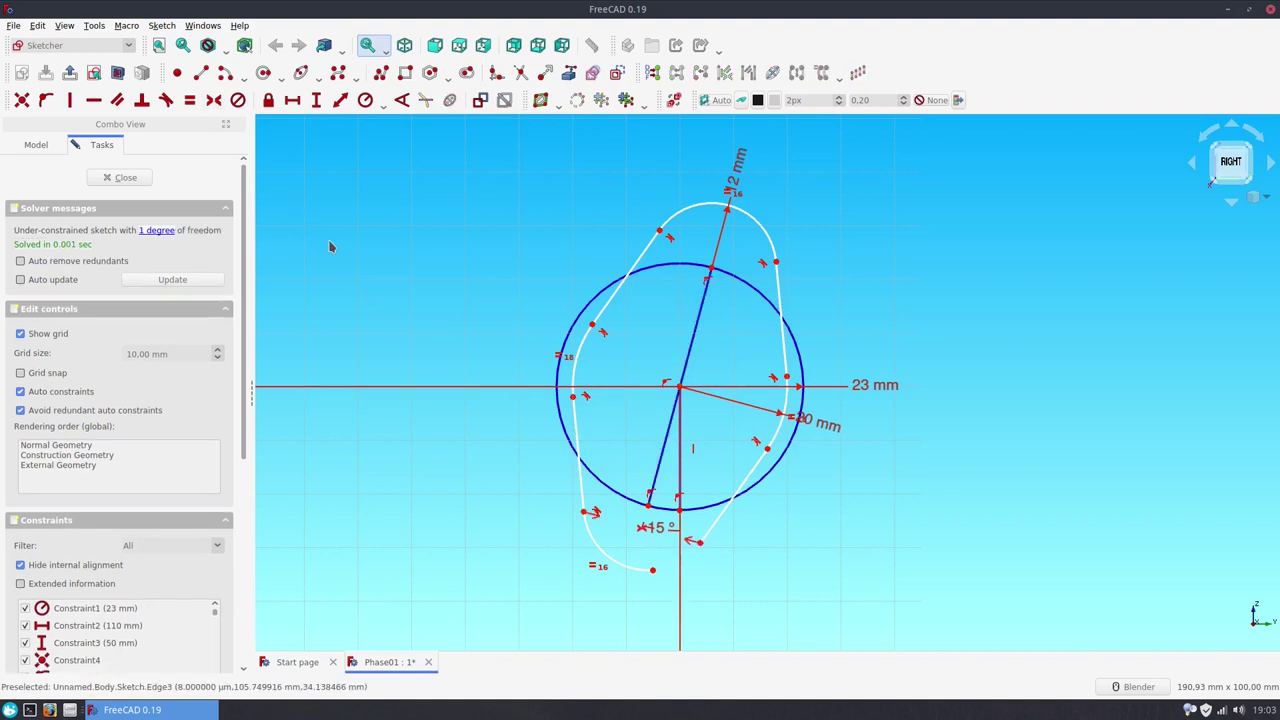
- Draw a stepped polyline down to the base axis, along to the origin, up, then right
scroll(330, 247, "down", 2)
mouse_move(330, 247)
middle_mouse_down("shift")
mouse_move(559, 247)
mouse_move(585, 260)
middle_mouse_up("shift")
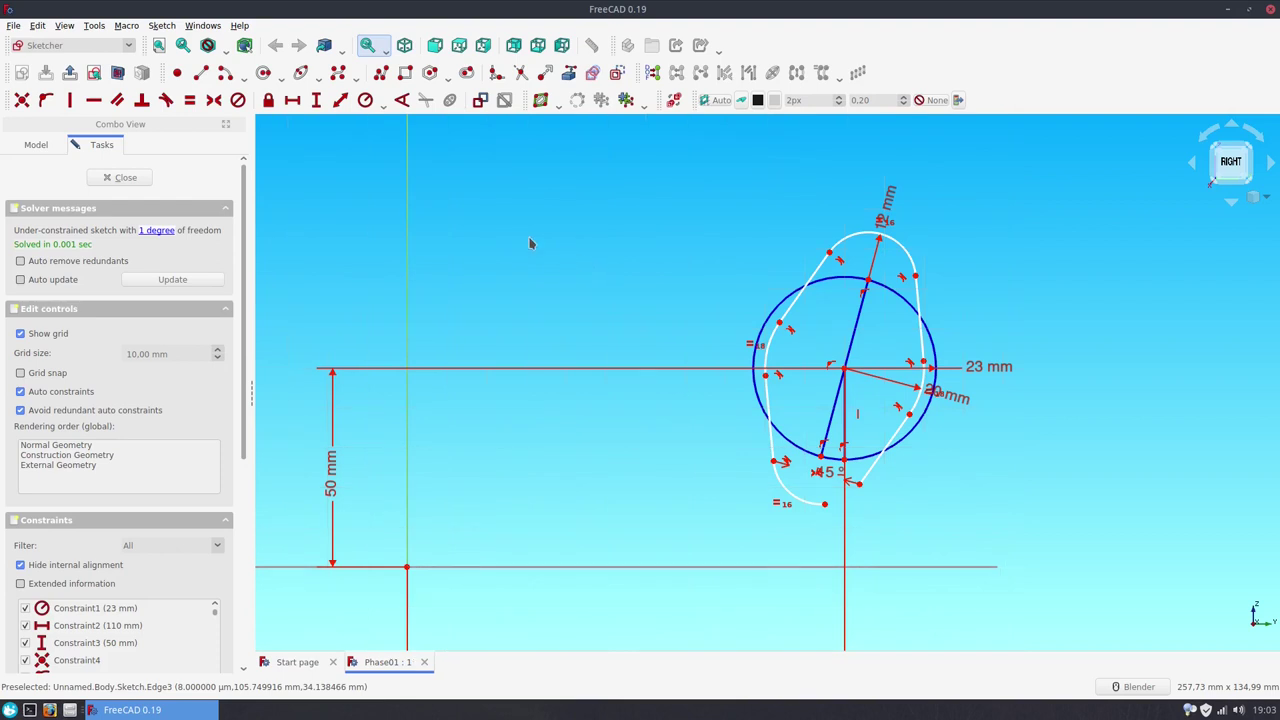
left_click(381, 72)
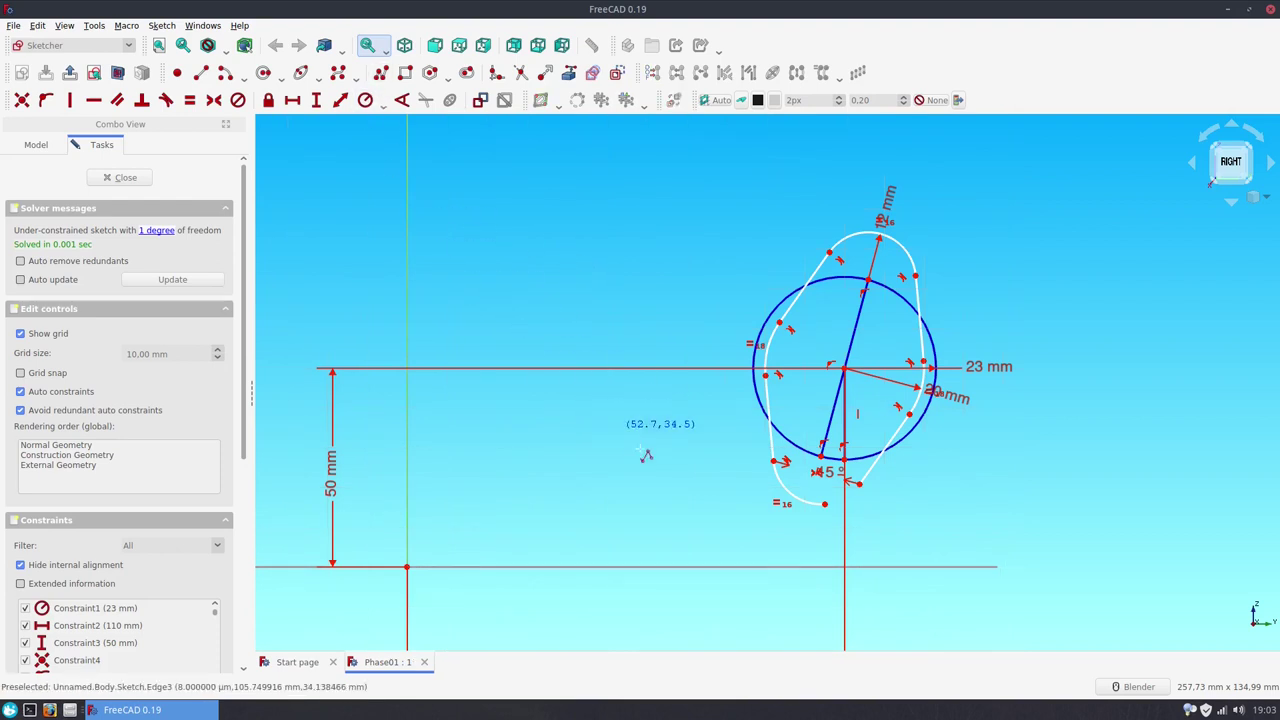
left_click(686, 539)
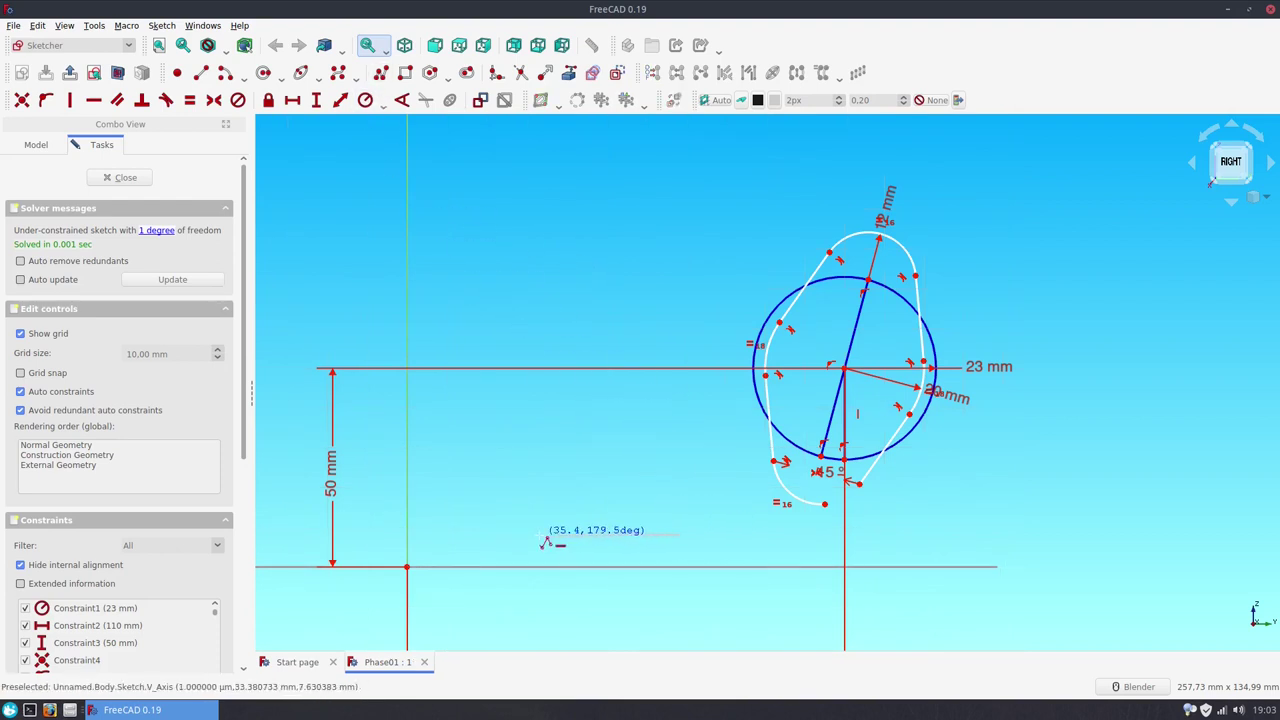
left_click(539, 537)
left_click(539, 567)
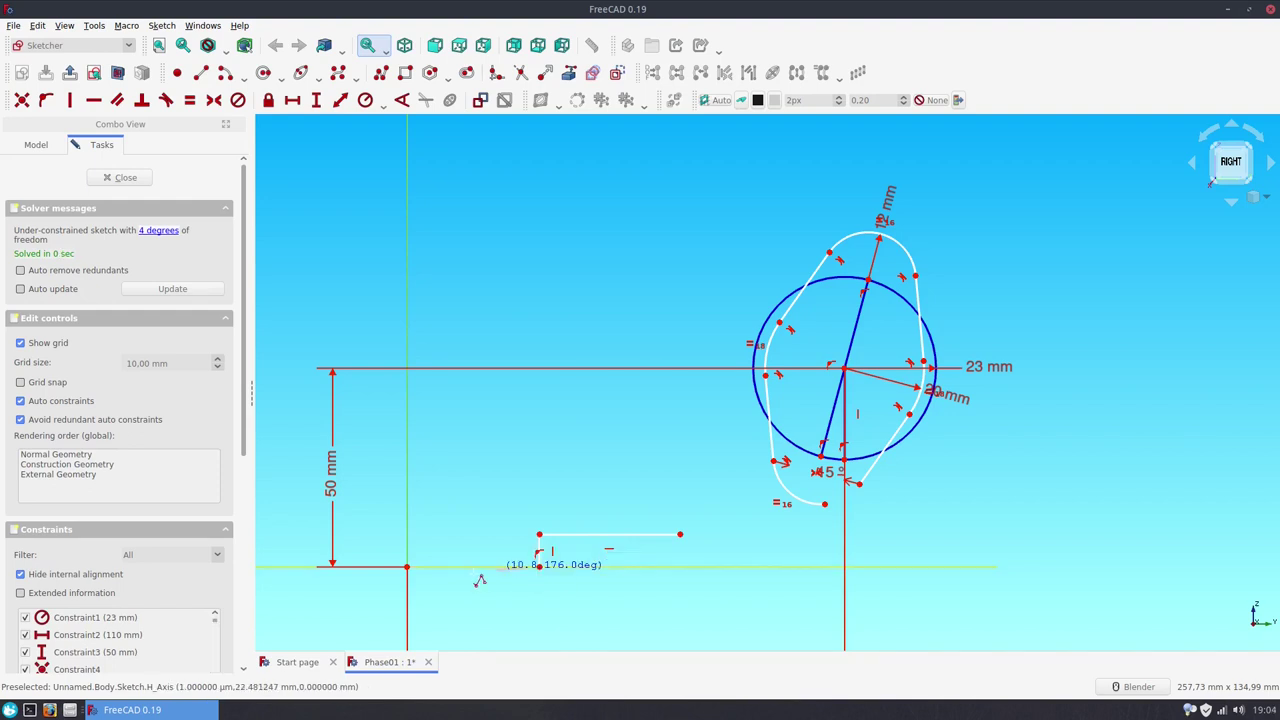
left_click(406, 567)
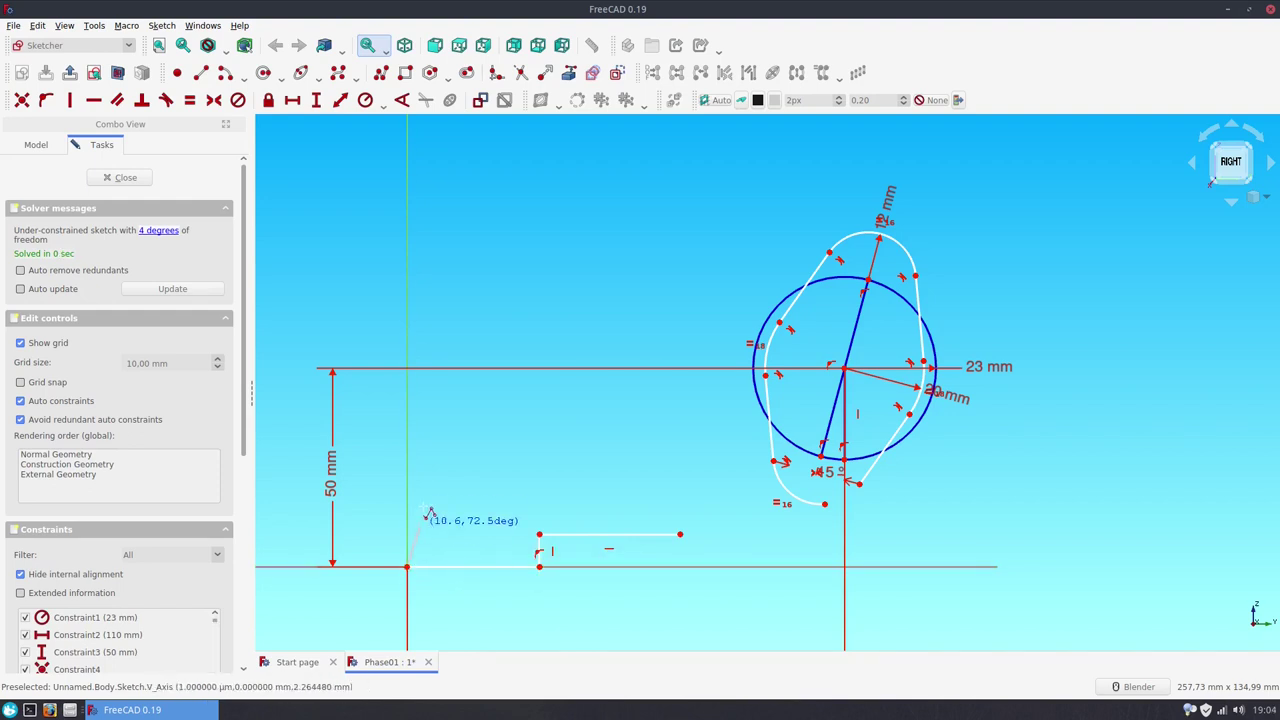
left_click(407, 375)
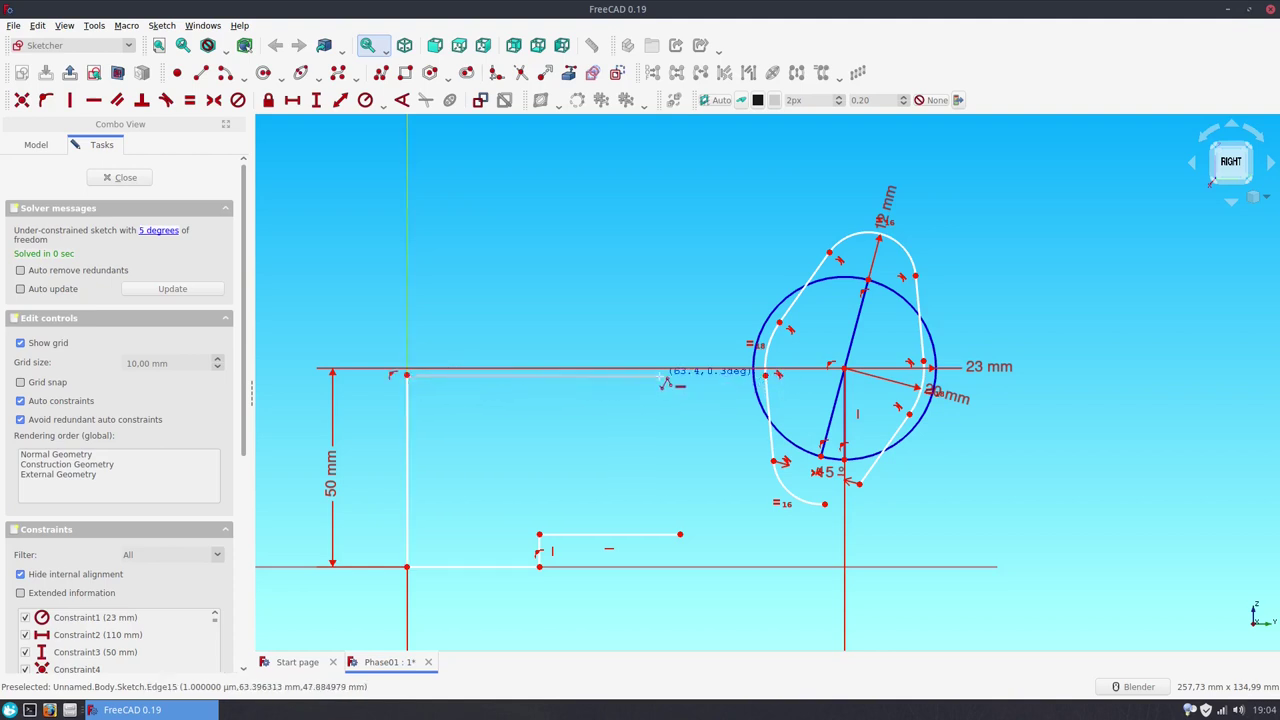
left_click(659, 375)
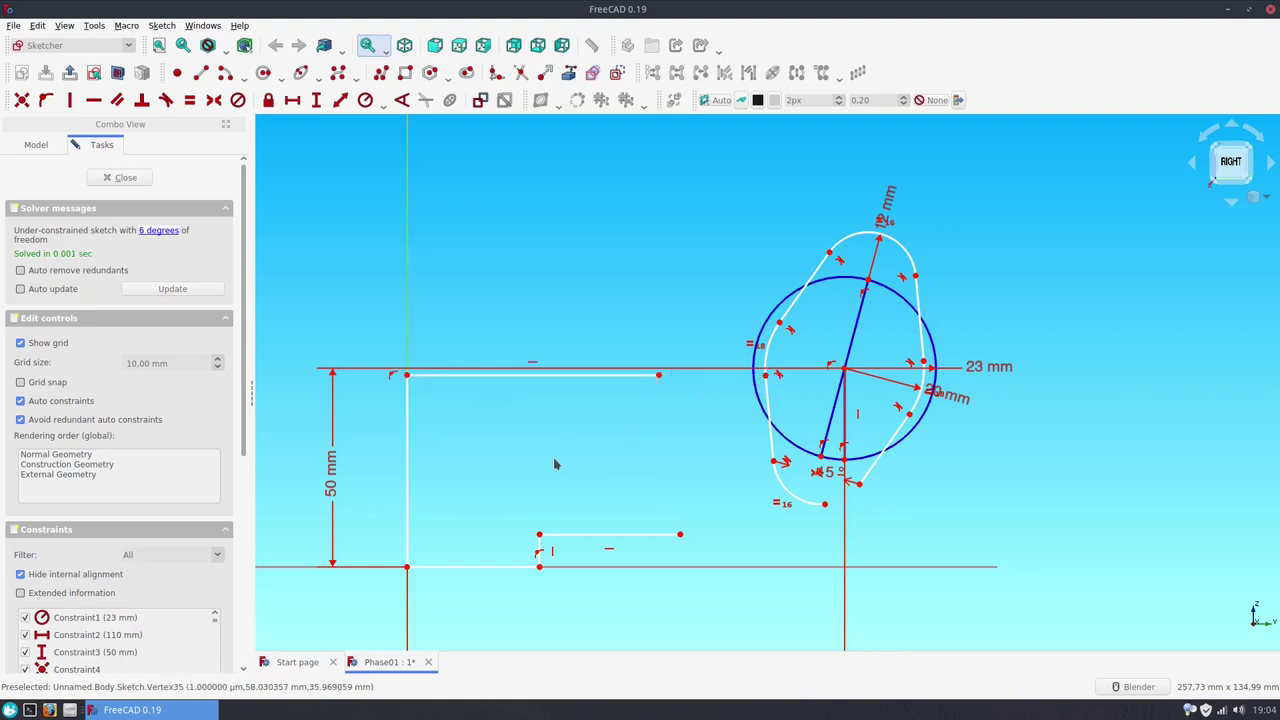
- Dimension the bottom line at 50 mm and the step height at 3 mm
left_click(494, 567)
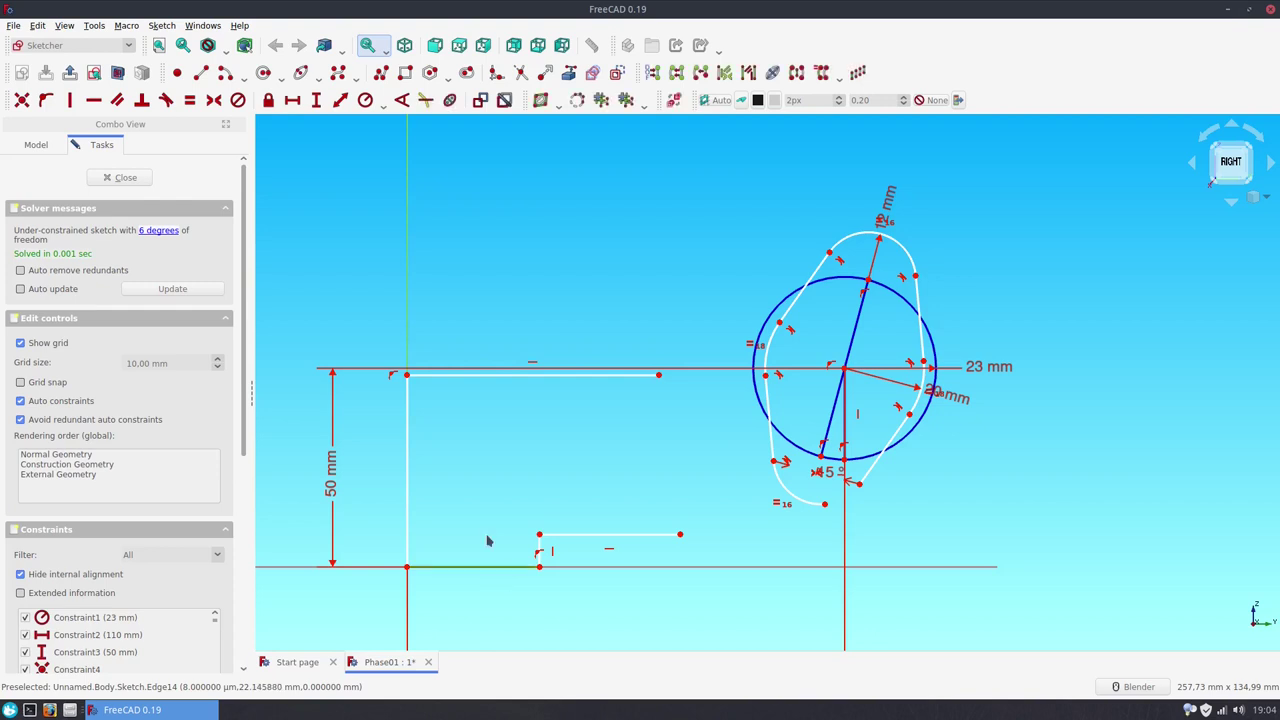
left_click(300, 102)
type("50")
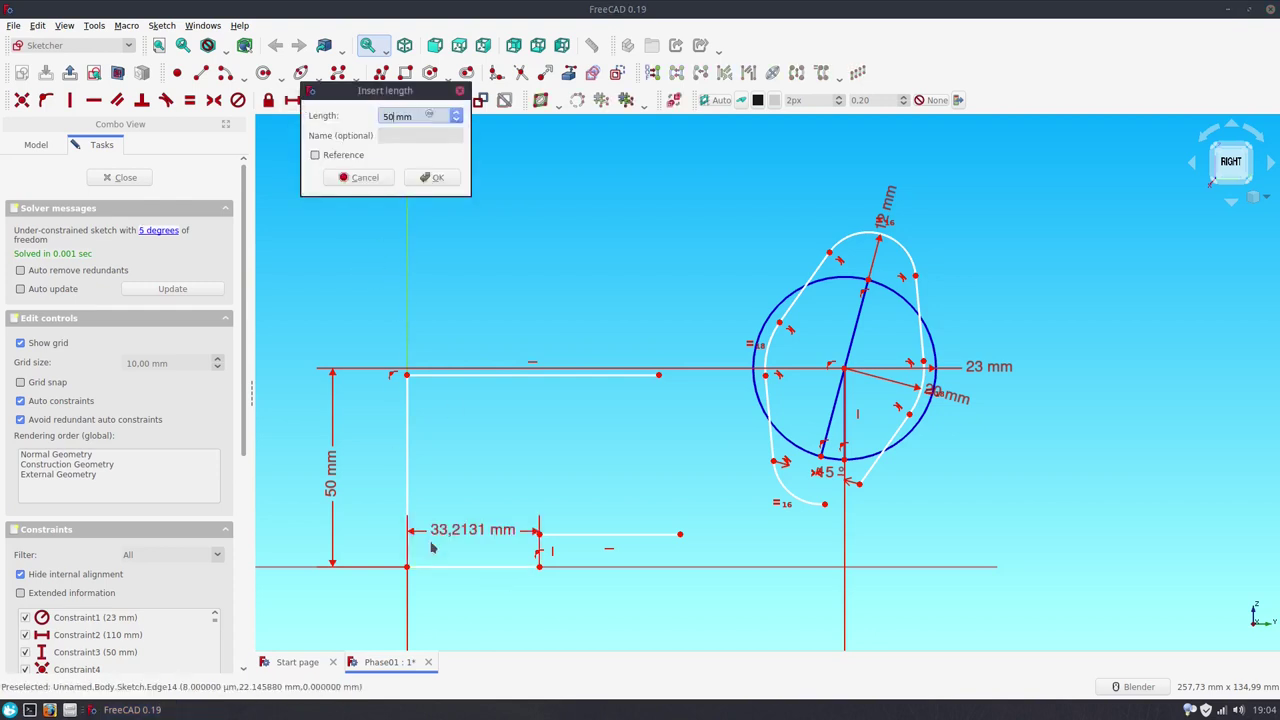
key("Return")
left_click_drag(497, 540, 507, 600)
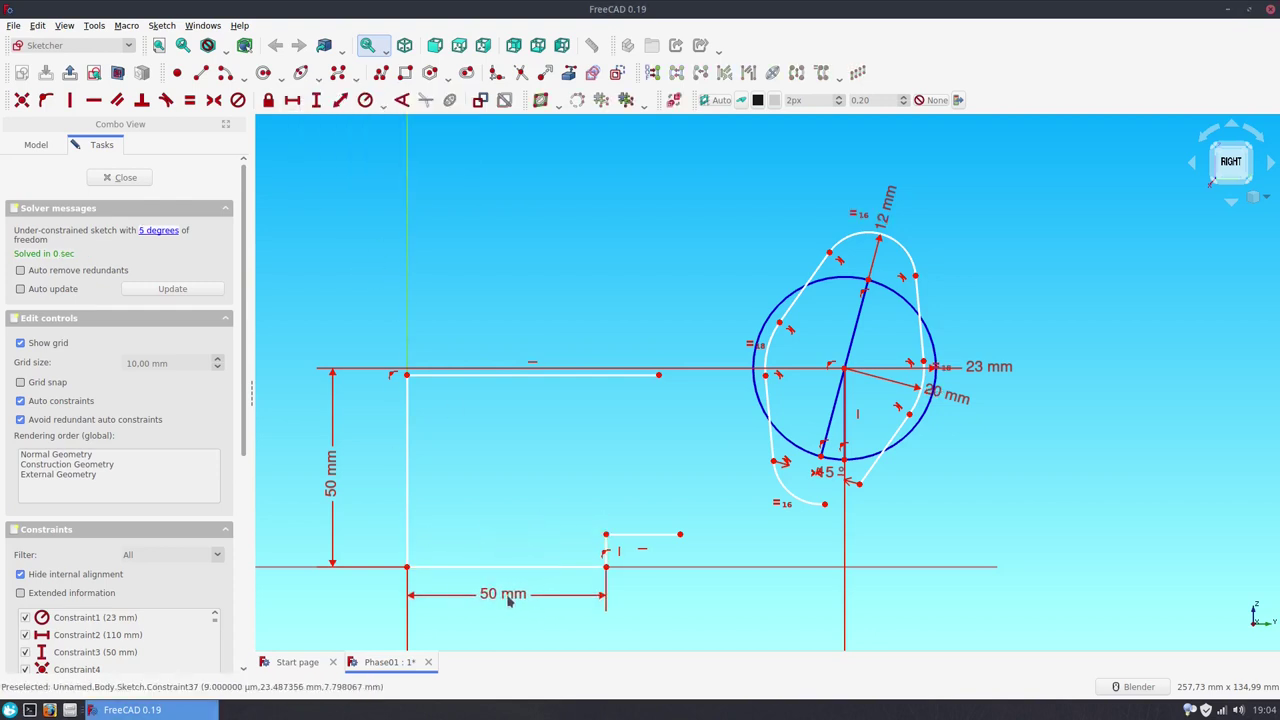
left_click(606, 548)
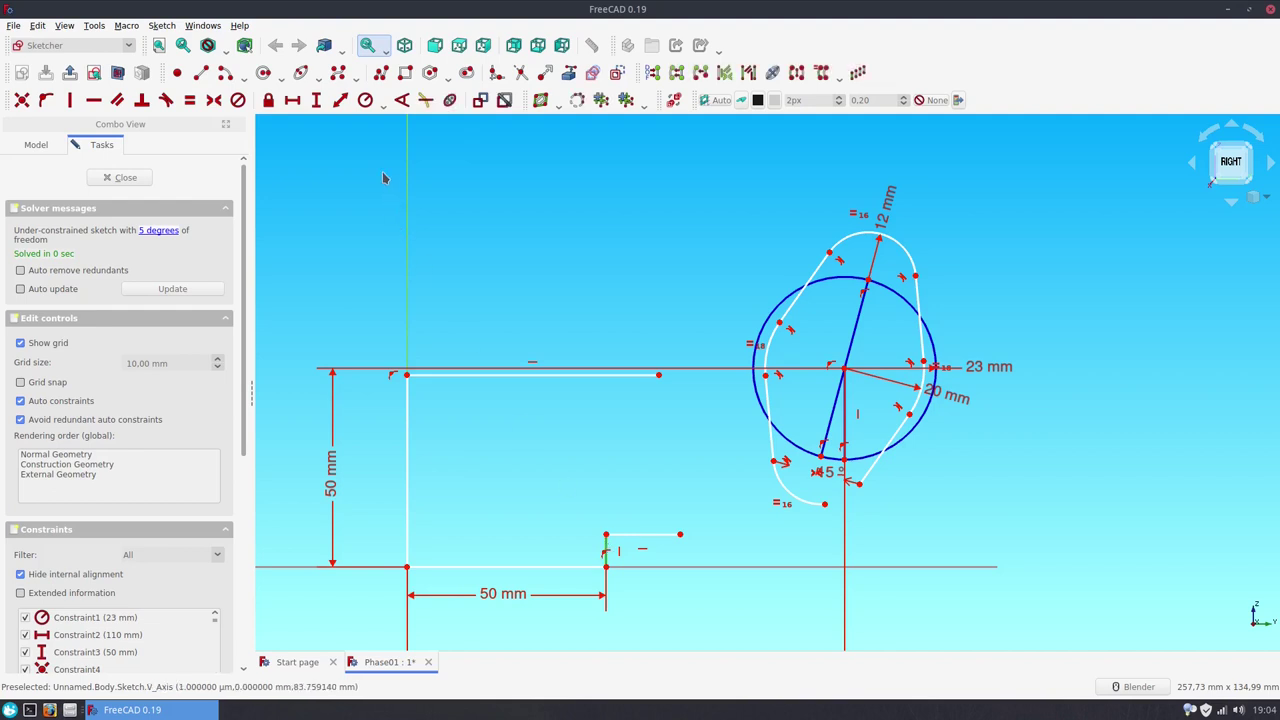
left_click(316, 100)
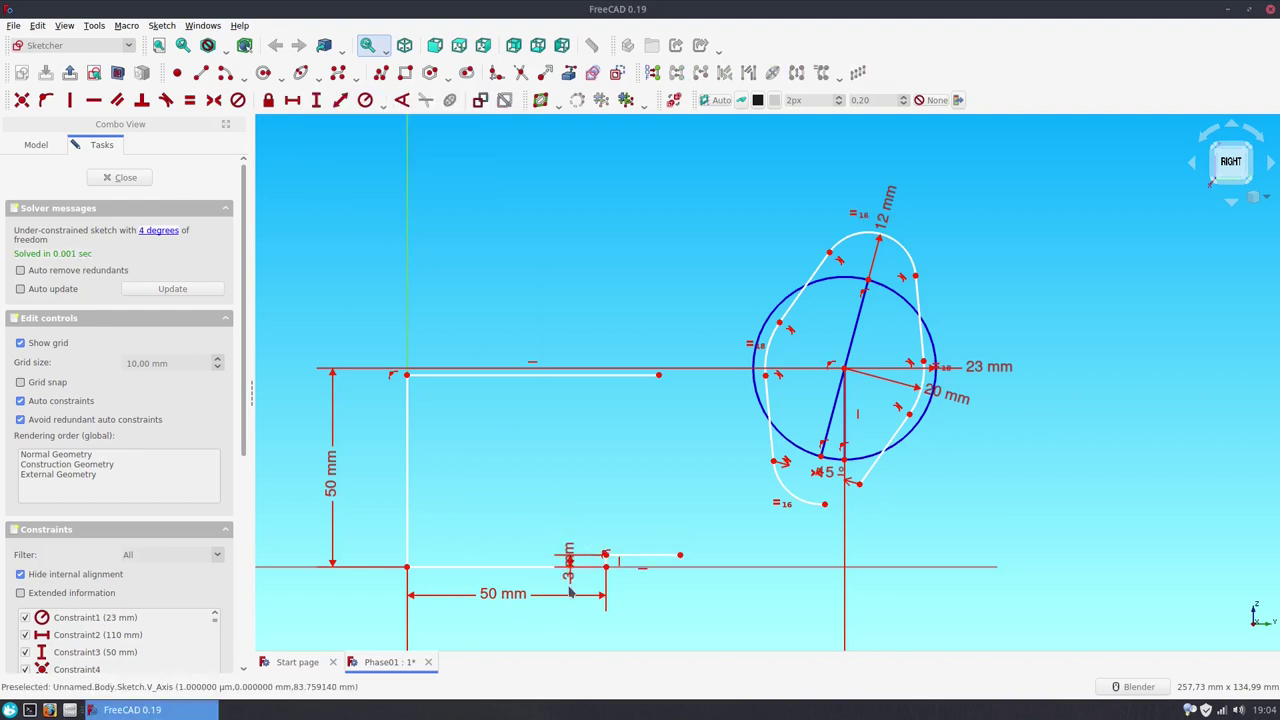
left_click_drag(569, 566, 625, 623)
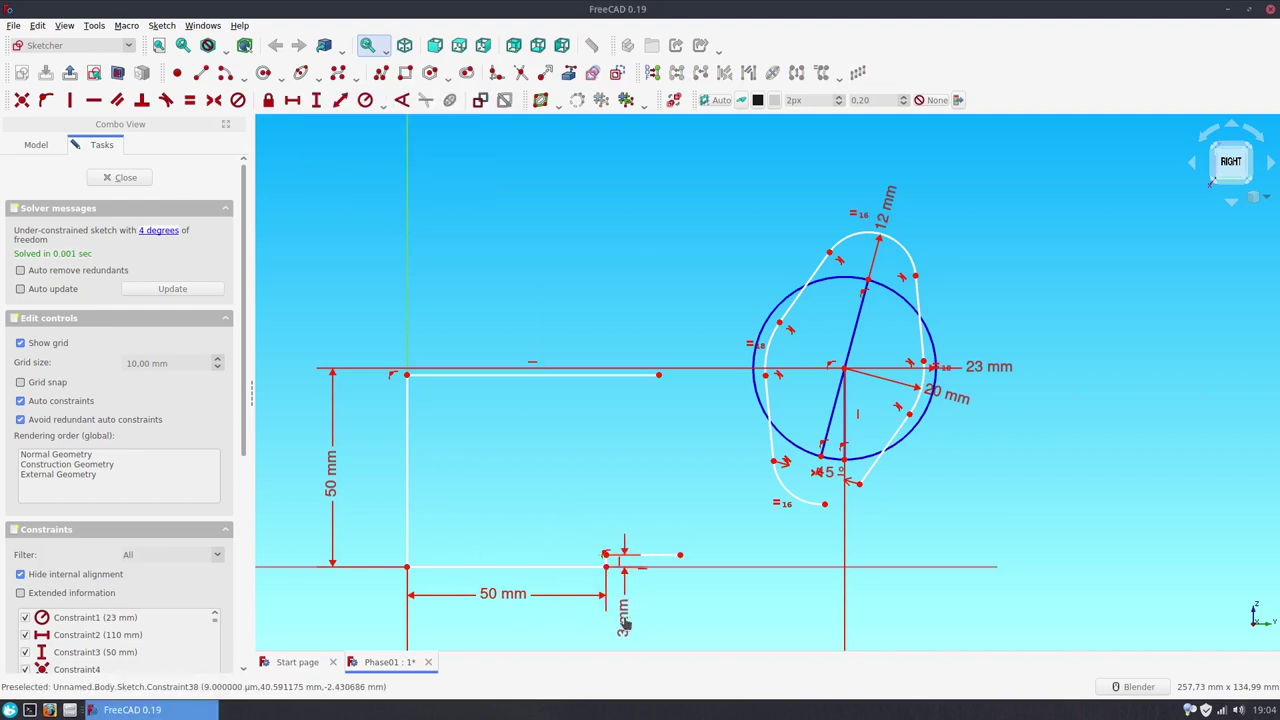
- Set a 10 mm vertical distance between the top-left corner and the step corner
left_click(406, 374)
left_click(606, 556)
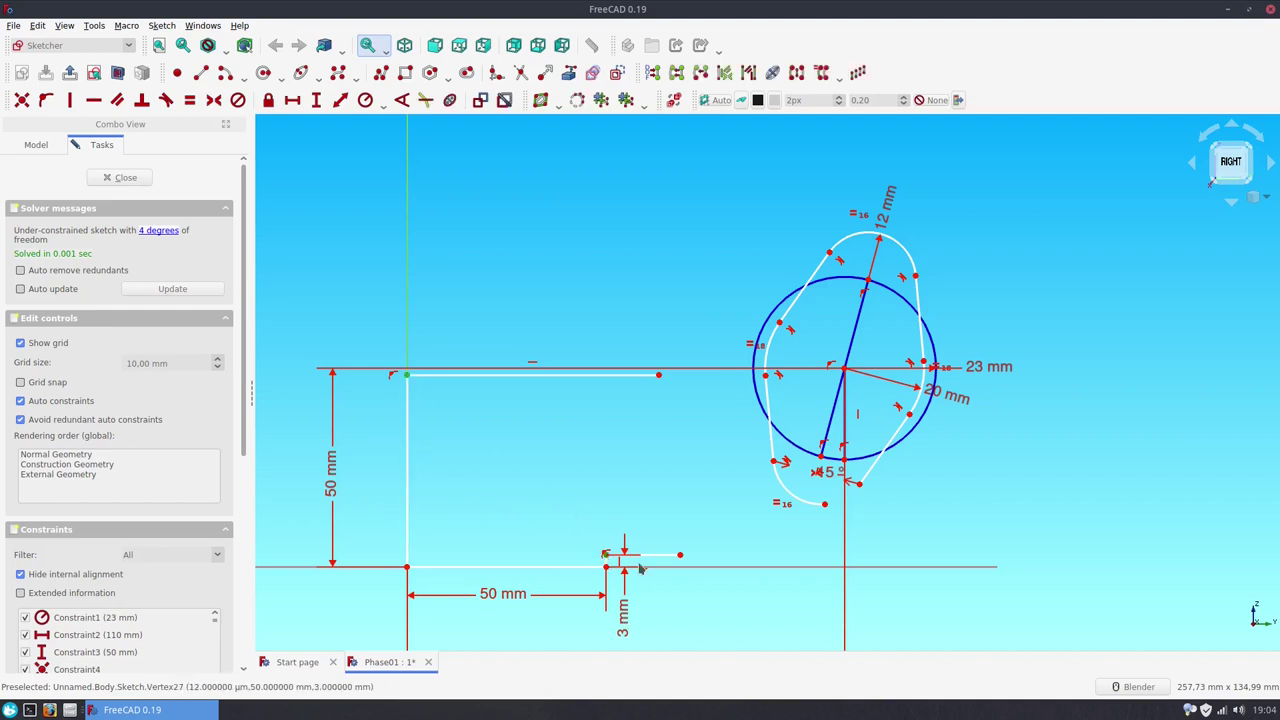
left_click(316, 100)
type("10")
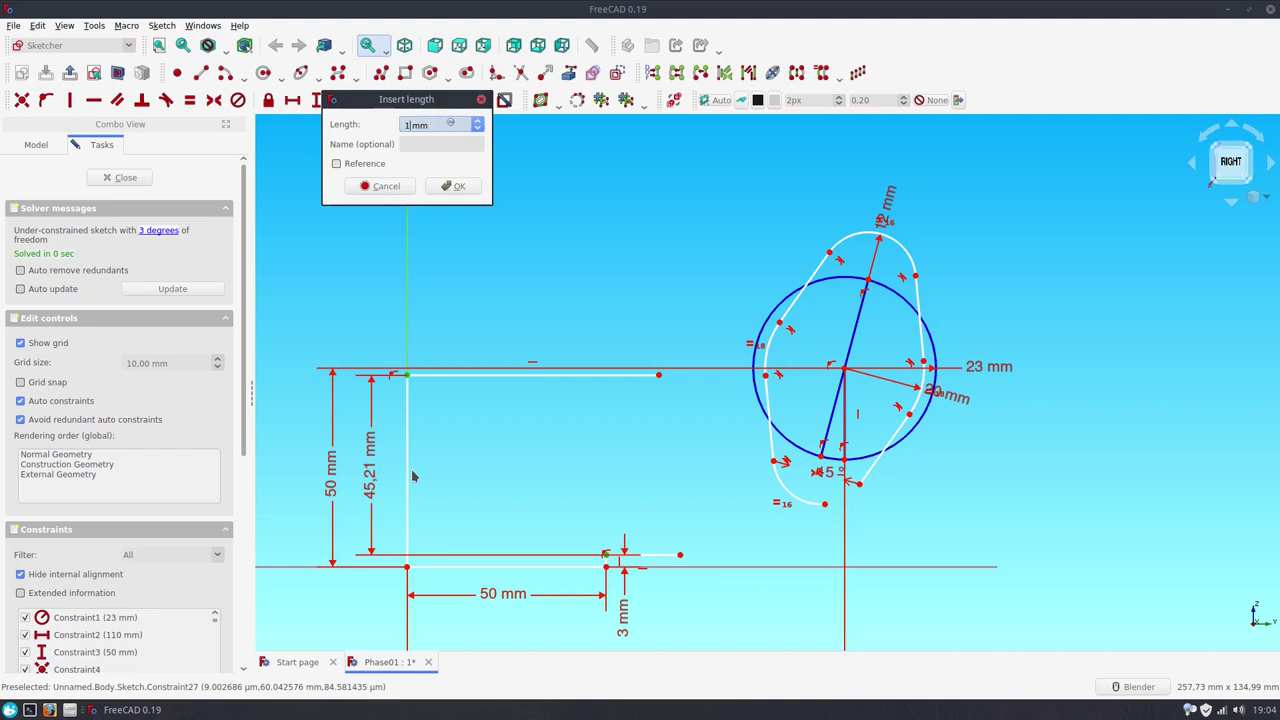
key("Return")
left_click_drag(372, 547, 378, 473)
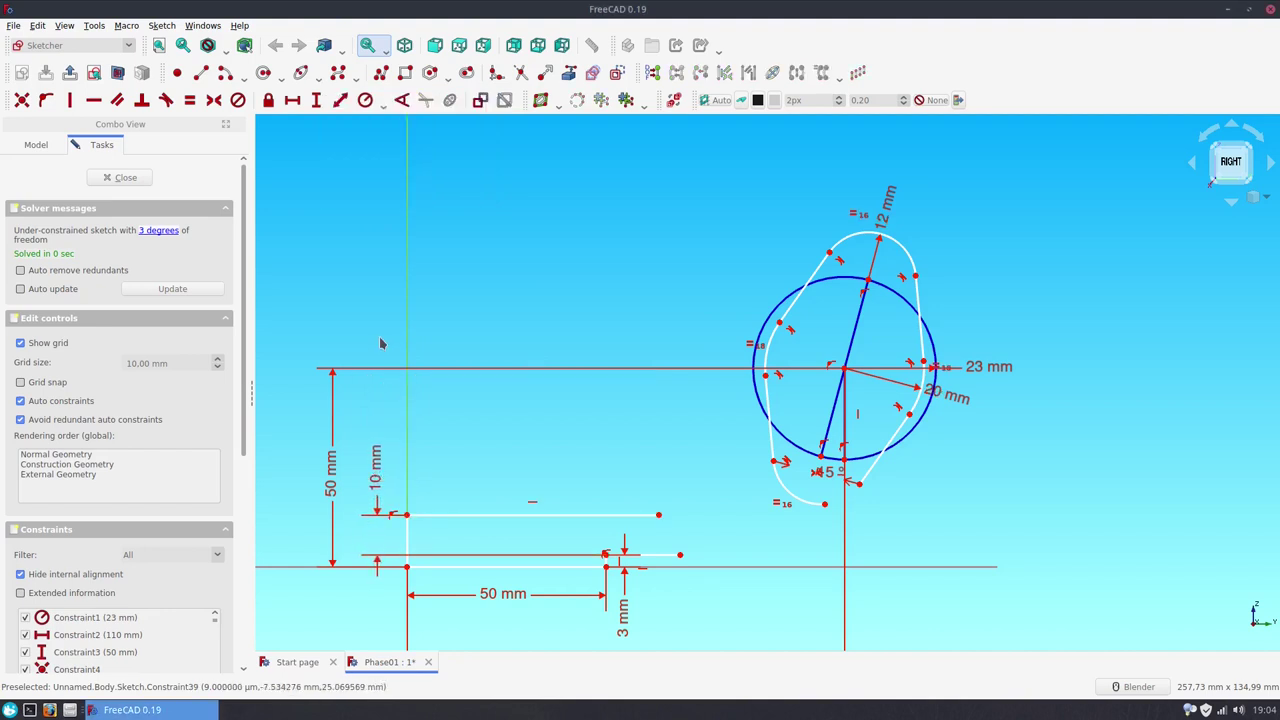
- Draw a centre-point arc from the short line's end to the outline's lower end, tangent to the short line
left_click(230, 76)
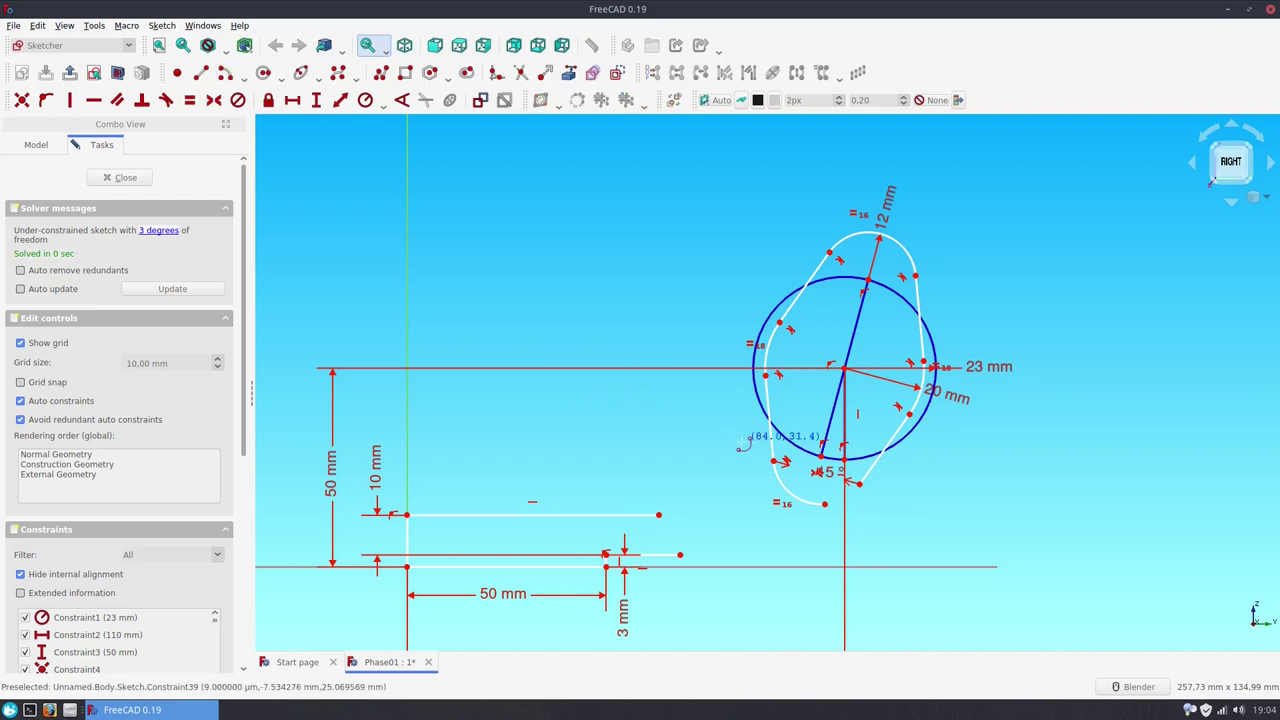
left_click(734, 409)
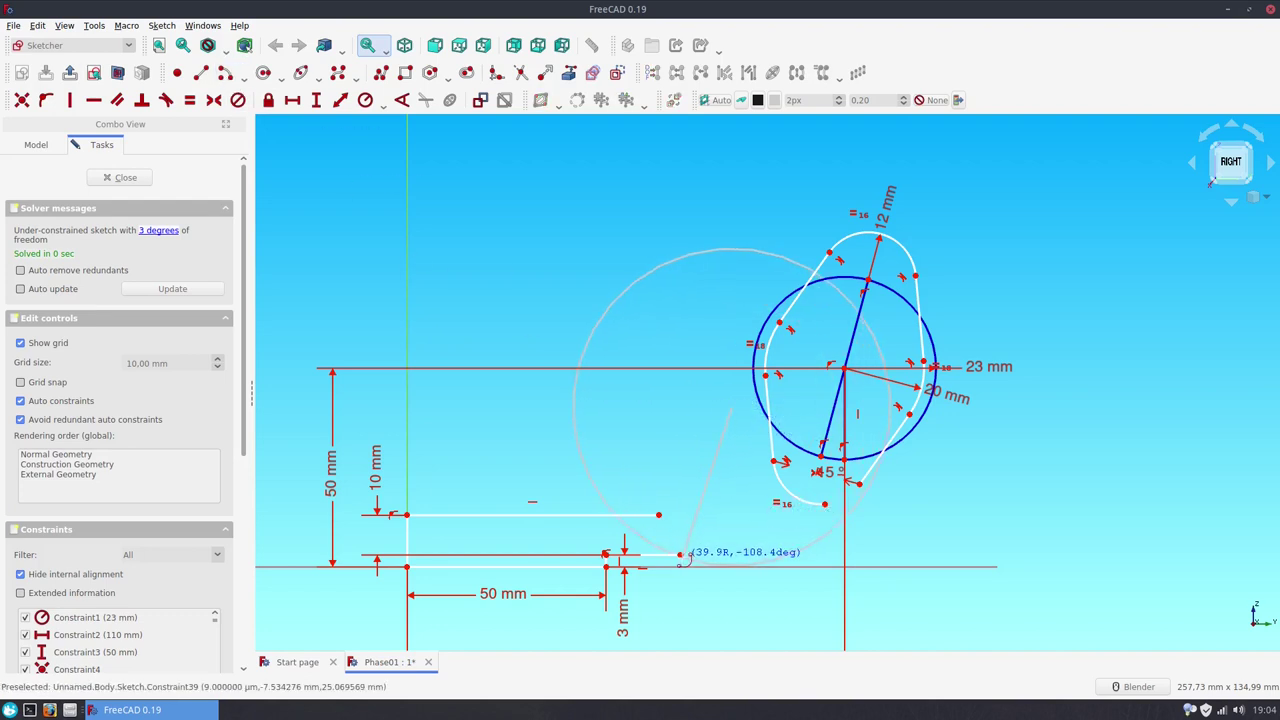
left_click(680, 554)
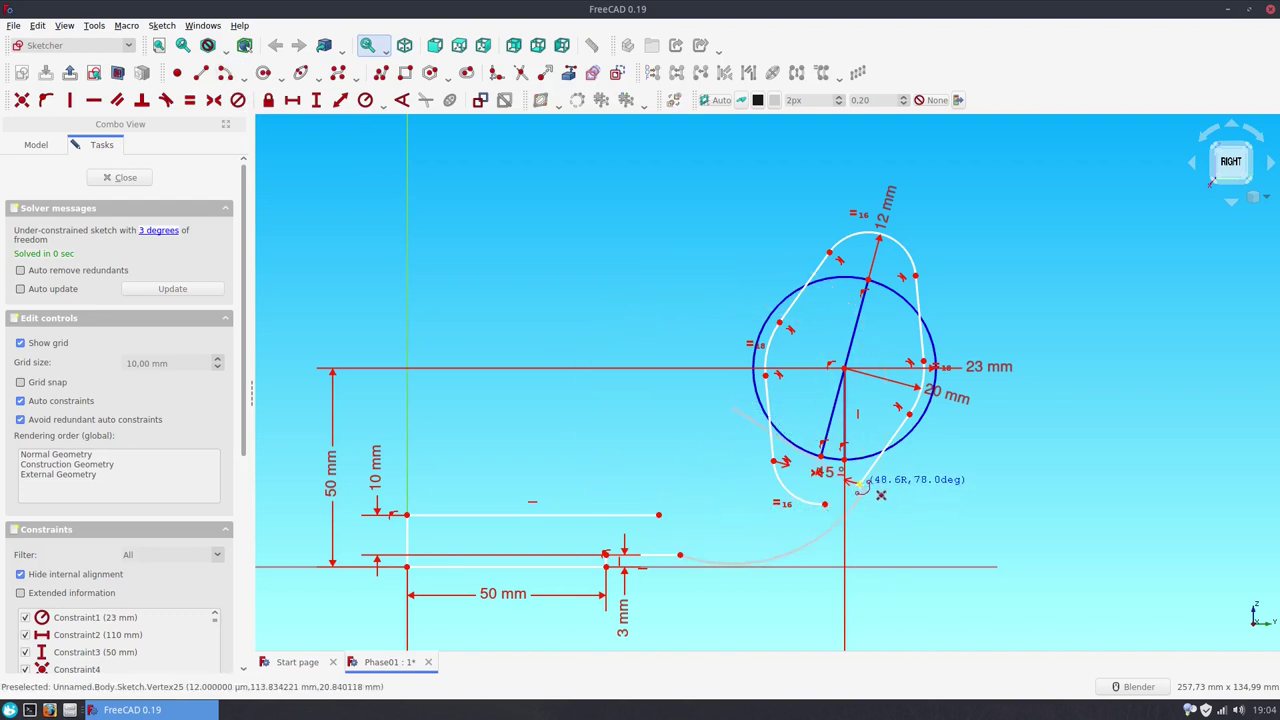
left_click(858, 485)
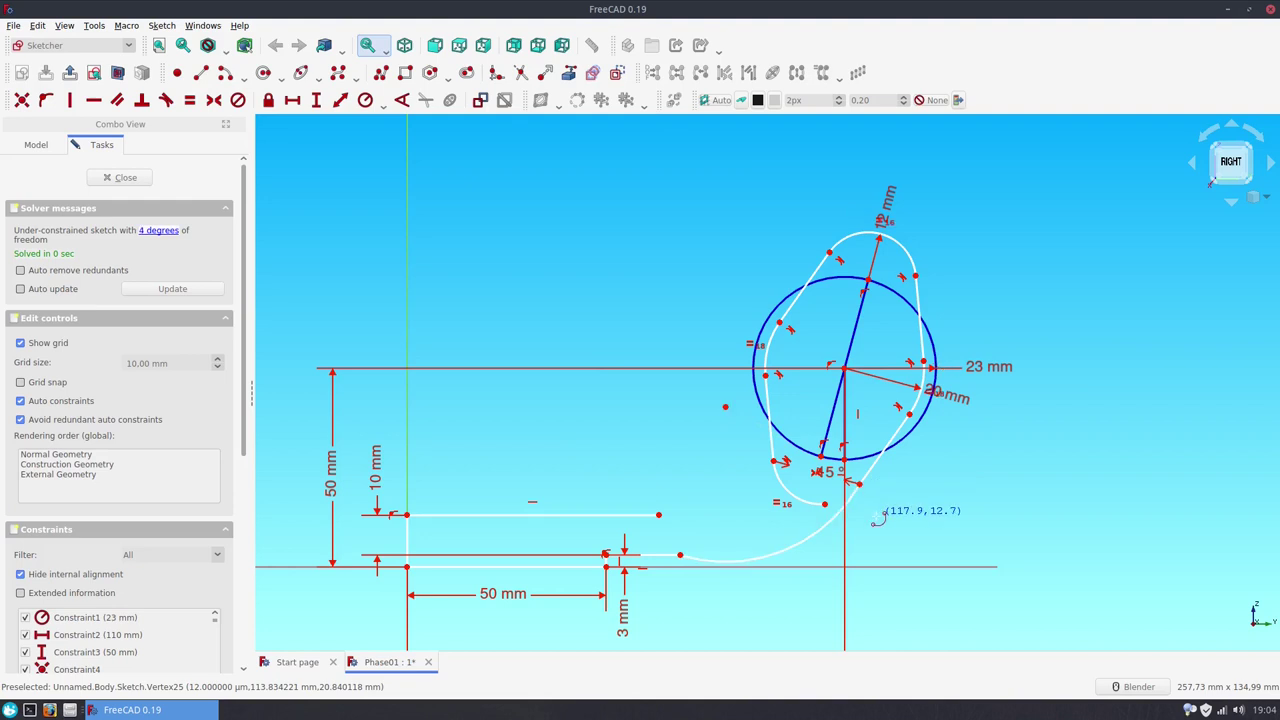
left_click(758, 559)
left_click(662, 554)
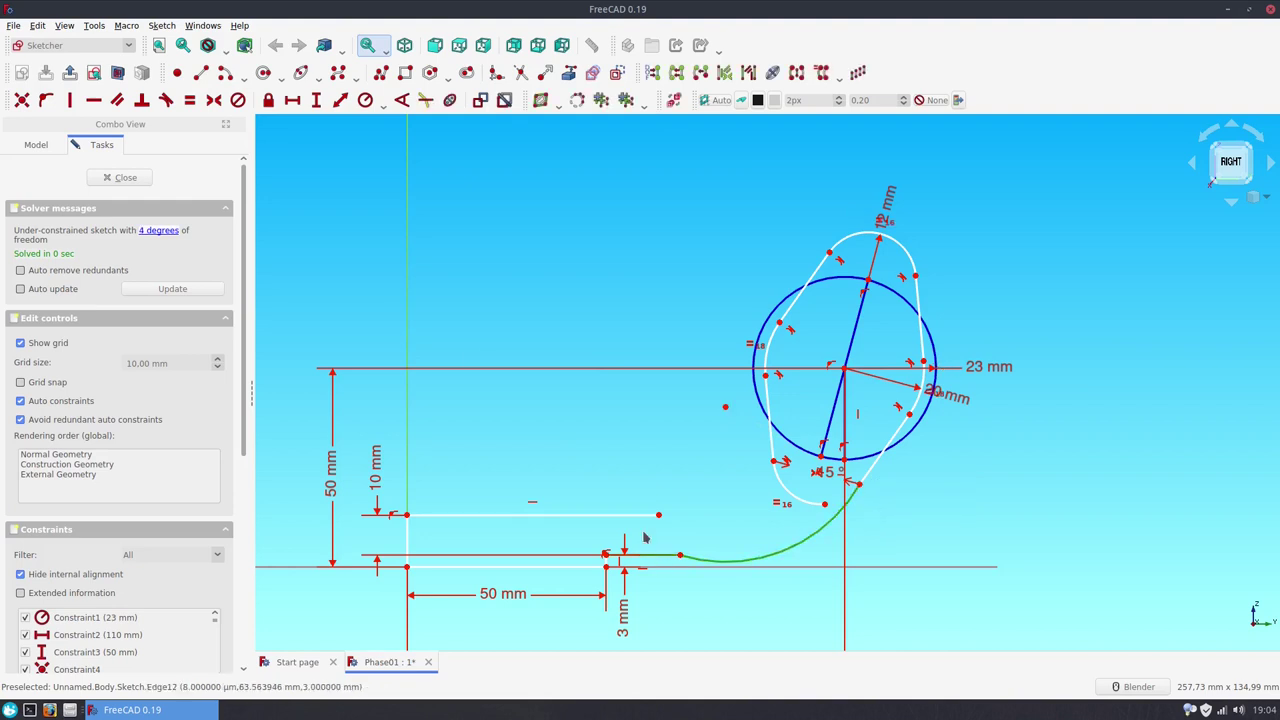
left_click(166, 100)
key("Return")
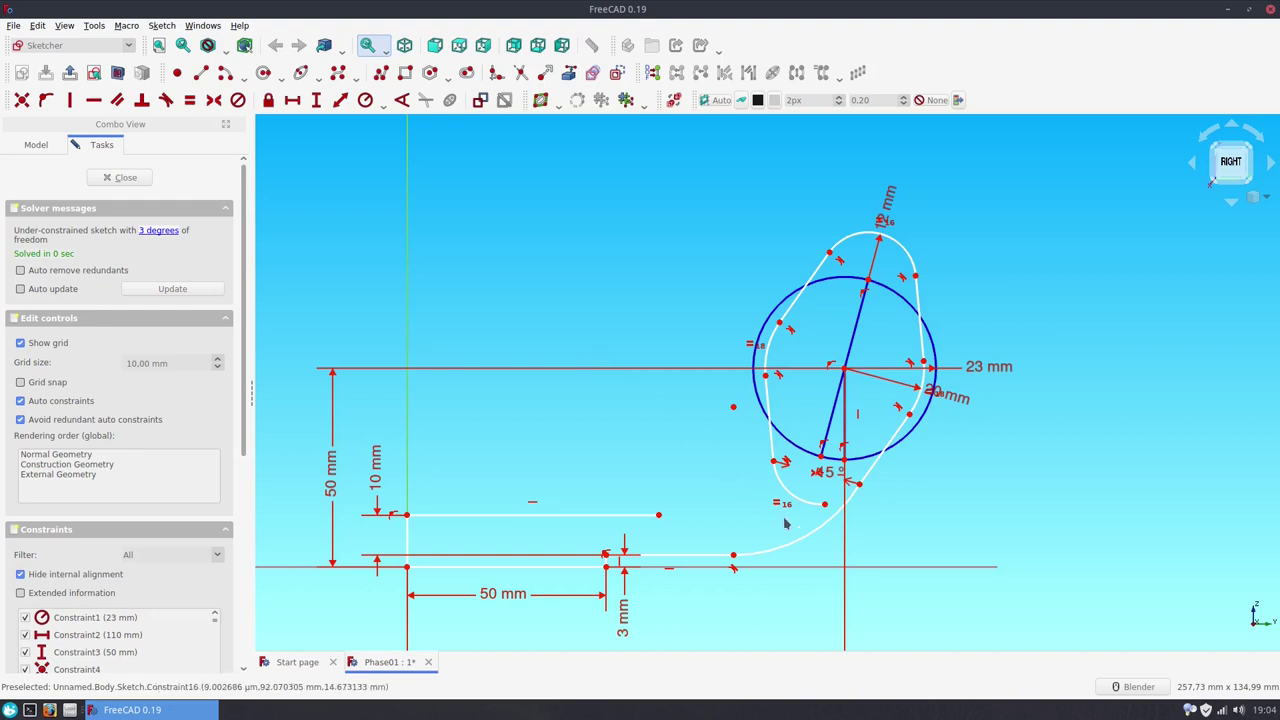
- Make the lower arc tangent to the slanted line and drag the arc and upper line ends into place
left_click(810, 535)
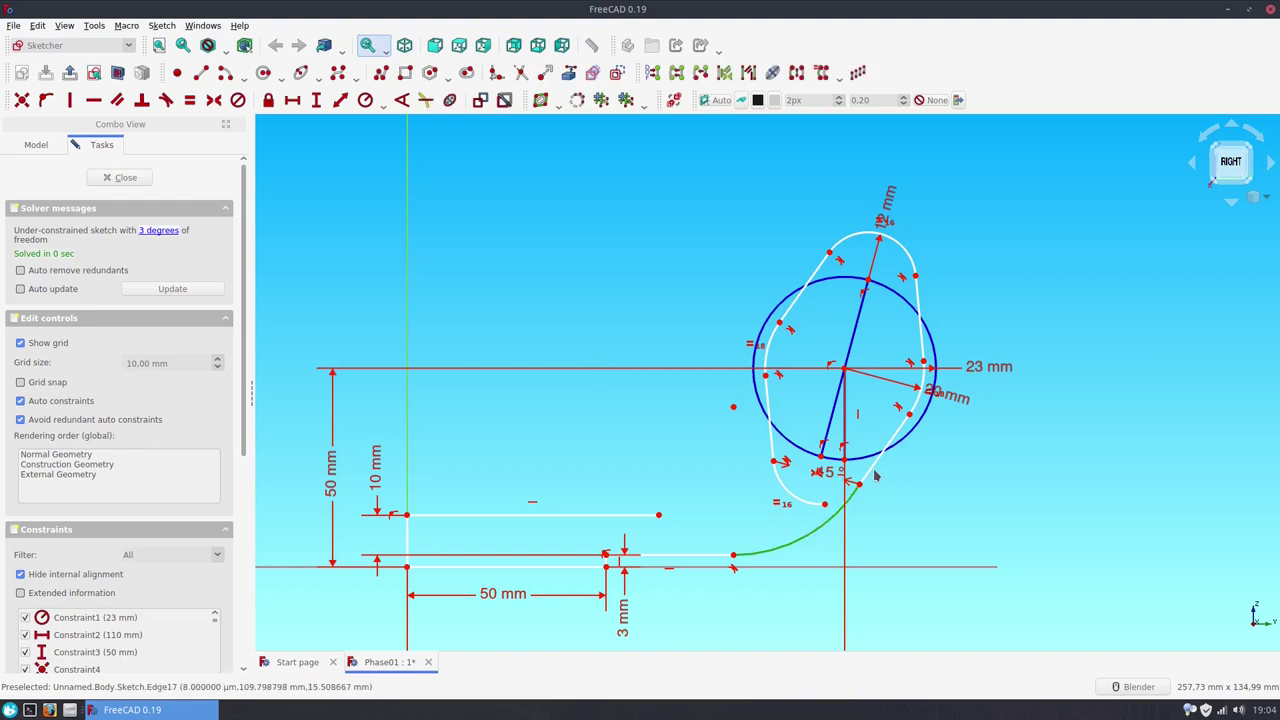
left_click(875, 476)
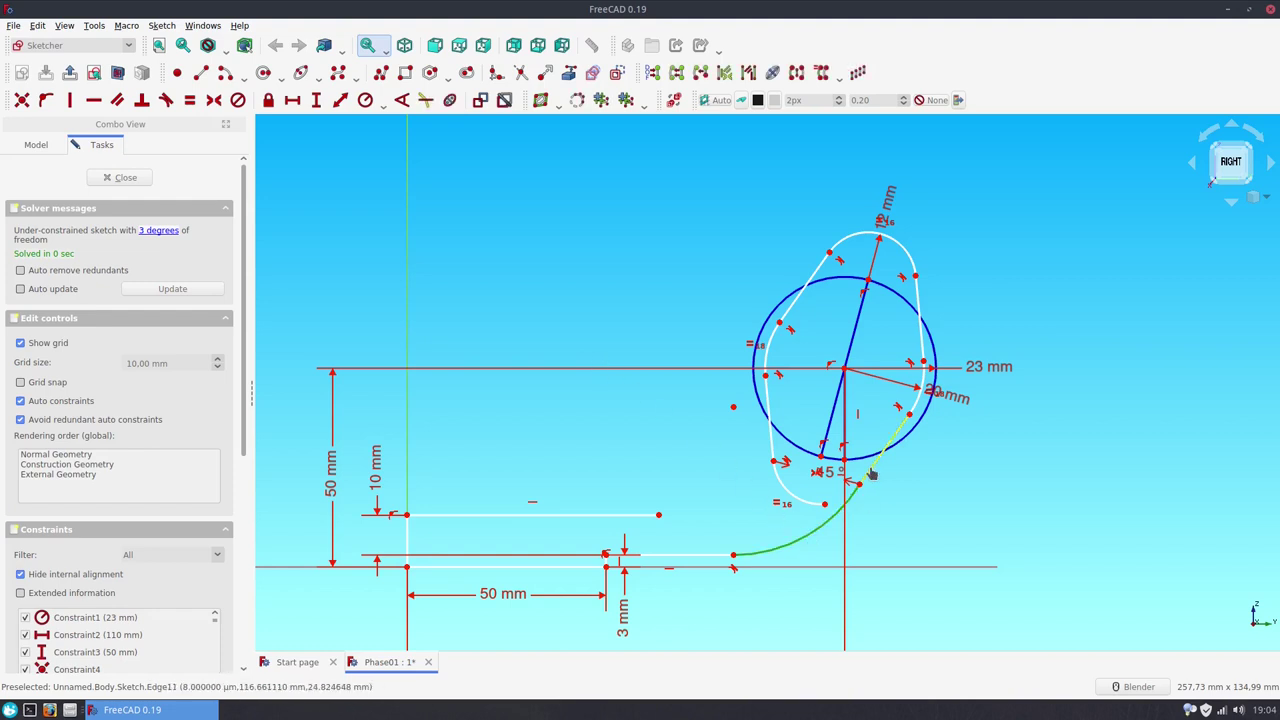
left_click(166, 100)
key("Return")
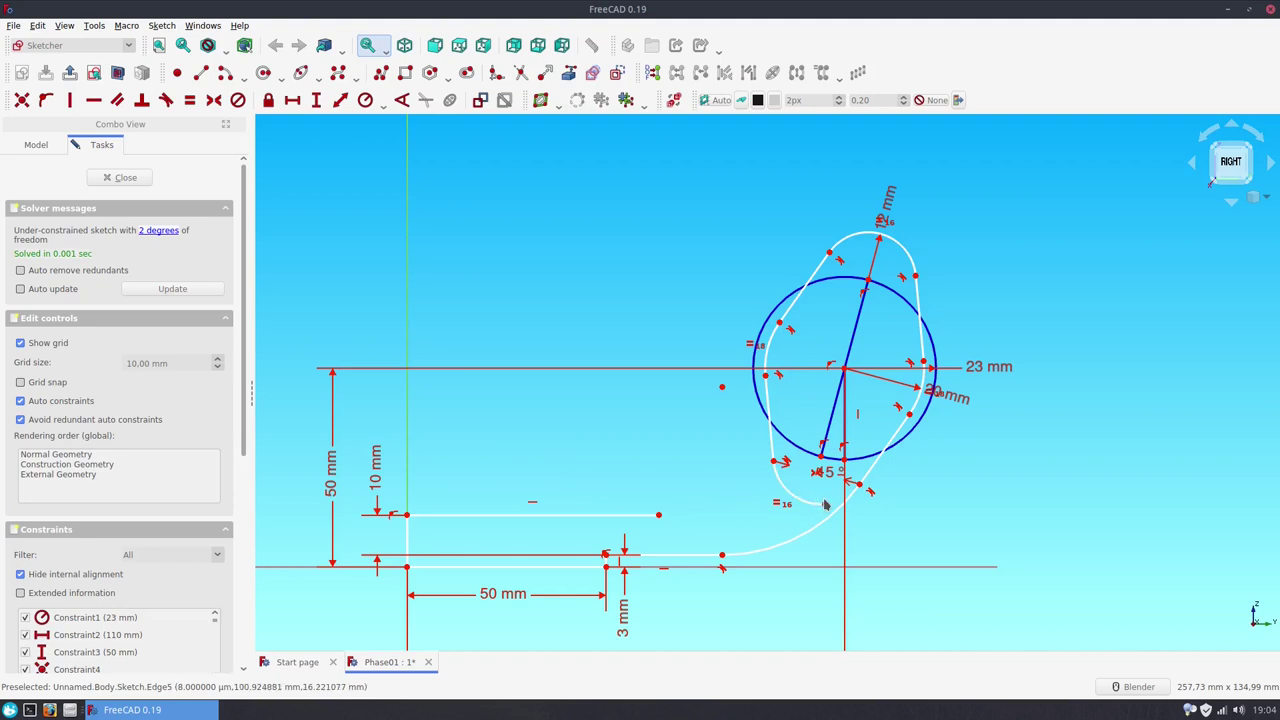
left_click_drag(825, 505, 793, 494)
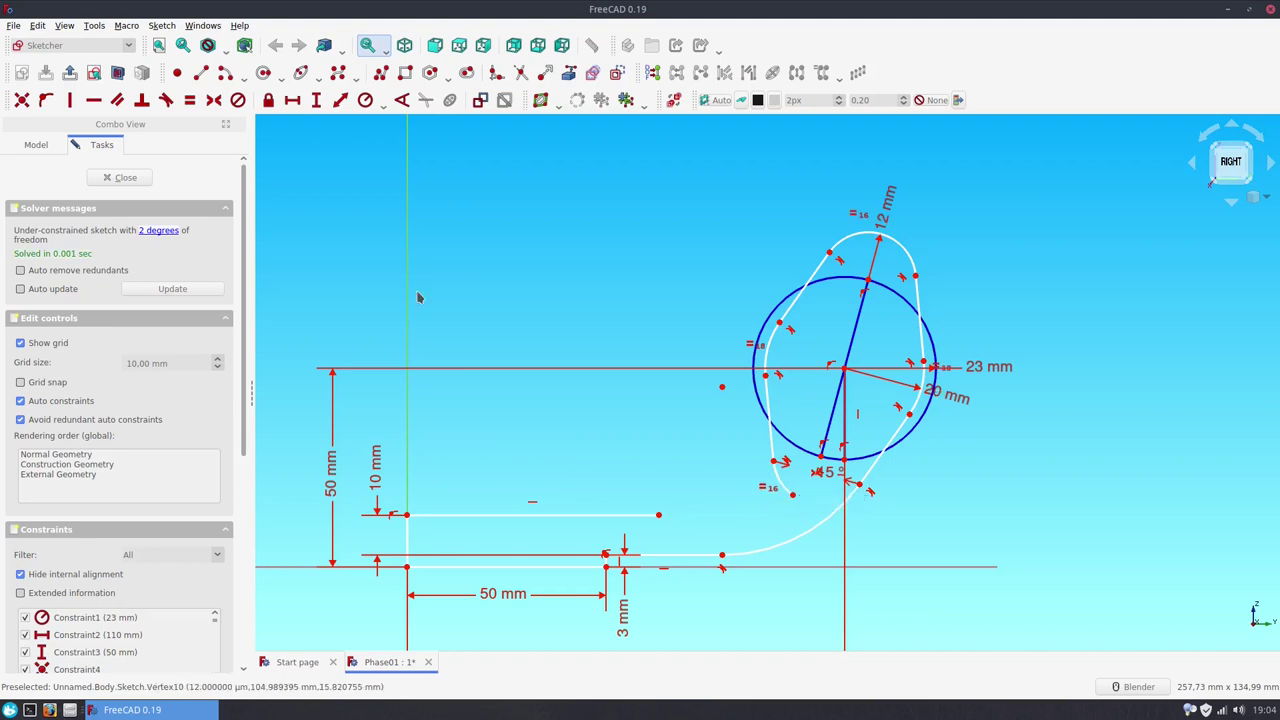
left_click_drag(658, 515, 716, 517)
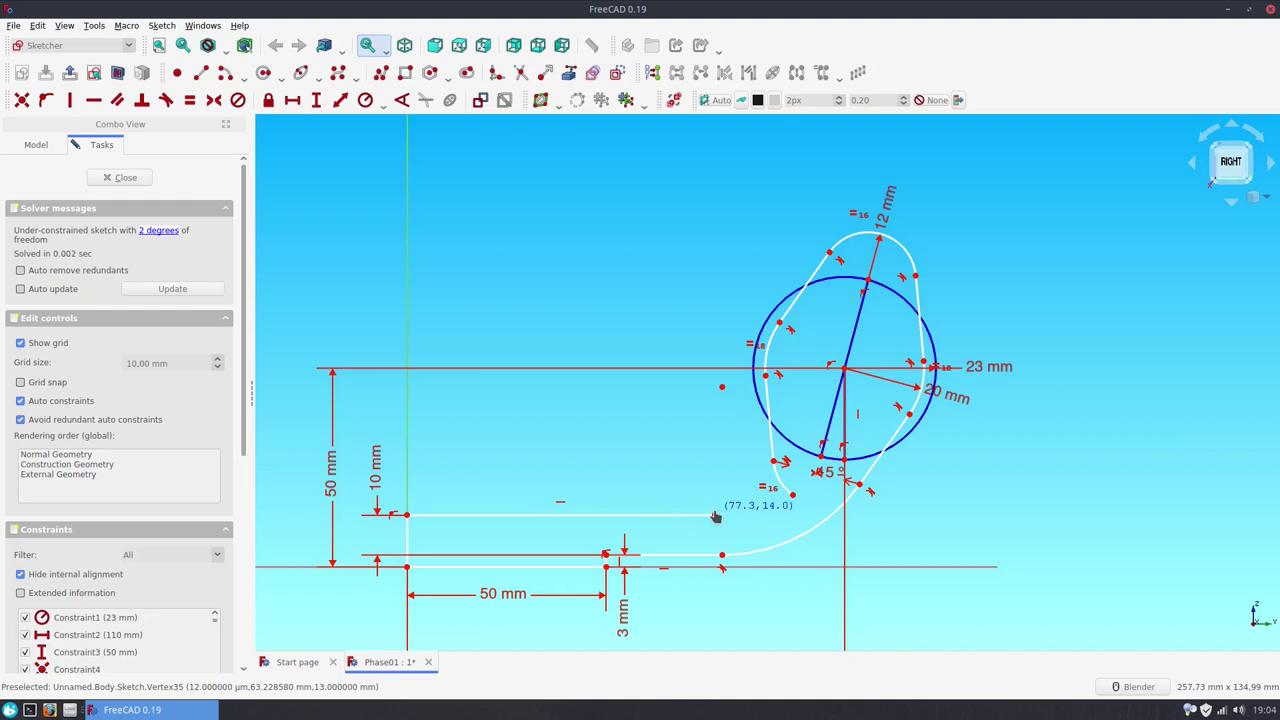
- Draw an arc from the upper line's end to the dome's inner edge, tangent to that line
left_click(225, 72)
left_click(722, 387)
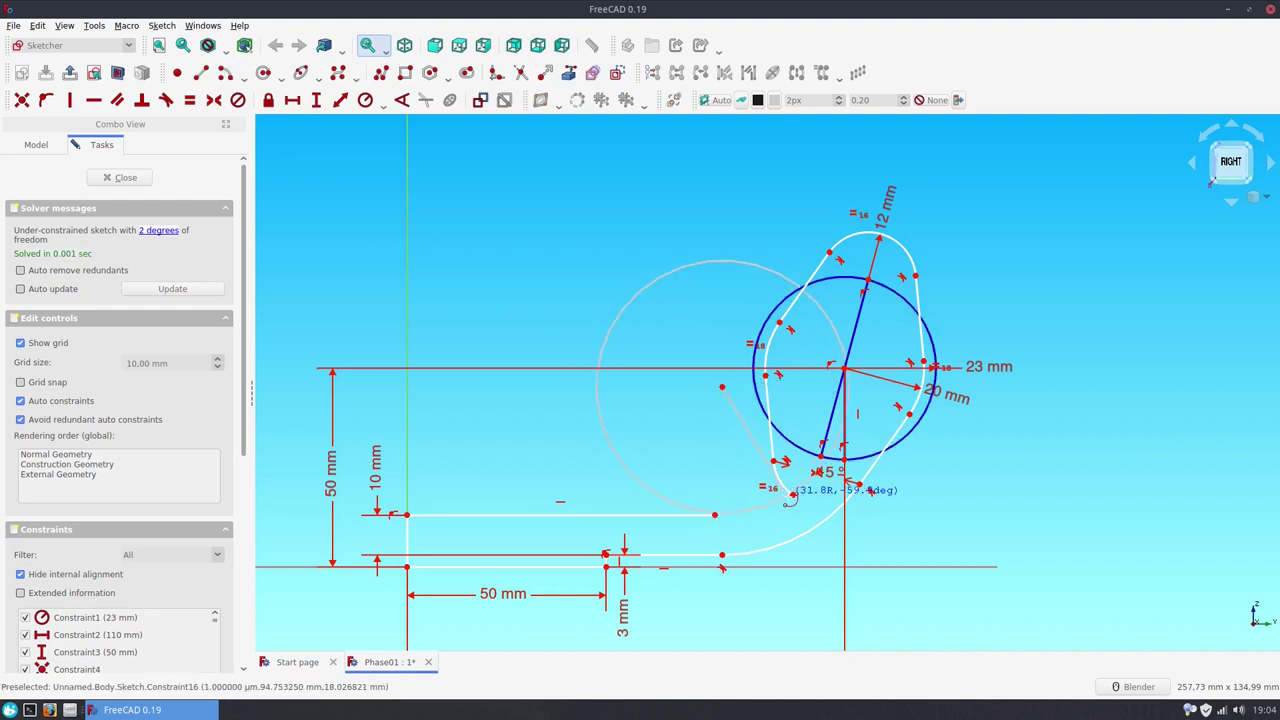
left_click(715, 515)
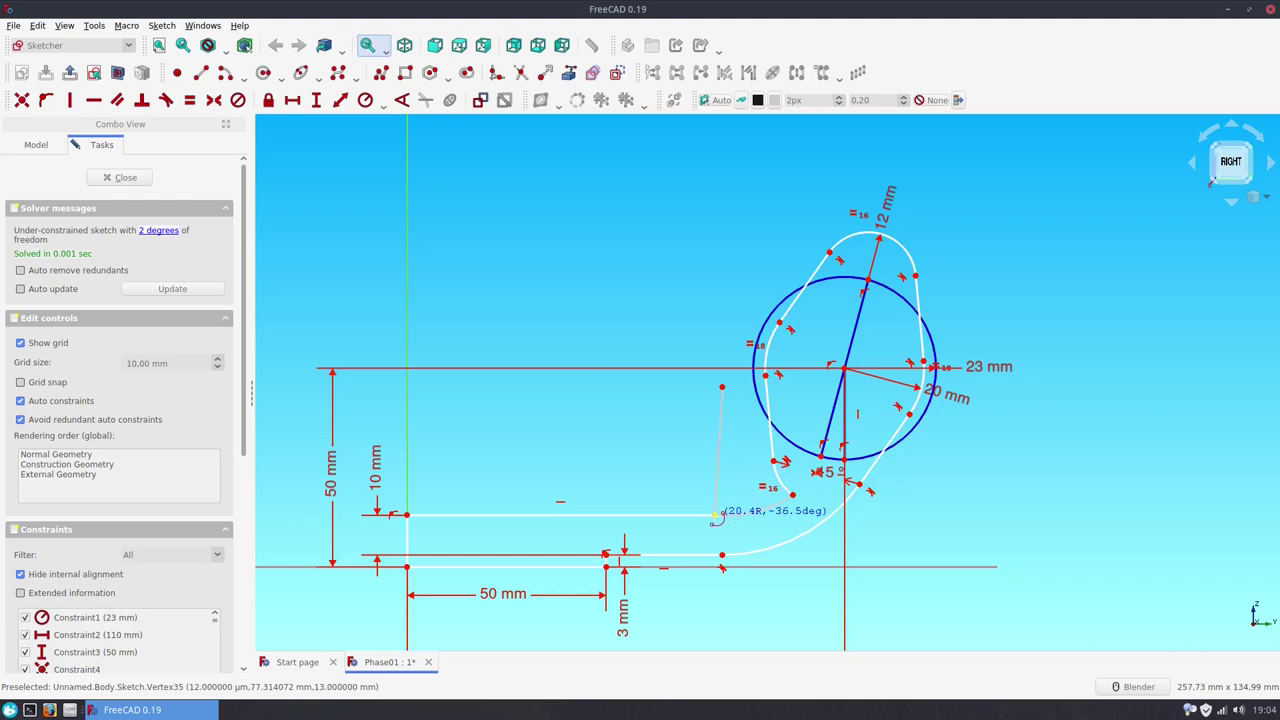
left_click(792, 494)
left_click(754, 516)
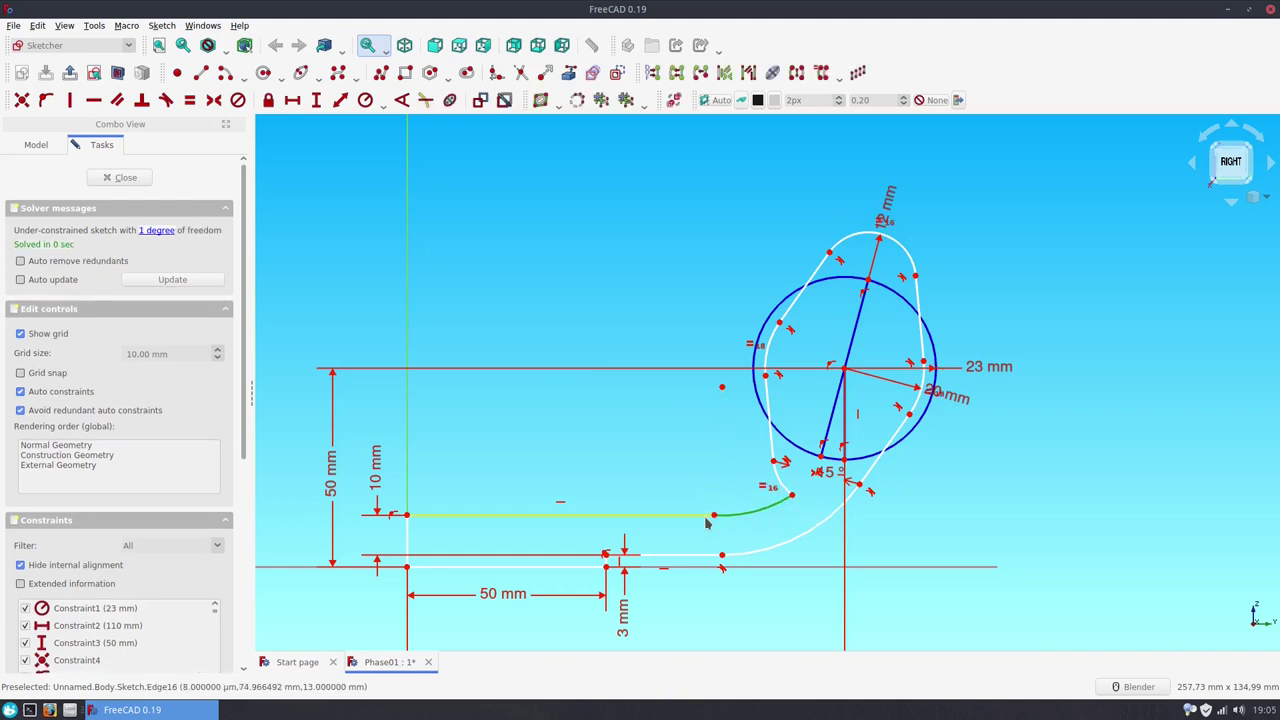
left_click(700, 515)
left_click(168, 101)
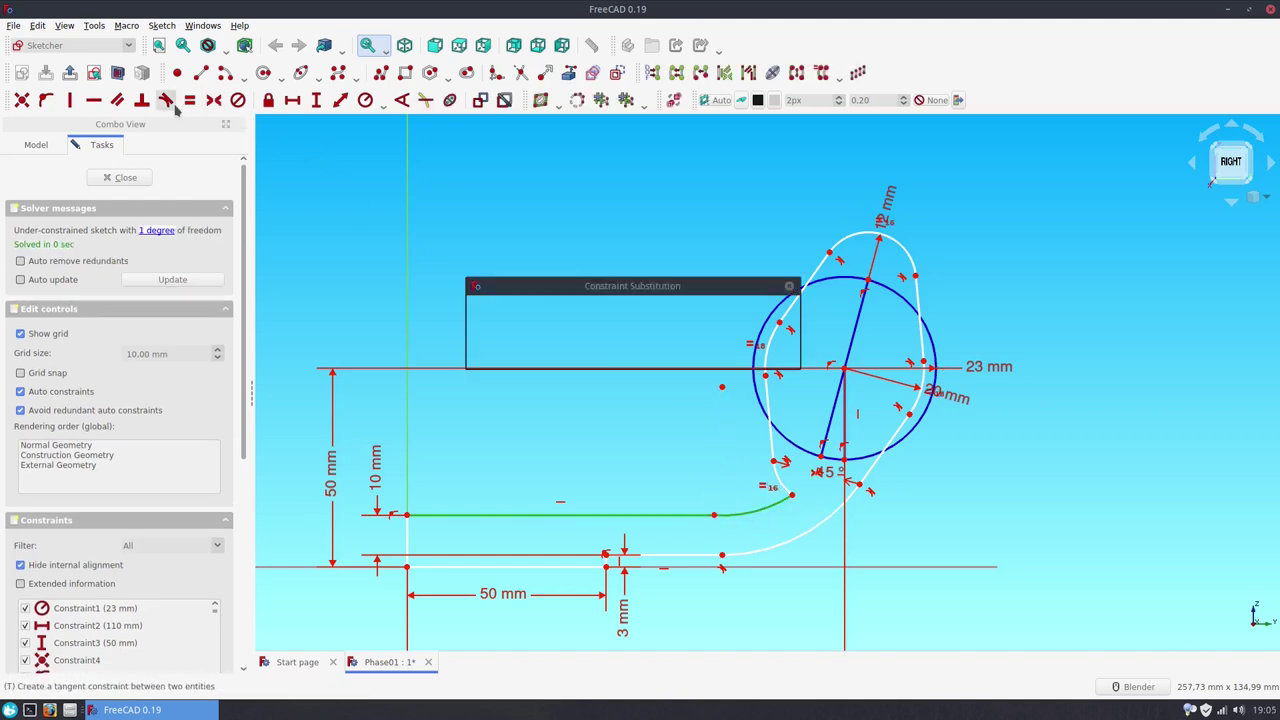
key("Return")
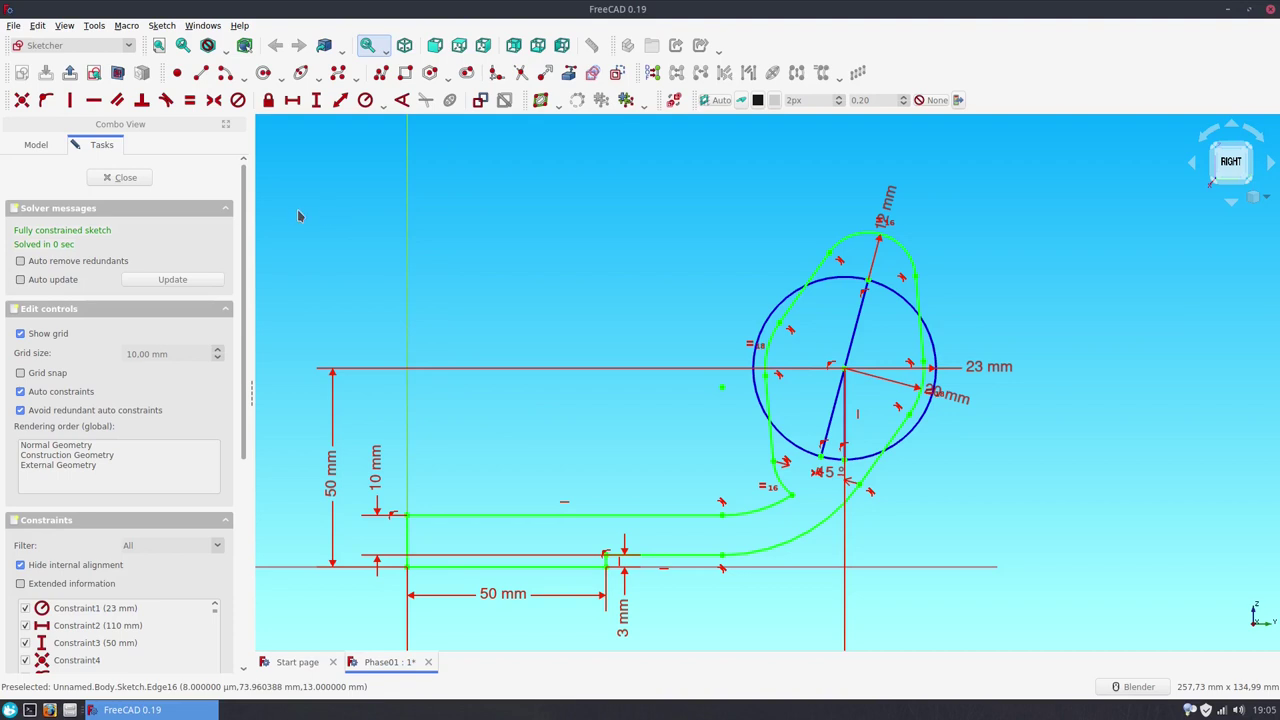
- Close the sketch and fit the whole profile in view
left_click(148, 182)
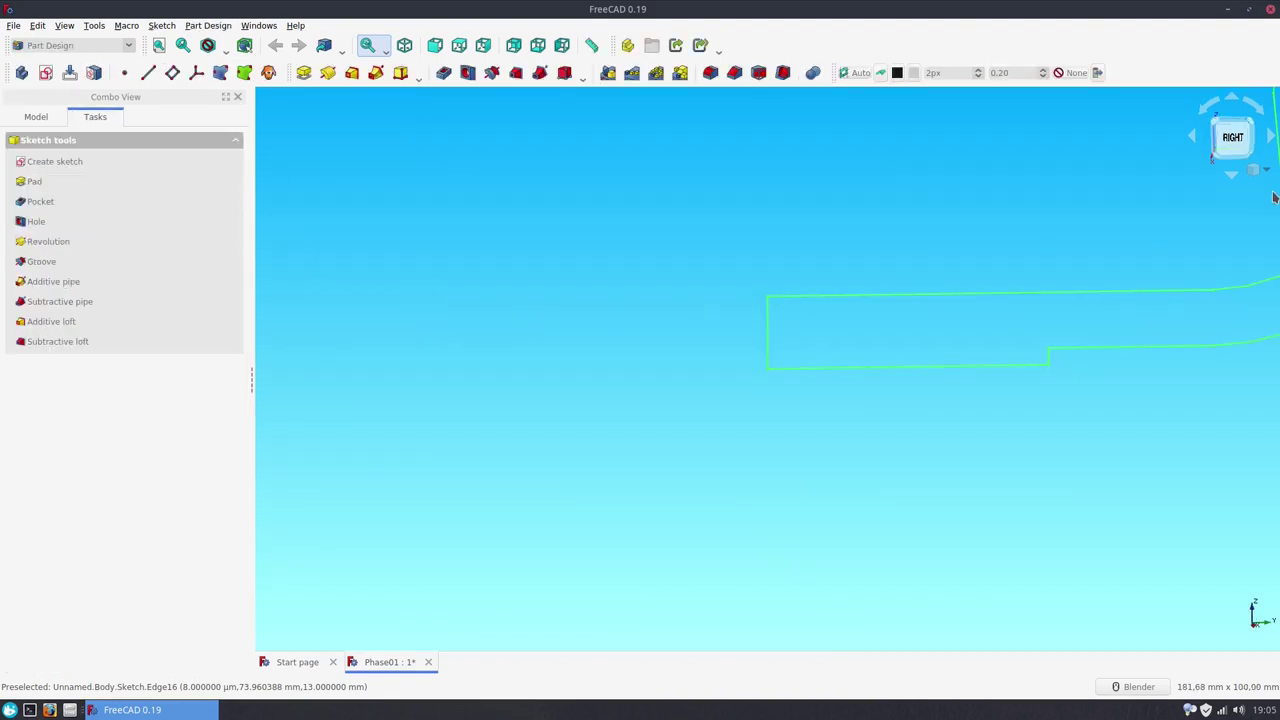
left_click(1266, 170)
left_click(1230, 229)
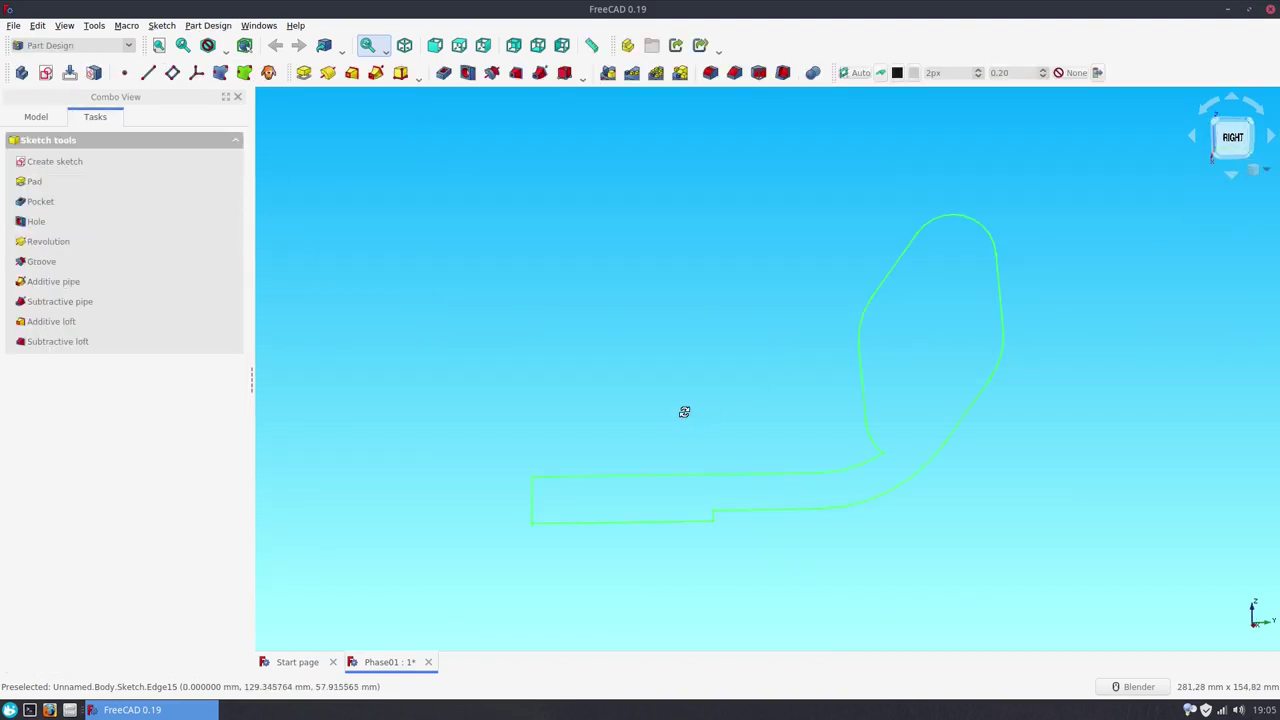
middle_click_drag(684, 412, 757, 444)
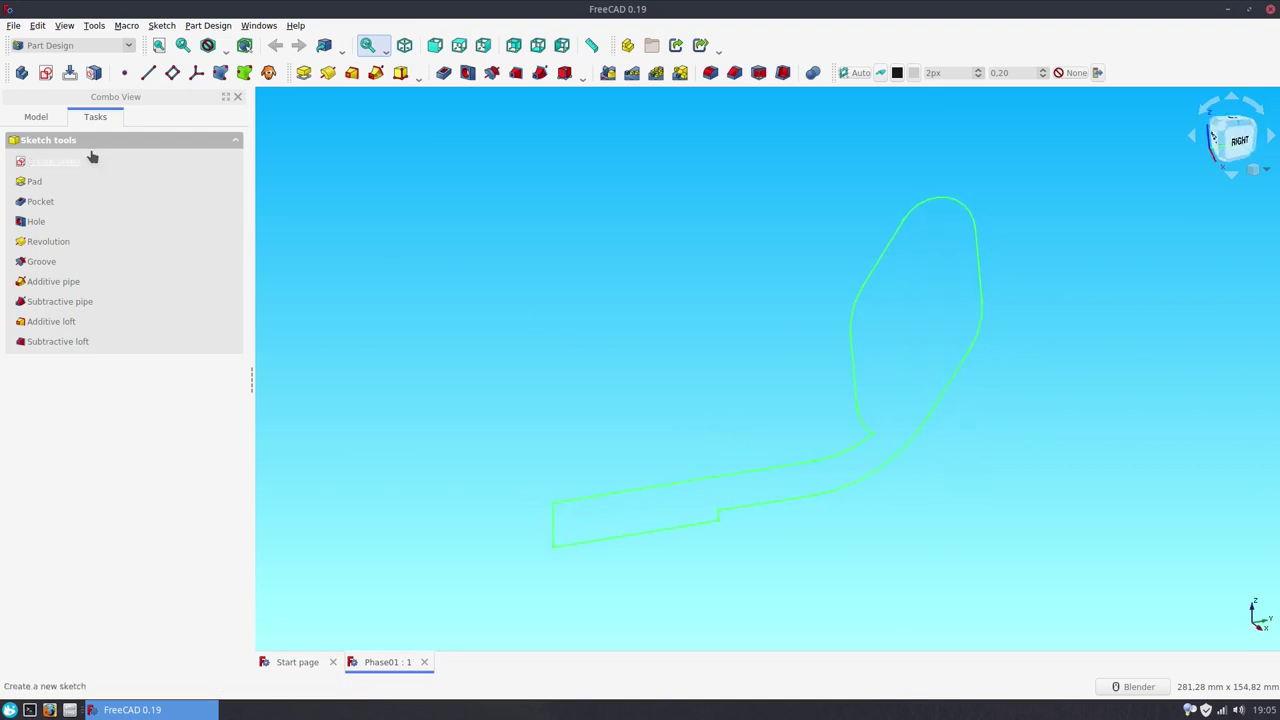
- Rename the sketch to main-sketch in the model tree
left_click(36, 117)
left_click(89, 203)
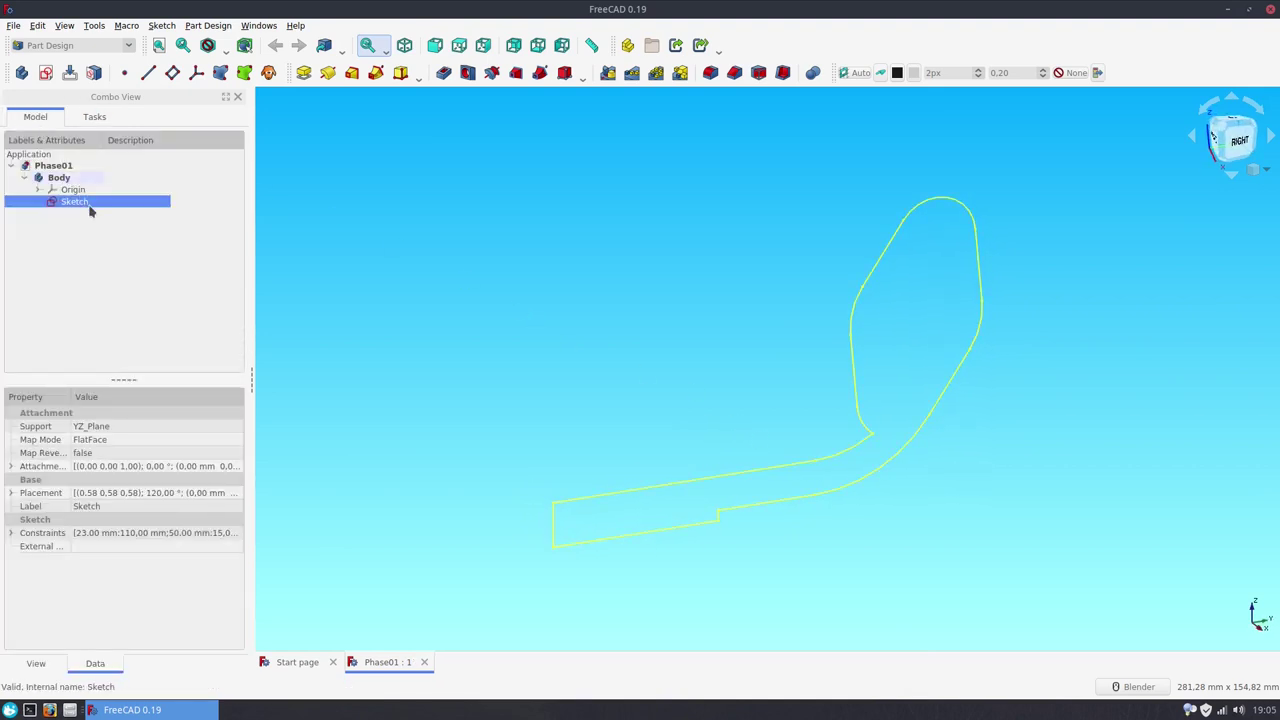
key("F2")
type("m")
key("Return")
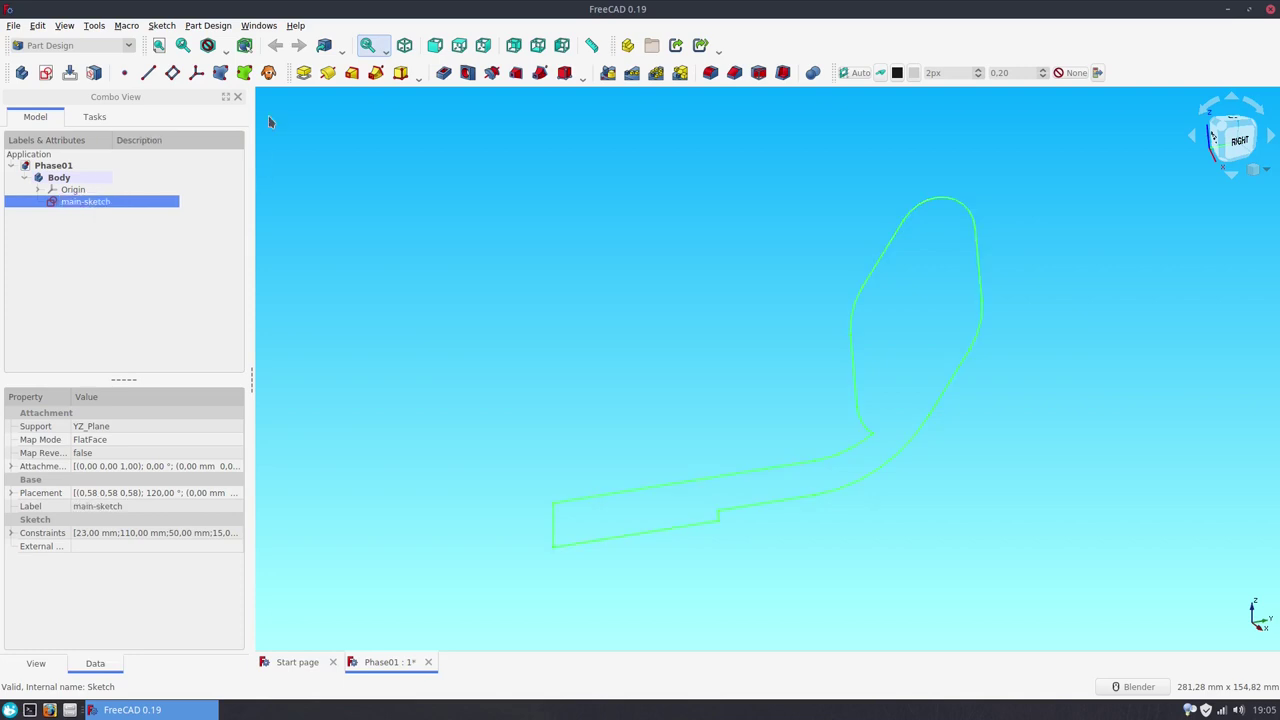
- Pad the sketch 50 mm, rename the pad to main, and save the document
left_click(305, 76)
type("50")
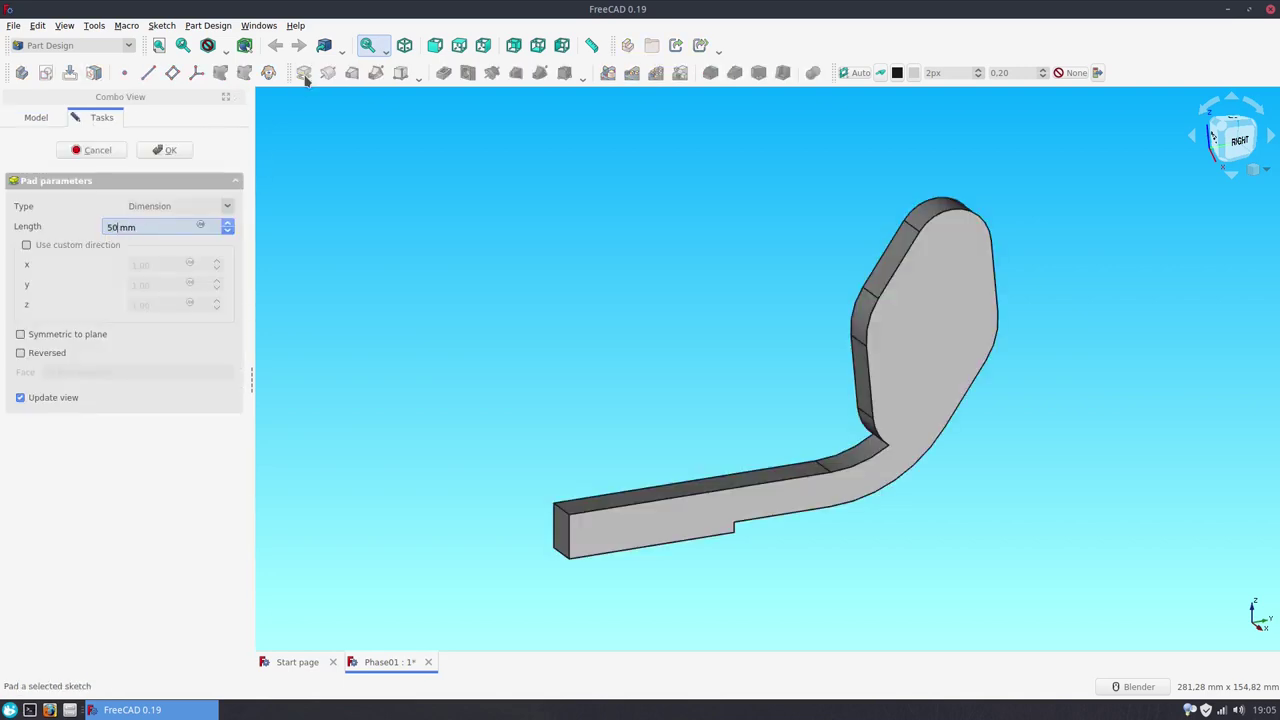
key("Return")
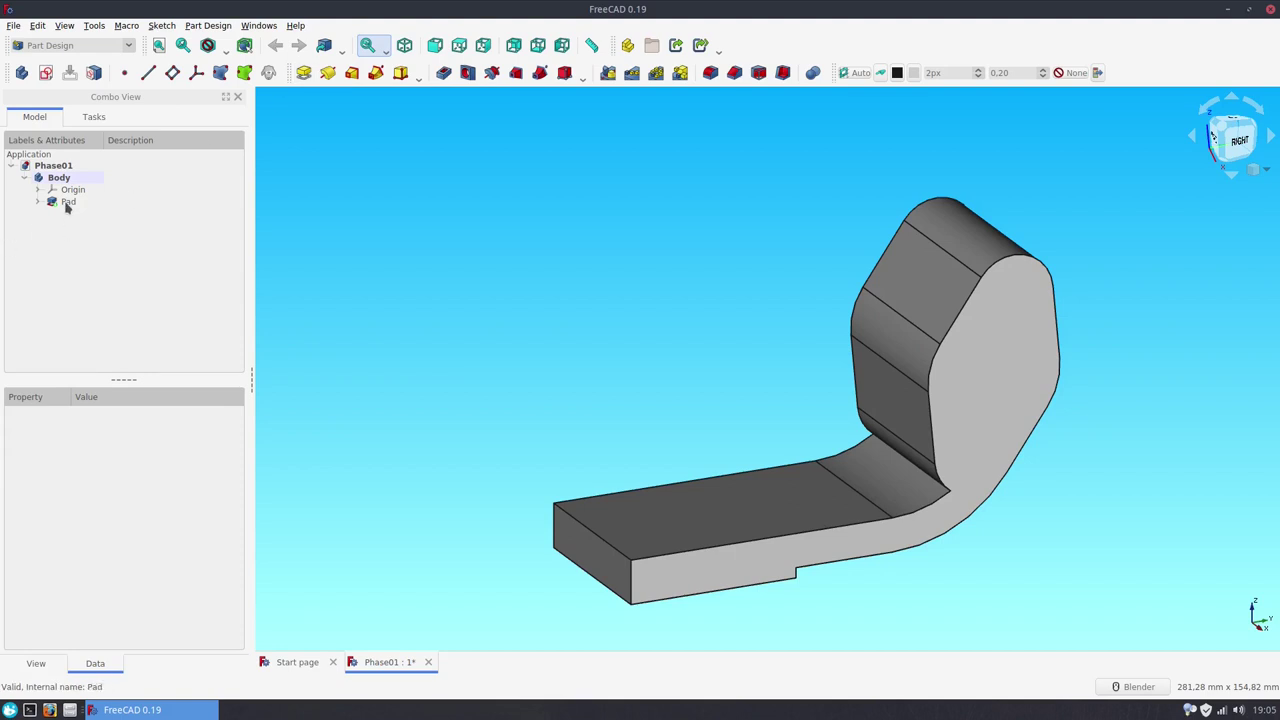
left_click(67, 204)
left_click(67, 204)
type("main")
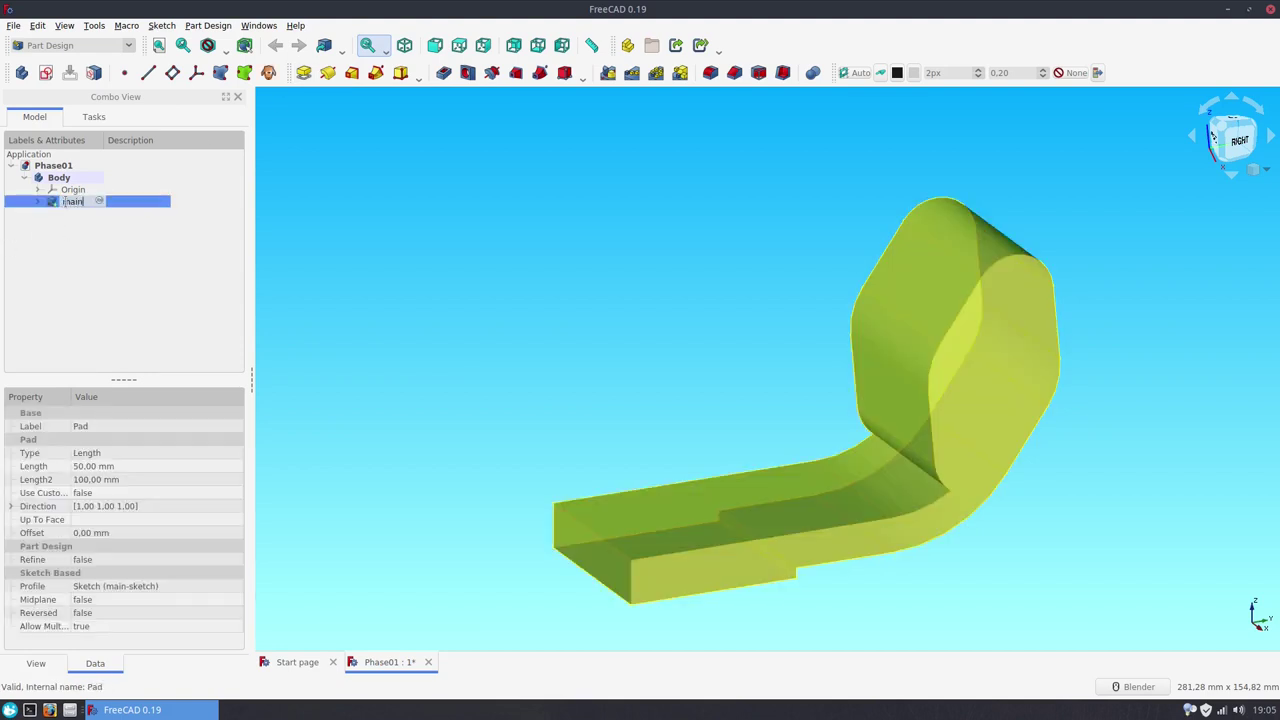
key("Return")
left_click(474, 294)
key("ctrl+s")
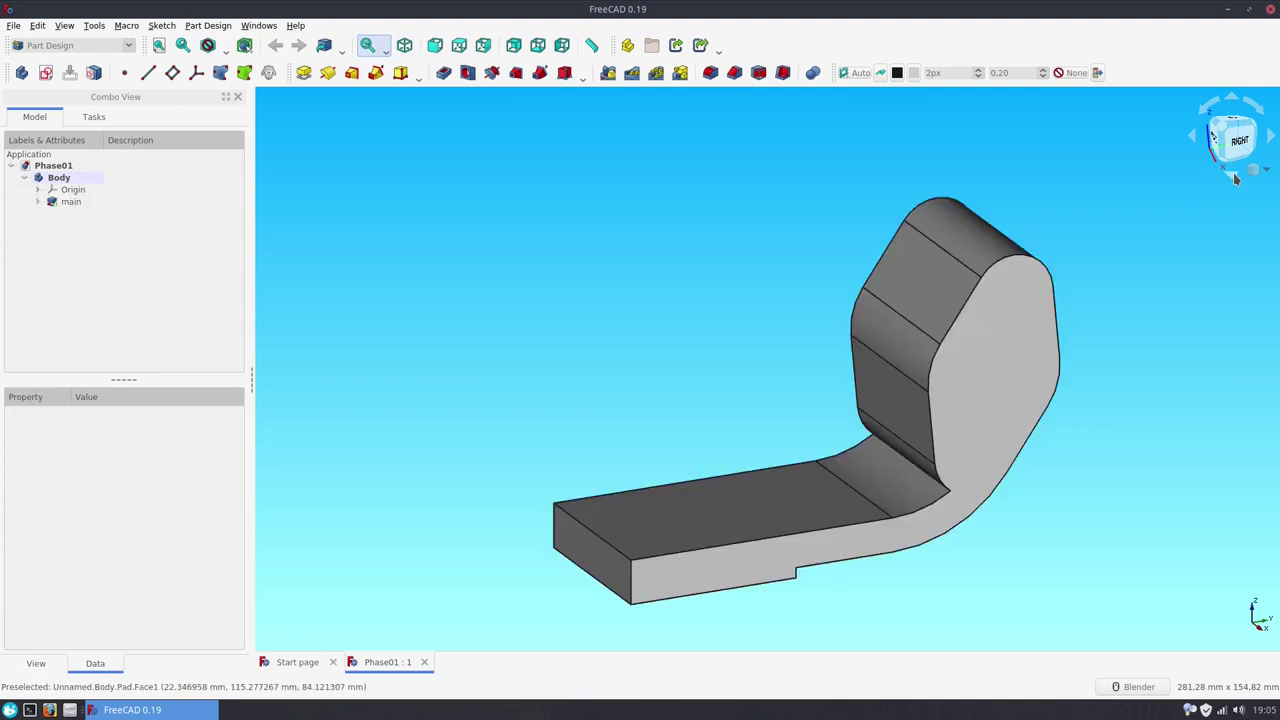
- Switch to the Right view and hide the main solid
left_click(1241, 150)
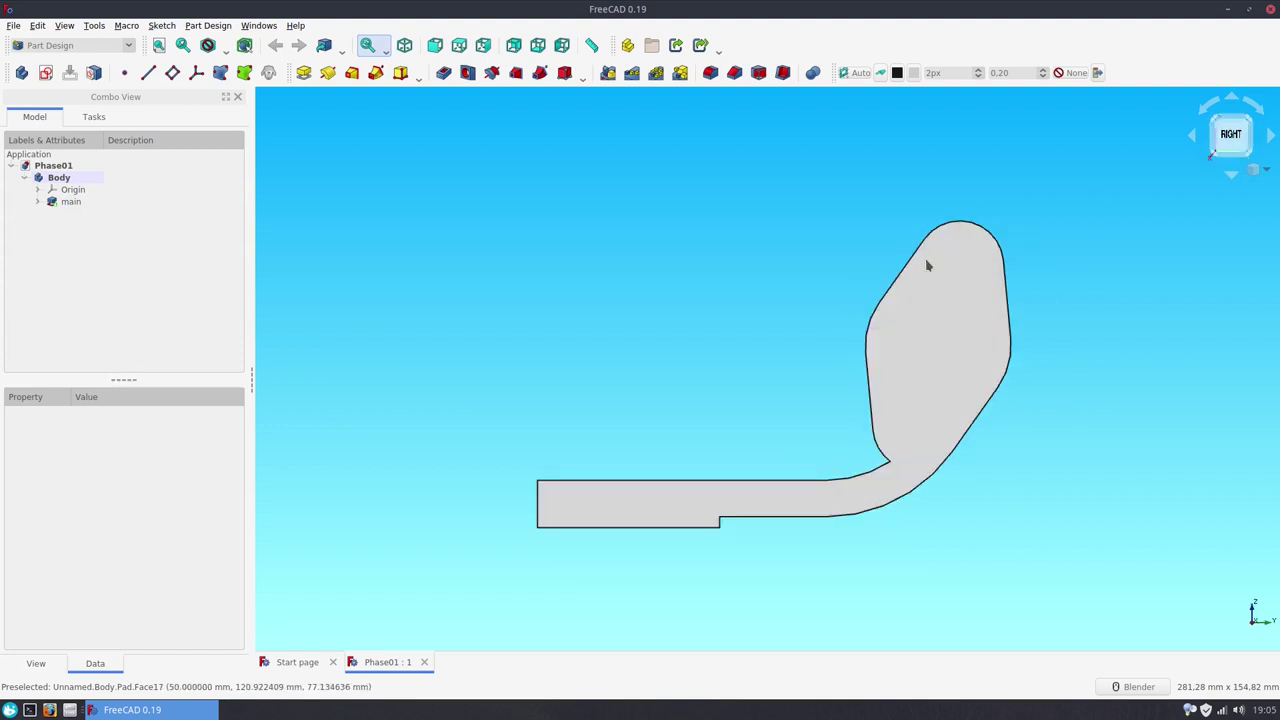
left_click(38, 202)
left_click(73, 215)
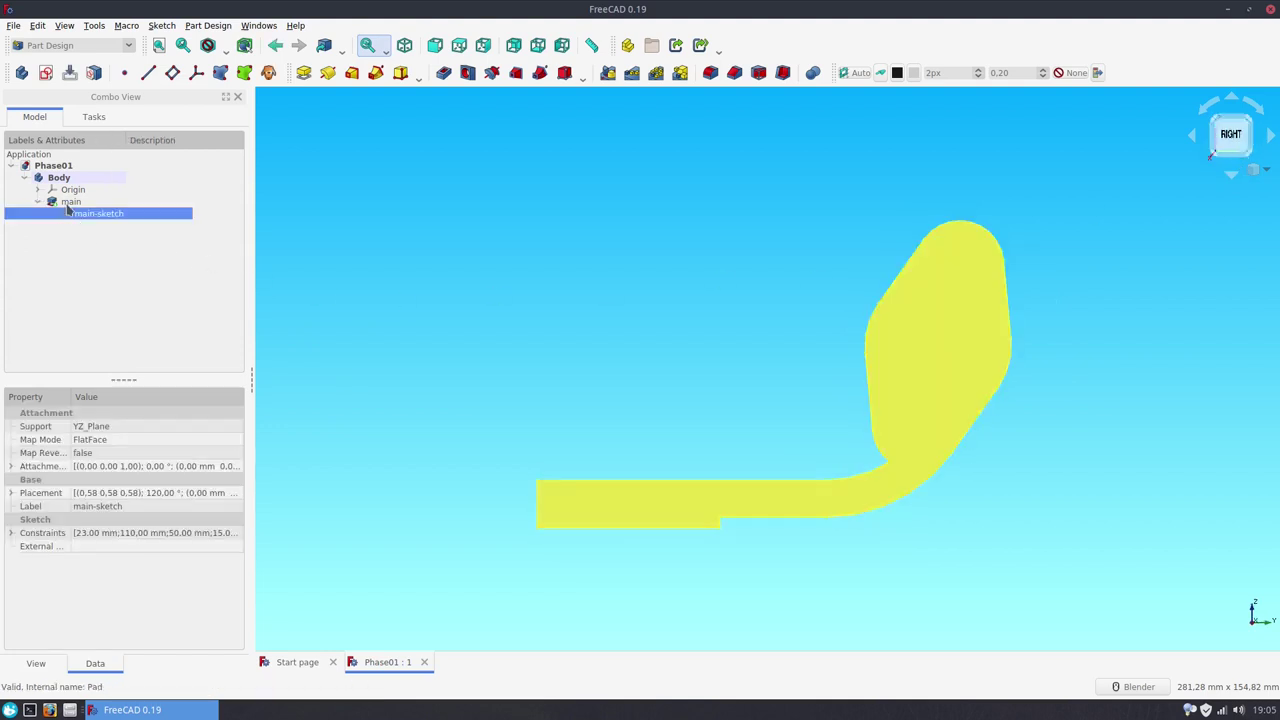
left_click(70, 202)
key("space")
- Create a new sketch on the YZ plane
left_click(45, 76)
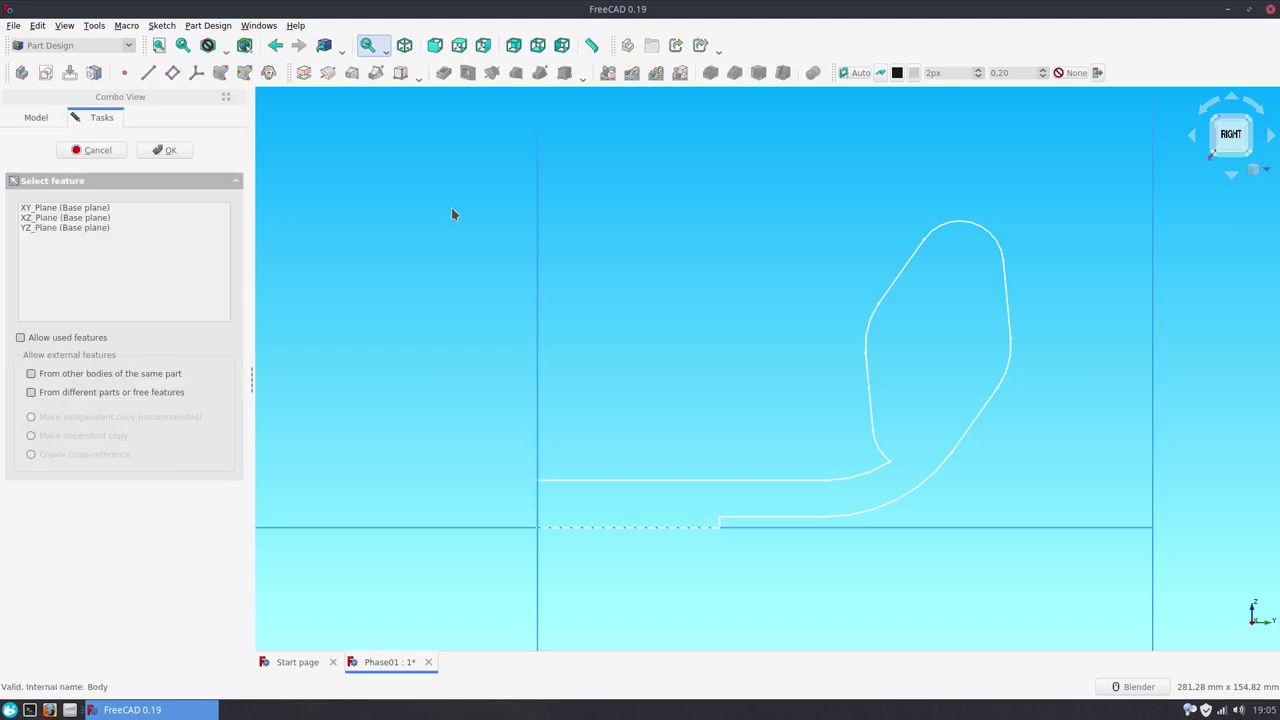
left_click(98, 228)
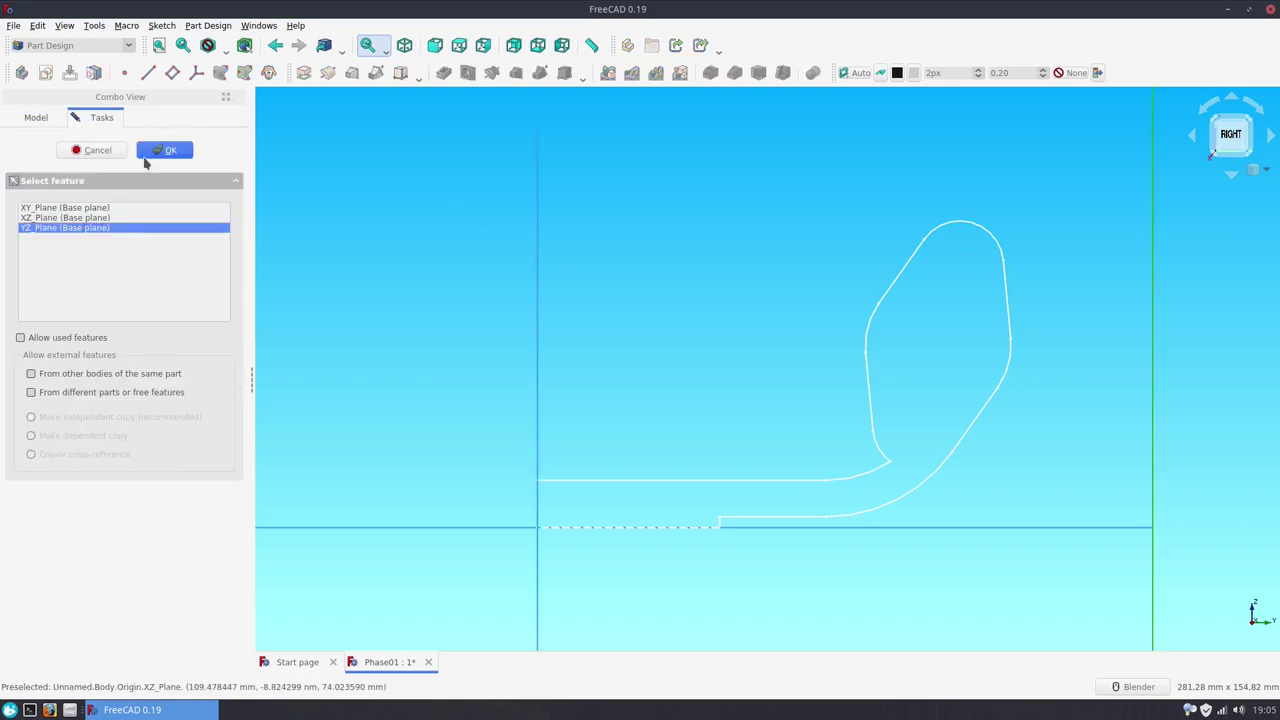
left_click(152, 154)
scroll(735, 563, "up", 3)
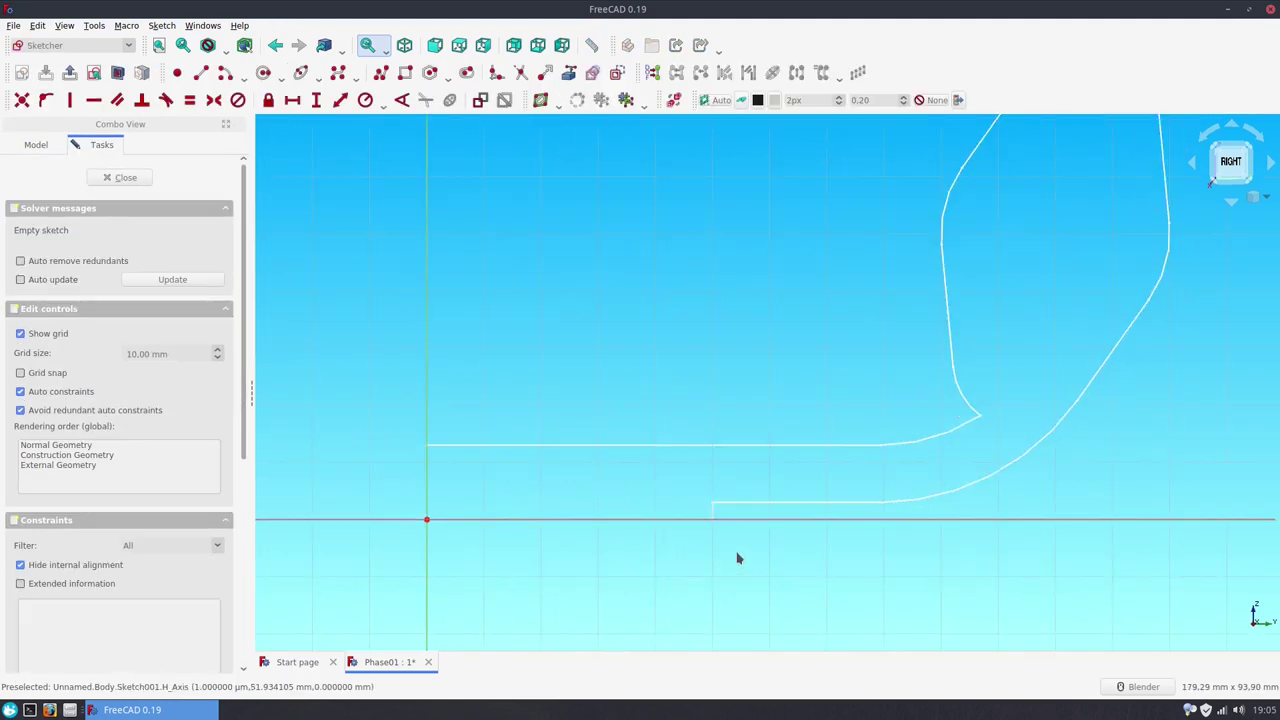
middle_click_drag(711, 371, 691, 406, "shift")
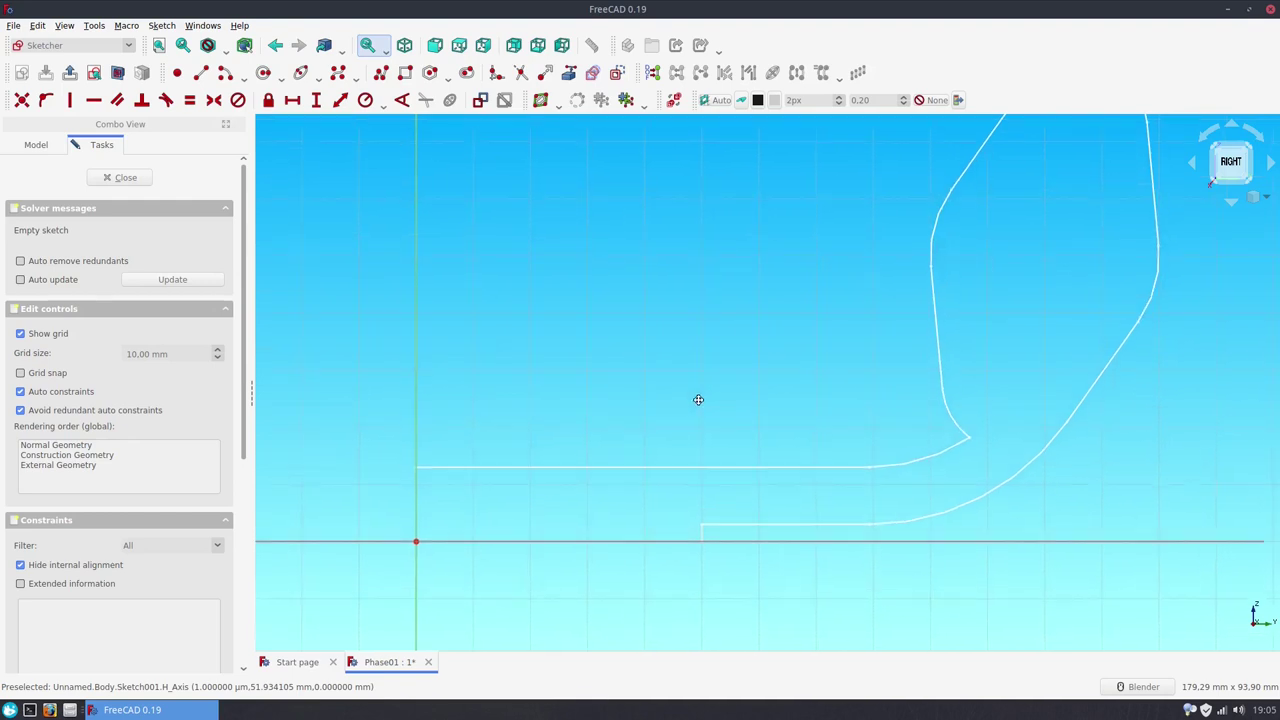
- Link the upper horizontal edge, lower connecting arc and upper arc as external geometry
left_click(567, 78)
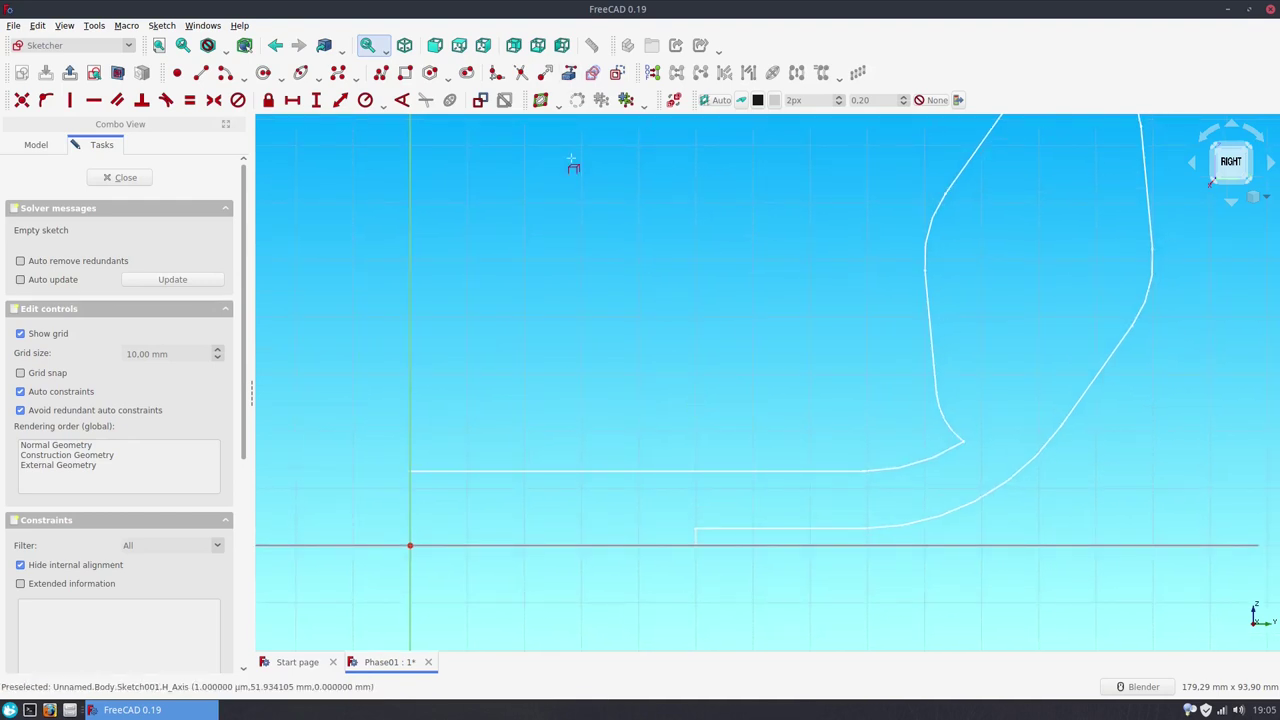
left_click(614, 472)
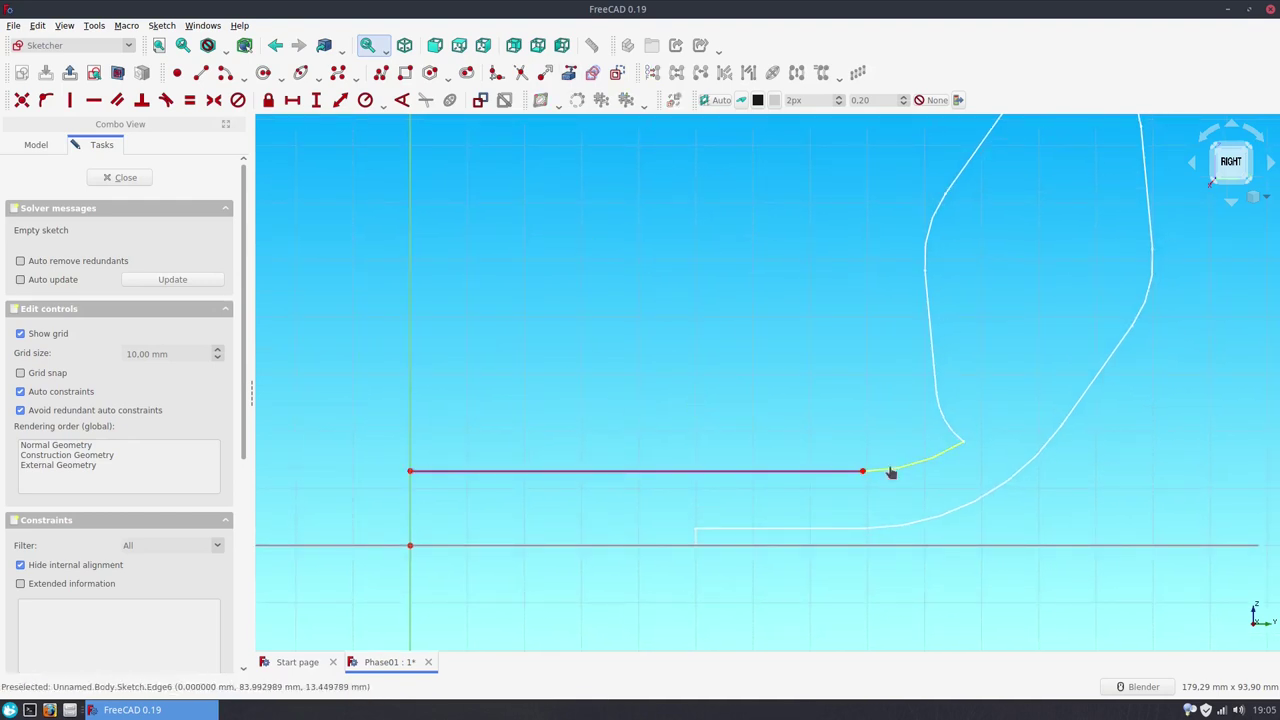
left_click(896, 466)
left_click(930, 243)
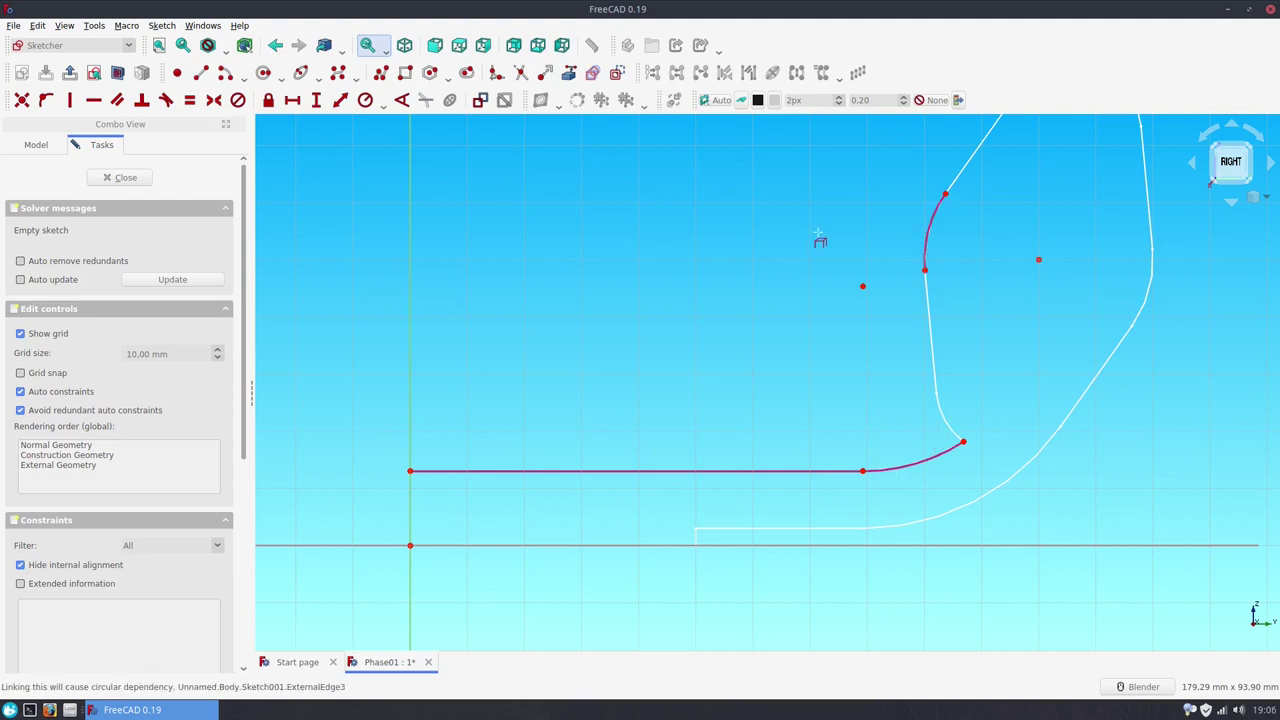
middle_click_drag(784, 228, 778, 280, "shift")
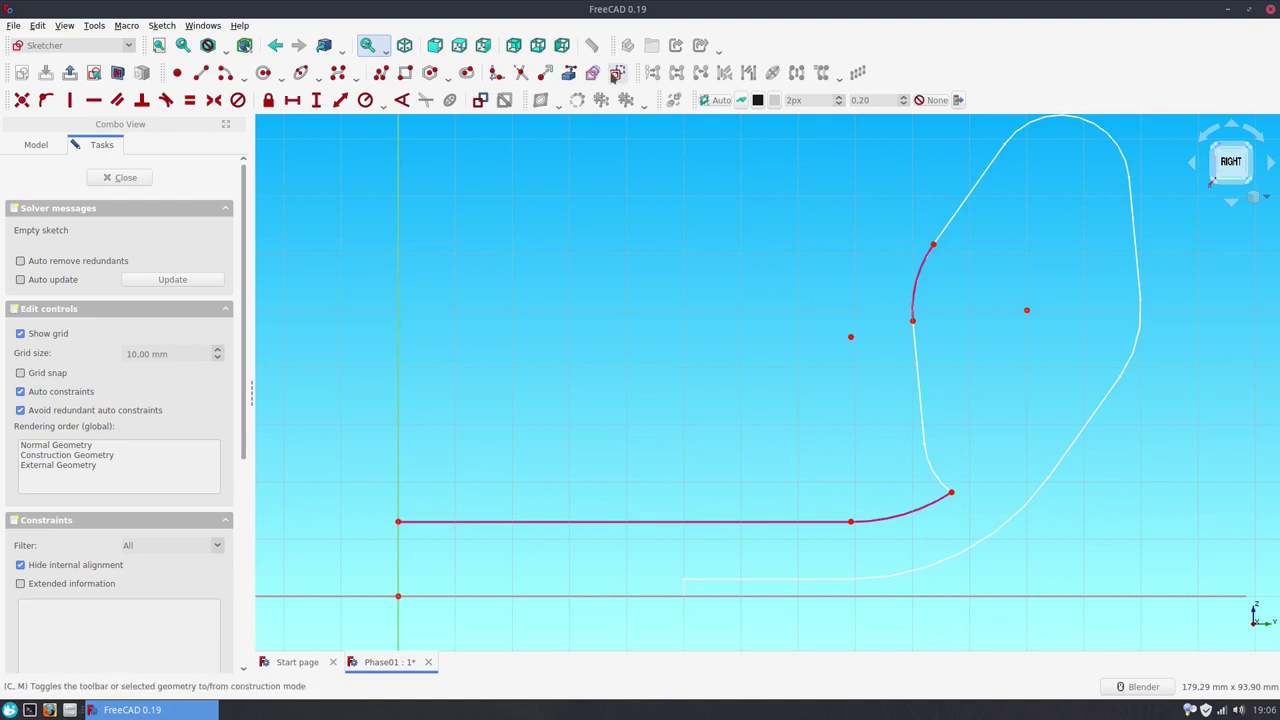
- Draw the wall profile's top, left, bottom and slanted edges as lines
left_click(950, 491)
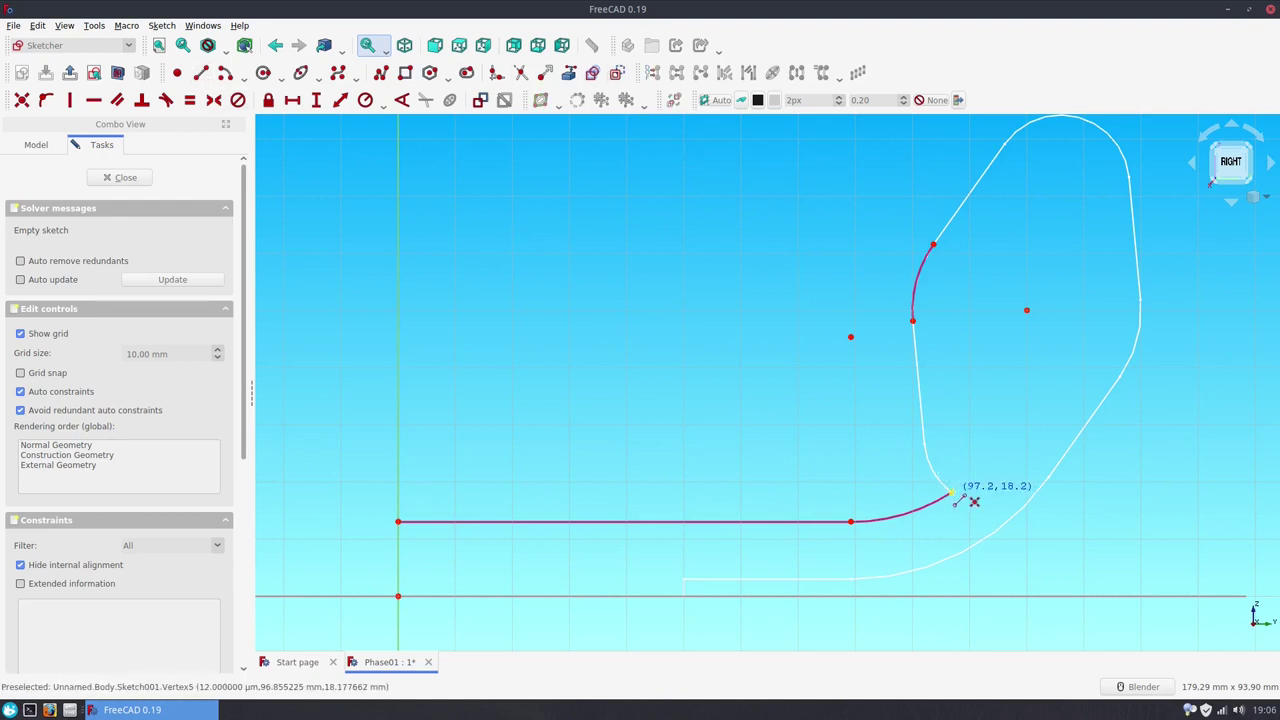
left_click(1026, 314)
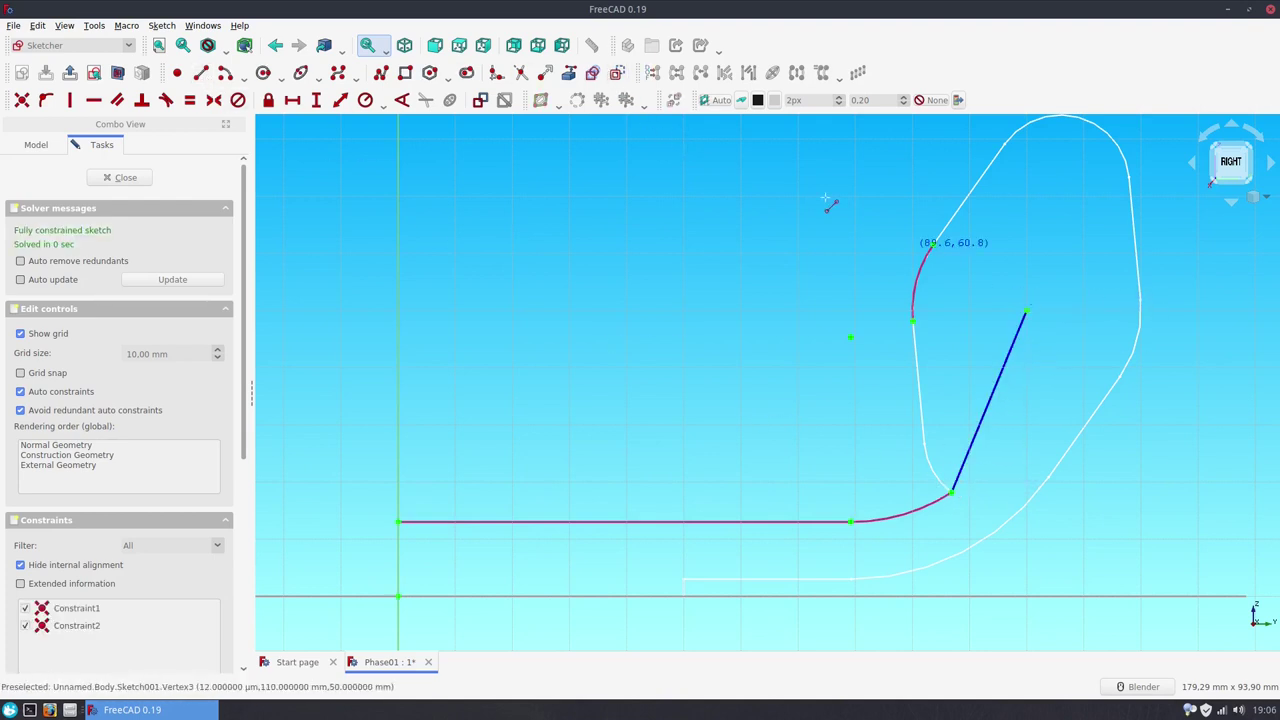
left_click(988, 392)
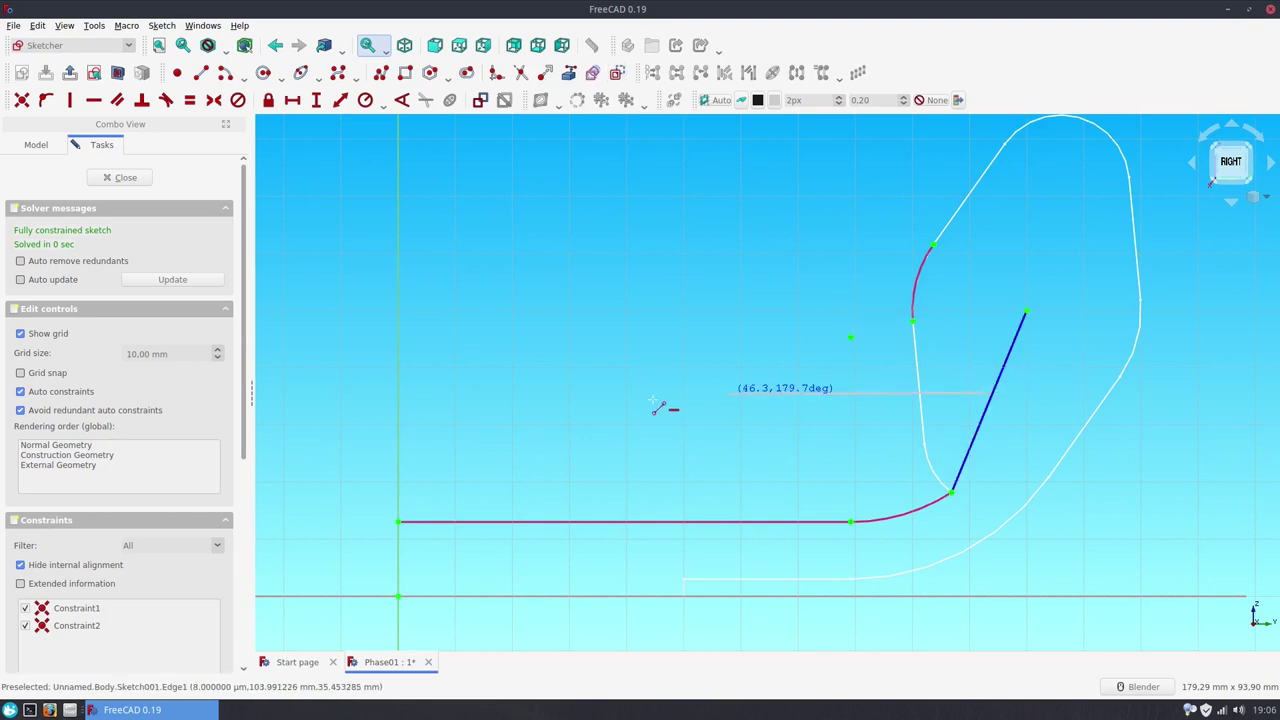
left_click(399, 393)
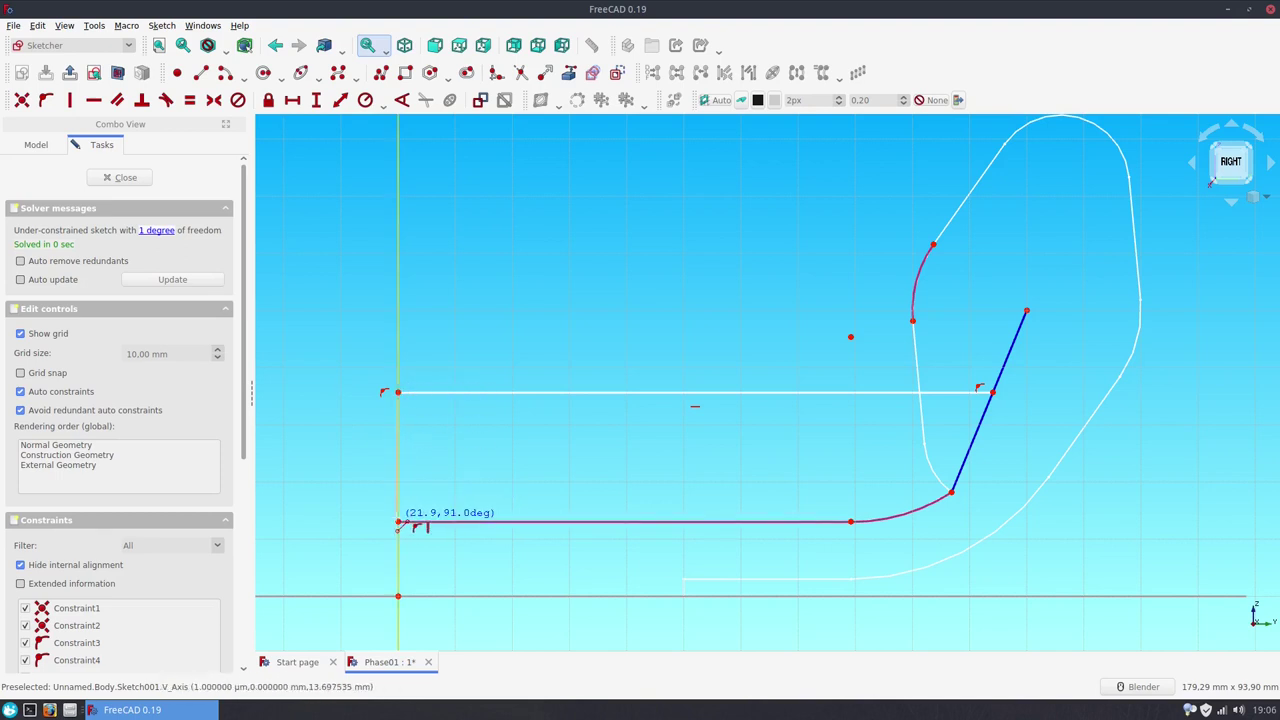
left_click(398, 522)
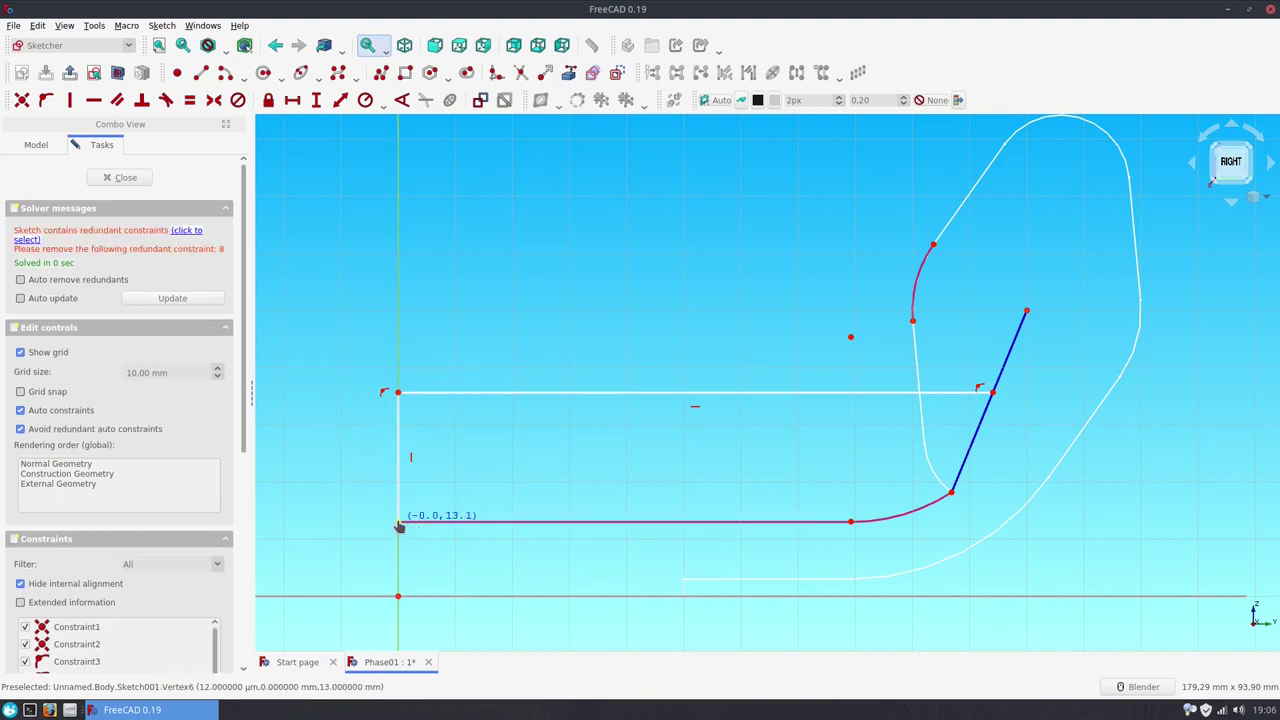
left_click(852, 522)
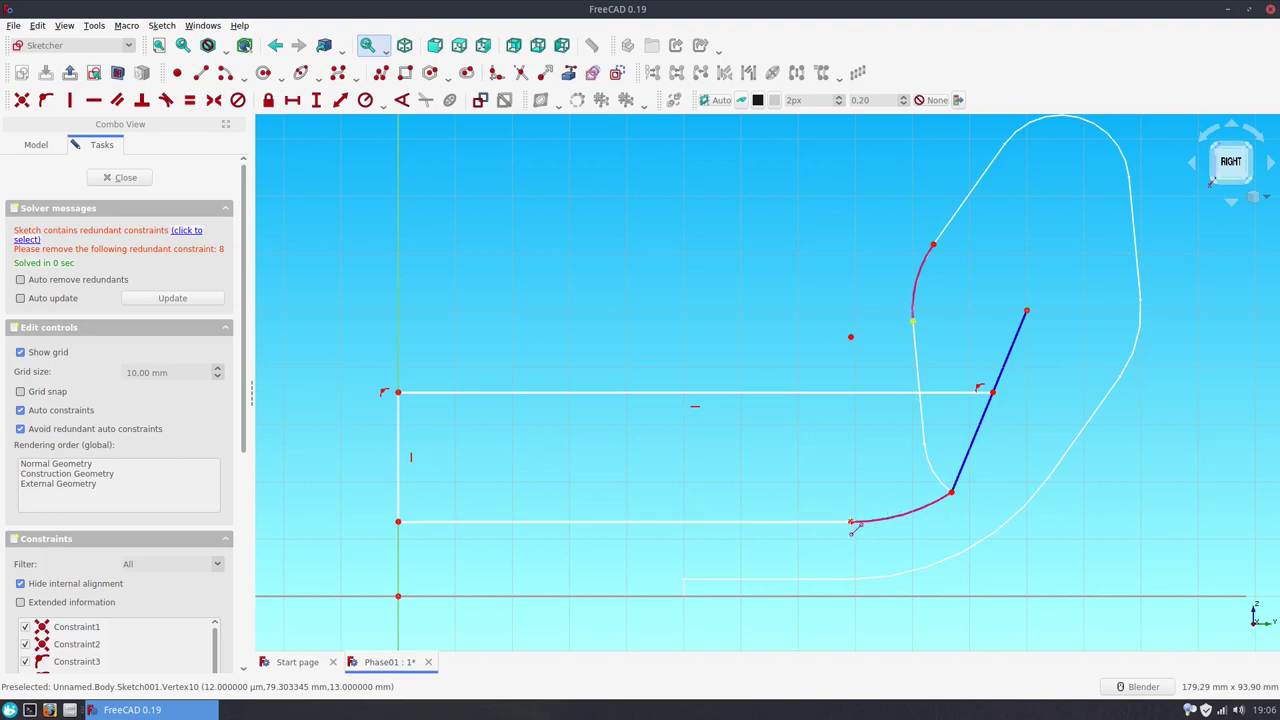
left_click(951, 491)
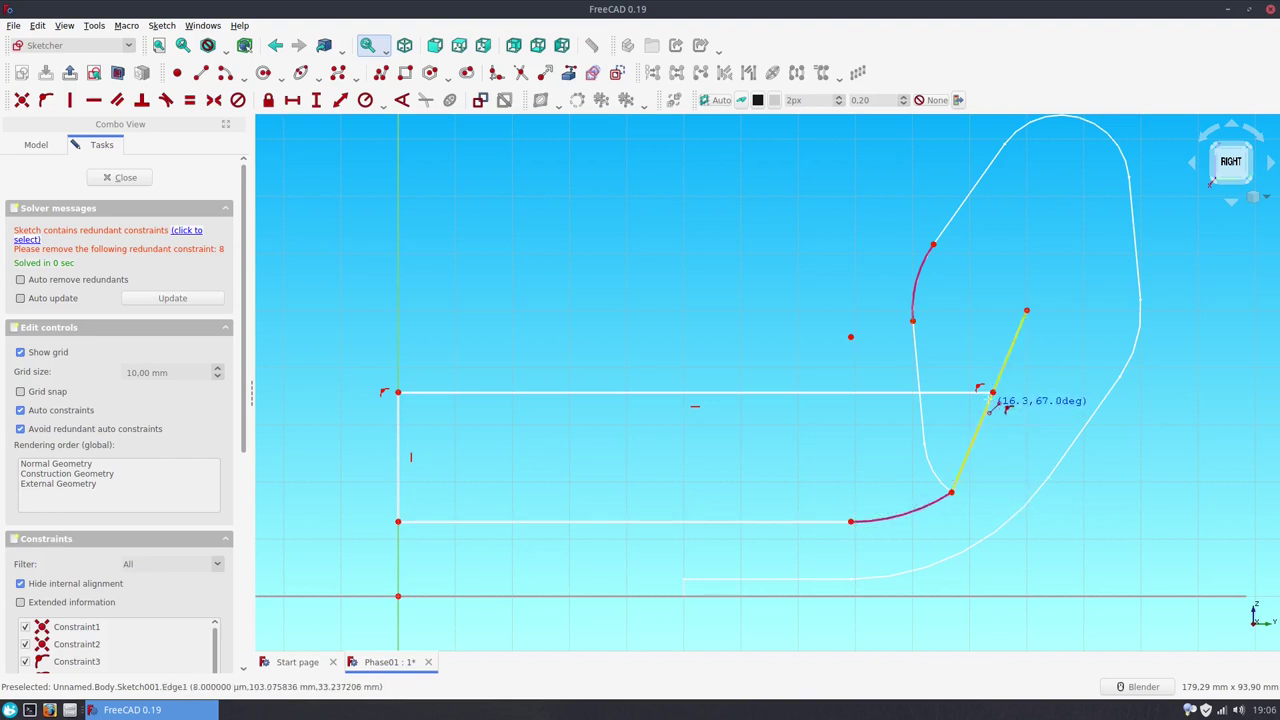
left_click(993, 393)
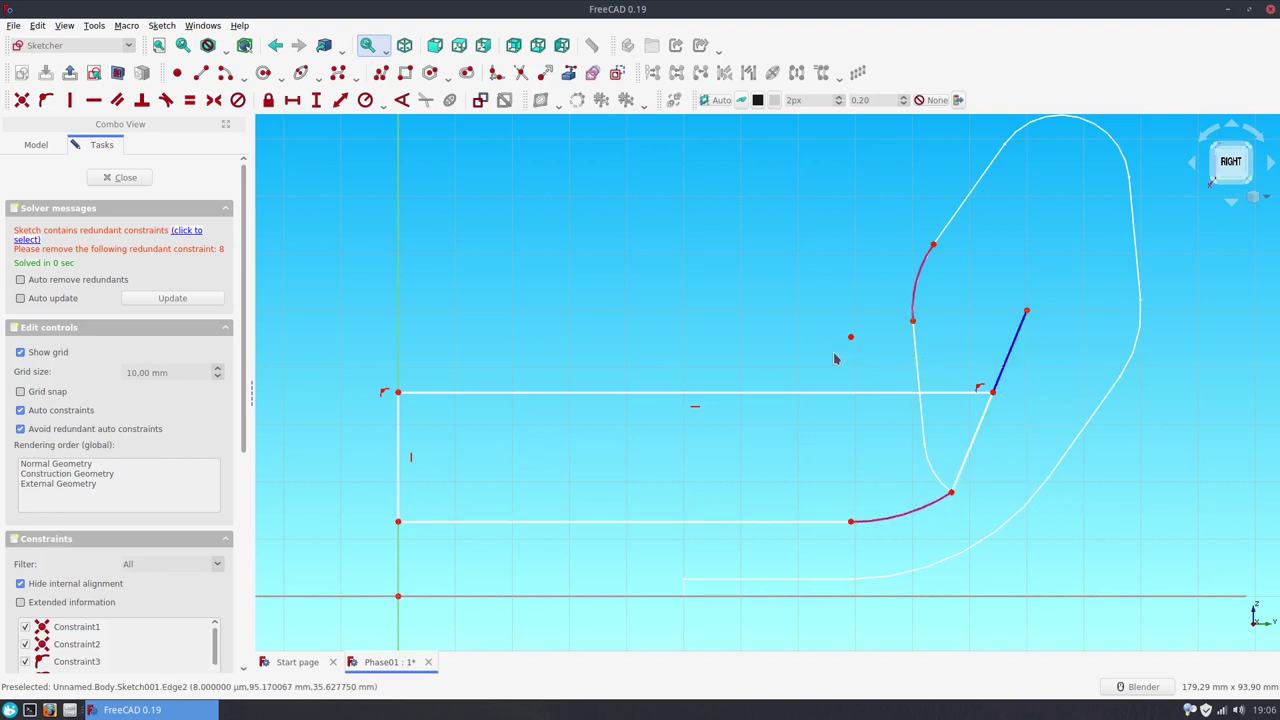
- Add a centre-point arc joining the bottom edge's end to the slanted edge's foot
left_click(225, 73)
left_click(850, 337)
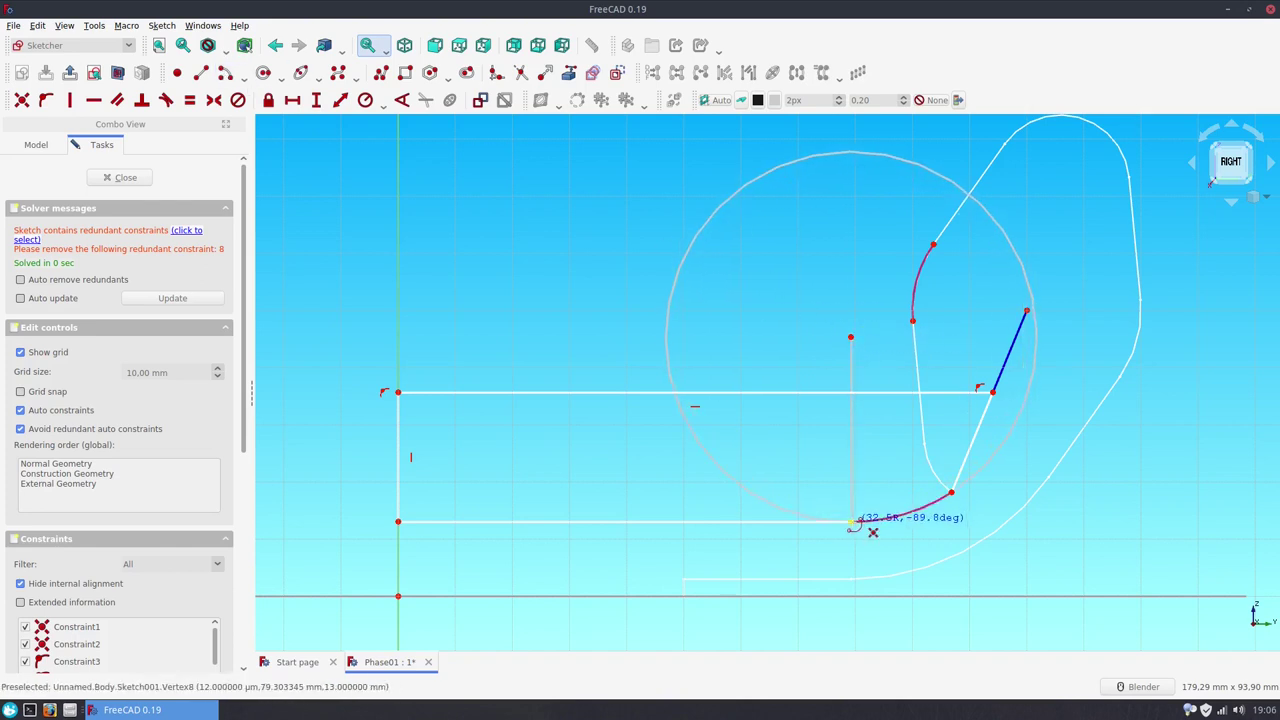
left_click(851, 522)
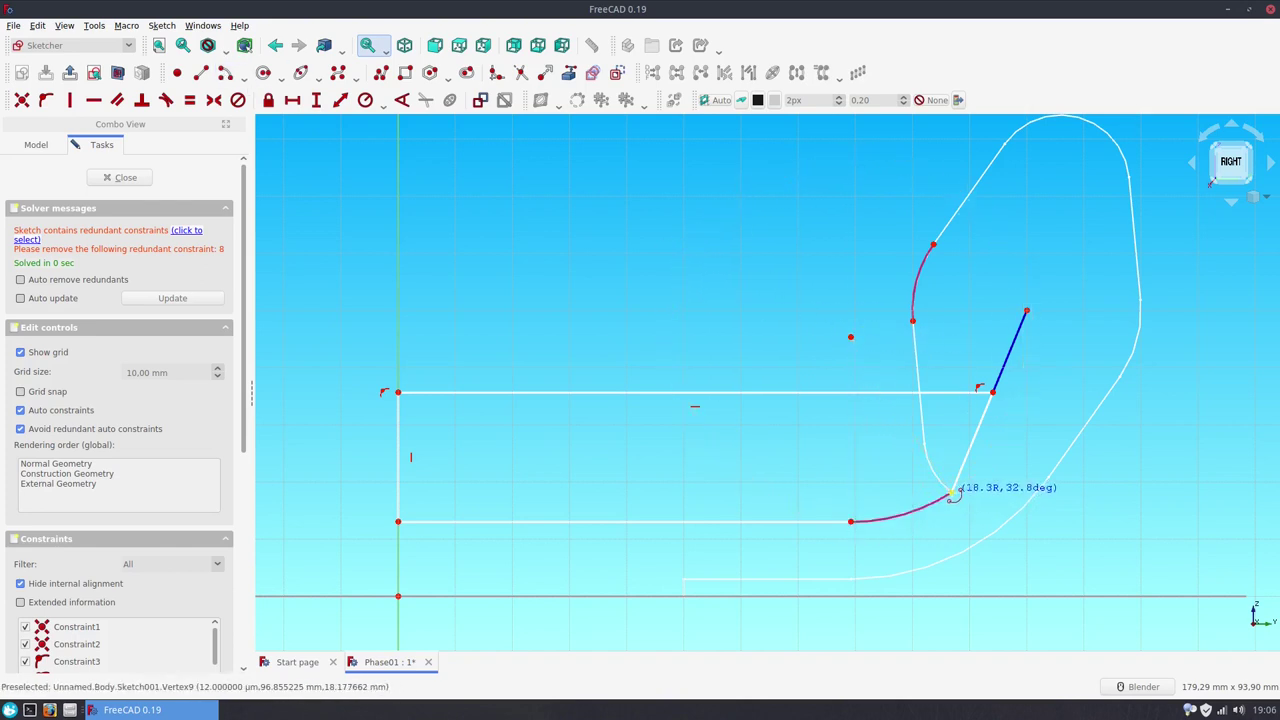
left_click(951, 493)
right_click(886, 459)
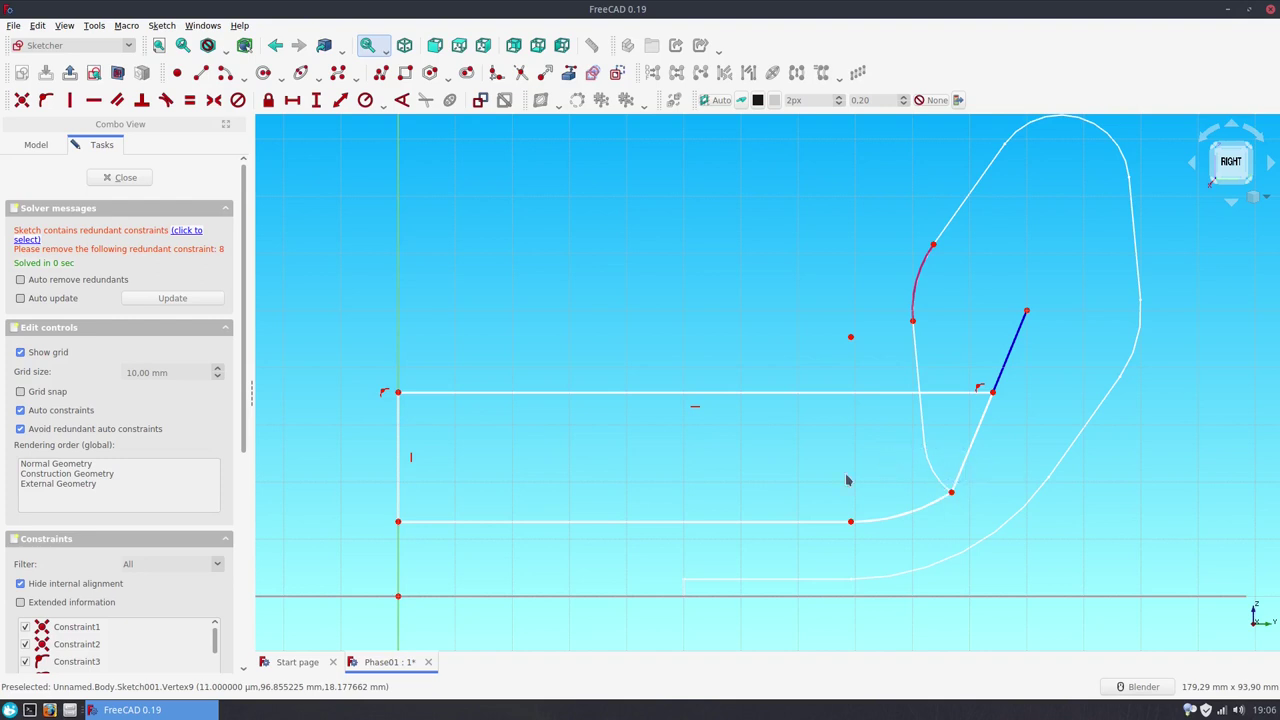
- Round the profile's top-left corner with a sketch fillet
left_click(501, 73)
left_click(432, 392)
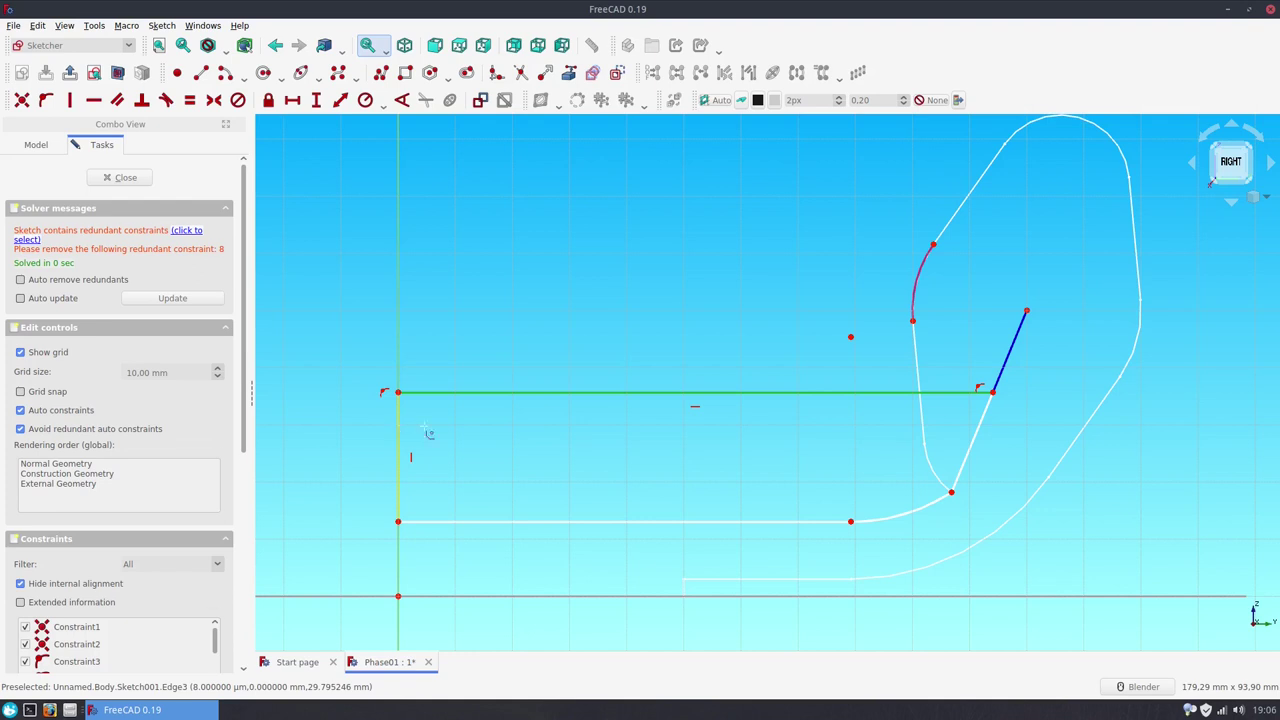
left_click(428, 432)
right_click(354, 532)
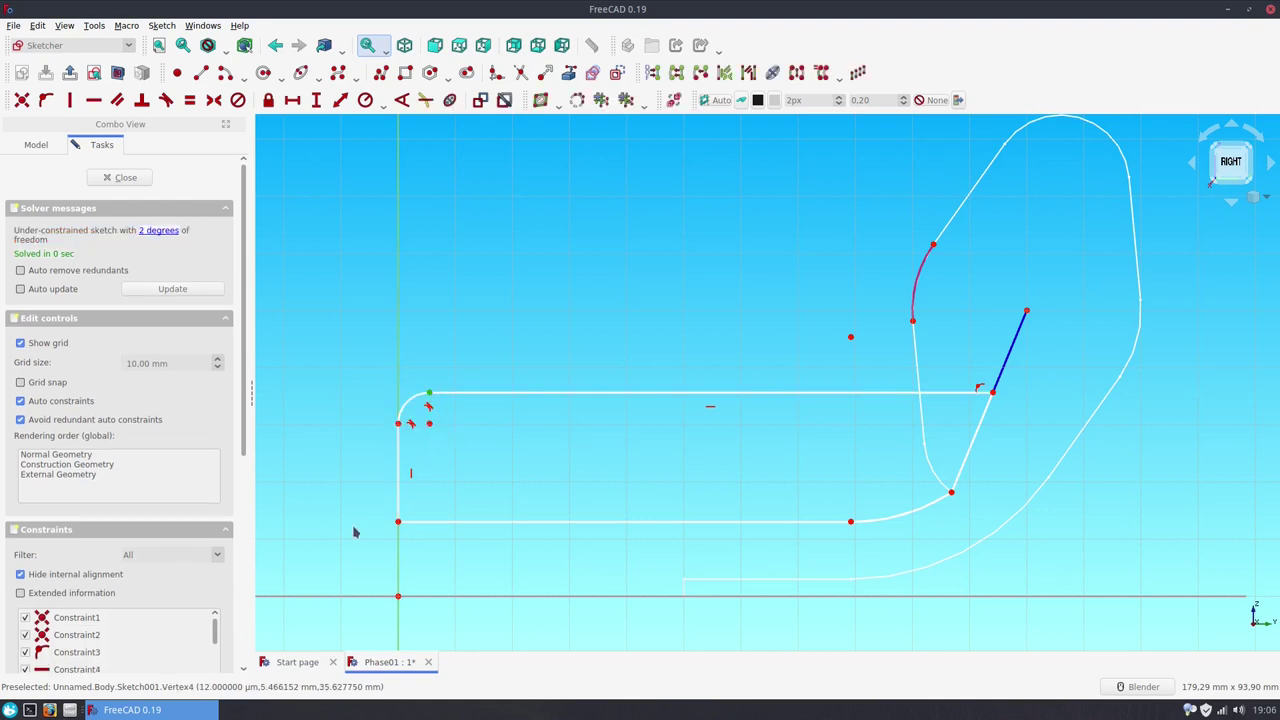
- Constrain the profile's vertical height to 40 mm
left_click(316, 100)
type("0")
key("Return")
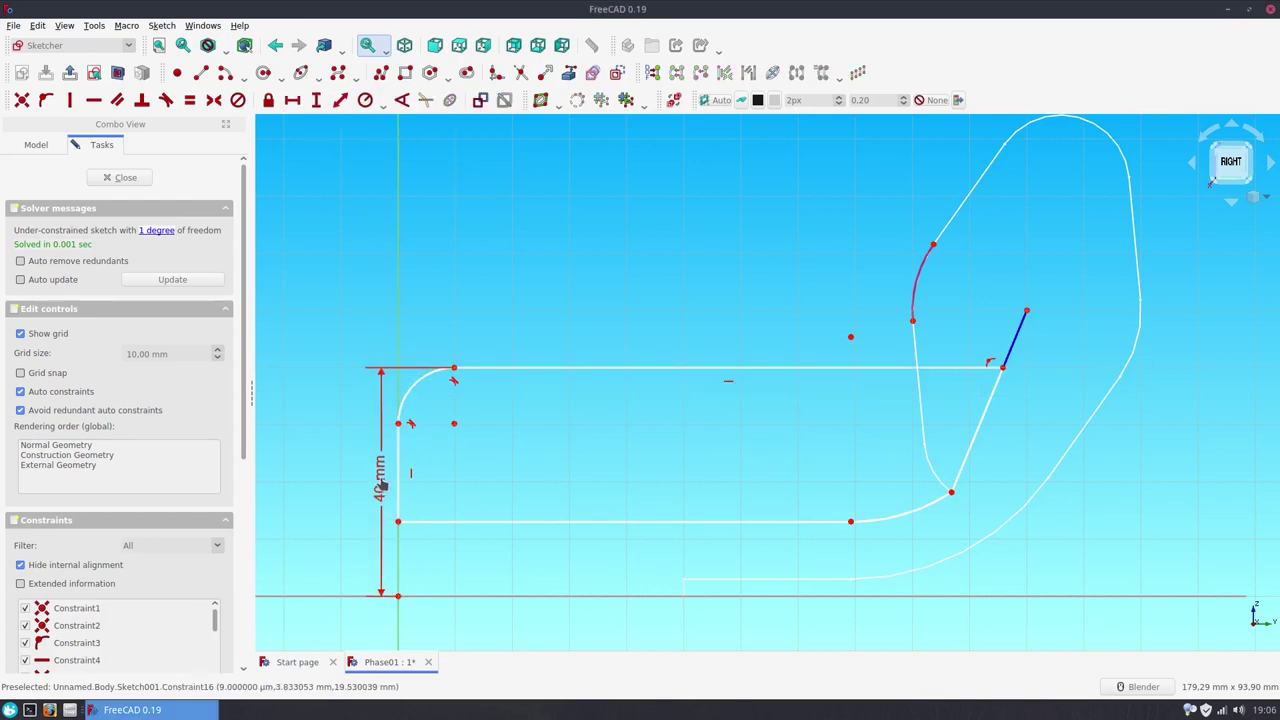
left_click_drag(420, 490, 370, 490)
- Set the corner arc radius to 20 mm and close the sketch
left_click(403, 410)
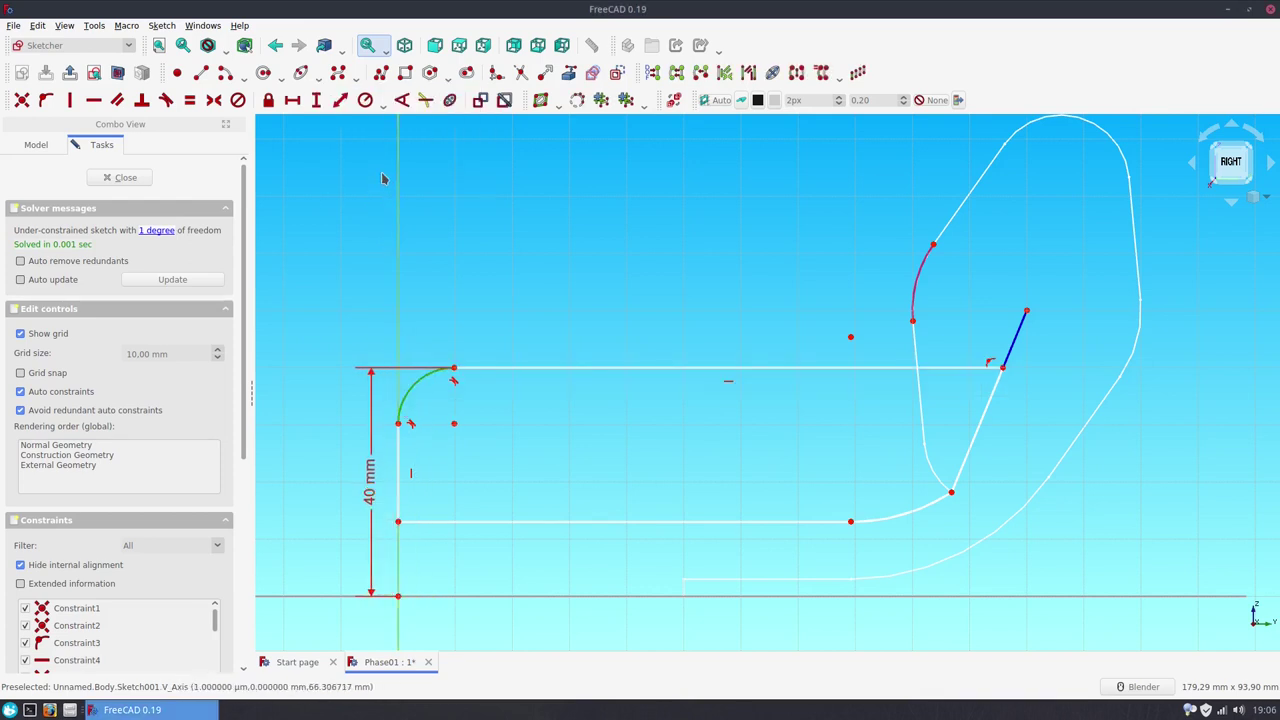
left_click(365, 100)
type("20")
key("Return")
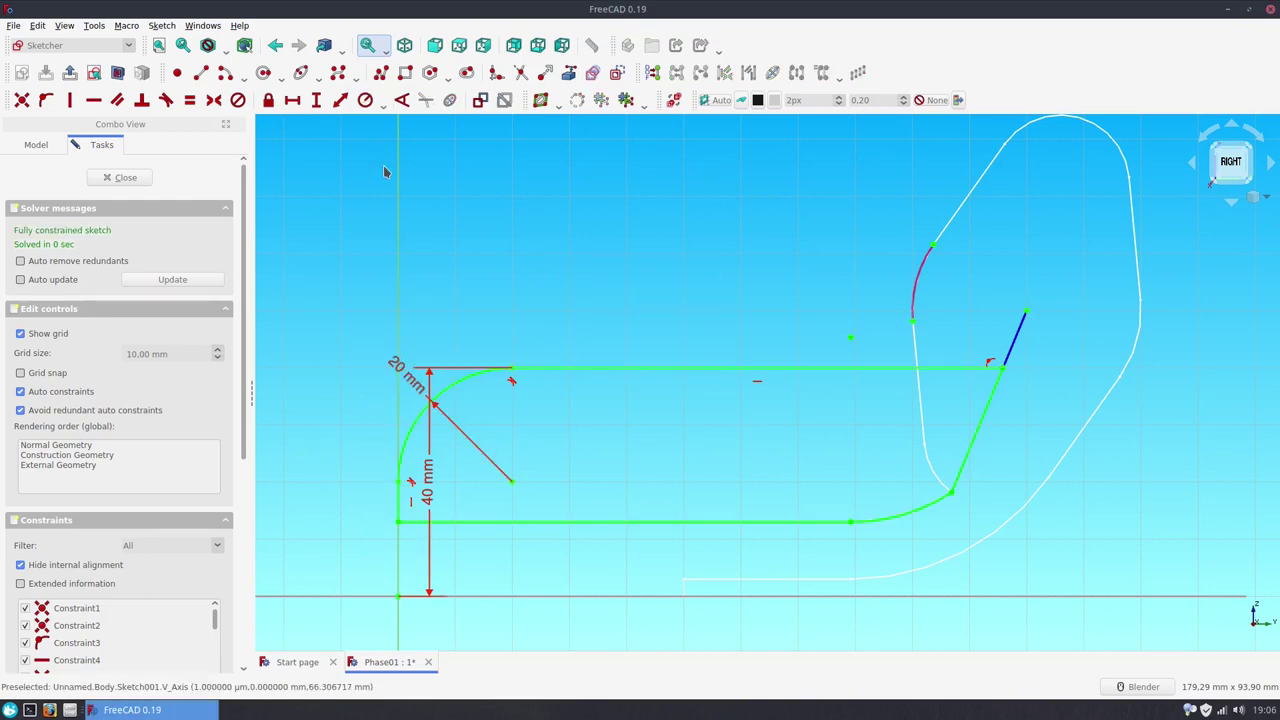
left_click(128, 178)
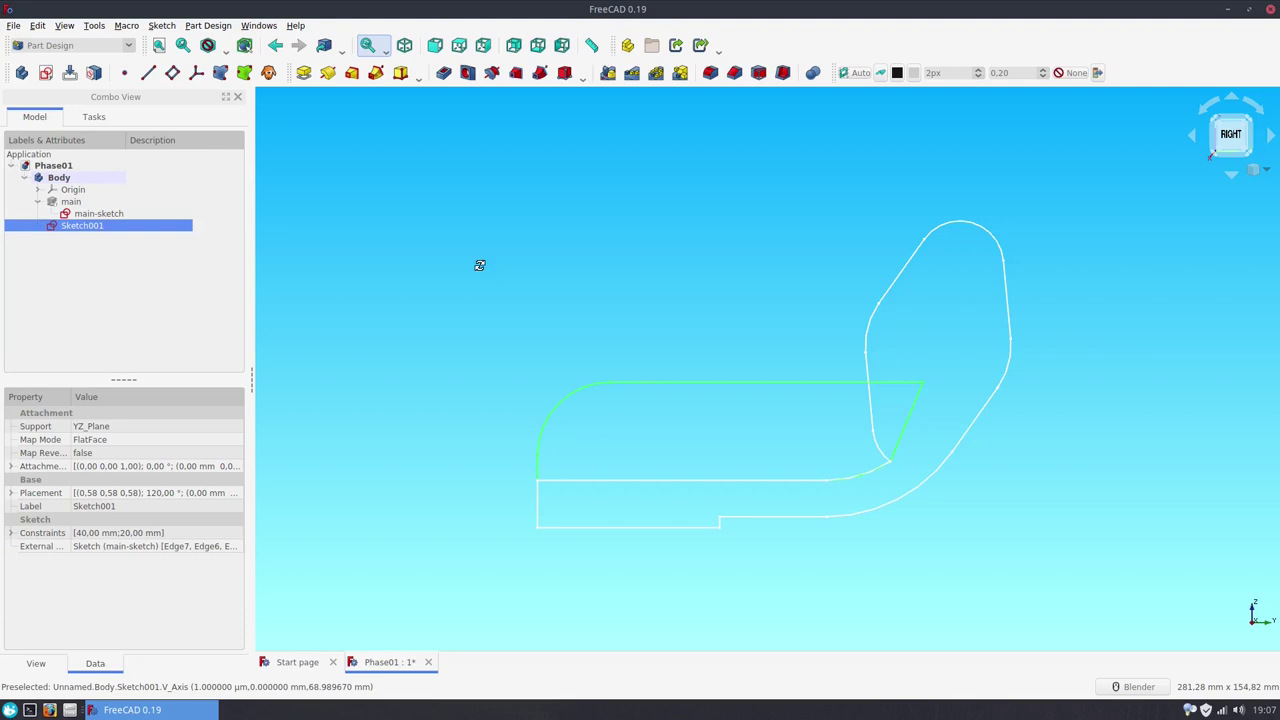
middle_click_drag(478, 264, 595, 341)
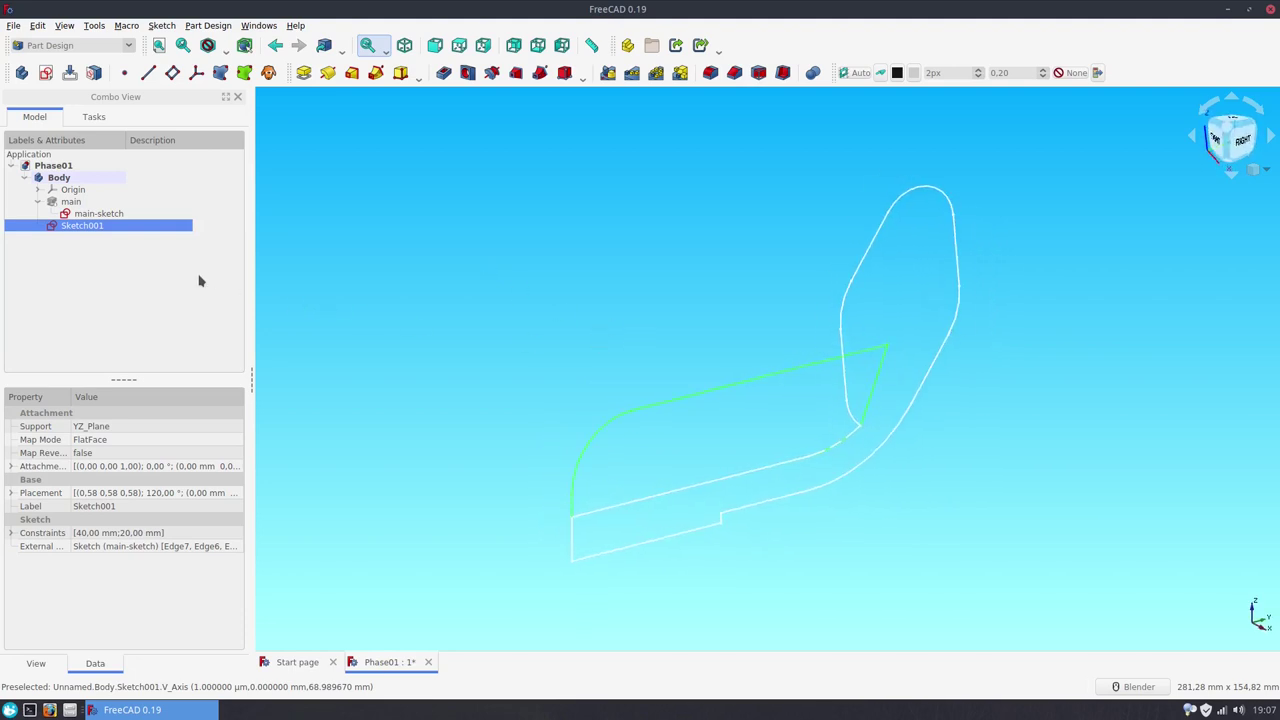
- Show the main solid again and rename Sketch001 to wall-sketch
left_click(98, 213)
key("space")
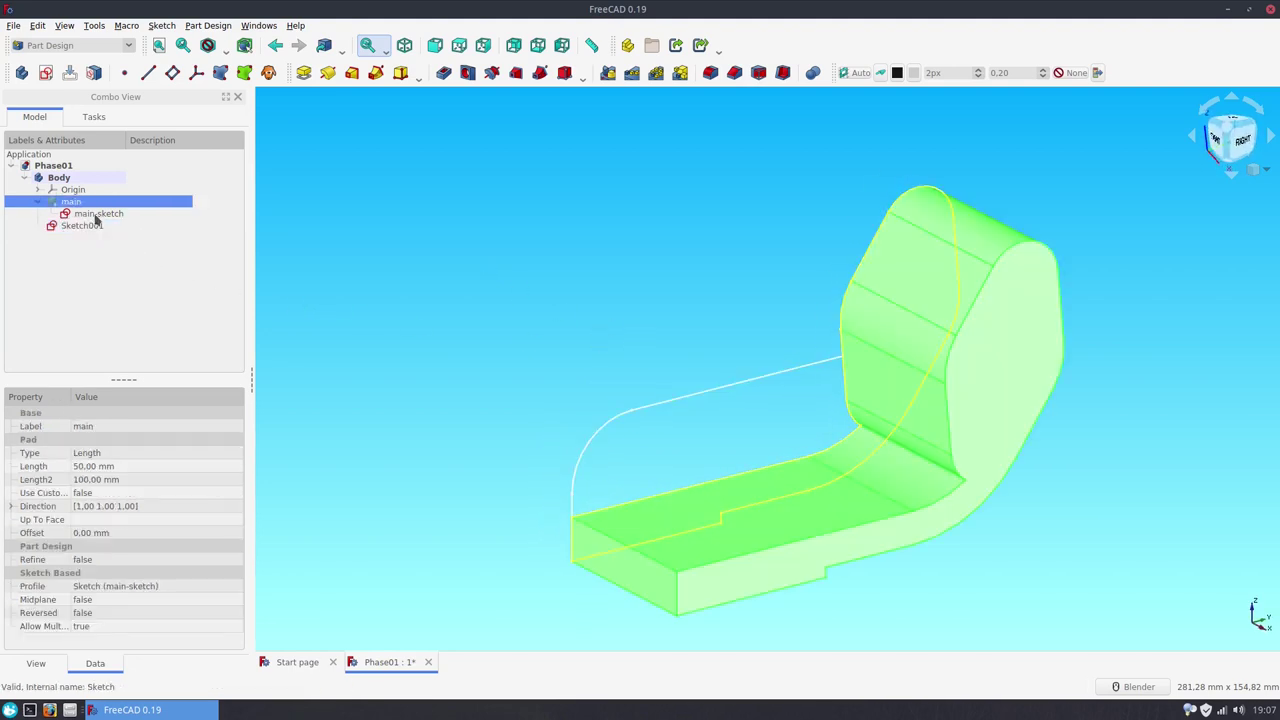
left_click(97, 226)
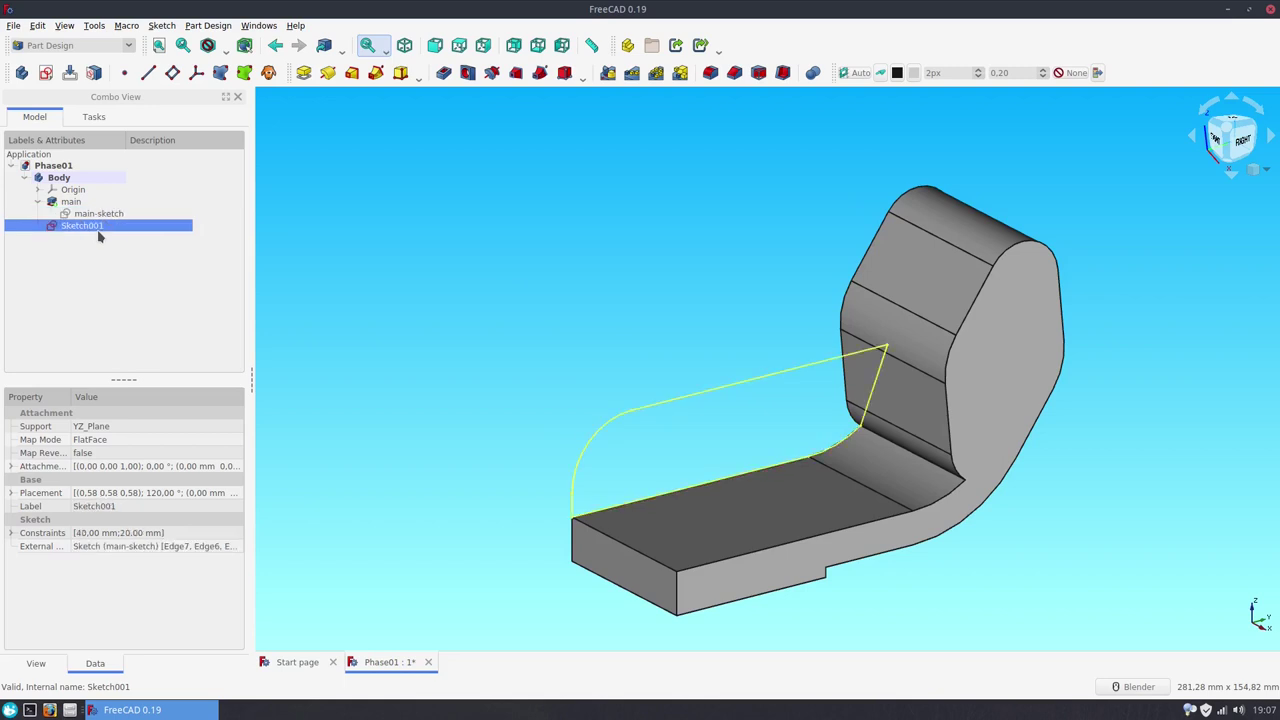
key("F2")
type("wall-s")
key("Return")
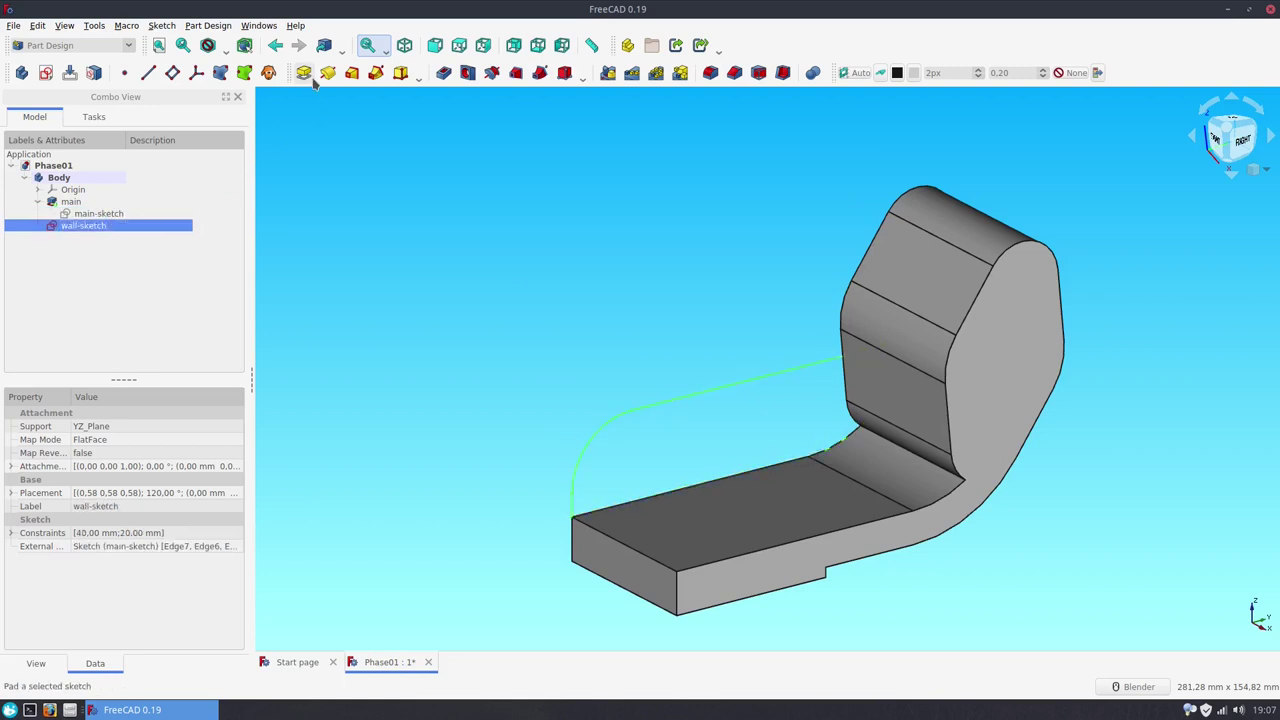
- Pad wall-sketch 10 mm, rename the pad to wall, and save
left_click(308, 76)
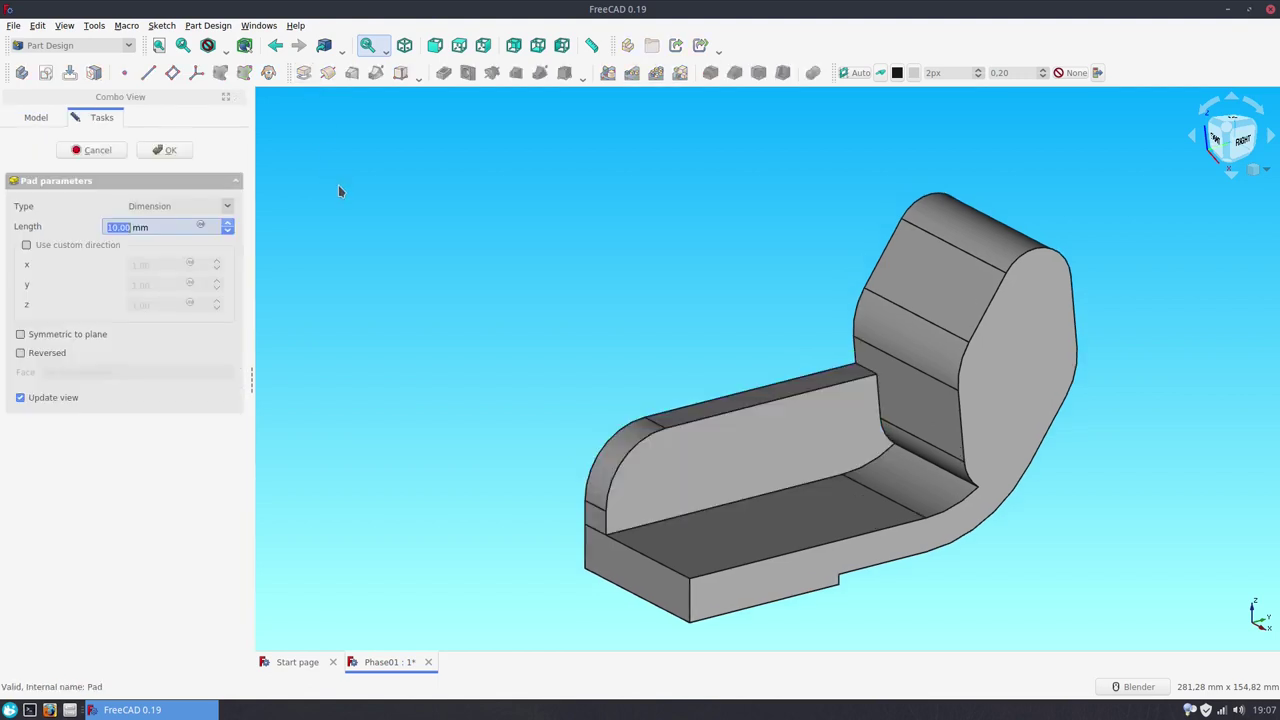
key("Return")
left_click(88, 226)
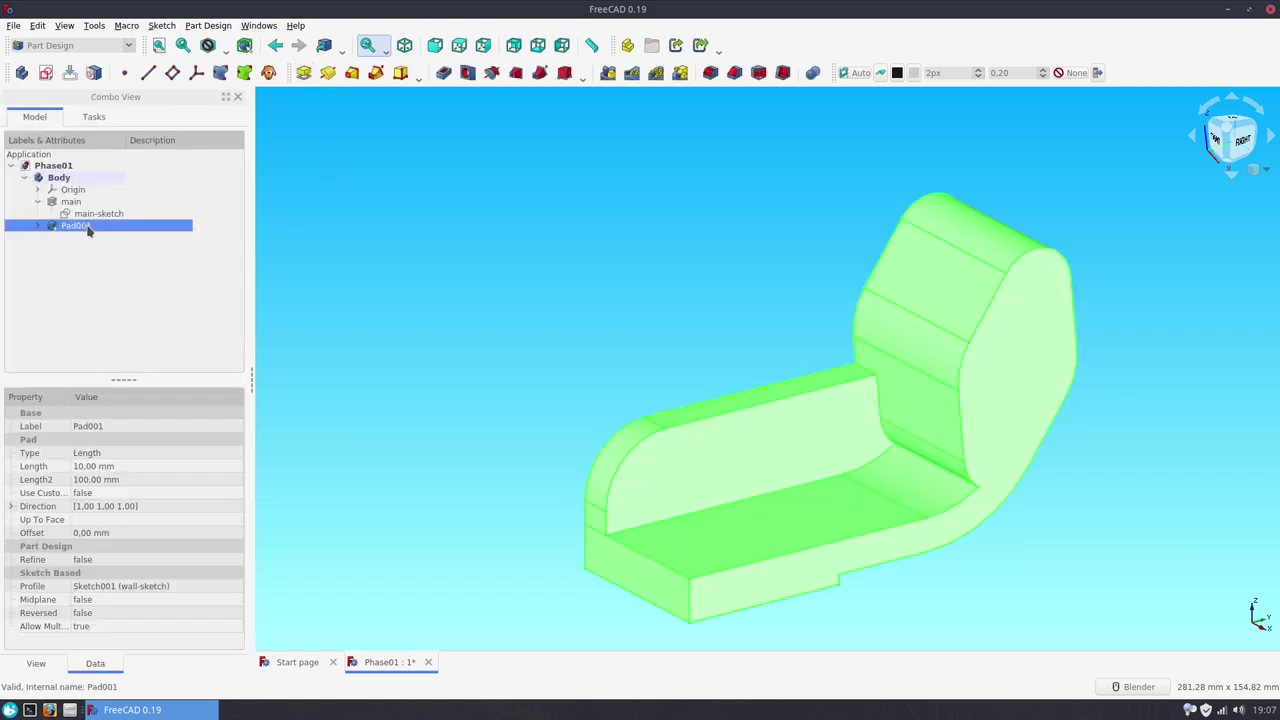
key("F2")
type("wall")
key("Return")
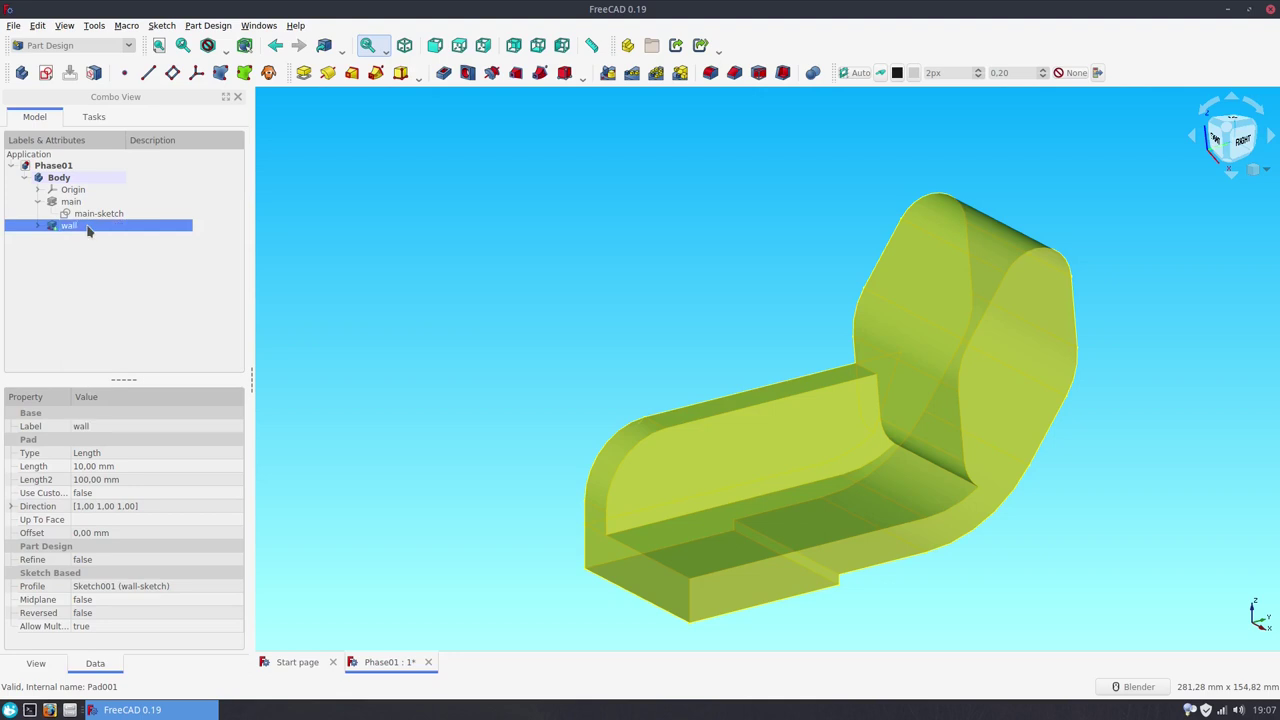
key("ctrl+s")
- Set the wall's Refine property to true and recompute it
left_click(93, 566)
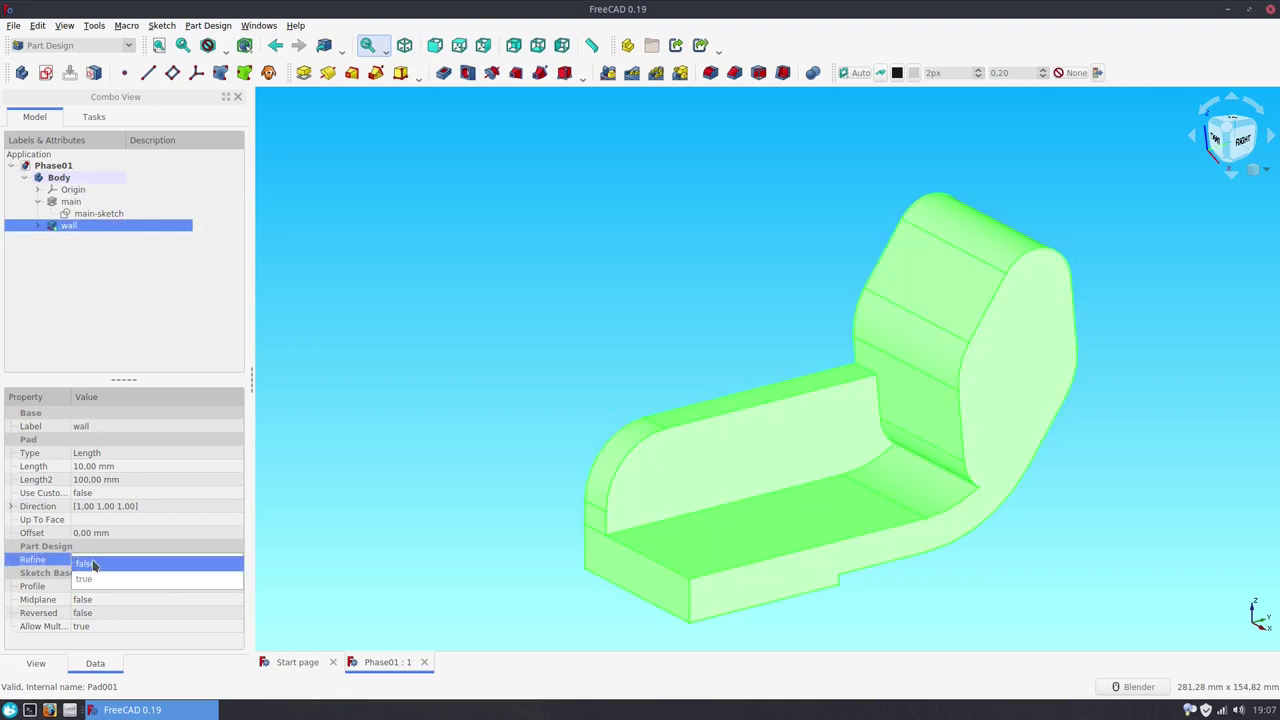
left_click(106, 575)
left_click(110, 580)
left_click(292, 481)
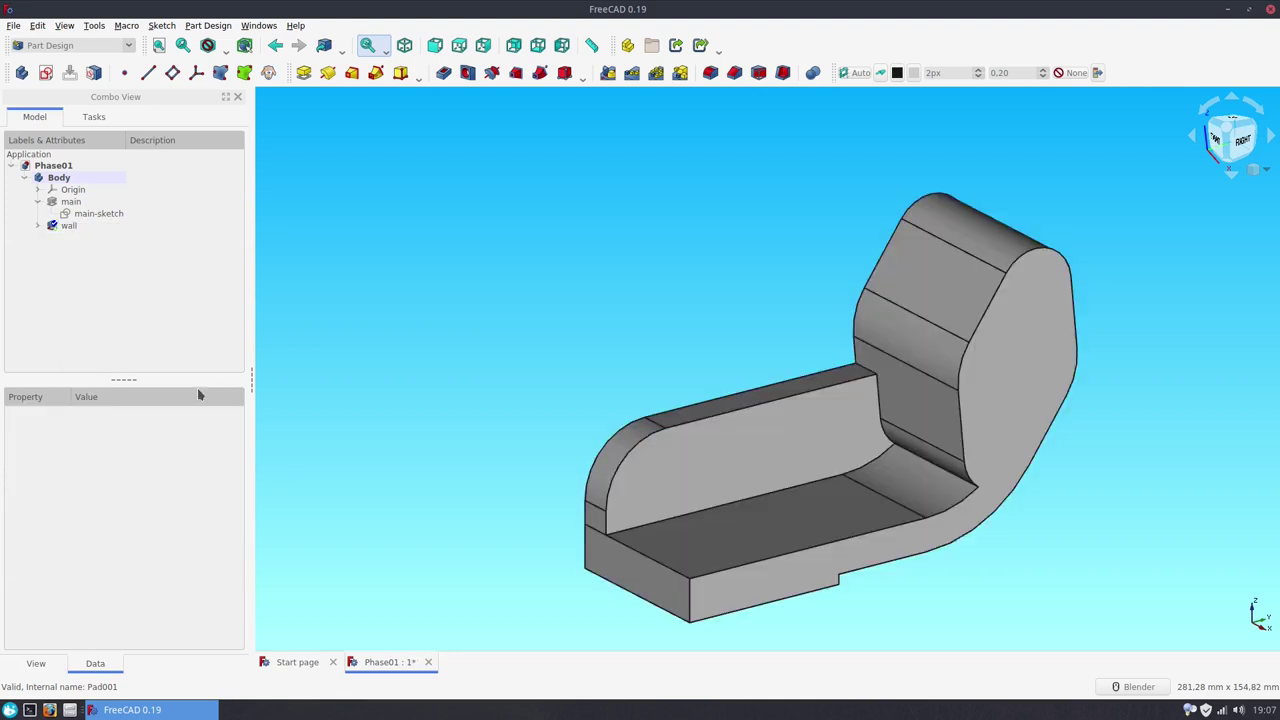
right_click(80, 227)
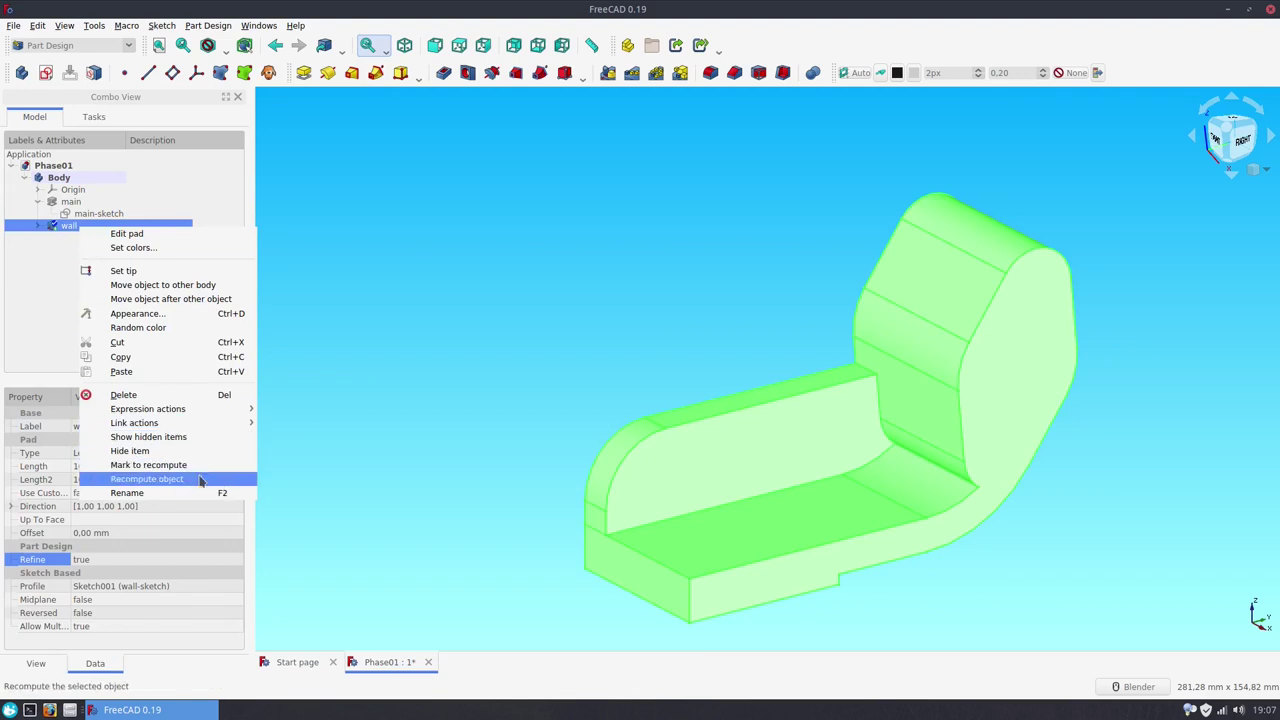
left_click(218, 478)
left_click(370, 445)
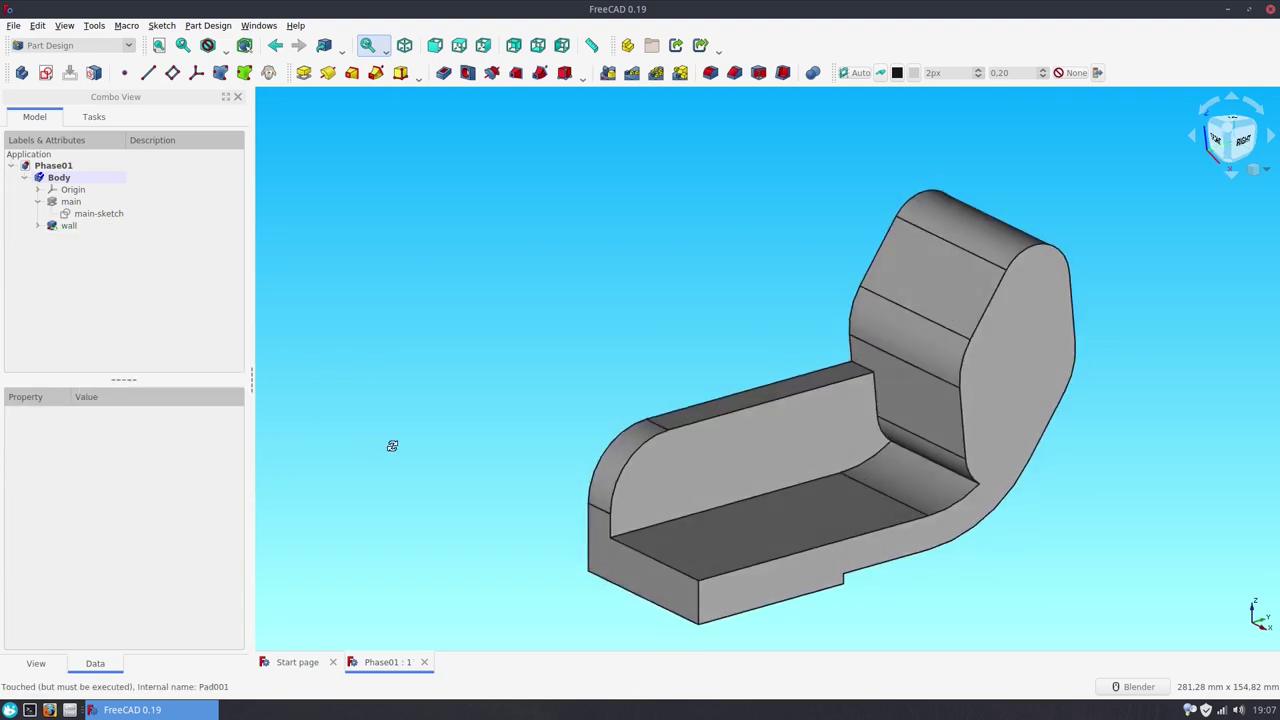
mouse_move(391, 443)
middle_mouse_down()
mouse_move(686, 466)
mouse_move(803, 457)
middle_mouse_up()
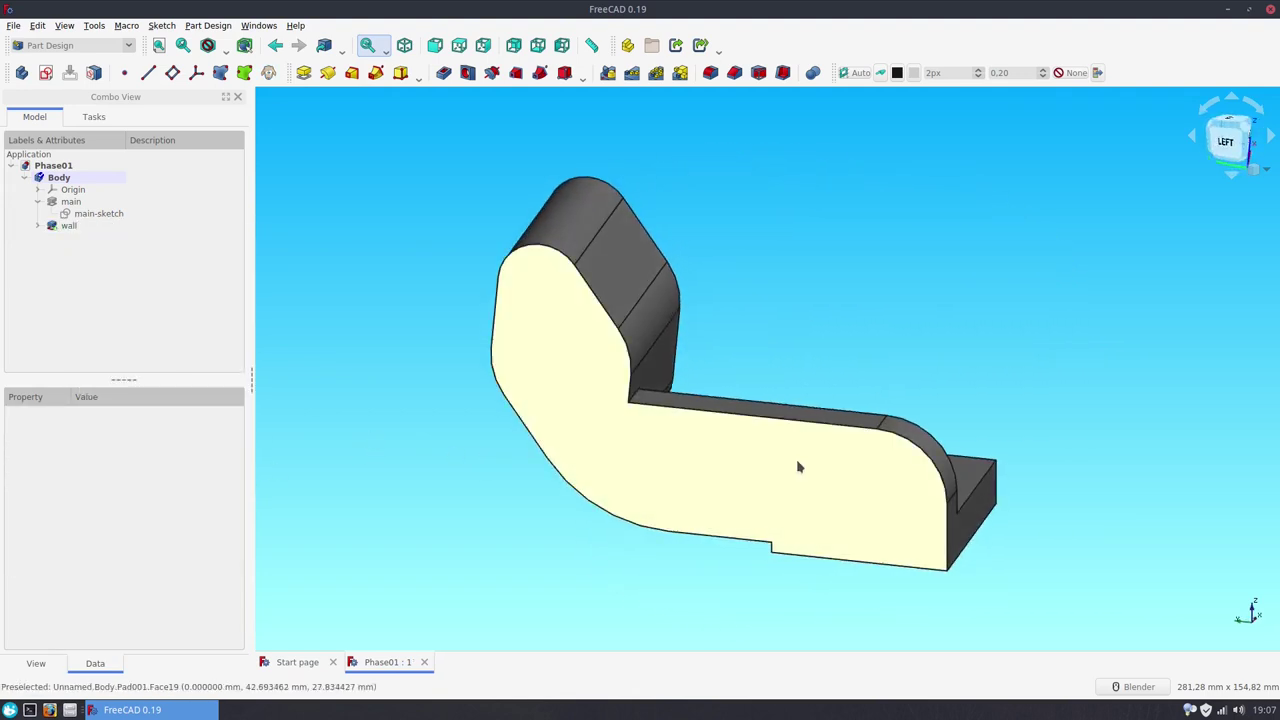
- Create a datum point at the curved edge's centre of curvature and name it dome-center
left_click(497, 385)
left_click(124, 72)
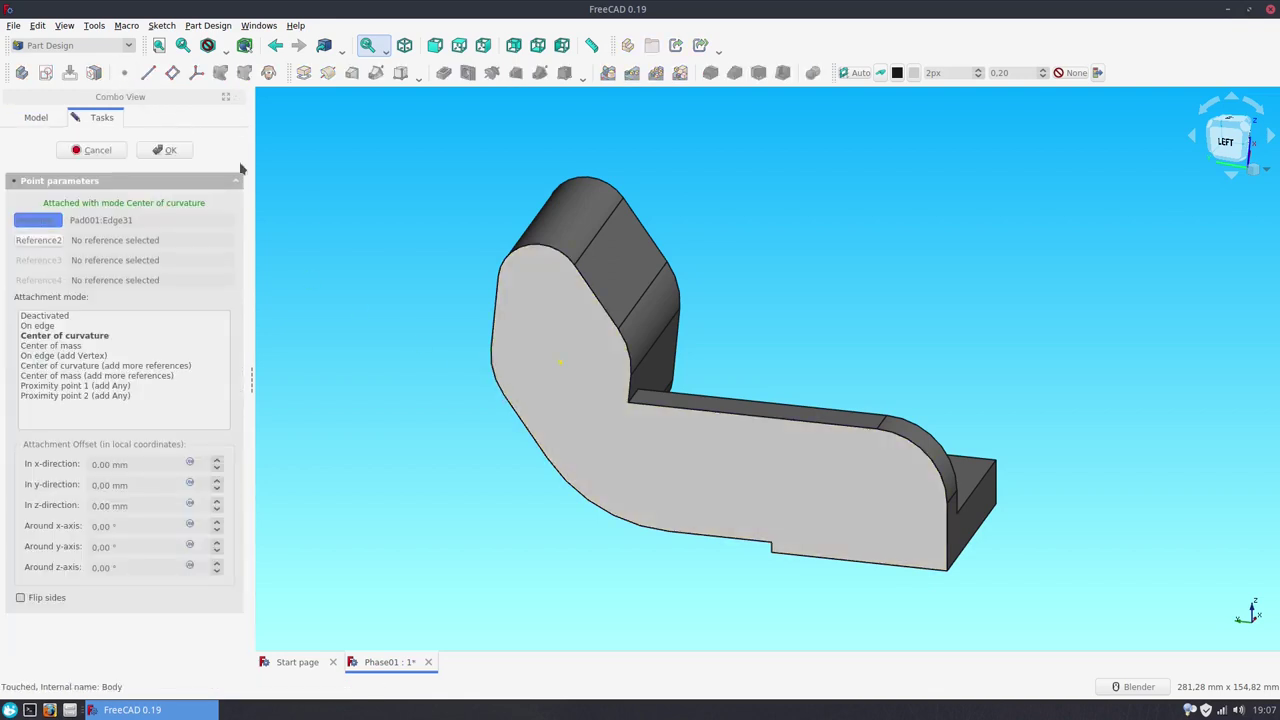
left_click(170, 151)
left_click(99, 240)
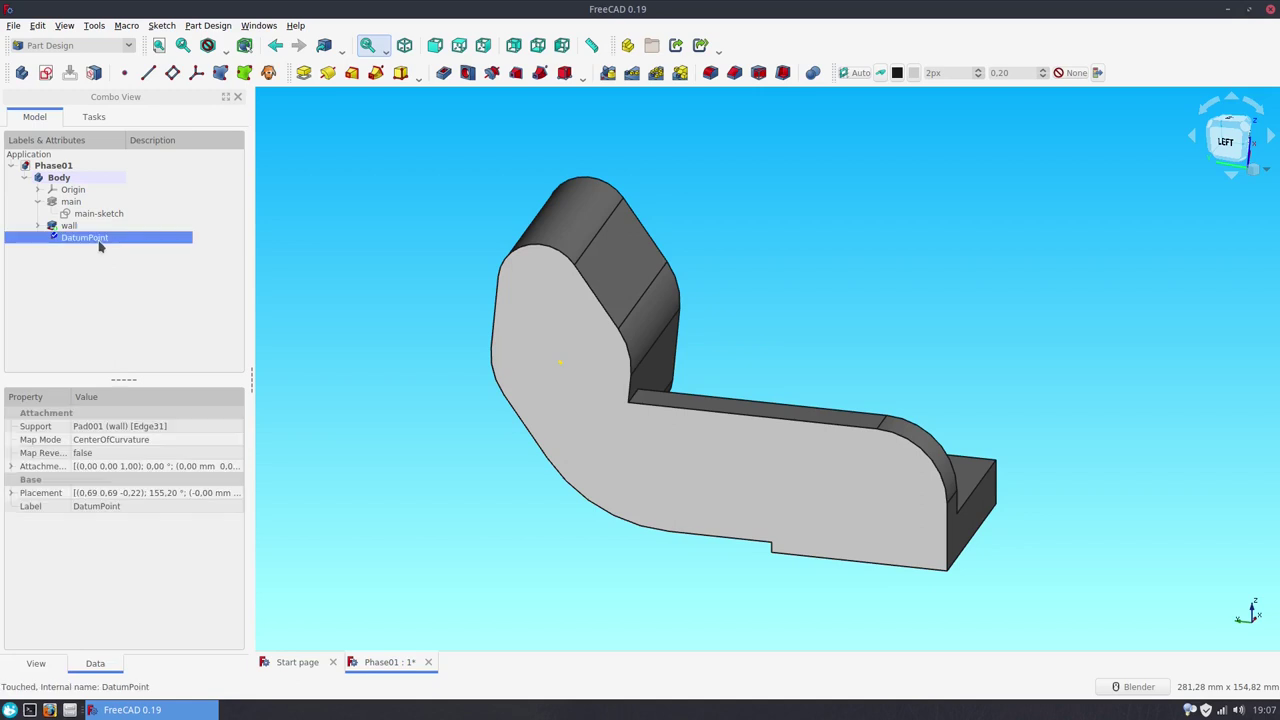
left_click(99, 240)
type("dome-center")
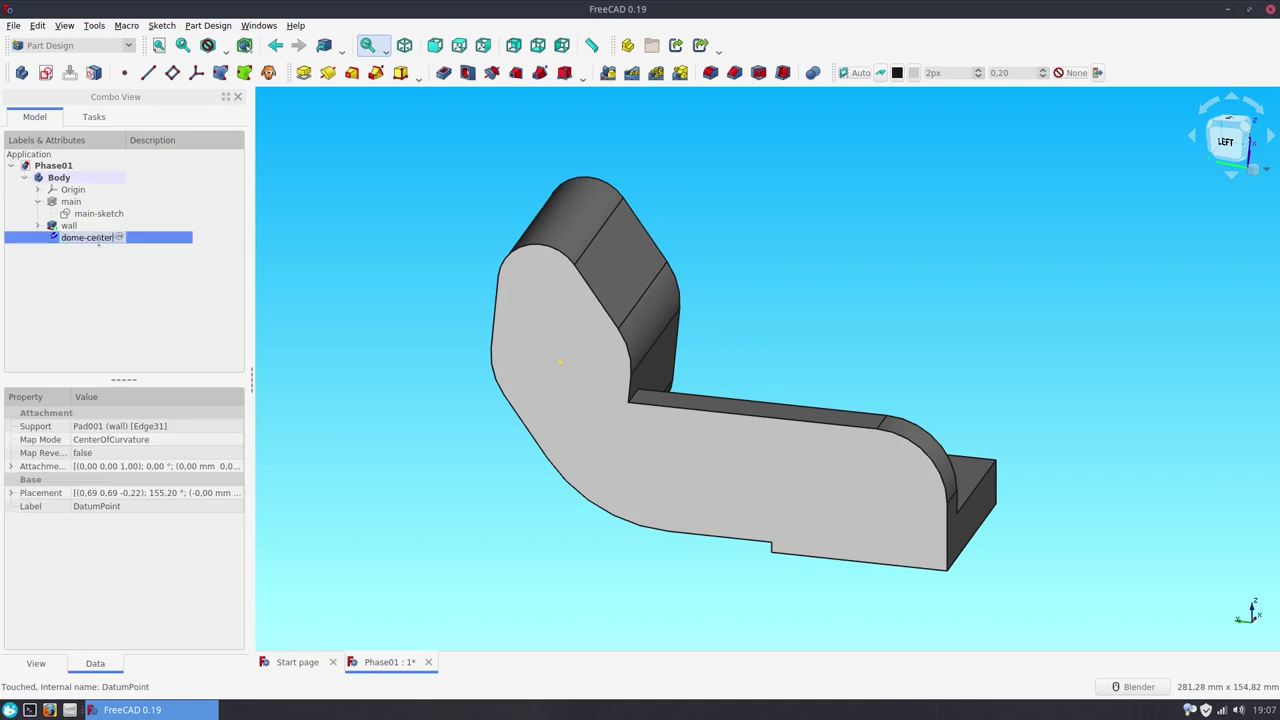
key("Return")
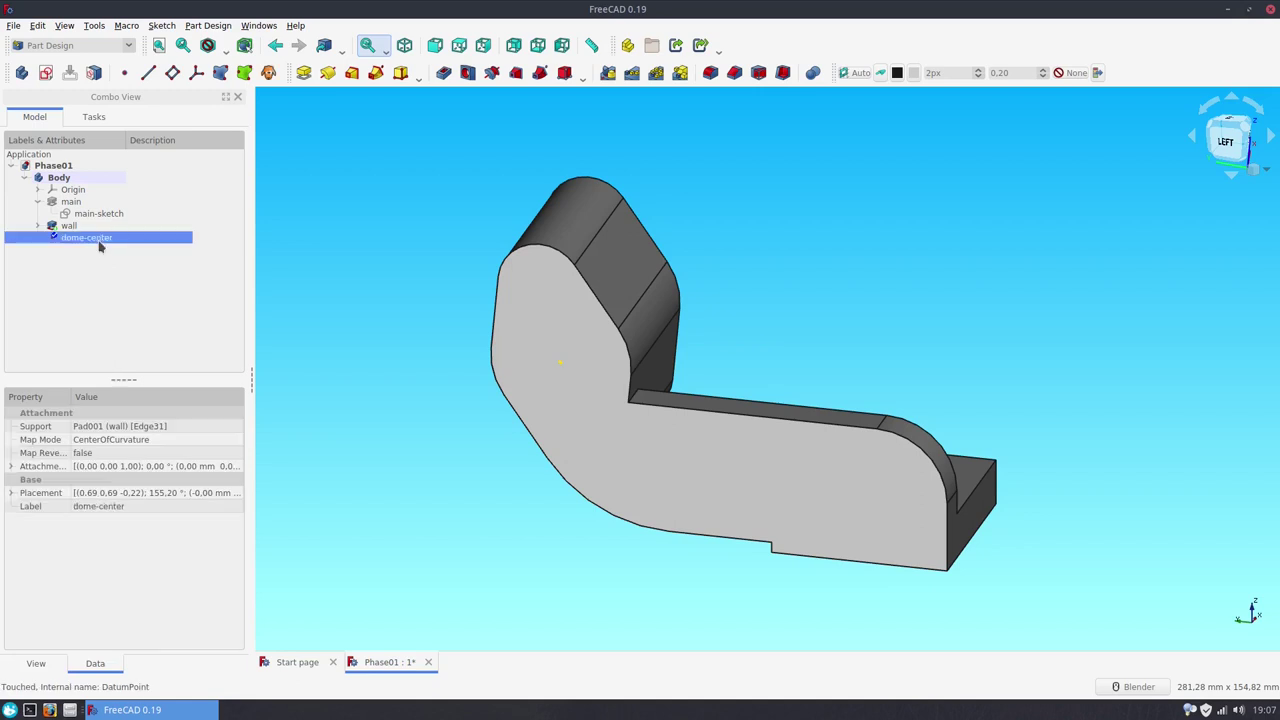
left_click(349, 395)
- Add an additive sphere attached to dome-center and tangent to the wall's side face
left_click(418, 75)
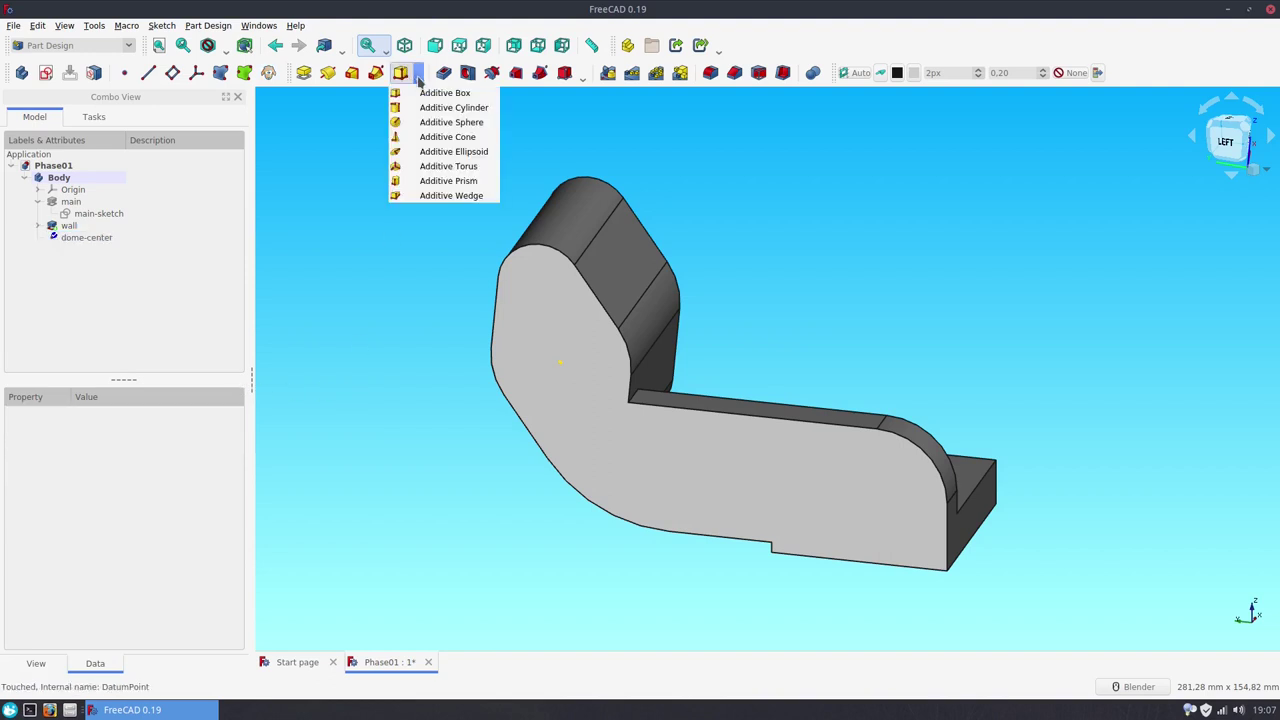
left_click(425, 121)
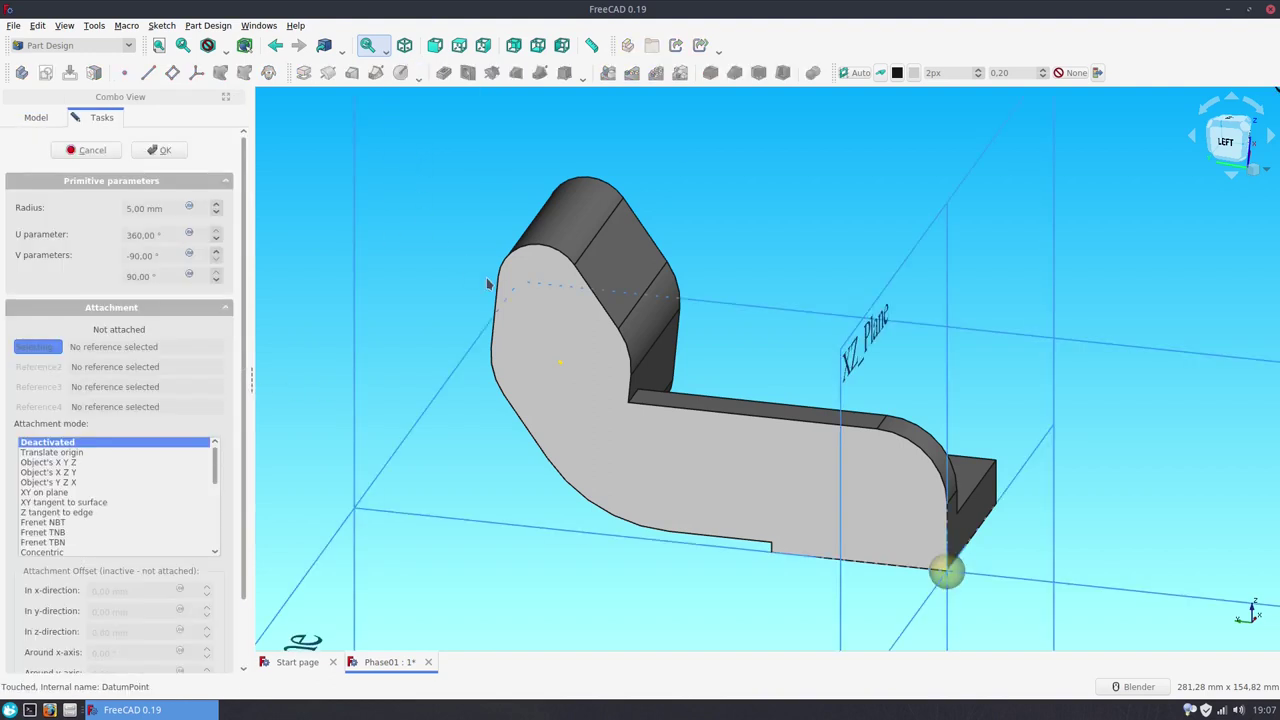
left_click(560, 363)
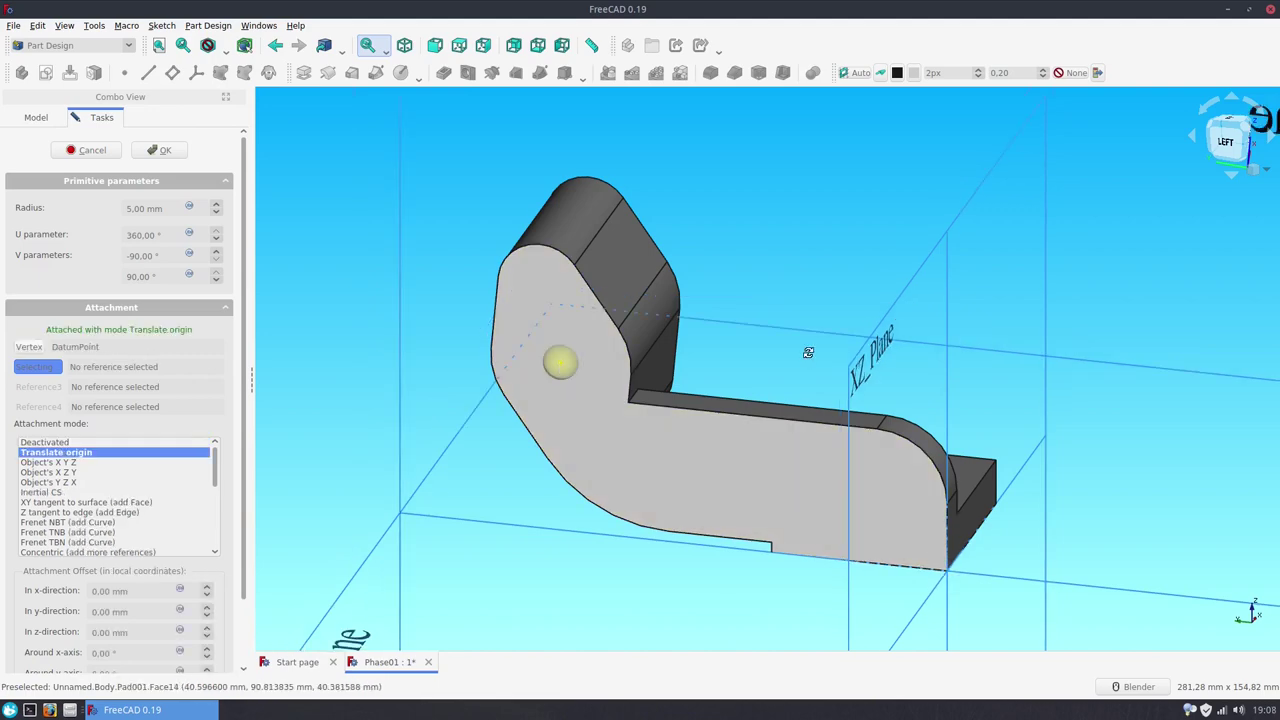
middle_click_drag(808, 353, 951, 364)
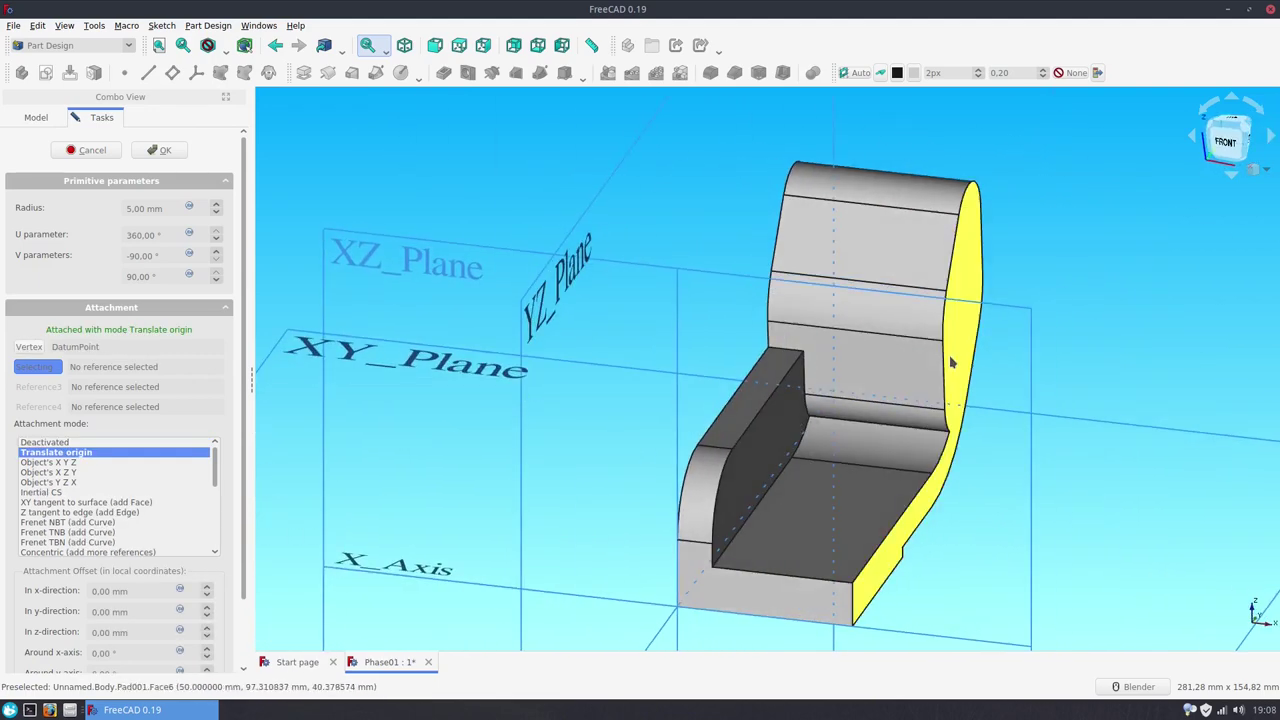
left_click(951, 364)
middle_click_drag(697, 354, 873, 356)
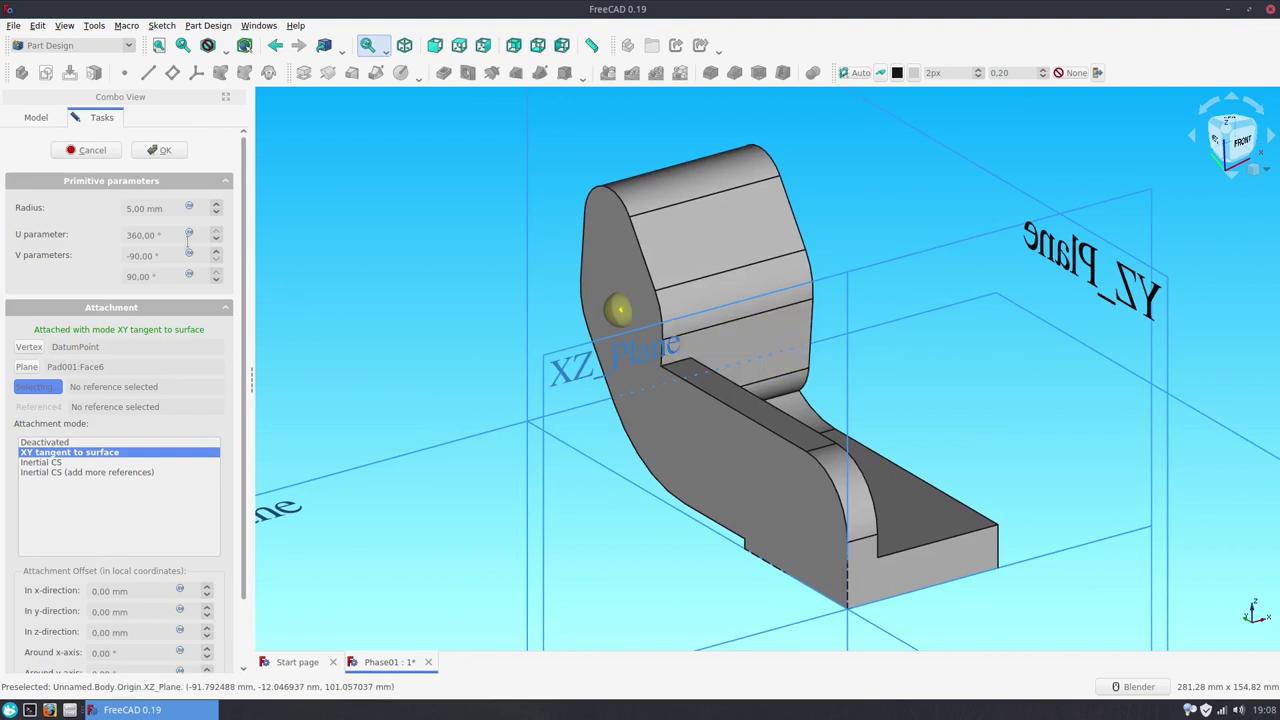
- Set the sphere radius to 35 mm and first V angle to 0° for a hemisphere
left_click(162, 208)
type("35")
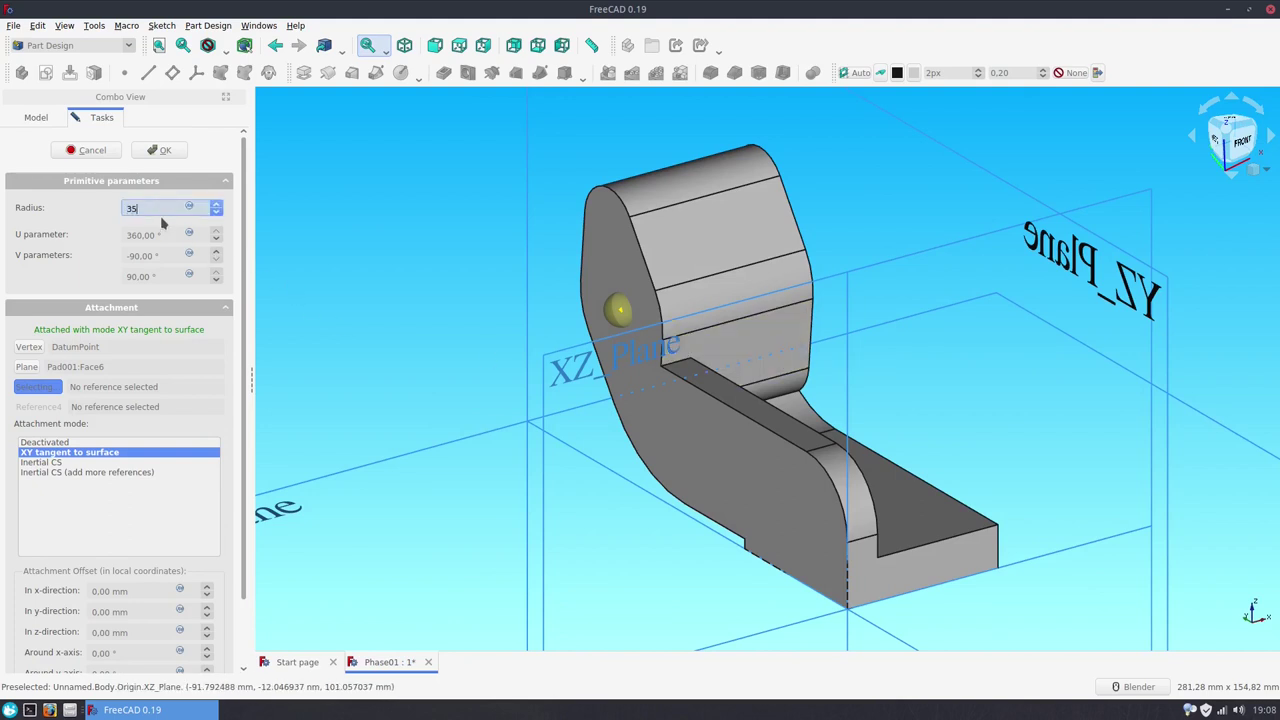
left_click(148, 256)
type("0")
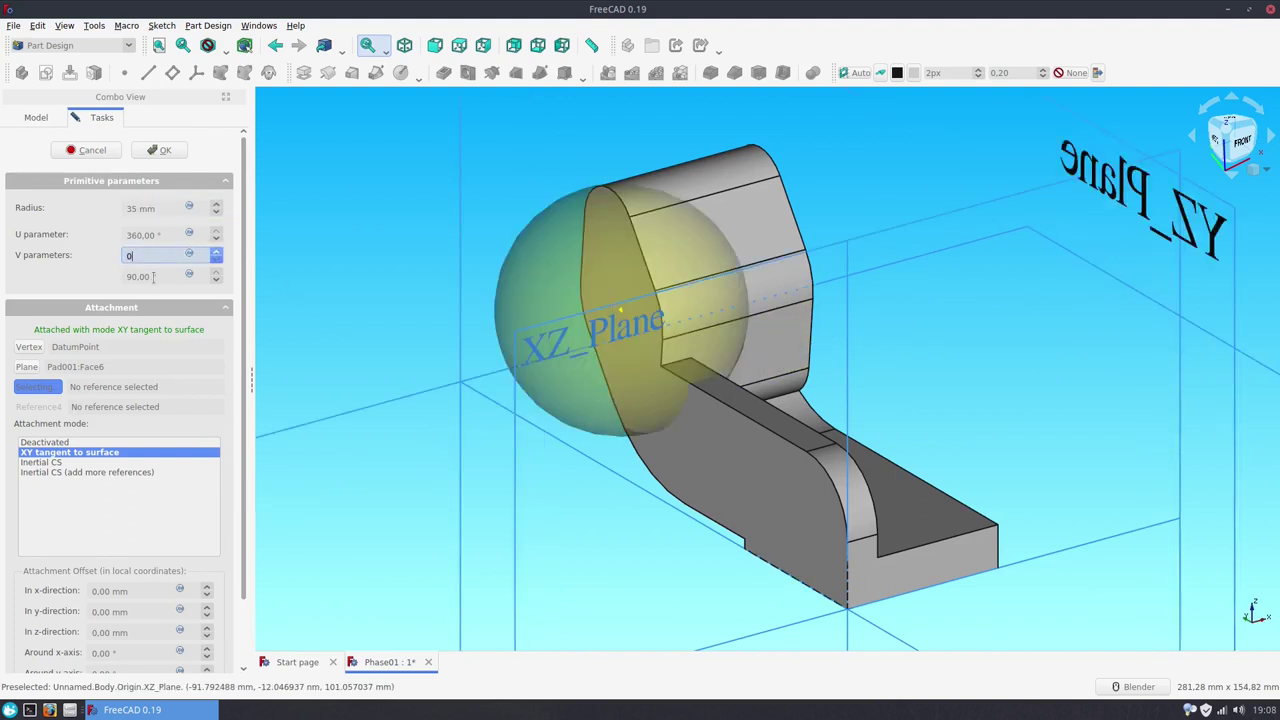
left_click(153, 277)
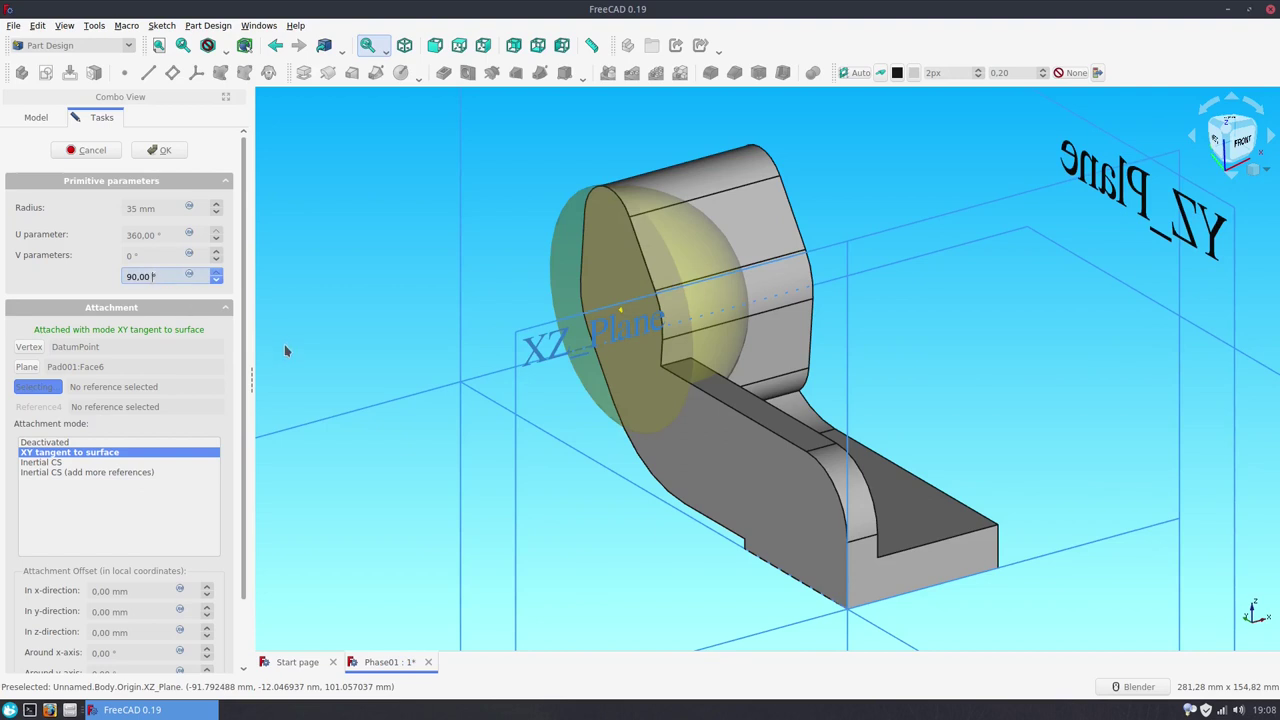
scroll(295, 352, "down", 2)
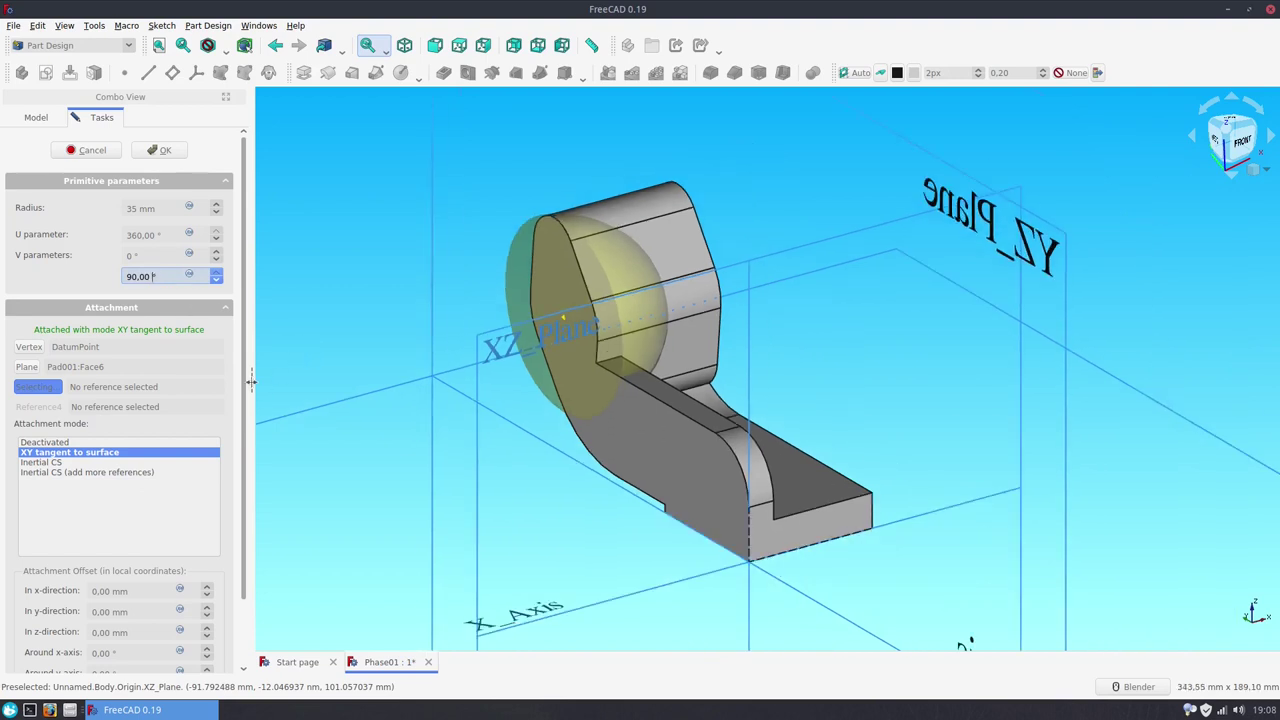
scroll(246, 385, "down", 2)
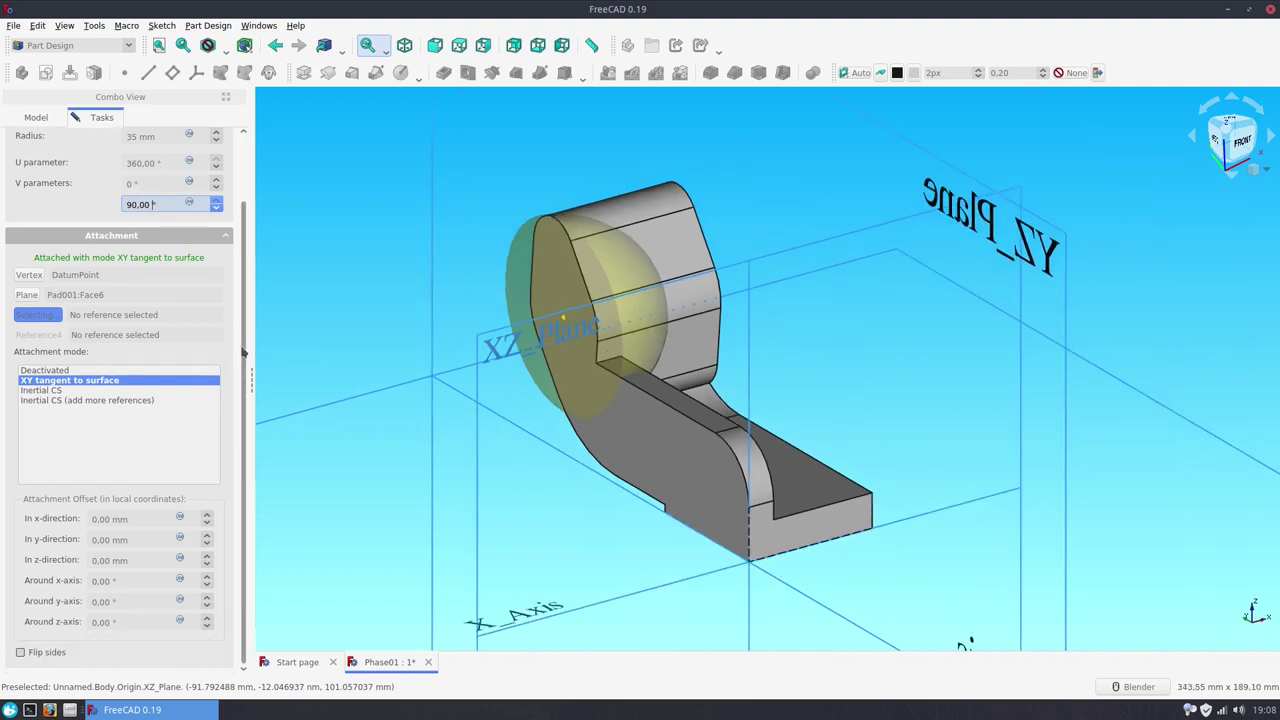
scroll(244, 352, "up", 2)
left_click(163, 152)
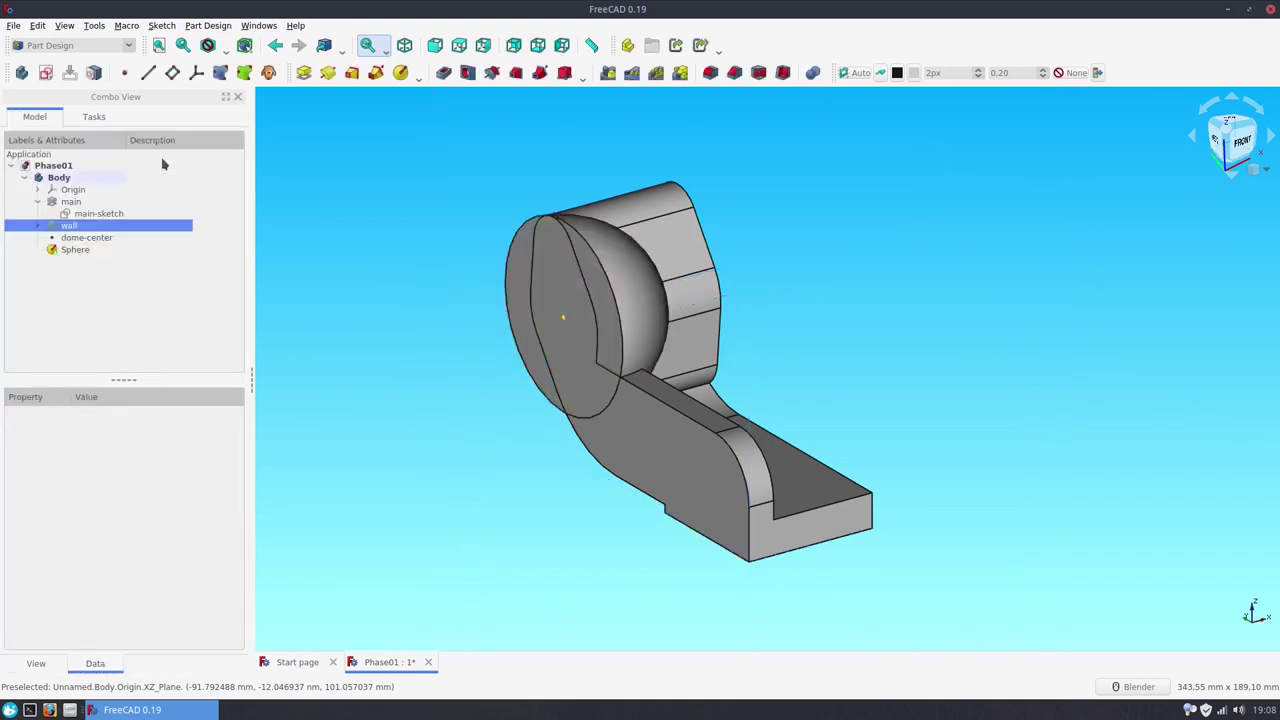
- Rename the Sphere feature to 'dome'
middle_click_drag(794, 351, 384, 356)
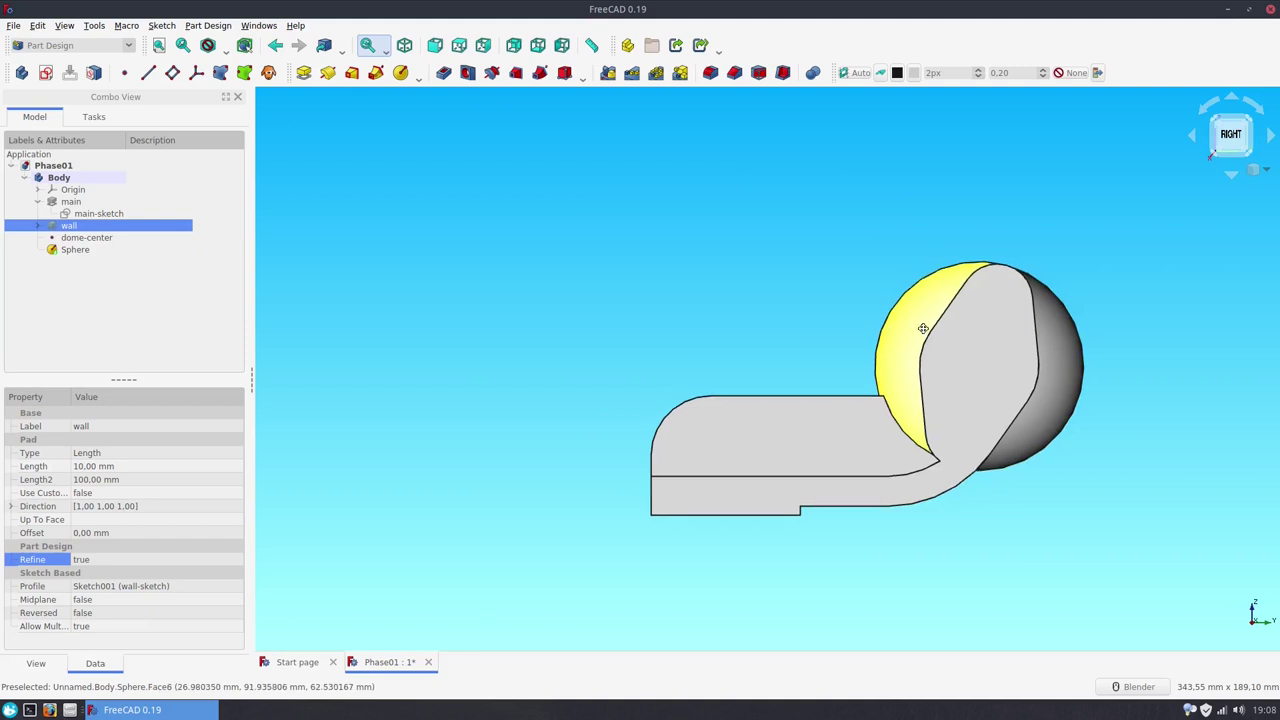
middle_click_drag(957, 313, 883, 307, "shift")
left_click(87, 252)
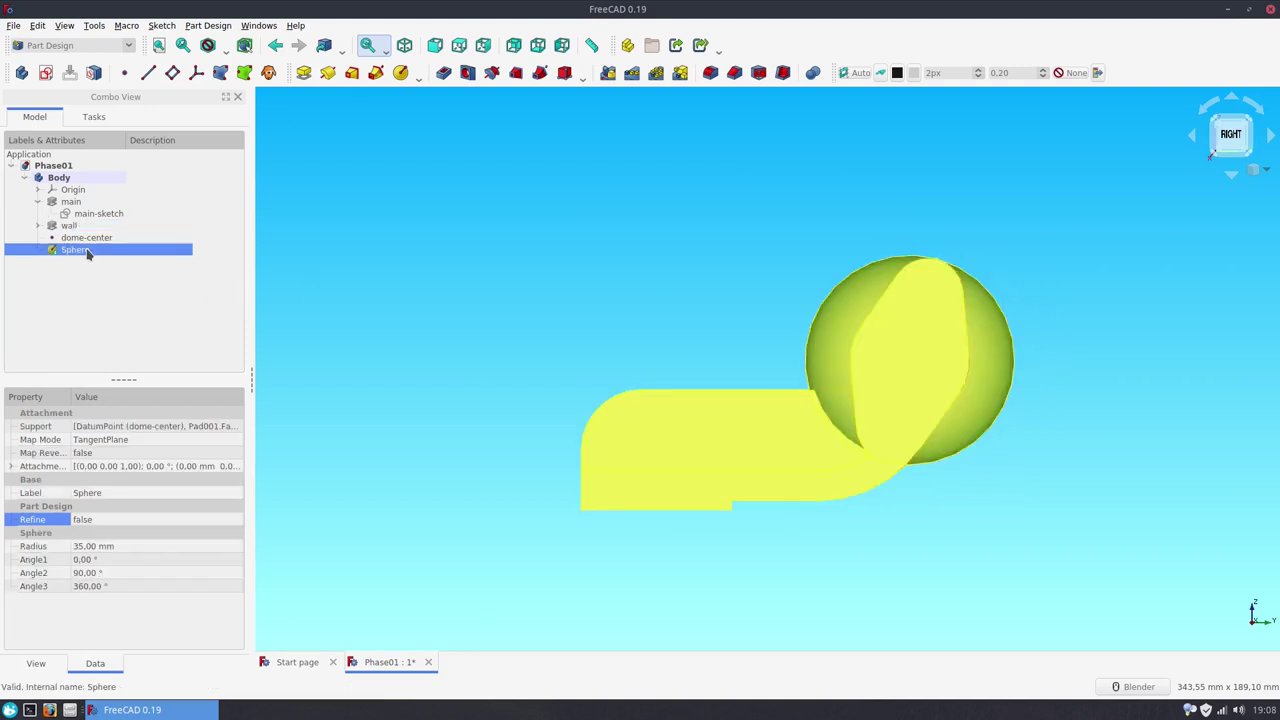
left_click(88, 250)
type("dome")
key("Return")
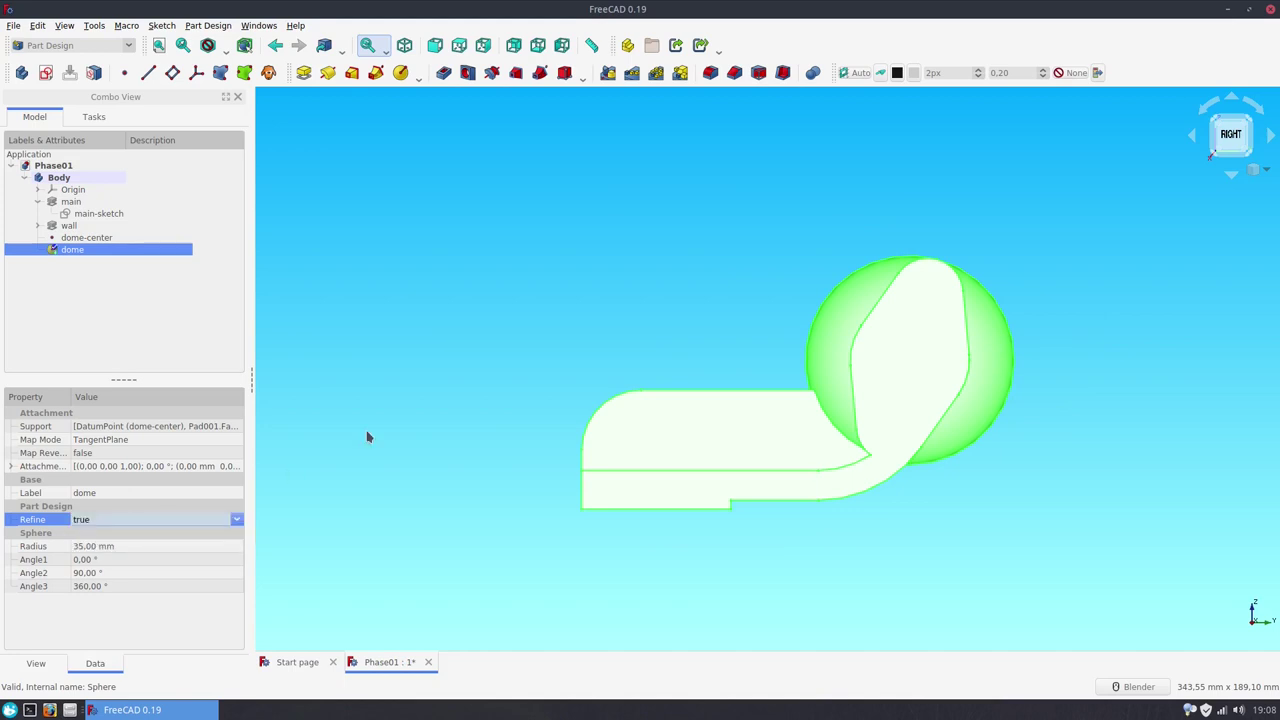
- Recompute the dome feature and view the model in 3D
left_click(452, 370)
right_click(77, 251)
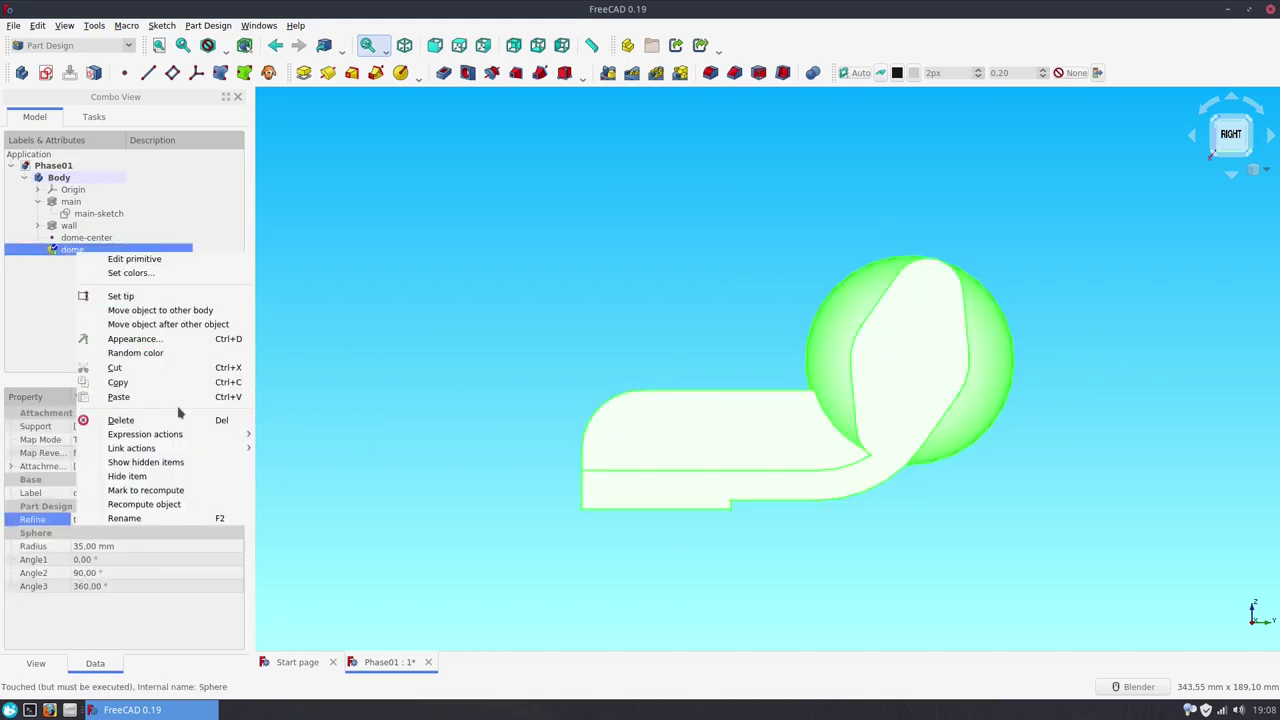
left_click(197, 505)
left_click(539, 330)
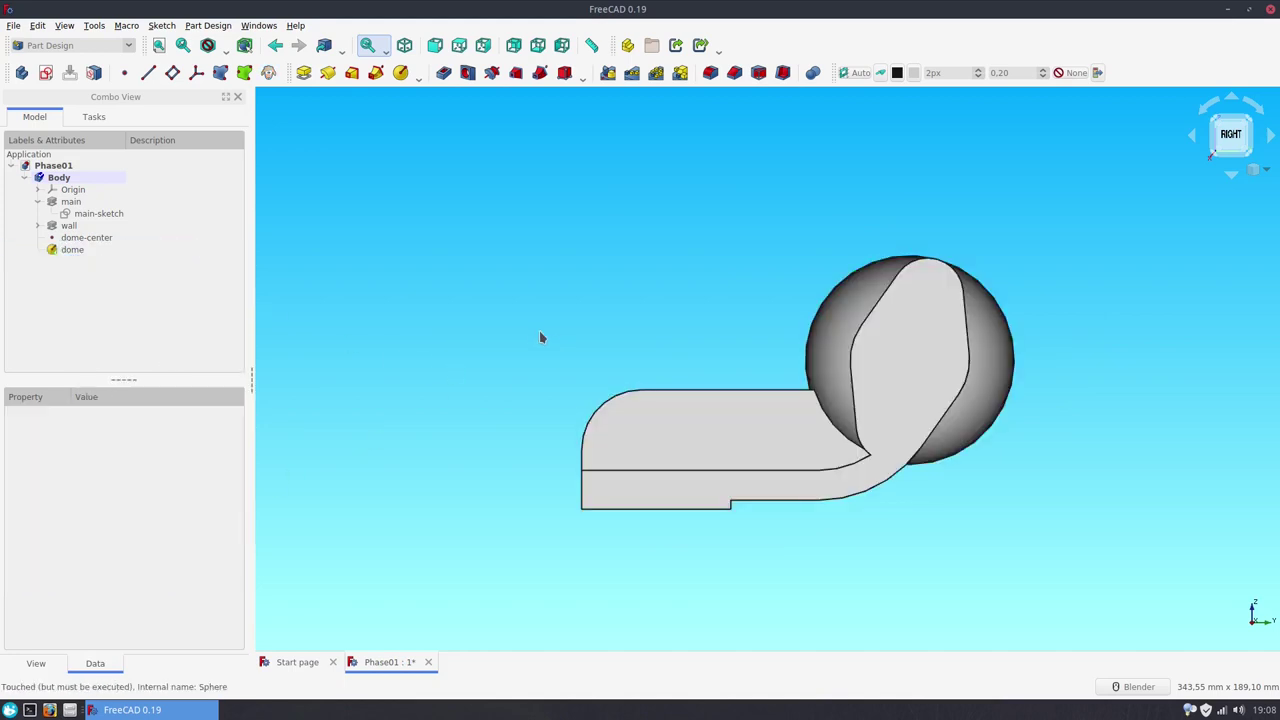
mouse_move(533, 327)
middle_mouse_down()
mouse_move(957, 417)
mouse_move(877, 466)
mouse_move(781, 476)
mouse_move(988, 456)
middle_mouse_up()
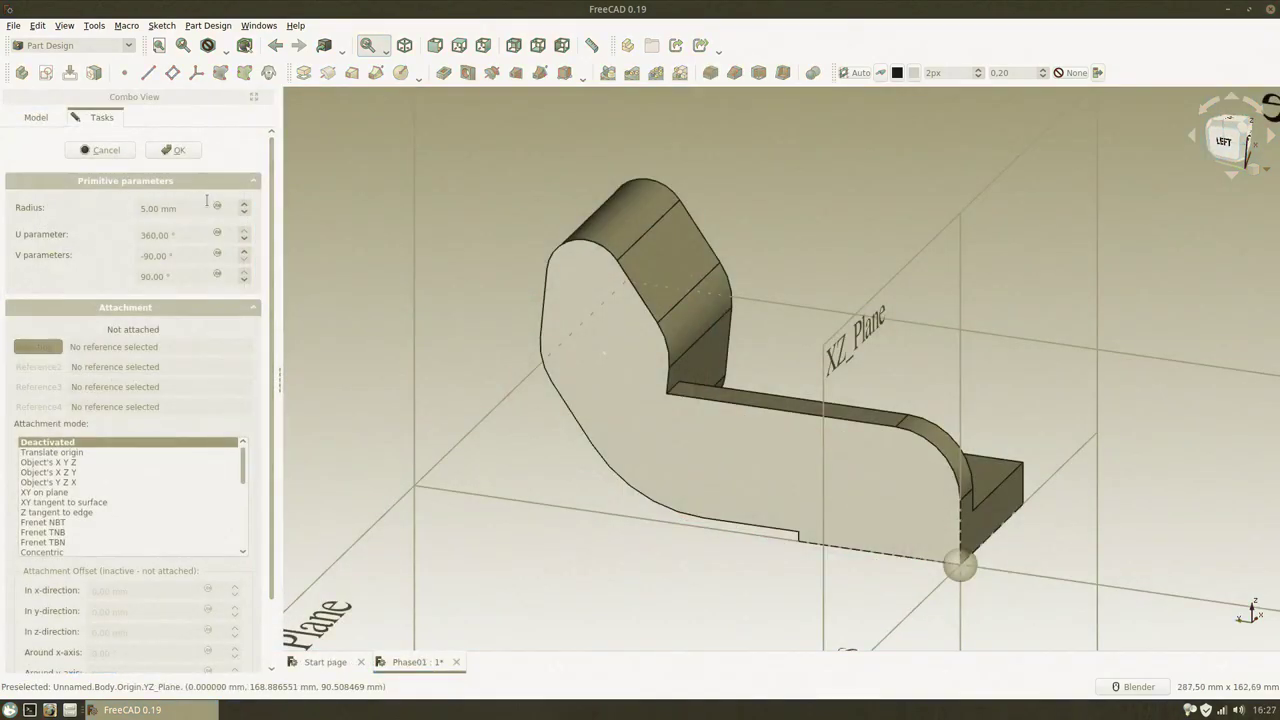
- Set the additive sphere to radius 35 mm with a 0° V angle for a hemisphere
triple_click(207, 203)
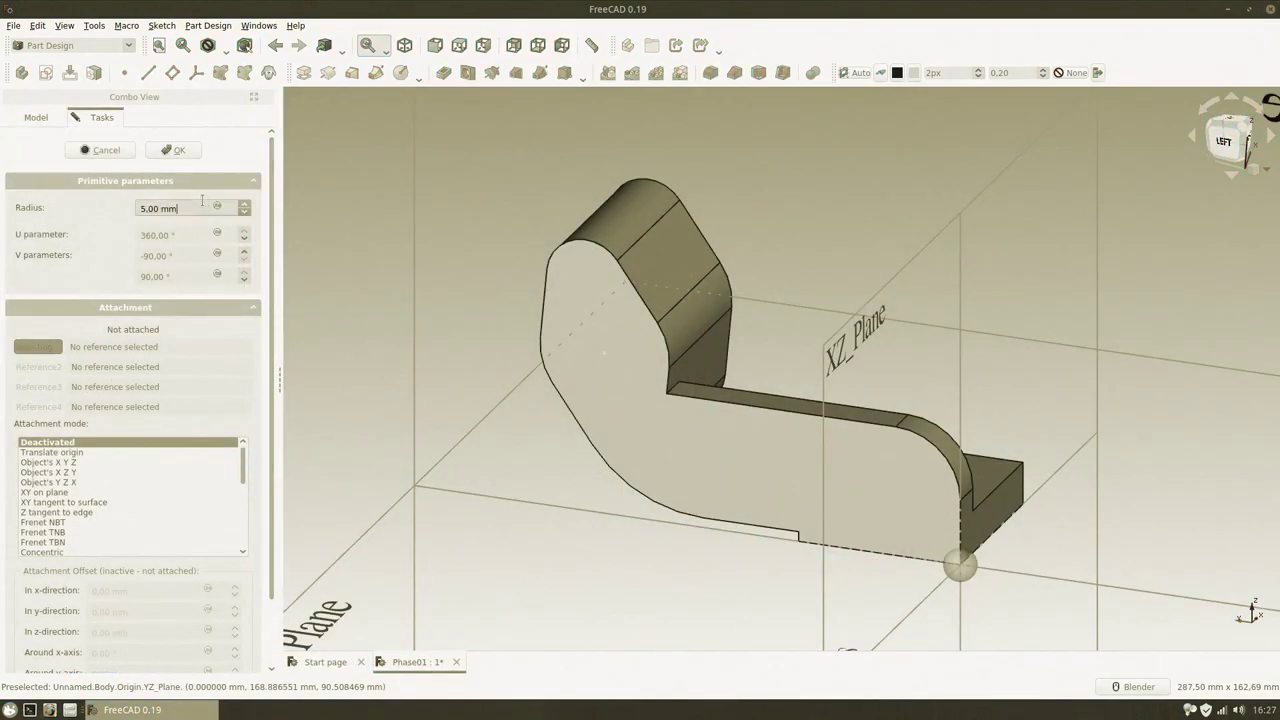
type("35")
triple_click(183, 252)
type("0")
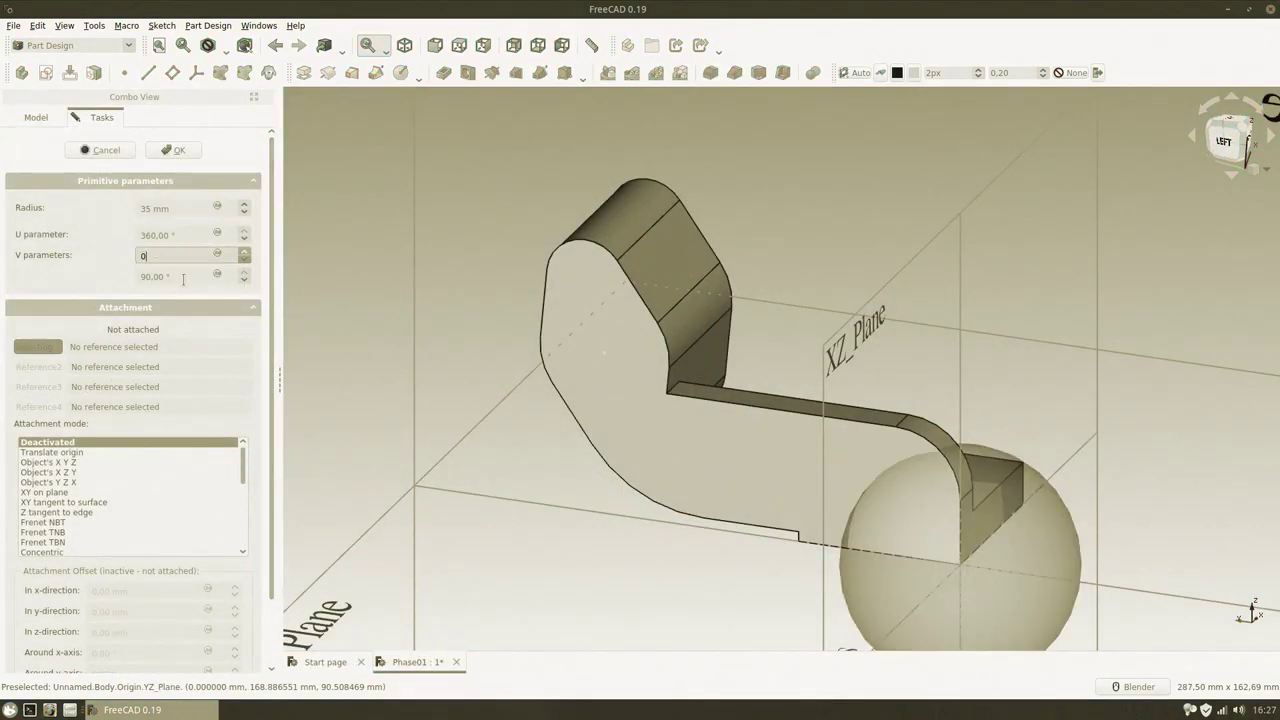
key("Tab")
- Attach the hemisphere at the dome-center point, tangent to the pad's side face, and confirm
left_click(604, 352)
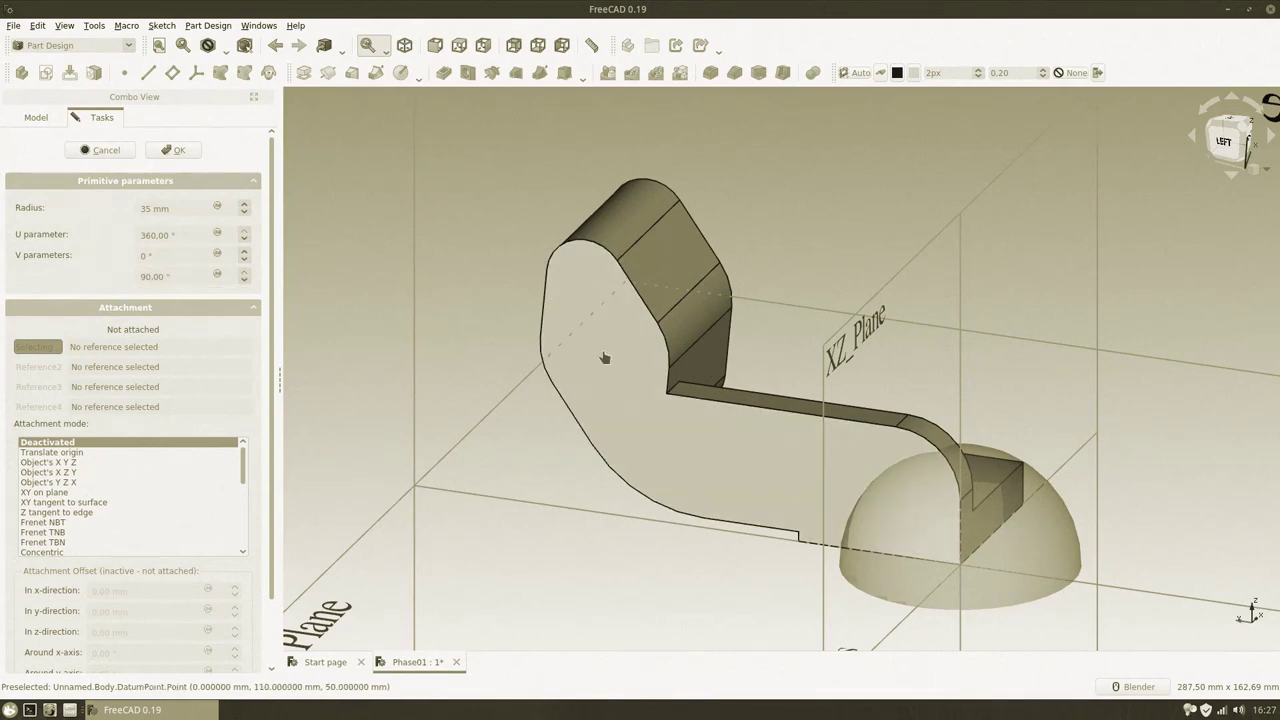
middle_click_drag(788, 355, 902, 322)
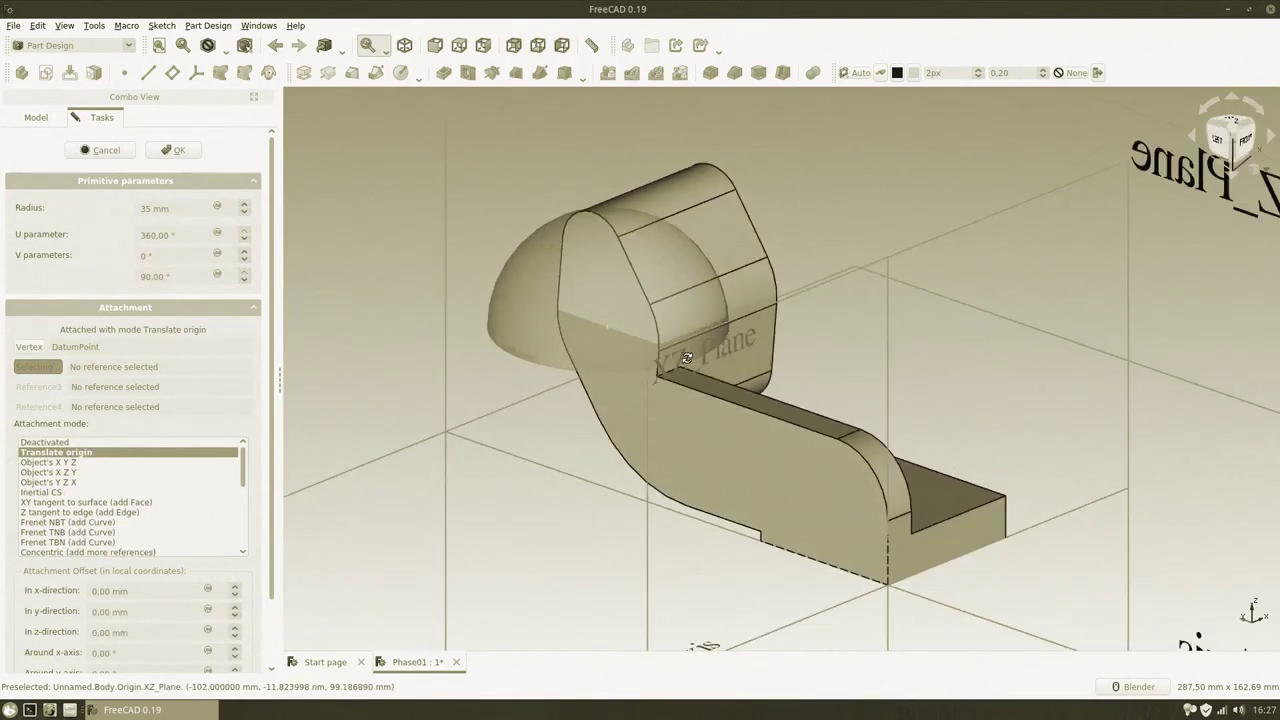
left_click(929, 314)
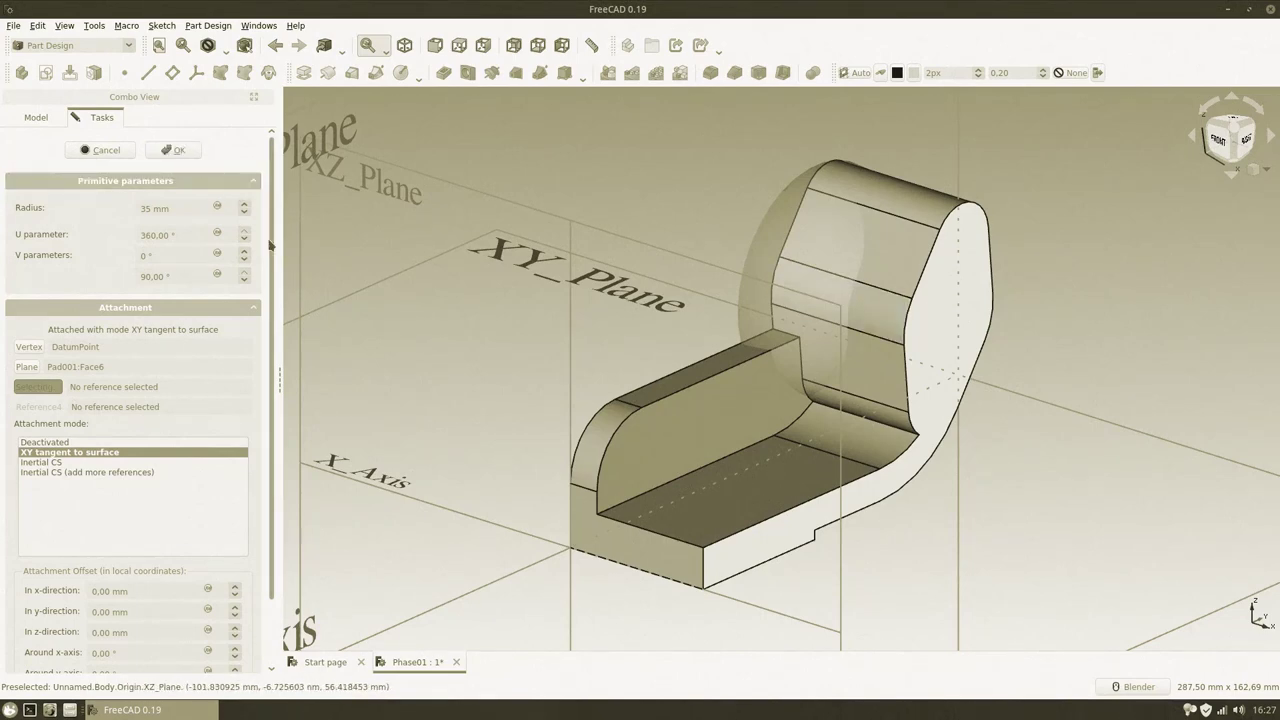
left_click(171, 156)
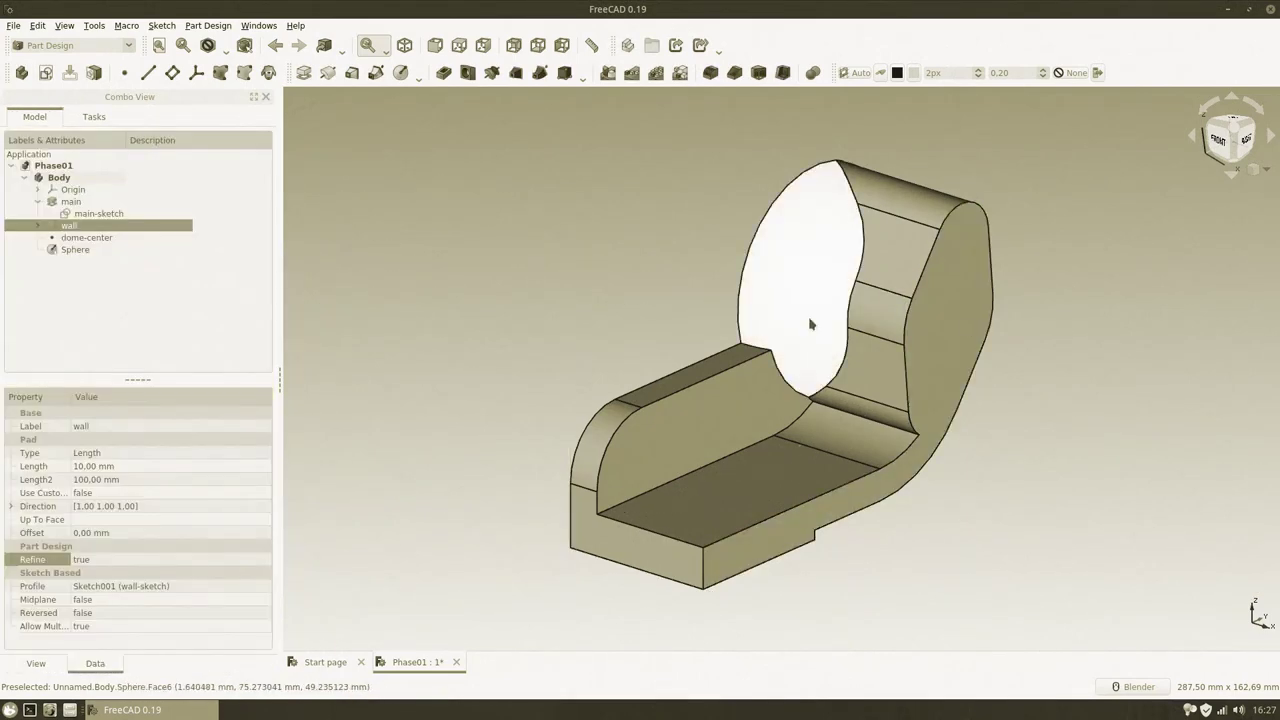
mouse_move(814, 323)
middle_mouse_down()
mouse_move(875, 322)
mouse_move(803, 320)
mouse_move(1266, 180)
middle_mouse_up()
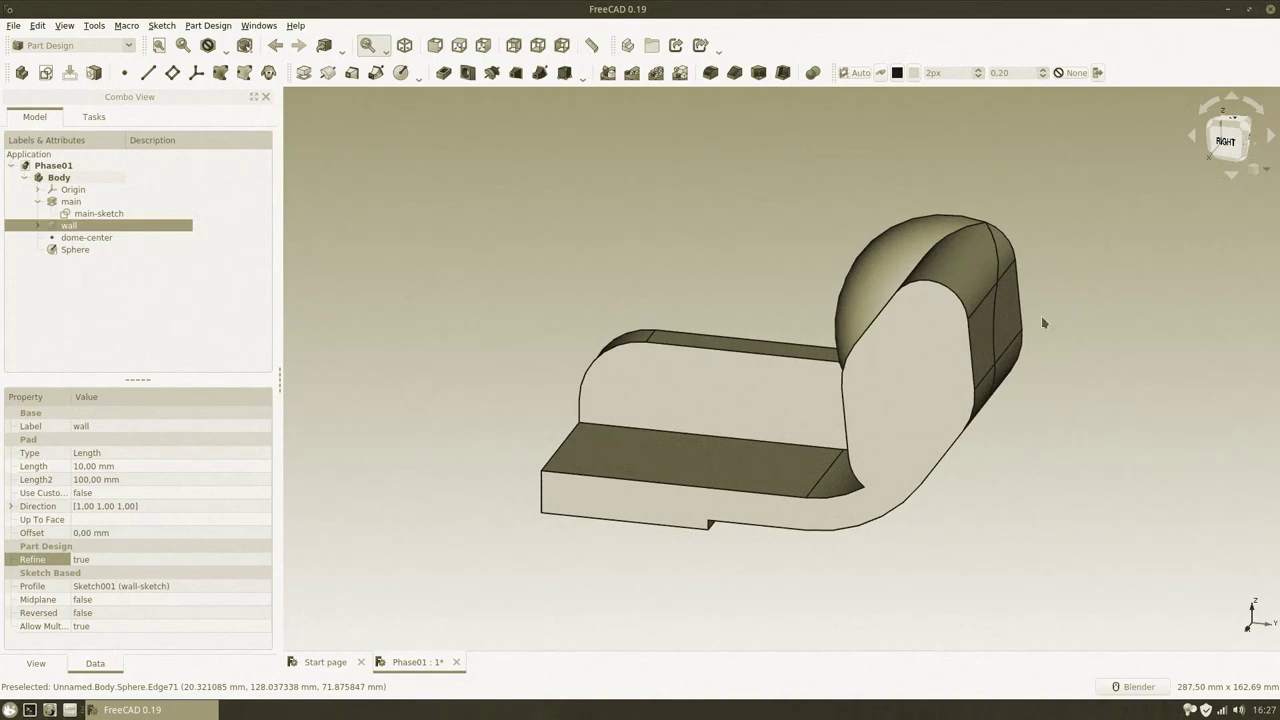
middle_click_drag(1022, 360, 900, 368)
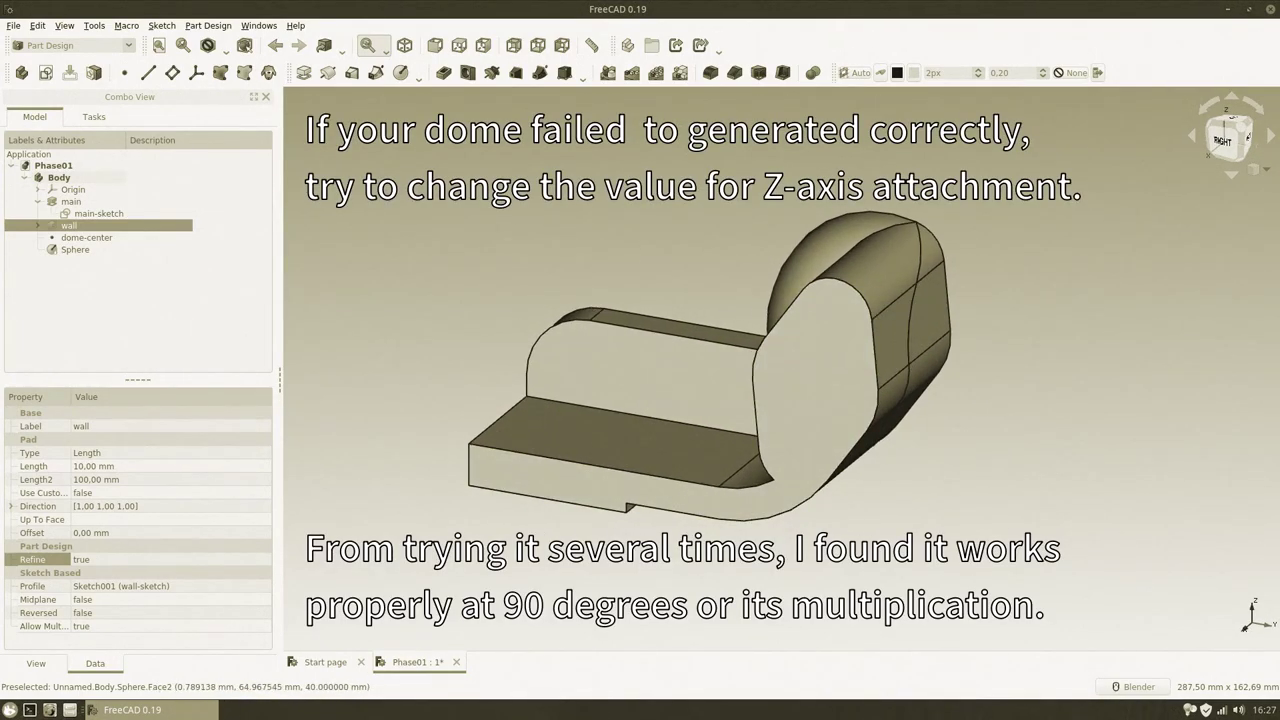
- Edit the Sphere's z-axis attachment rotation and mark it for recompute
left_click(86, 253)
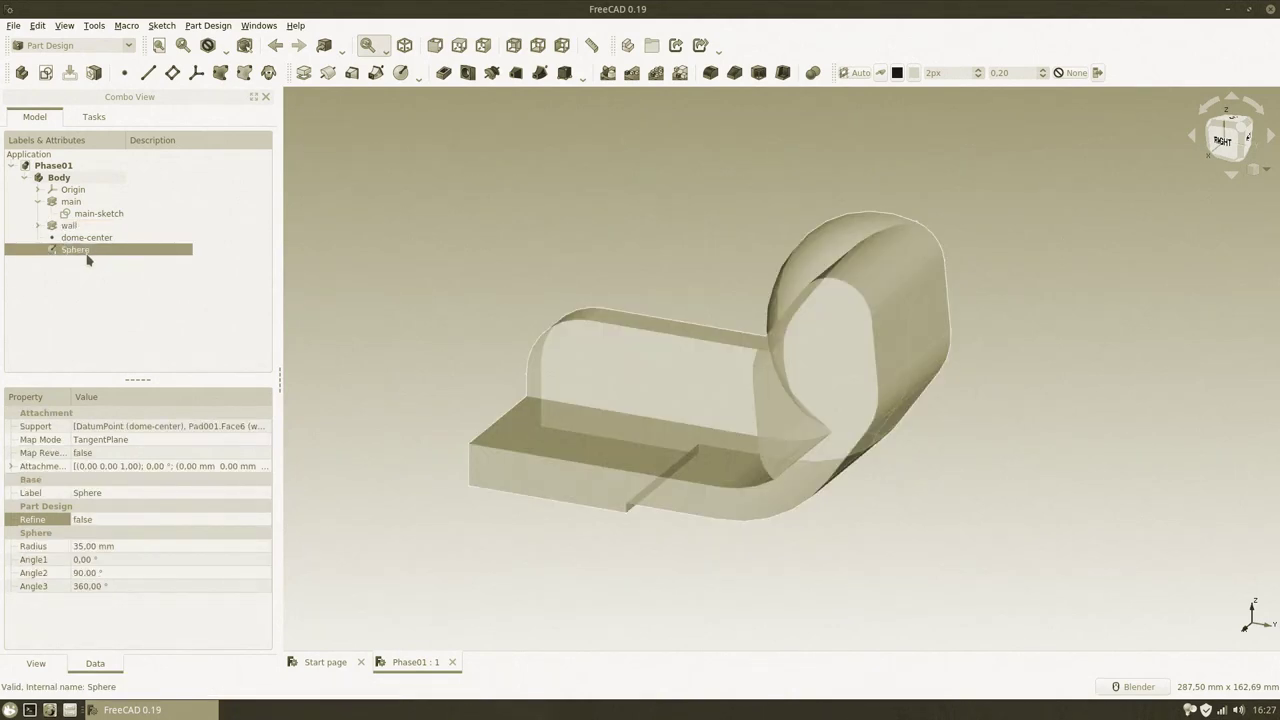
double_click(87, 252)
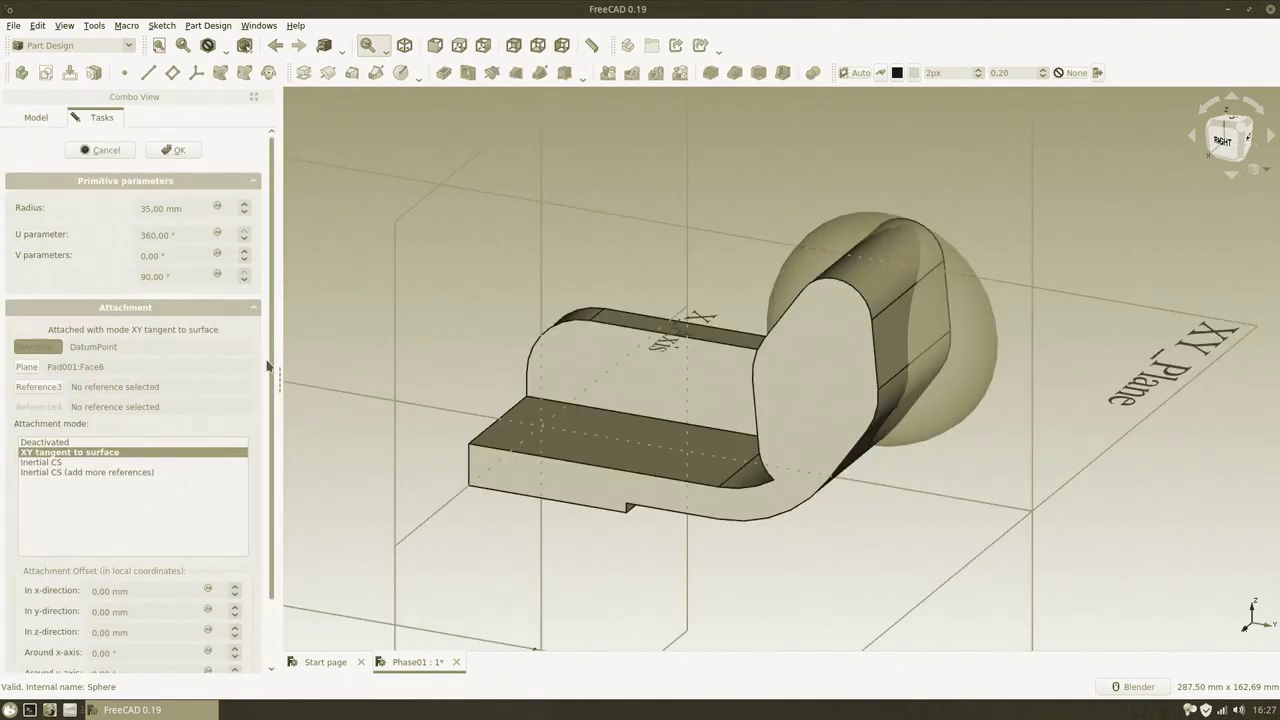
scroll(131, 620, "down", 3)
left_click(124, 617)
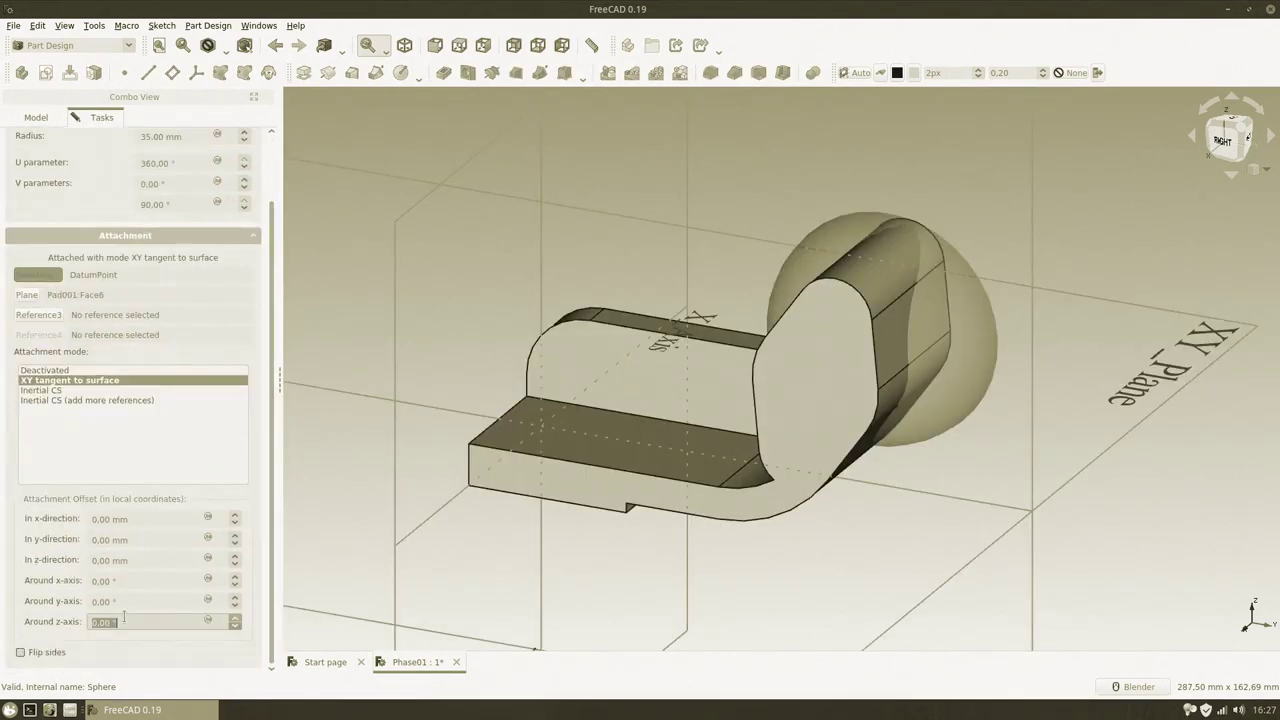
key("Return")
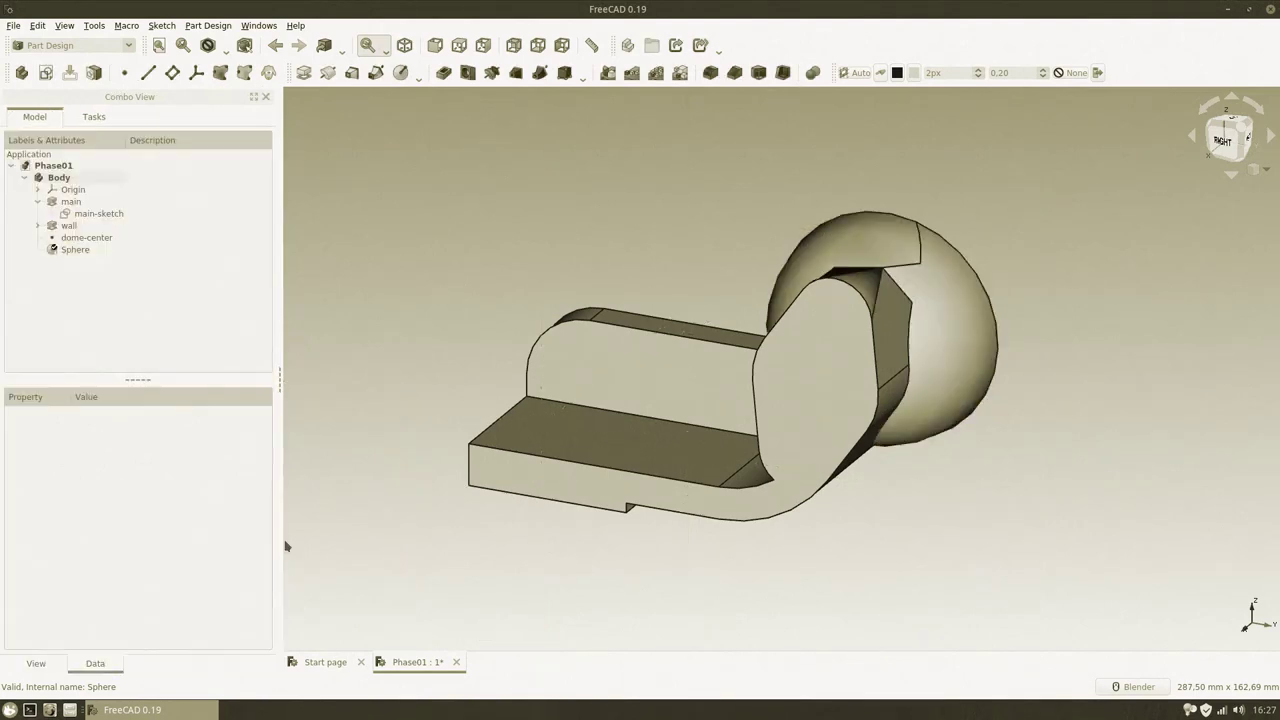
right_click(80, 250)
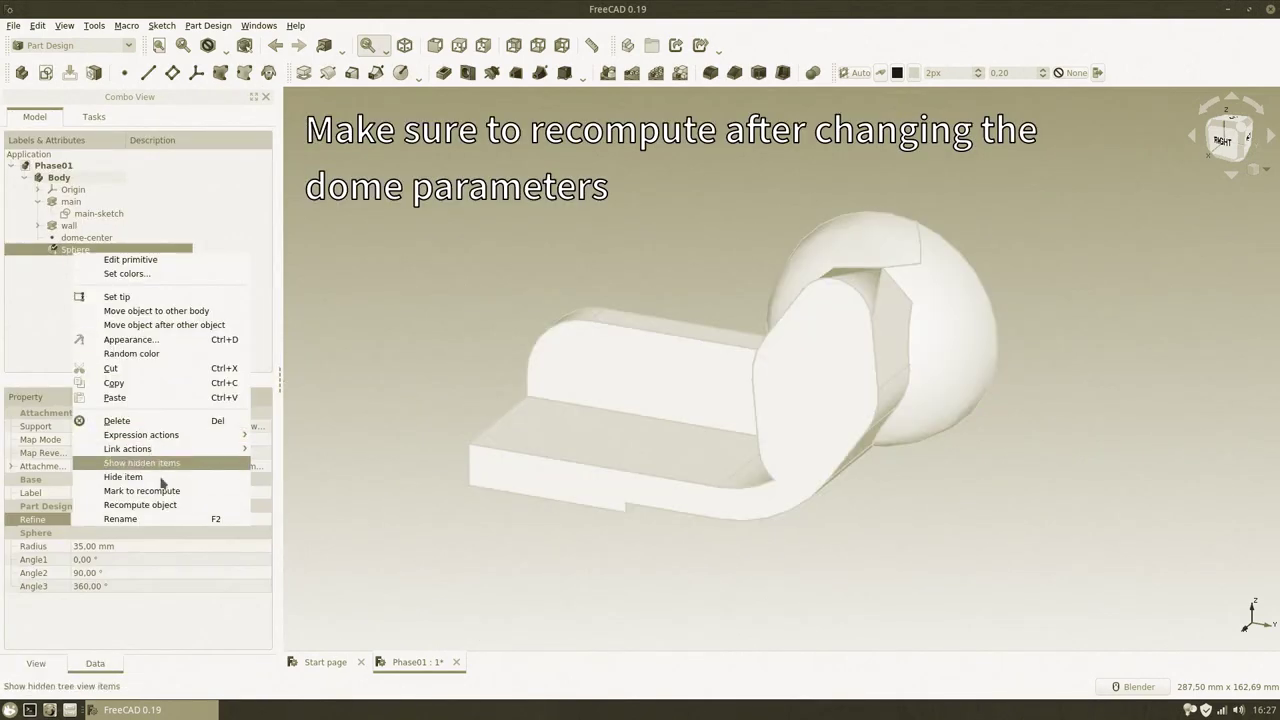
left_click(165, 505)
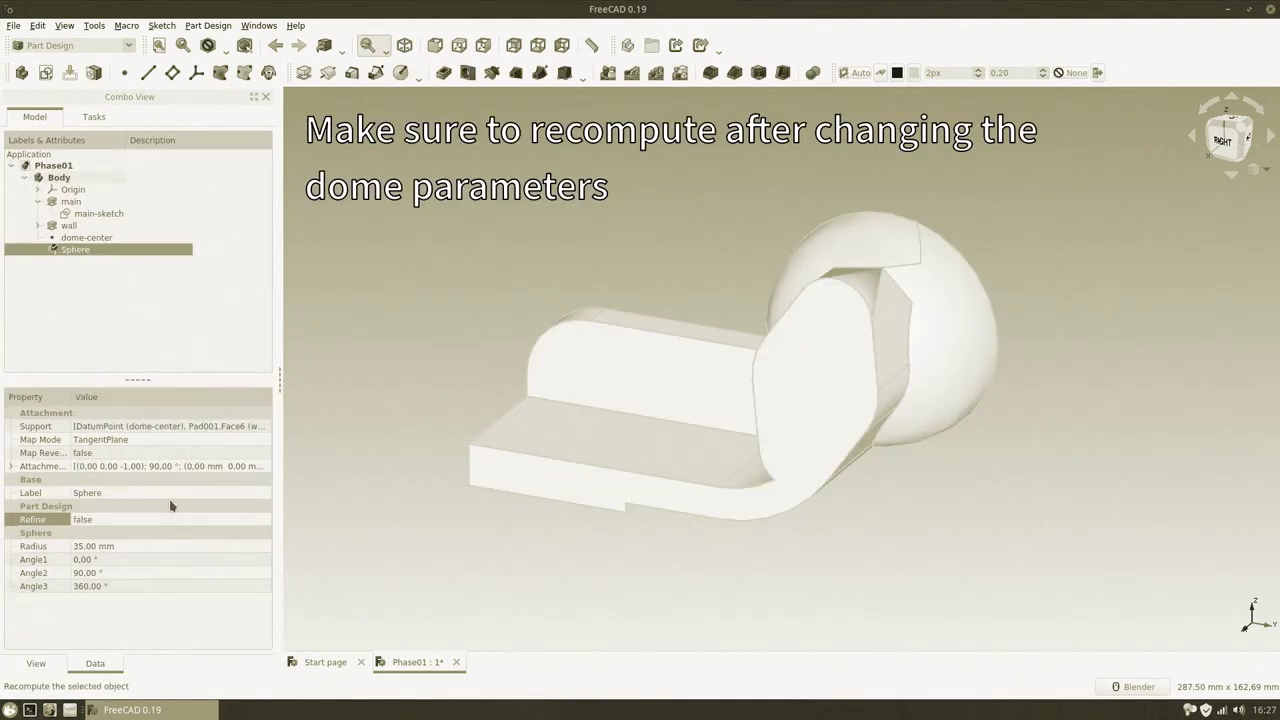
- Recompute the selected features from Body down to Sphere
left_click(62, 178, "shift")
right_click(62, 178)
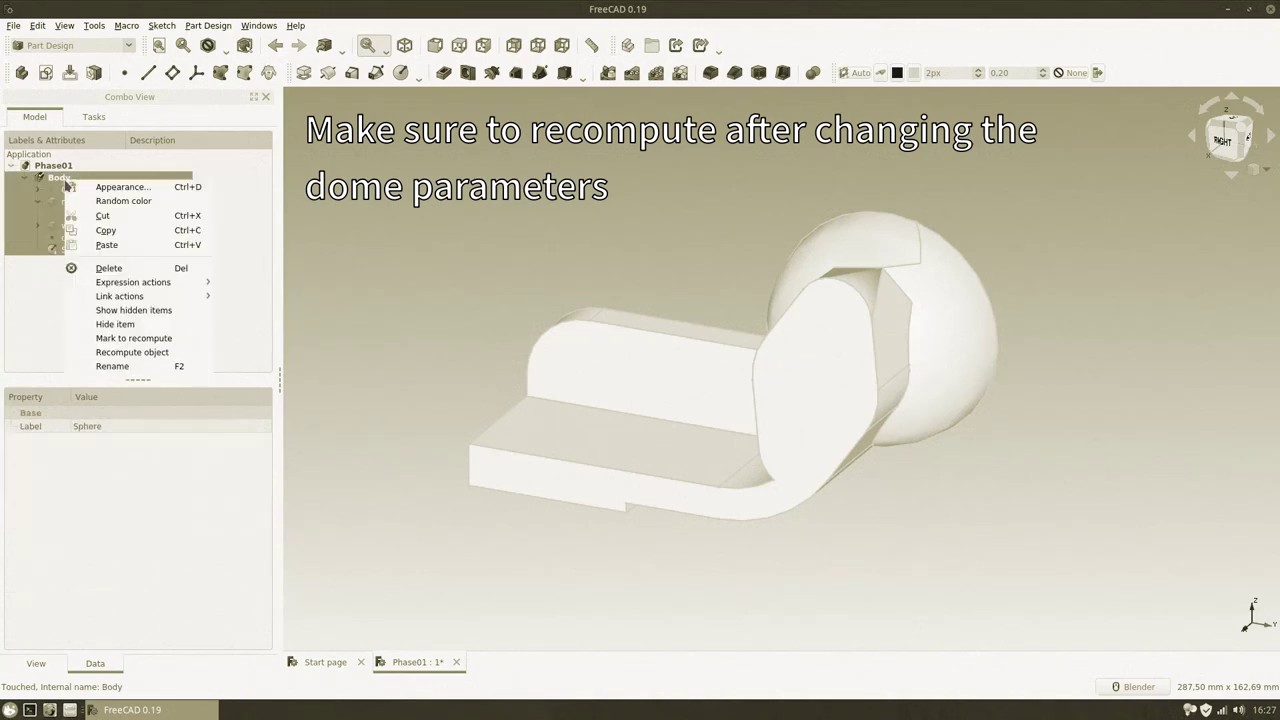
left_click(161, 343)
left_click(391, 296)
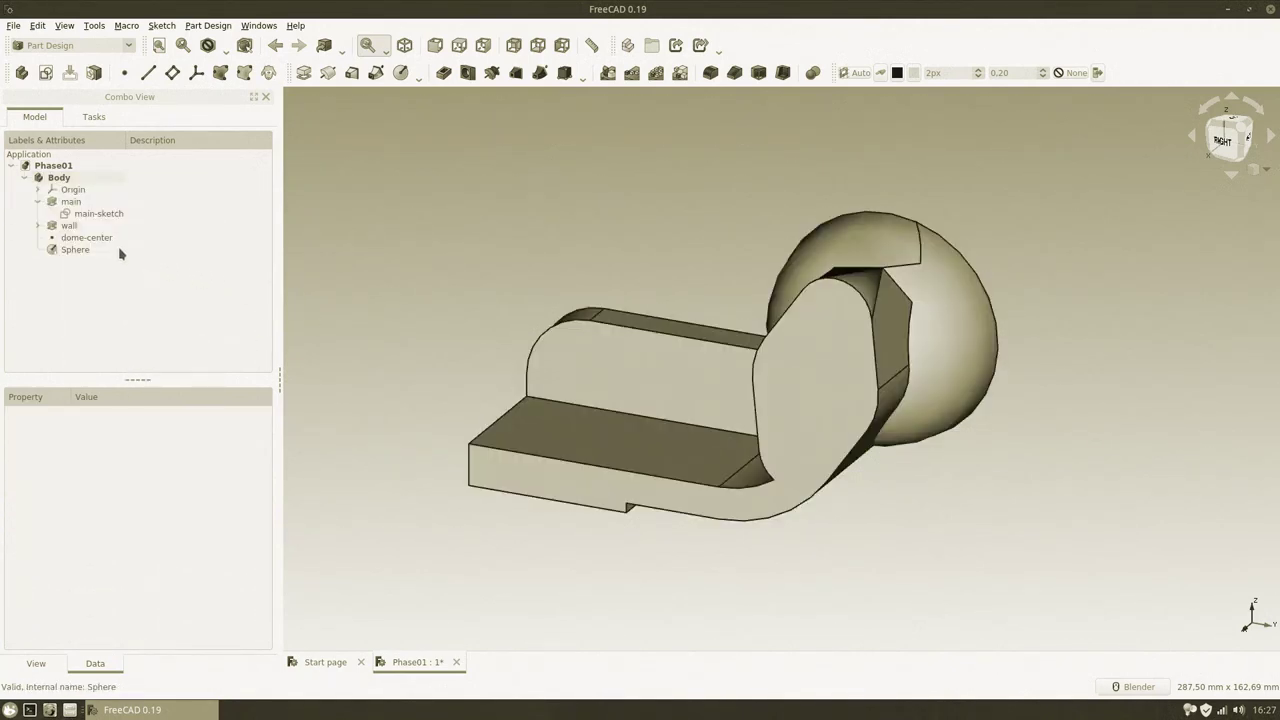
- Set the Sphere's rotation around the z-axis to 90° and mark it for recompute
left_click(91, 251)
double_click(91, 251)
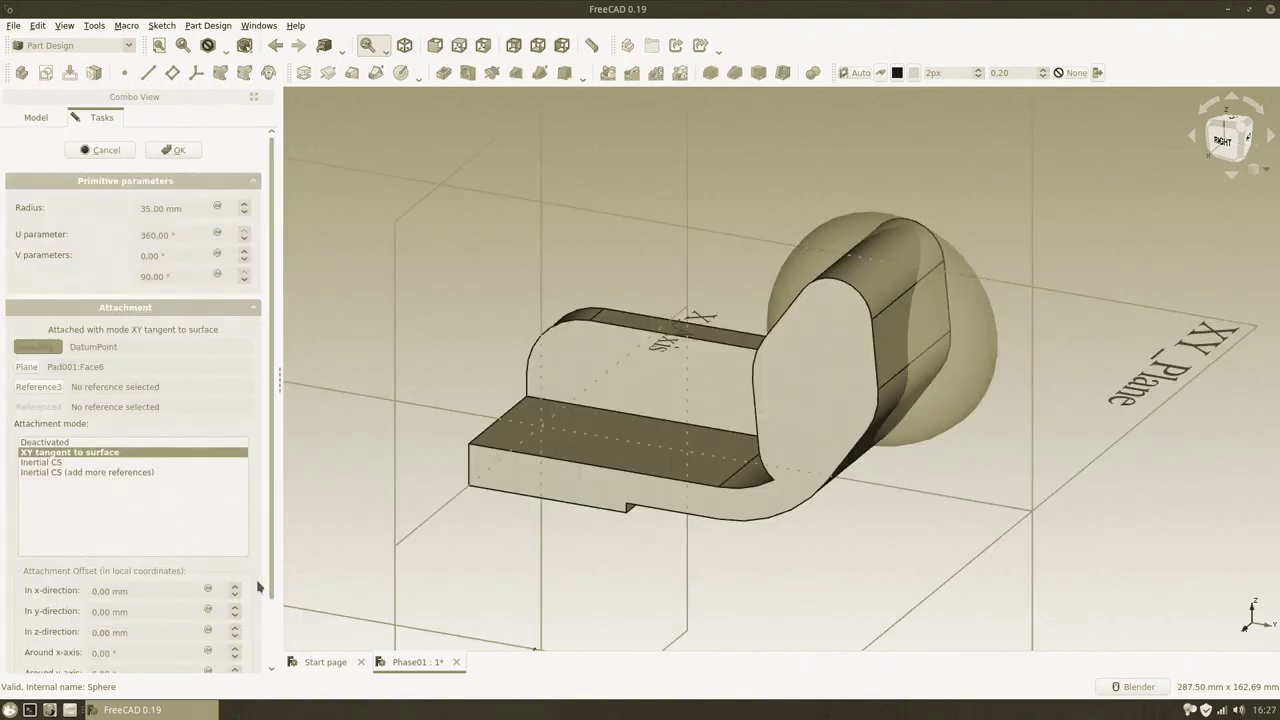
scroll(257, 587, "down", 3)
left_click(169, 617)
key("ctrl+a")
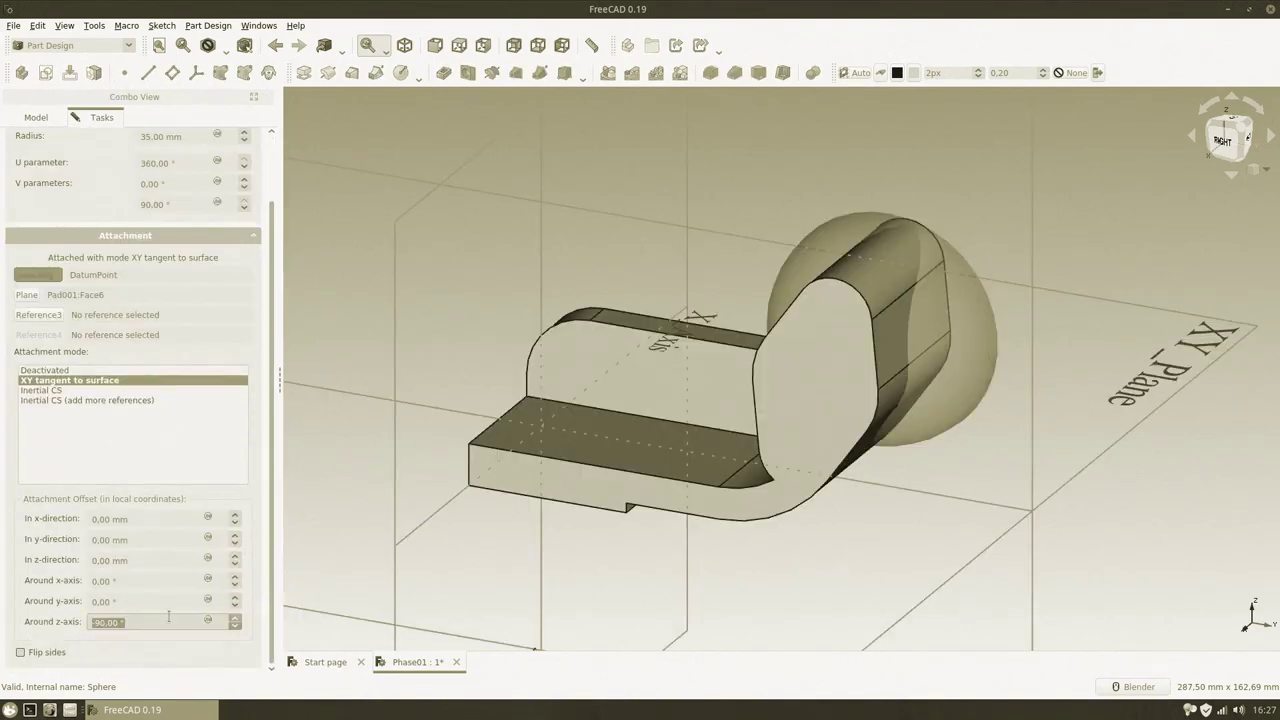
type("90")
key("Return")
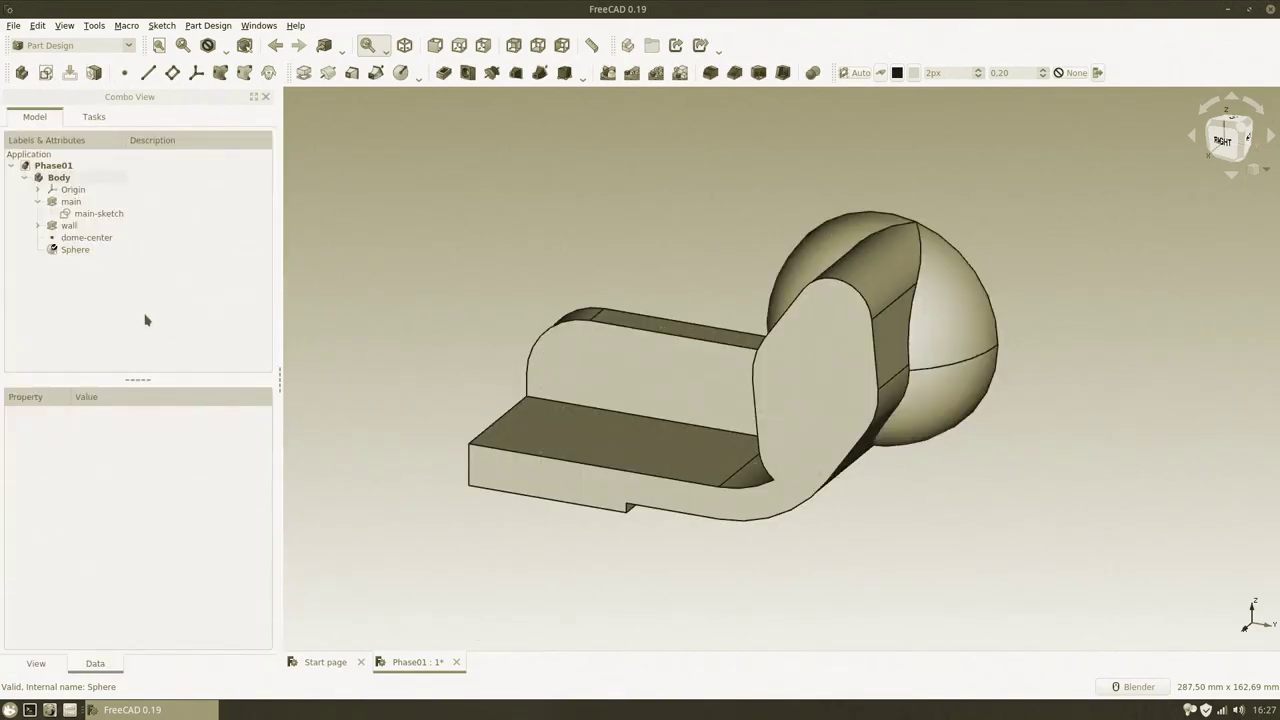
right_click(90, 251)
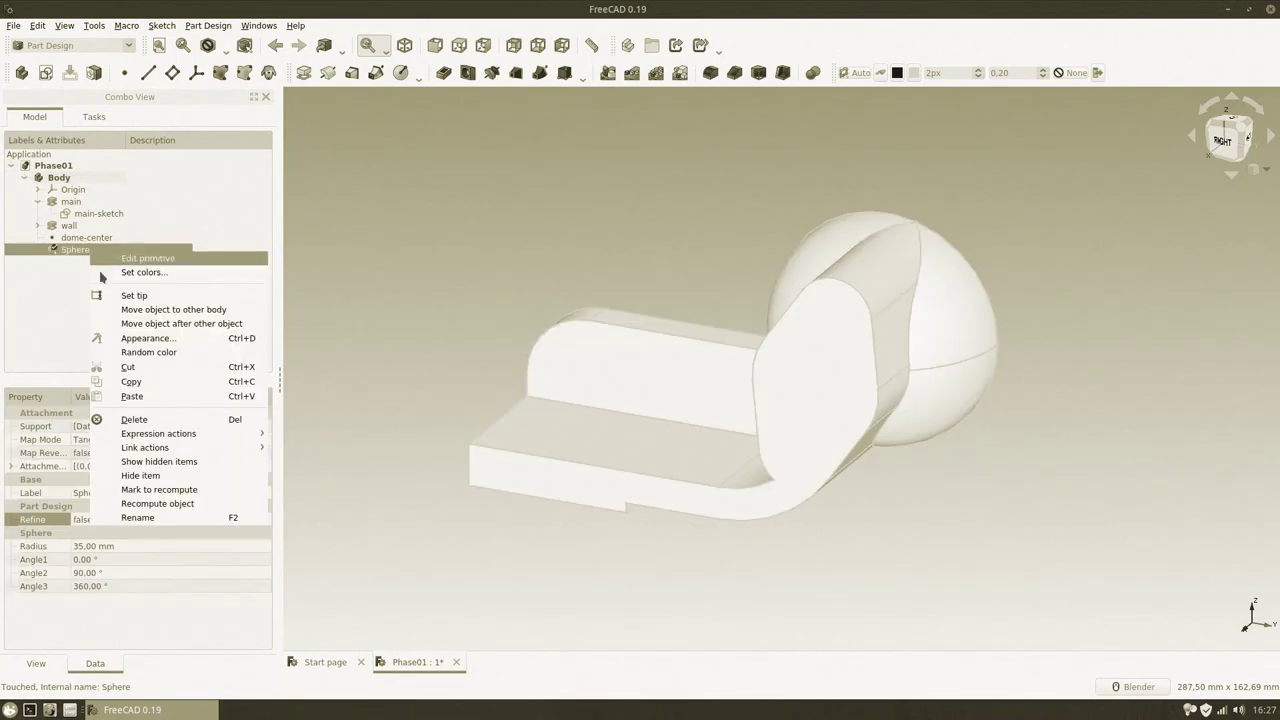
left_click(194, 496)
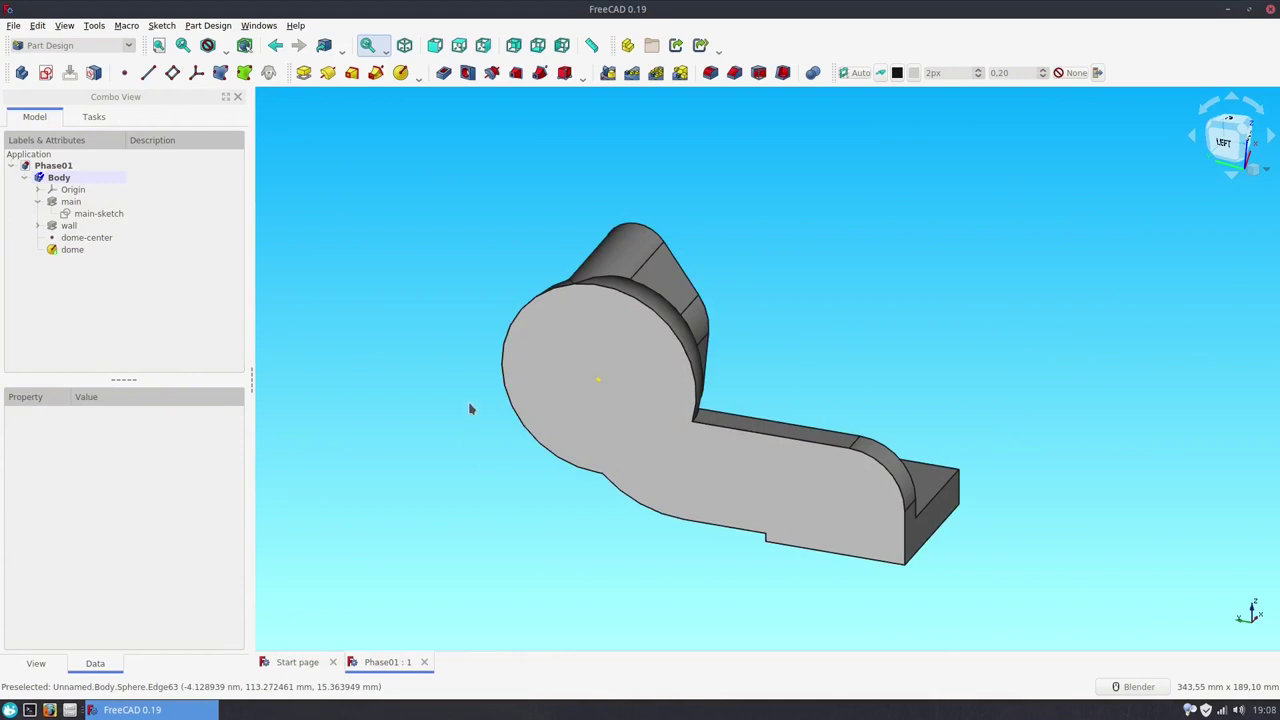
- Add a subtractive sphere attached to the dome-center point
left_click(567, 73)
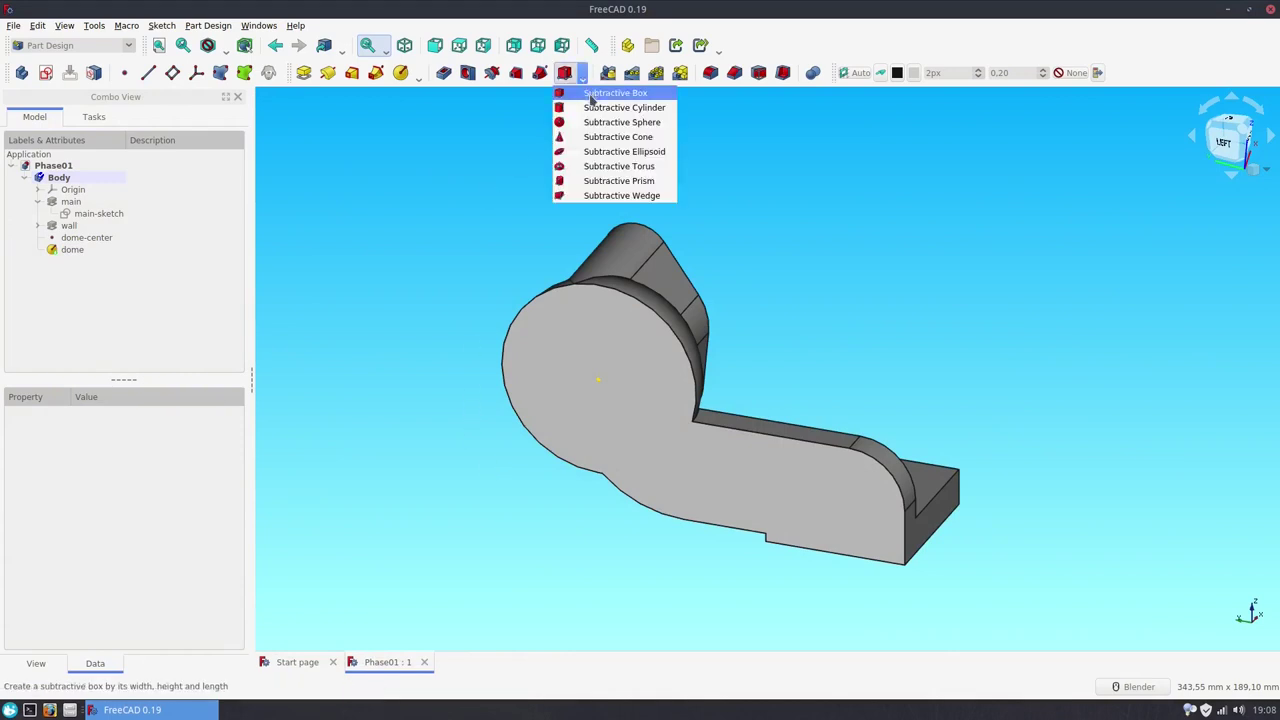
left_click(603, 123)
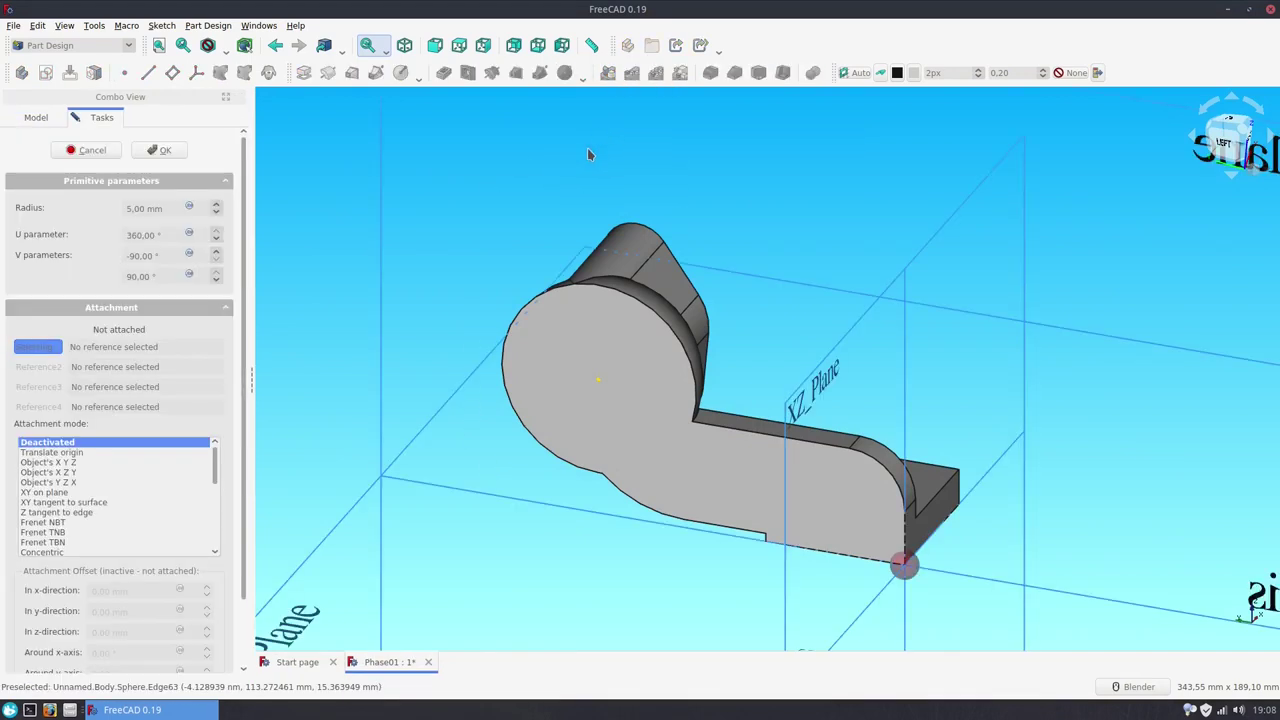
left_click(598, 381)
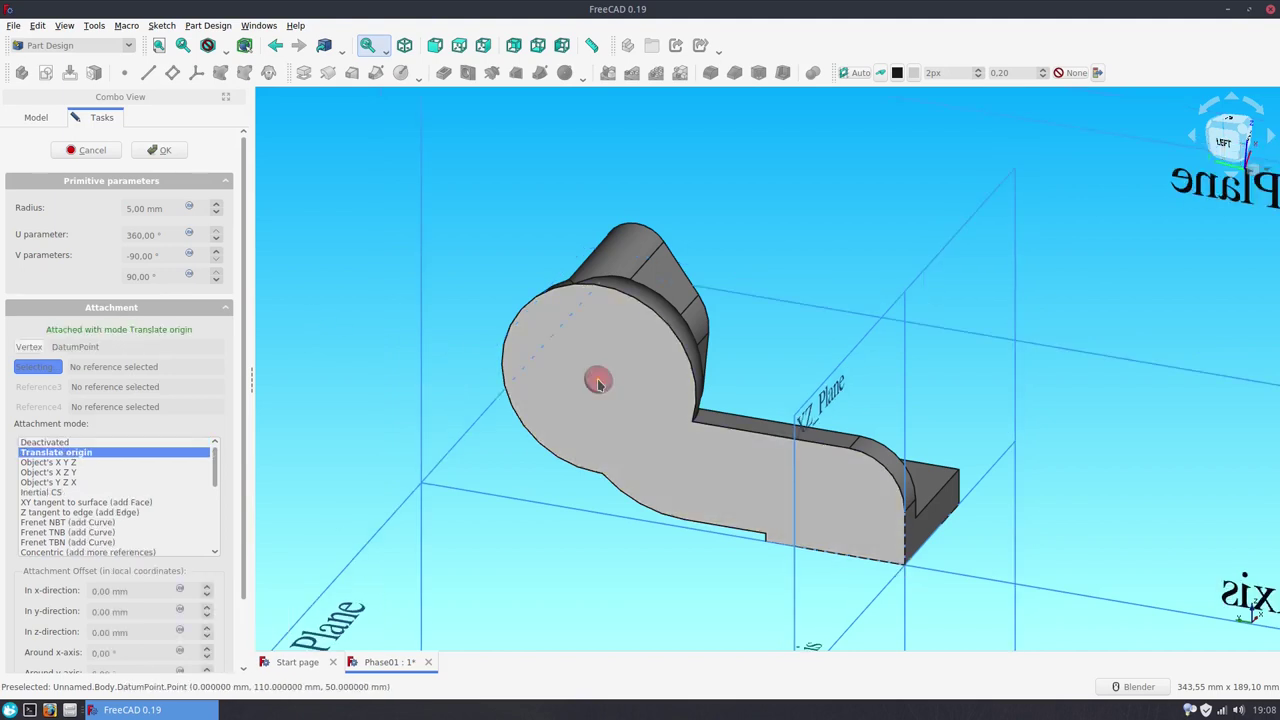
- Set its radius formula to <<dome>>.Radius-4mm and confirm the subtractive sphere
left_click(188, 207)
type("<<d")
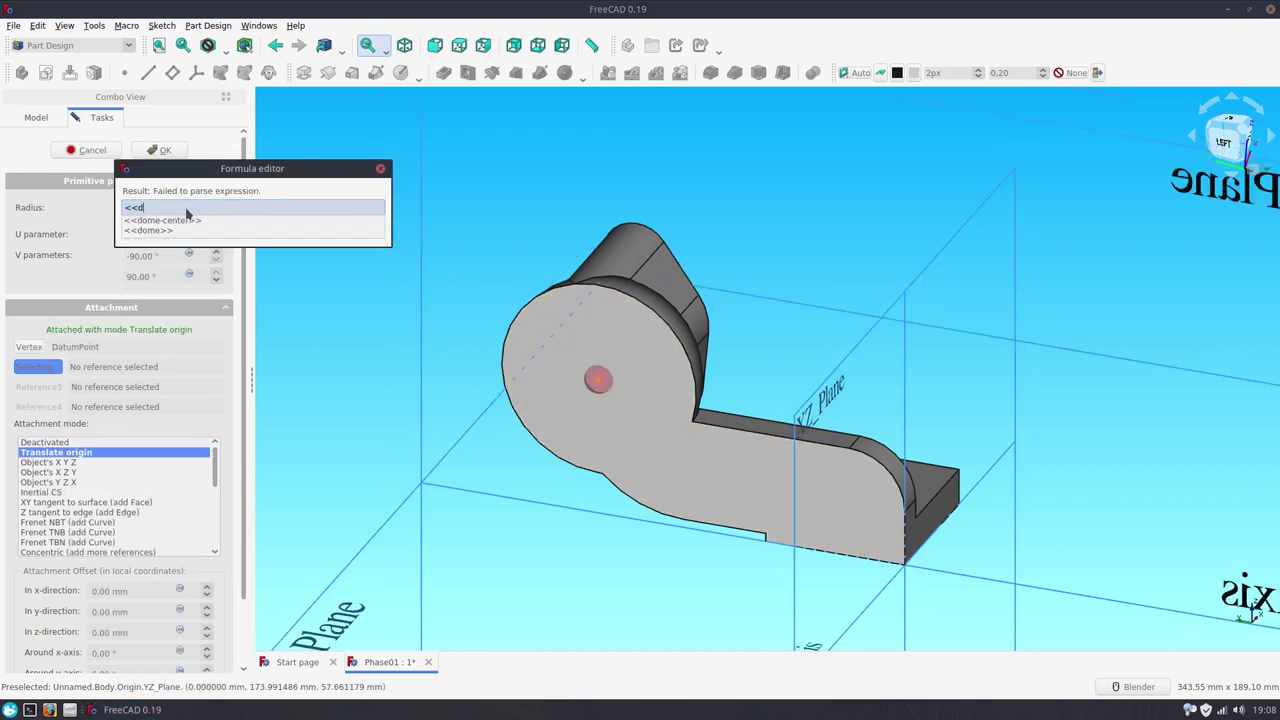
key("Down")
key("Down")
key("Return")
type(".r")
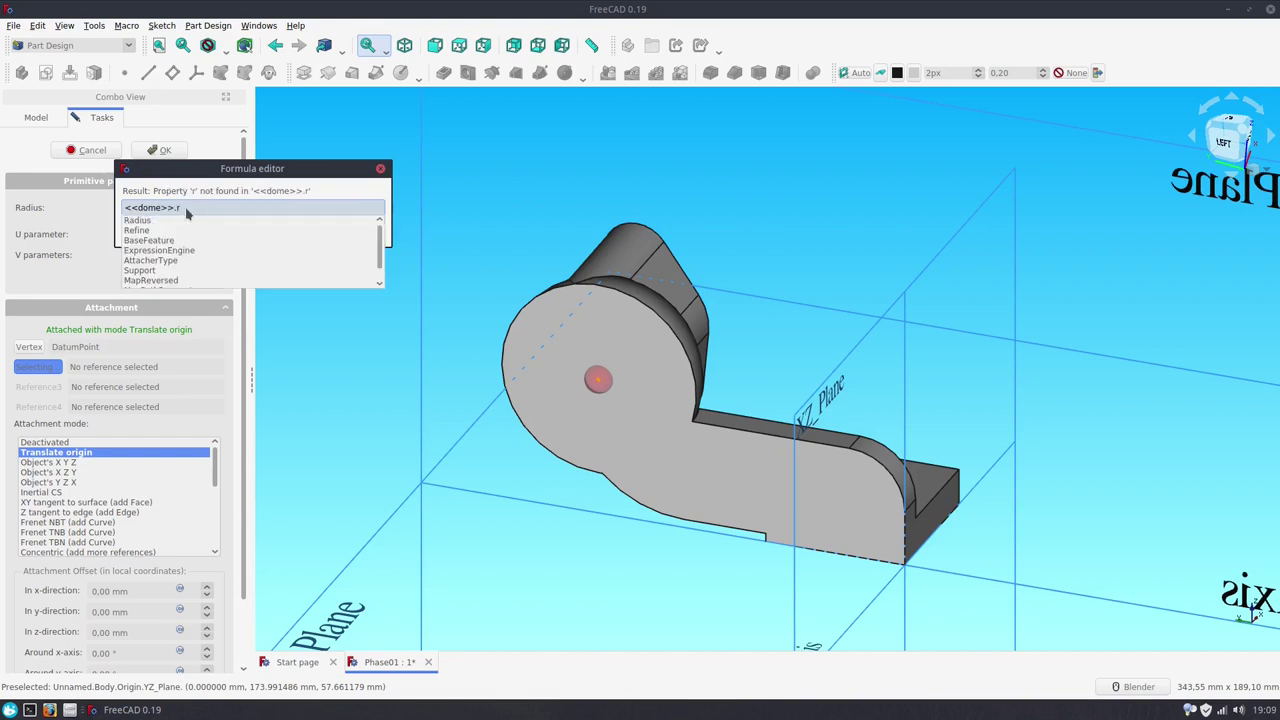
key("Down")
type("-4")
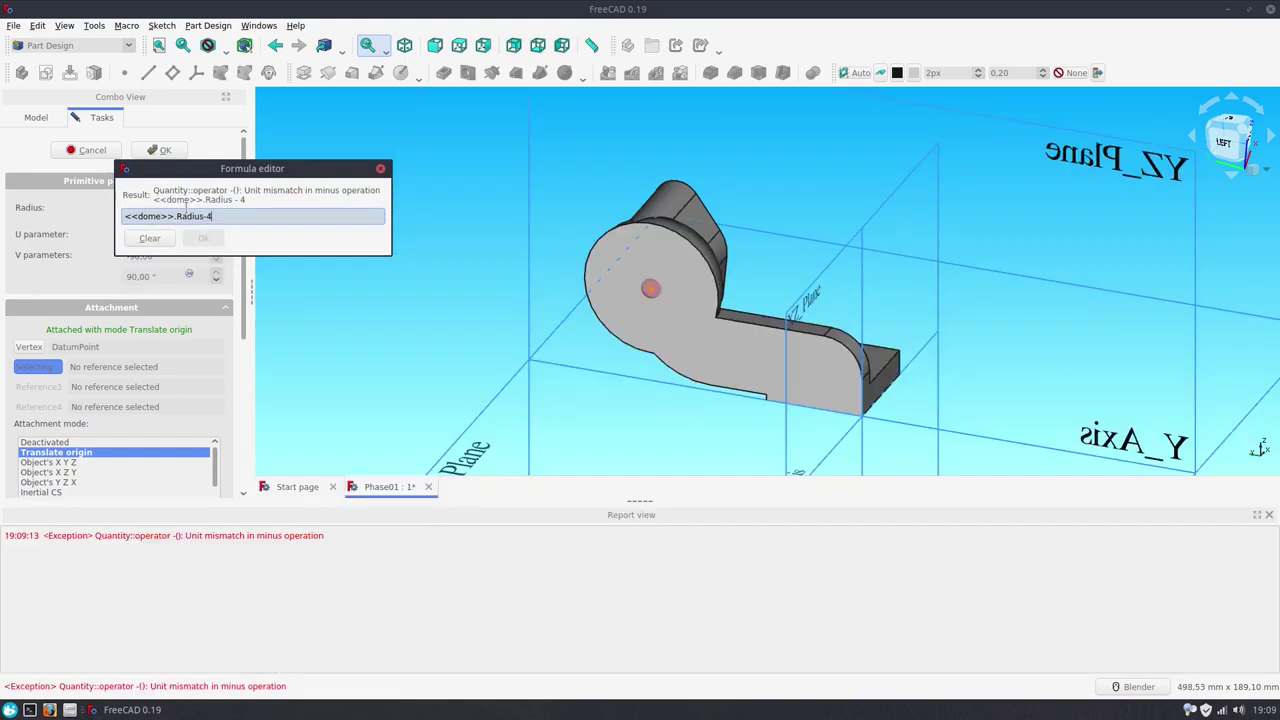
type("mm")
left_click(201, 230)
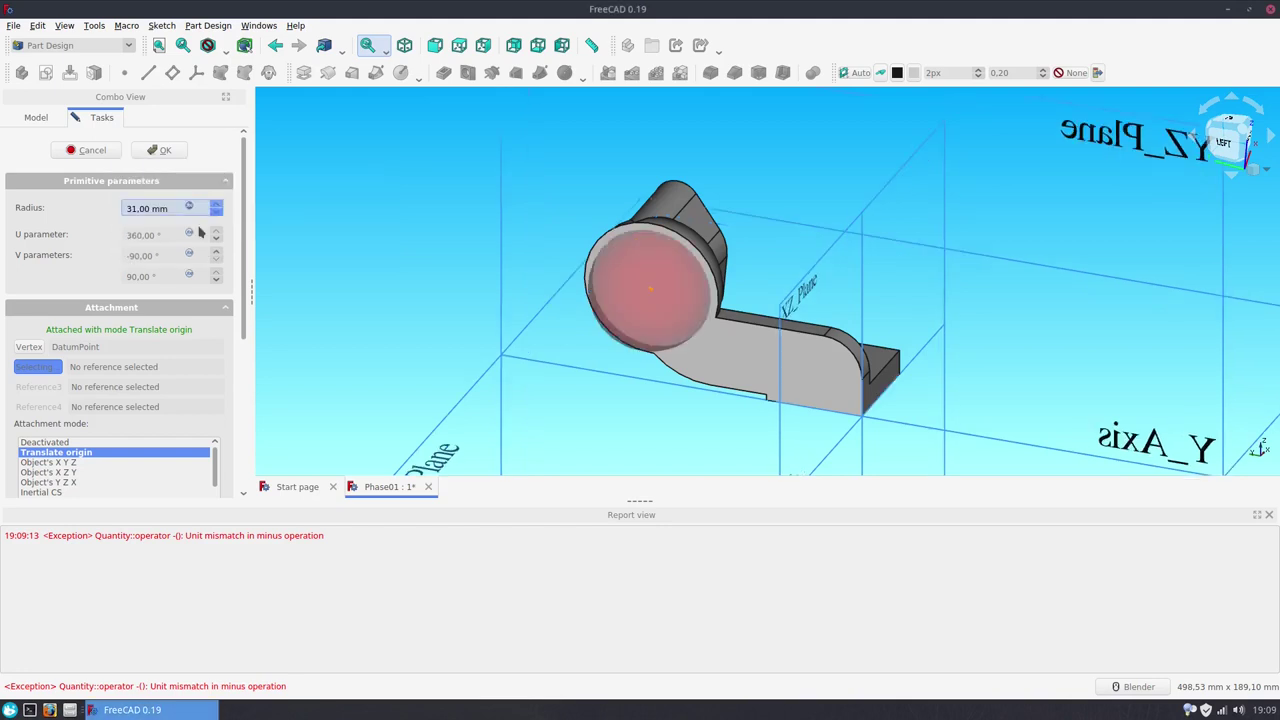
left_click(1268, 515)
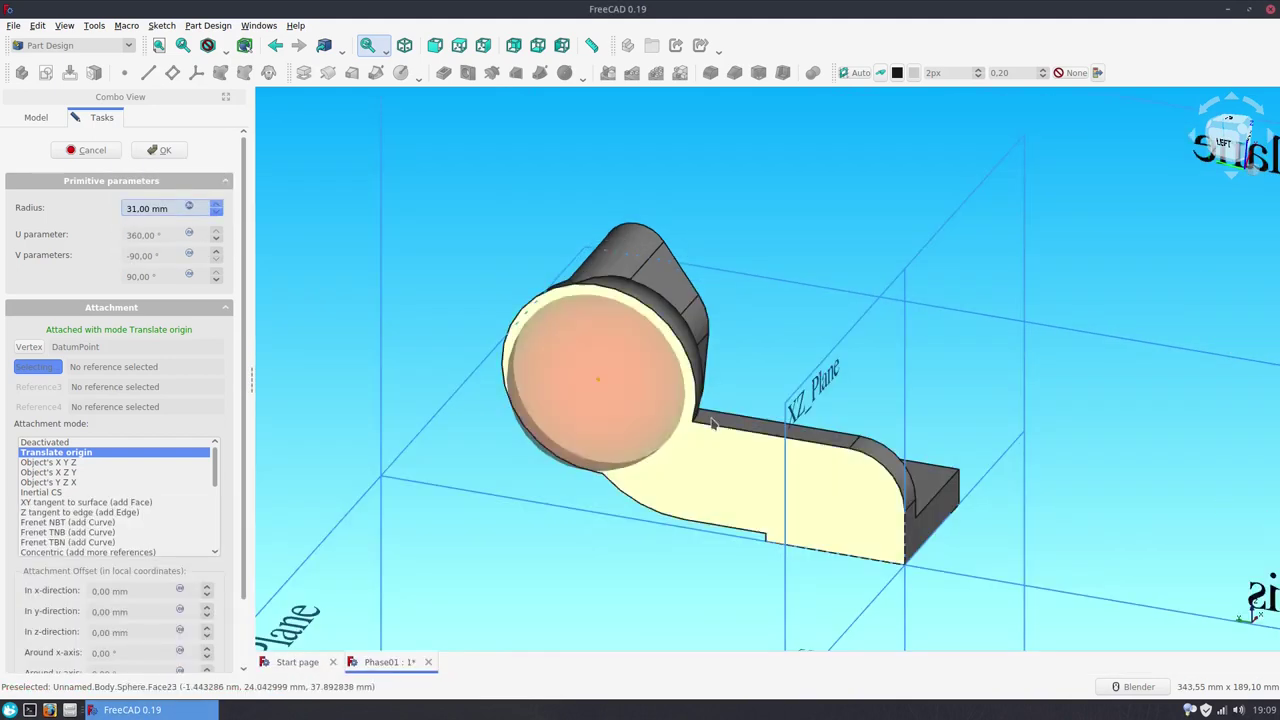
left_click(145, 150)
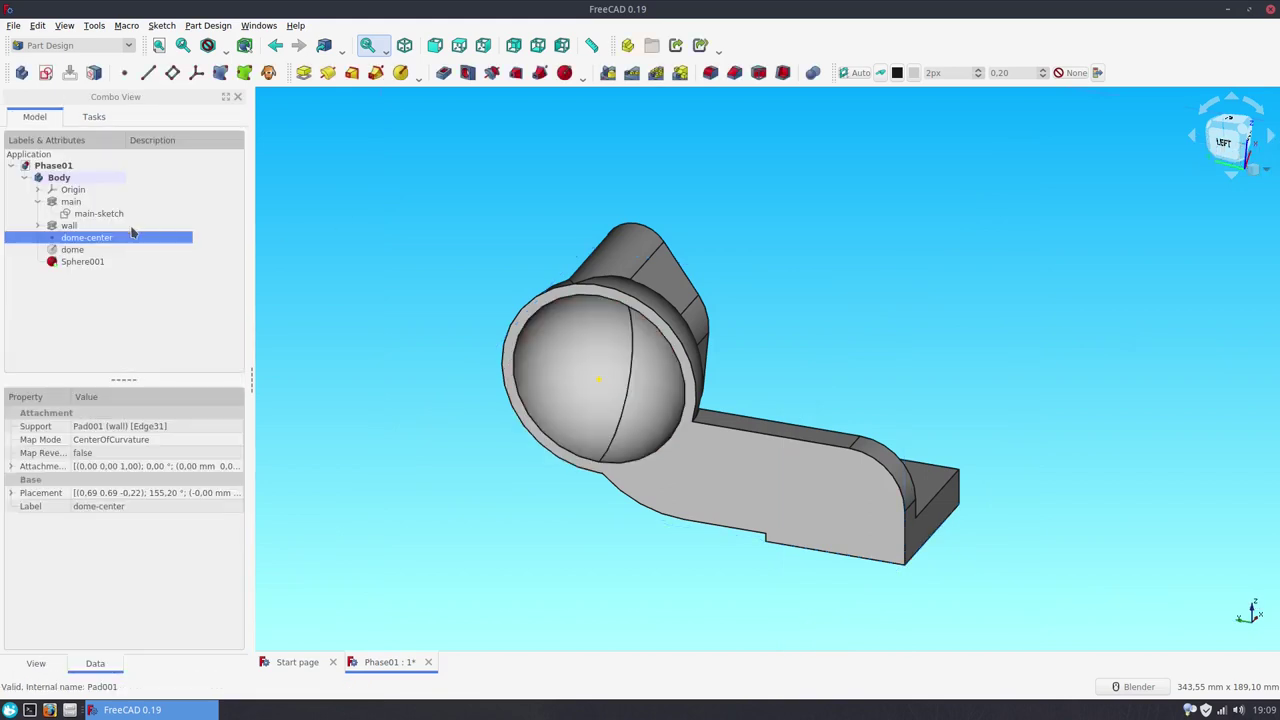
- Rename Sphere001 to 'dome-pocket'
left_click(89, 262)
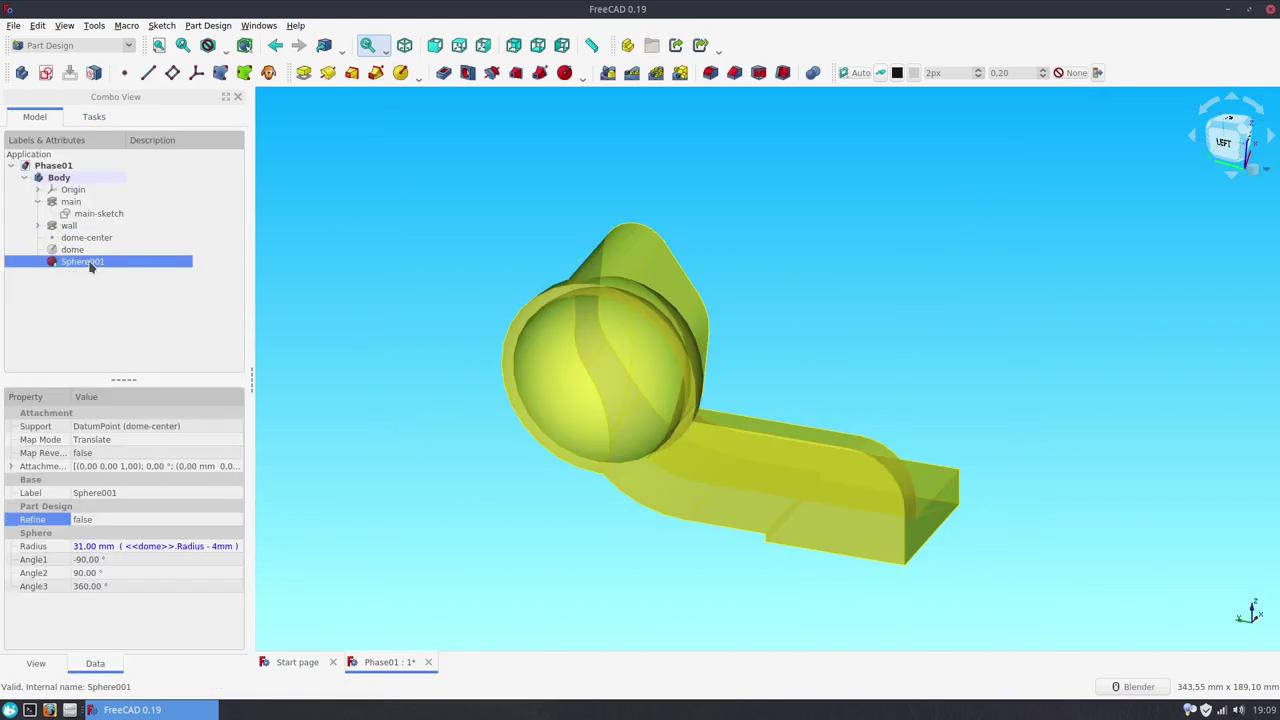
left_click(89, 262)
type("dome-pocket")
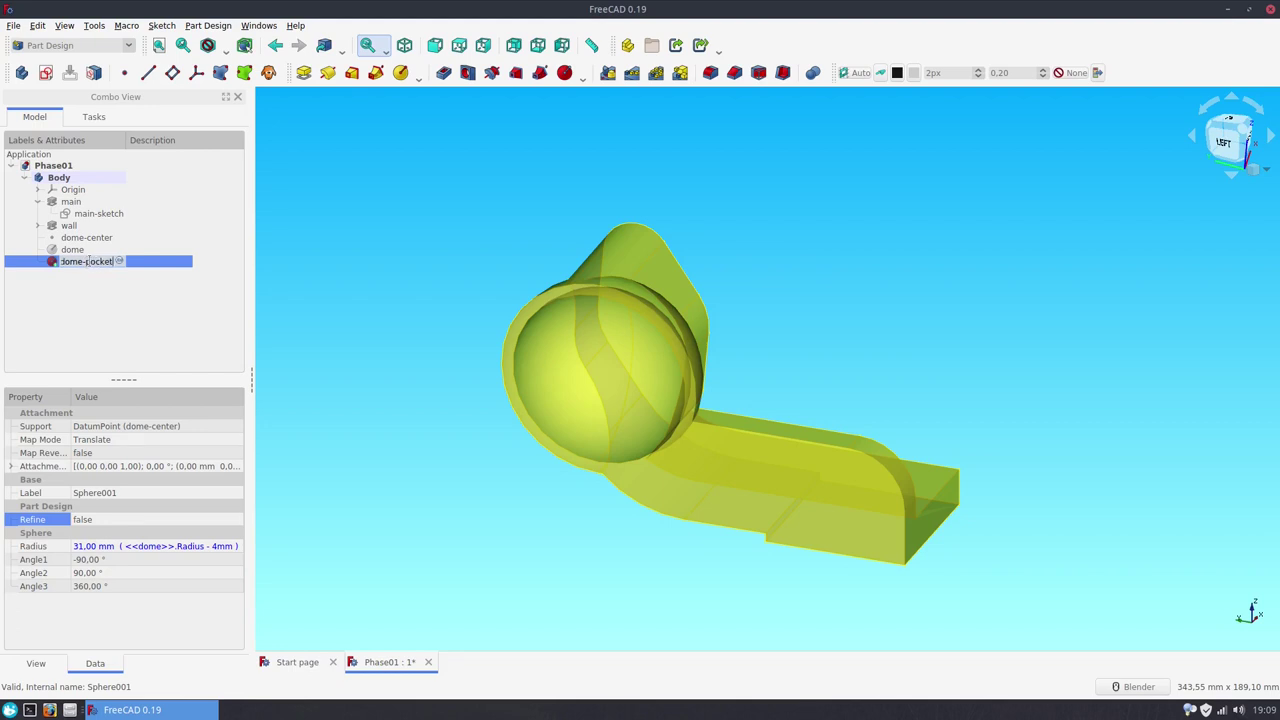
key("Return")
left_click(321, 261)
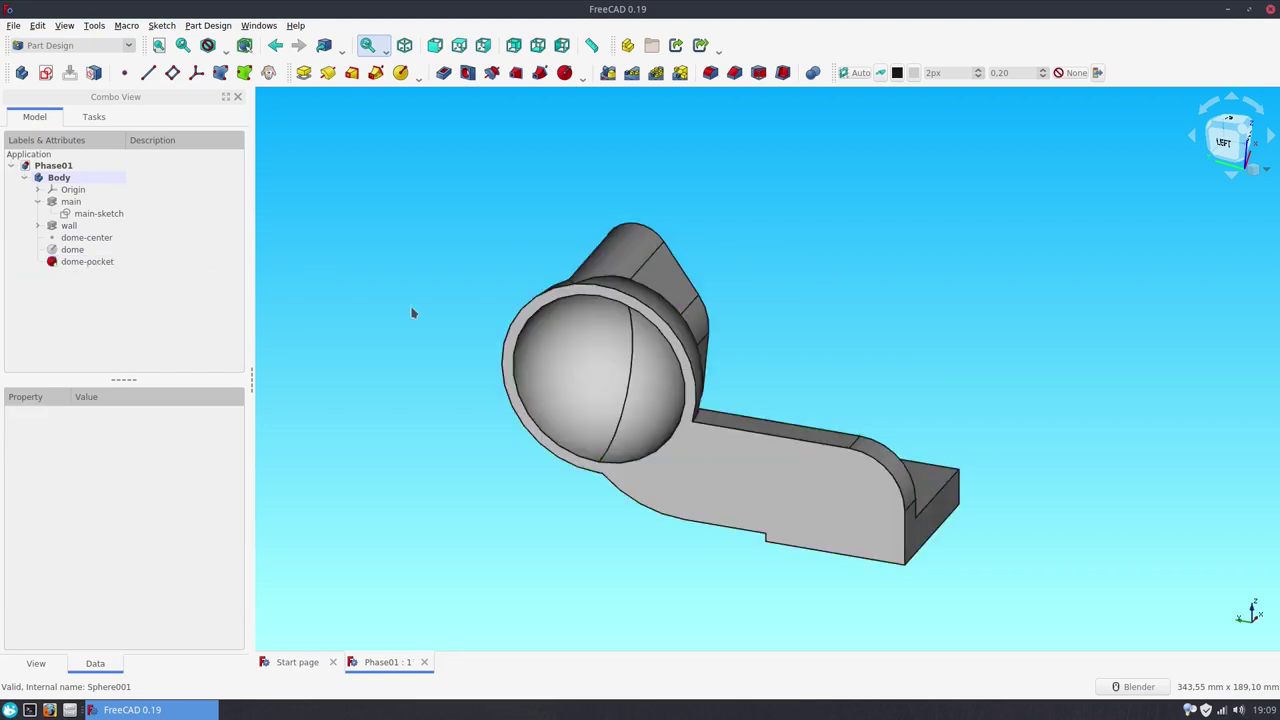
mouse_move(1038, 423)
middle_mouse_down()
mouse_move(791, 486)
mouse_move(585, 500)
middle_mouse_up()
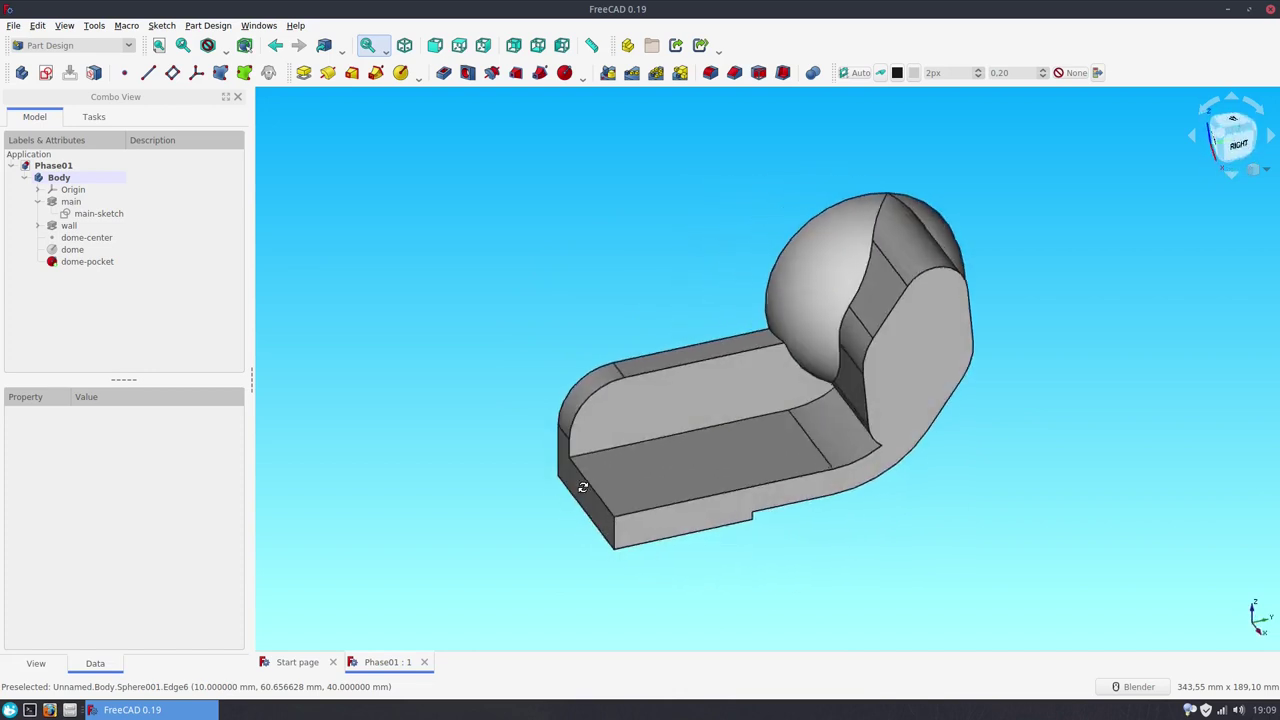
- Create a sketch on the wall's flat end face, referencing its two curved edges
left_click(920, 378)
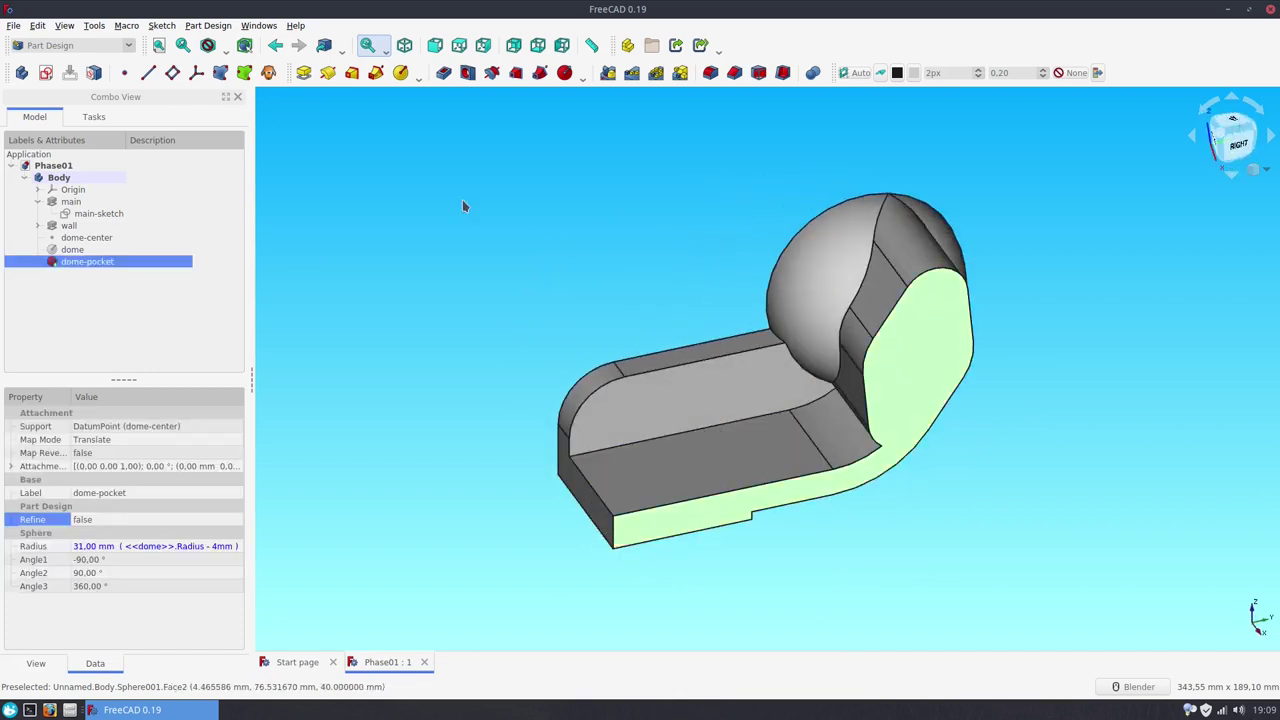
left_click(45, 74)
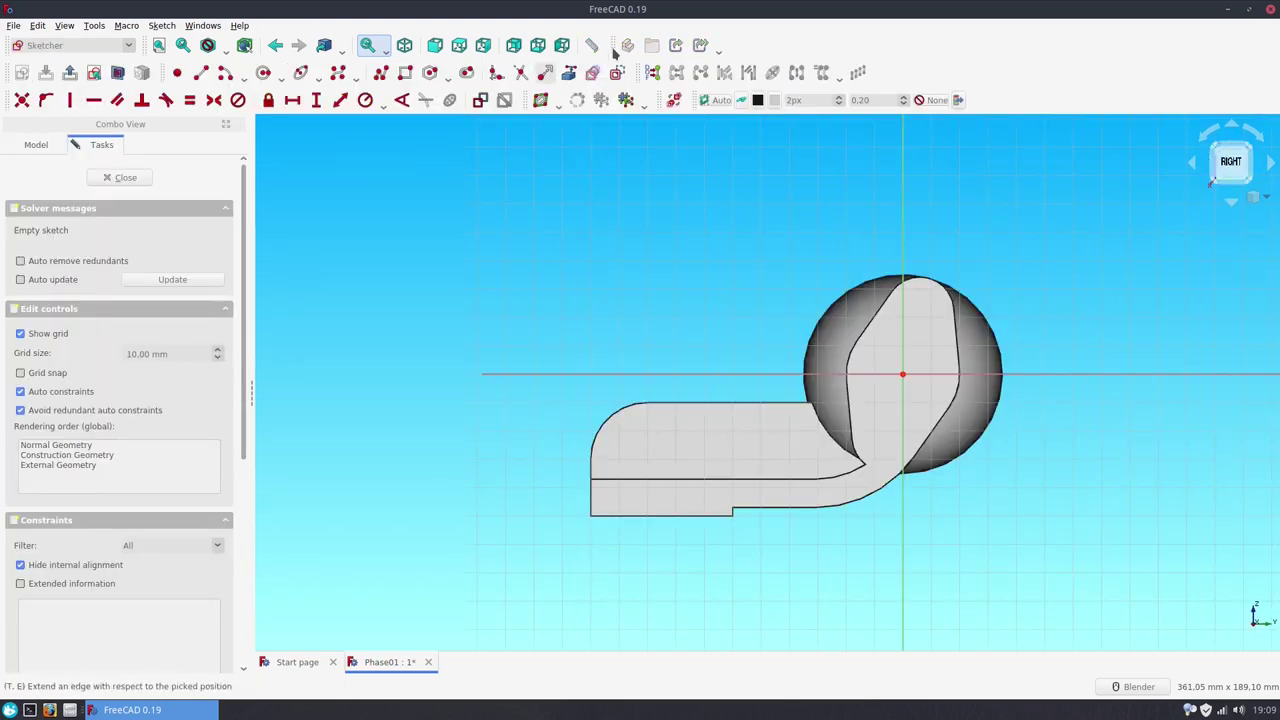
left_click(567, 74)
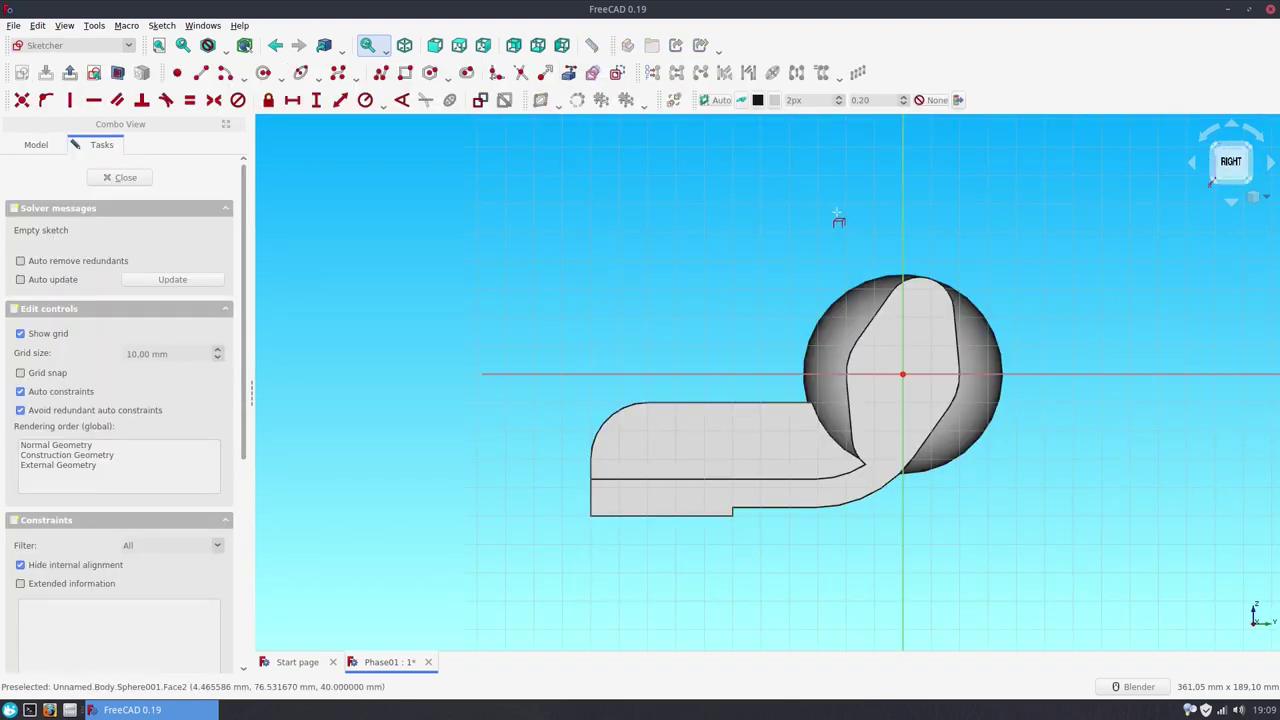
left_click(941, 294)
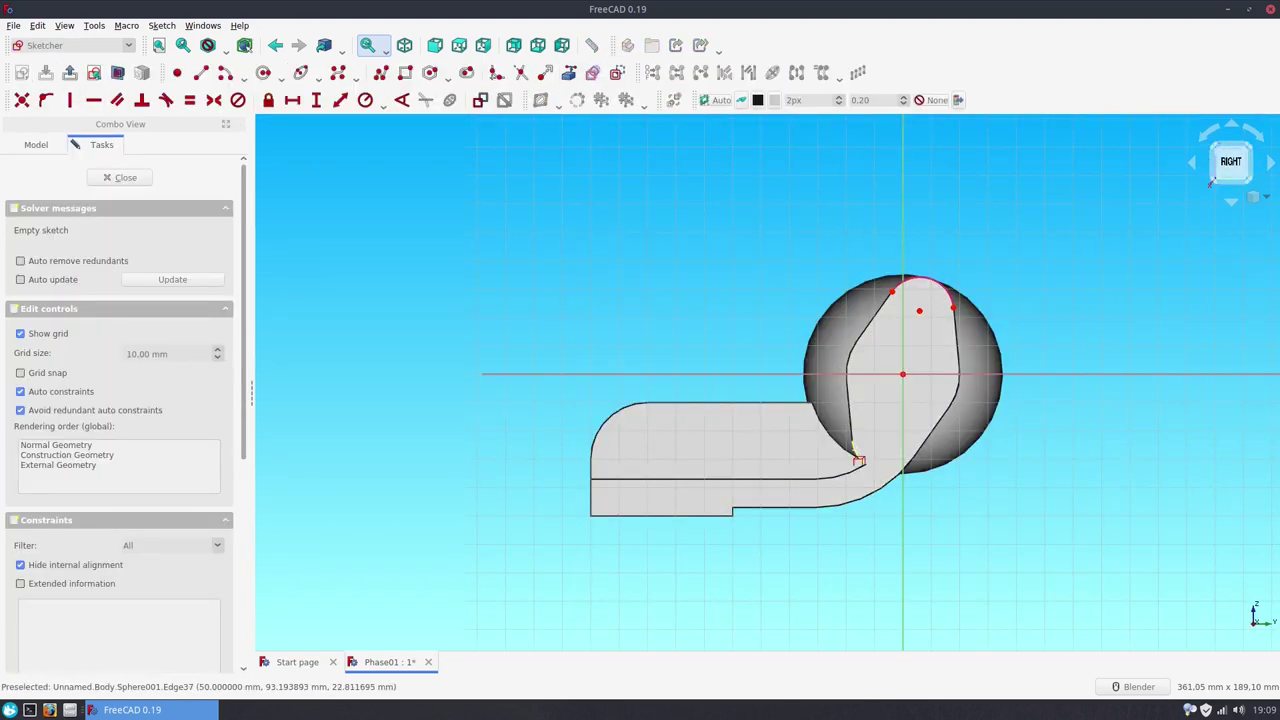
left_click(858, 460)
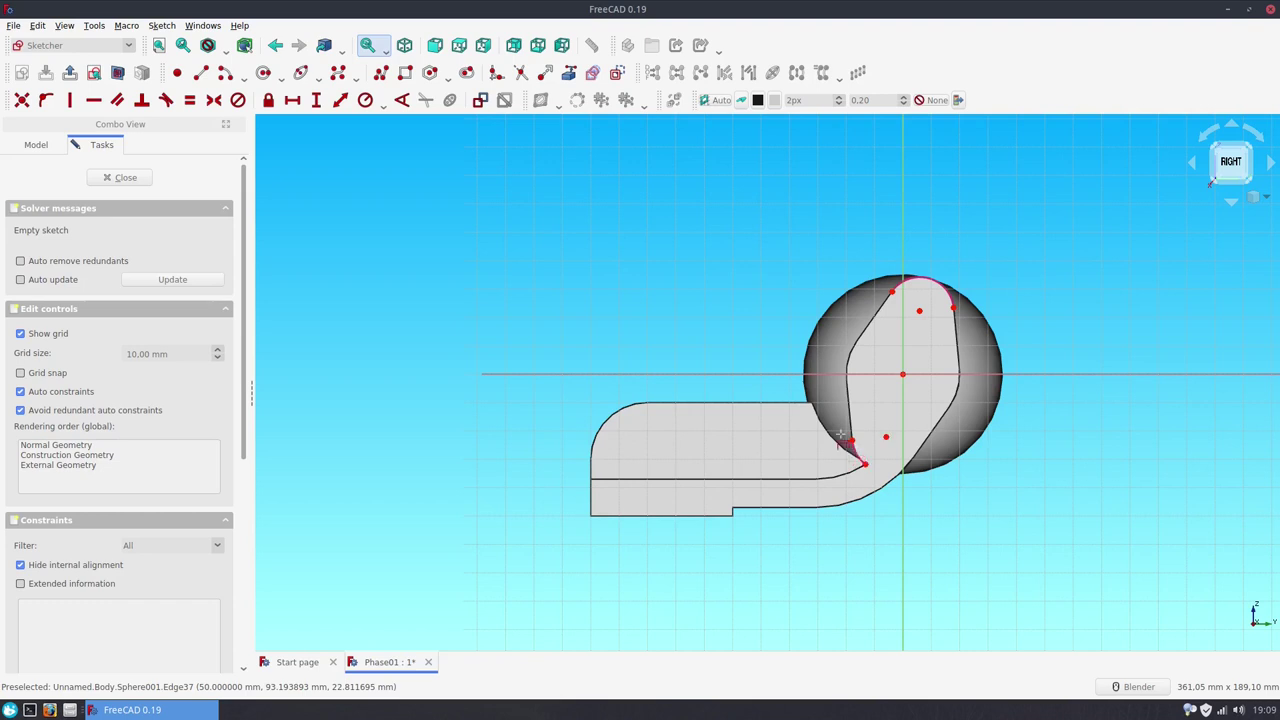
- Draw circles centred on the upper and lower arc centres and close the sketch
left_click(263, 73)
left_click(919, 310)
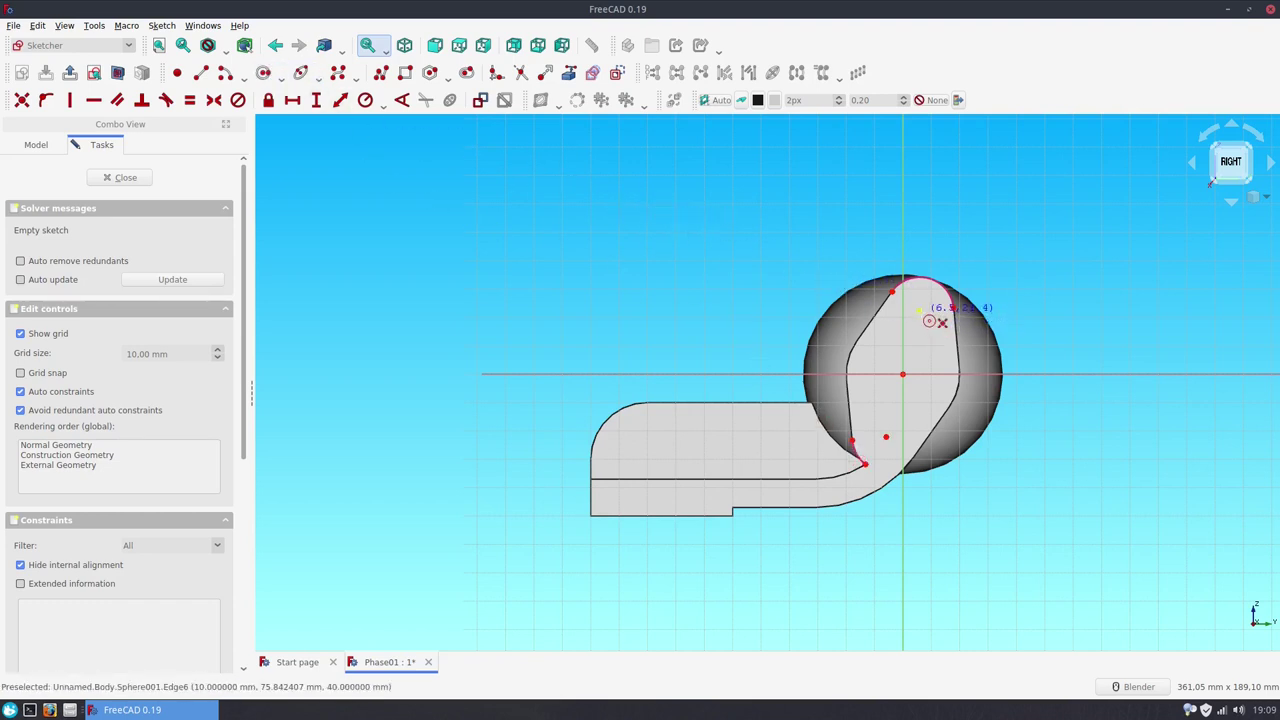
left_click(934, 321)
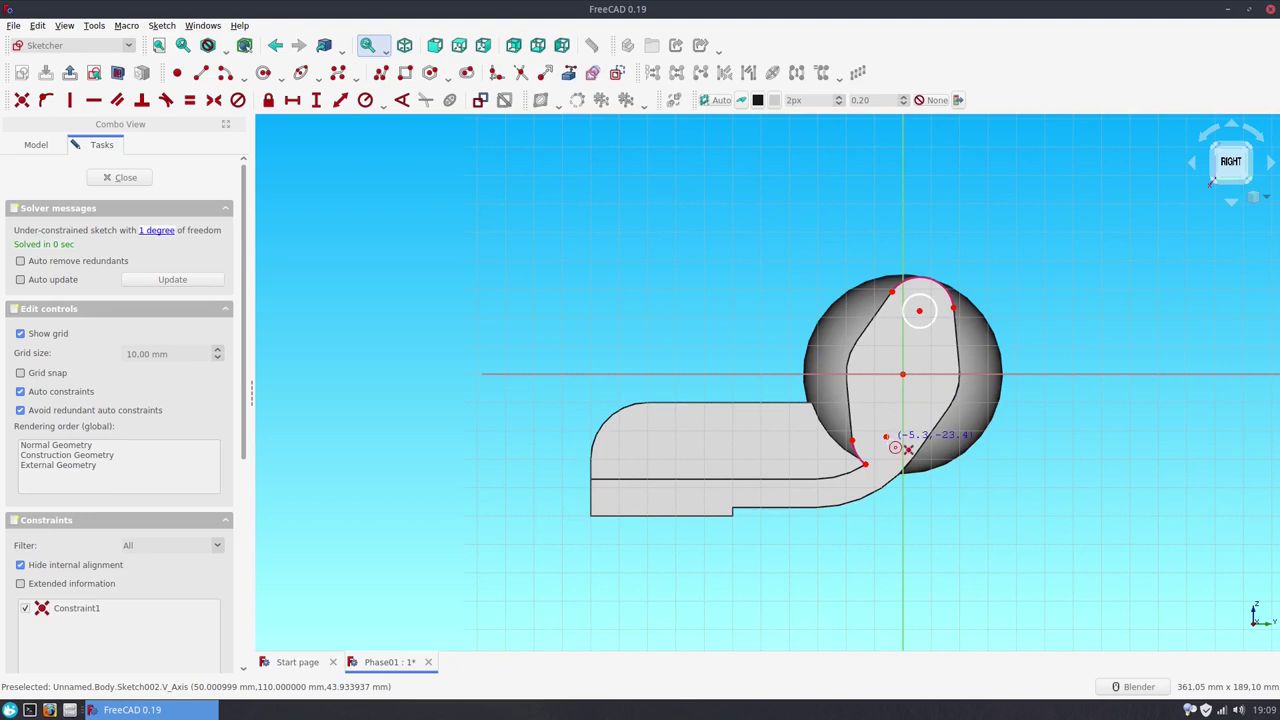
left_click(886, 436)
left_click(879, 416)
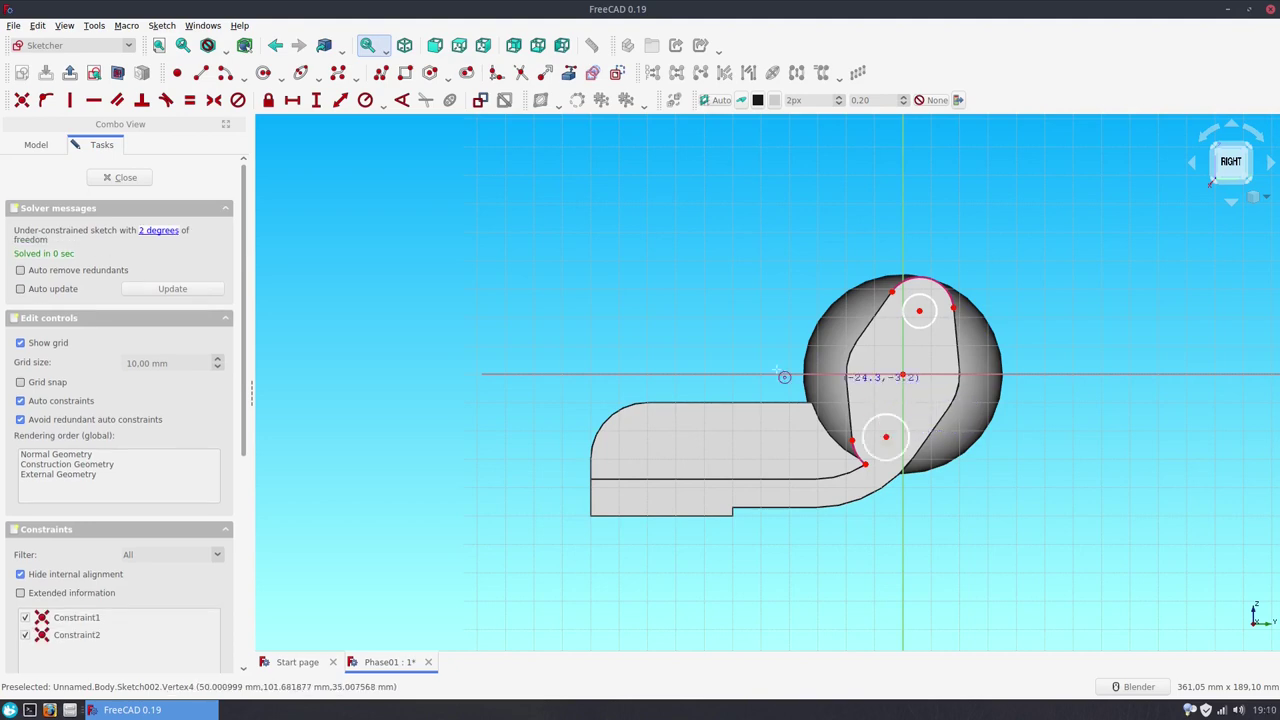
left_click(133, 177)
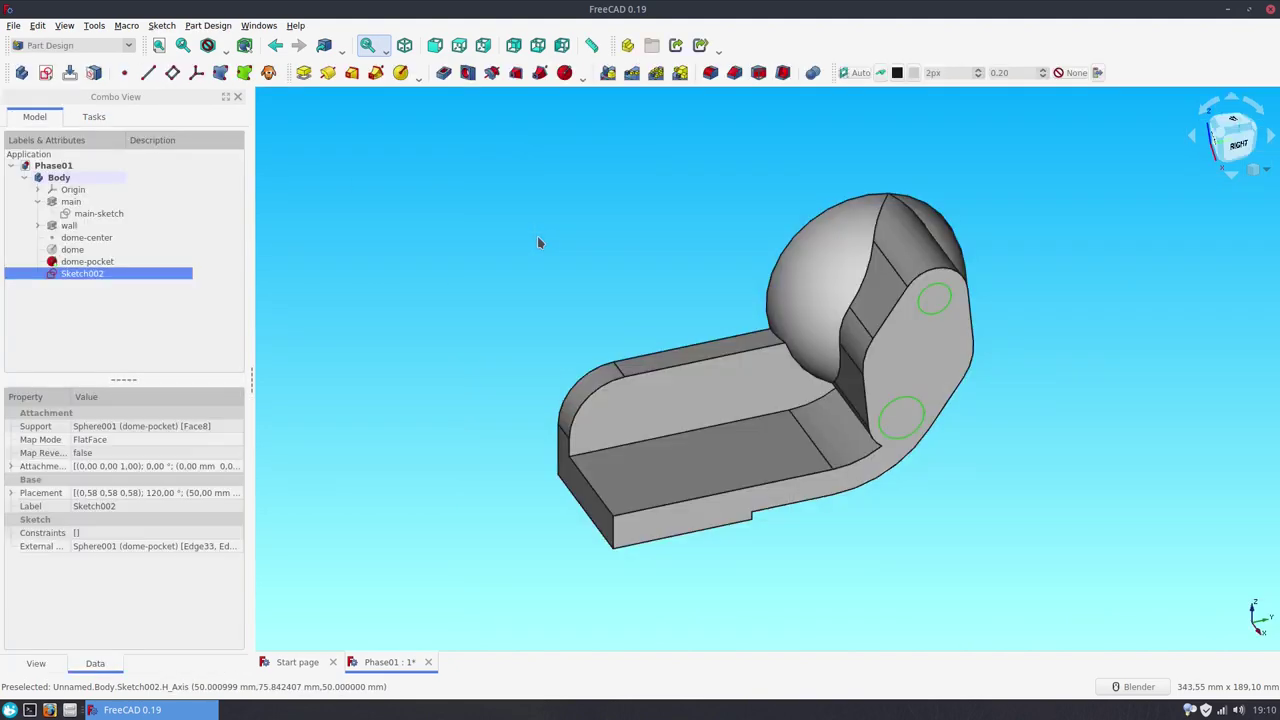
- Turn the sketch circles into 6.6 mm through-all holes
left_click(467, 74)
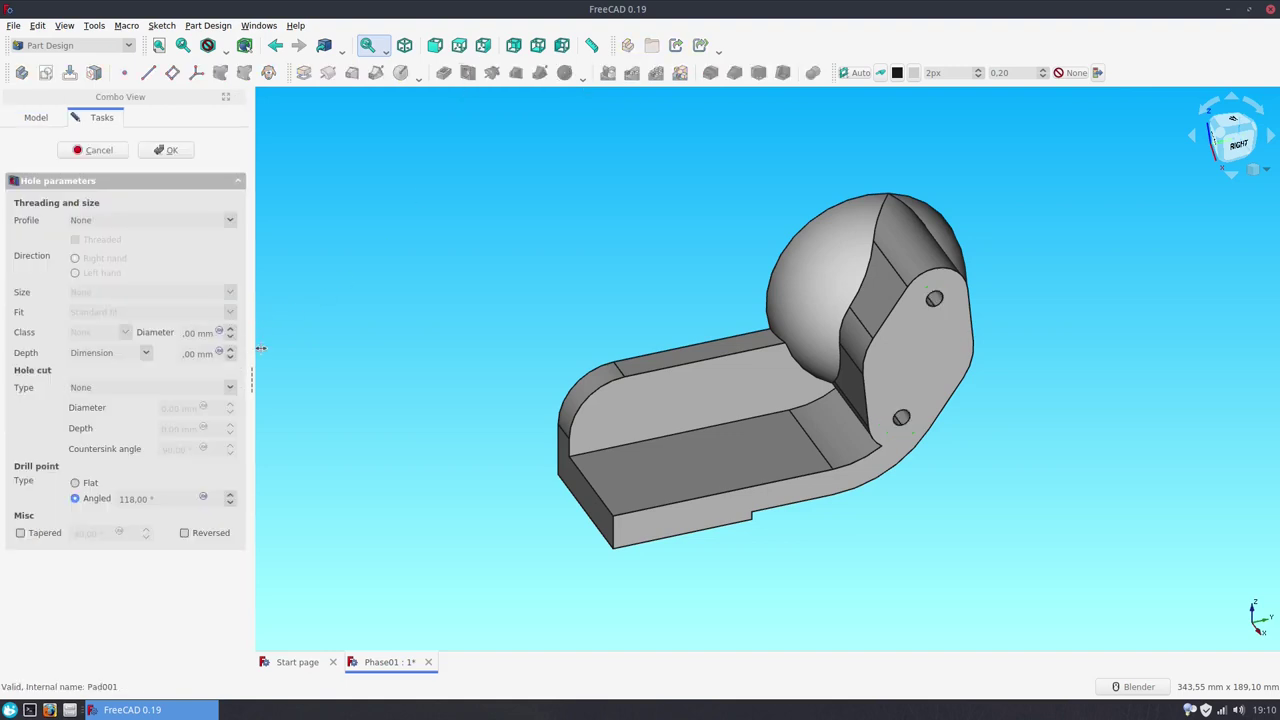
left_click_drag(260, 348, 287, 348)
left_click(204, 333)
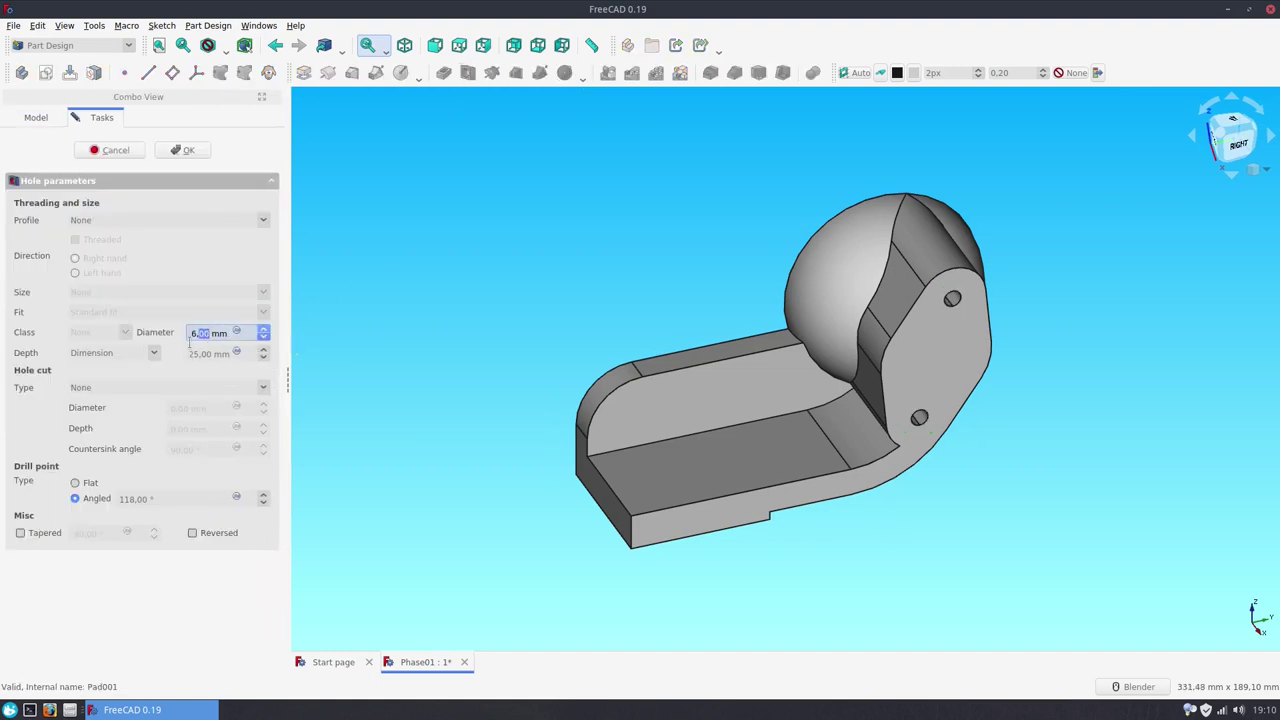
type("6,6")
left_click(110, 352)
left_click(95, 371)
- Give the holes an 11 mm wide, 6 mm deep counterbore and apply
left_click(148, 388)
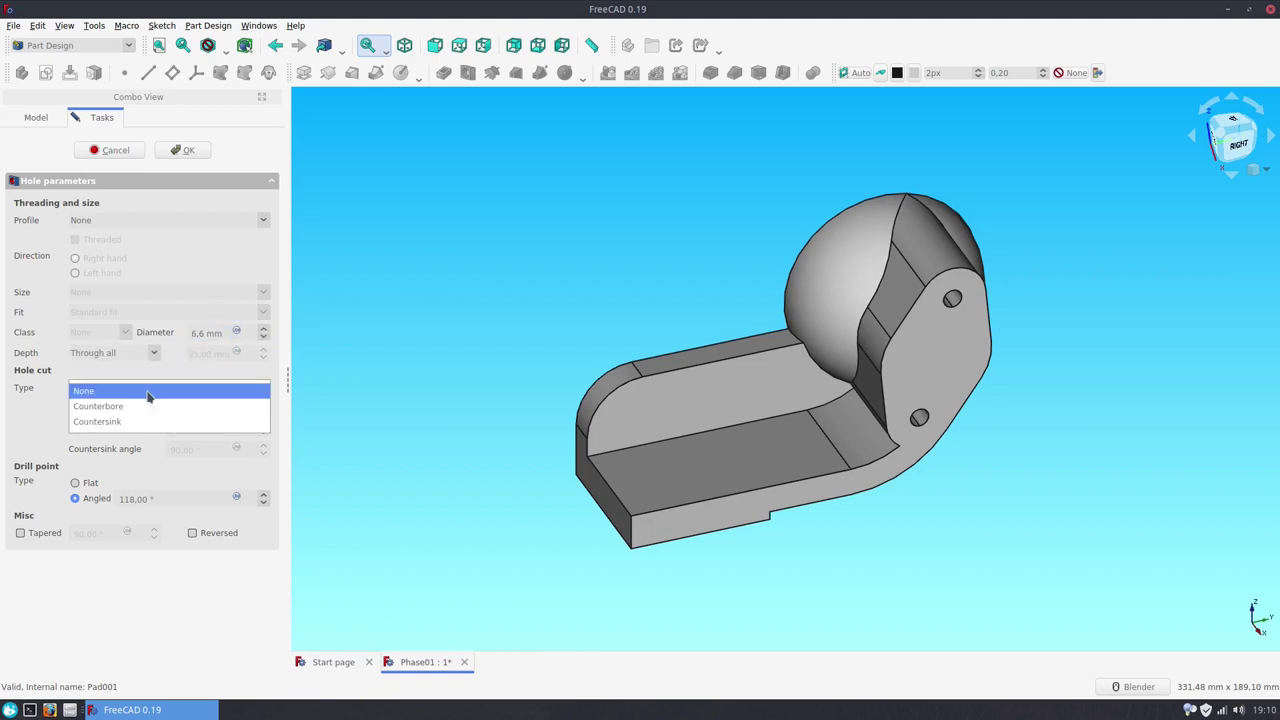
left_click(150, 406)
double_click(182, 408)
type("1")
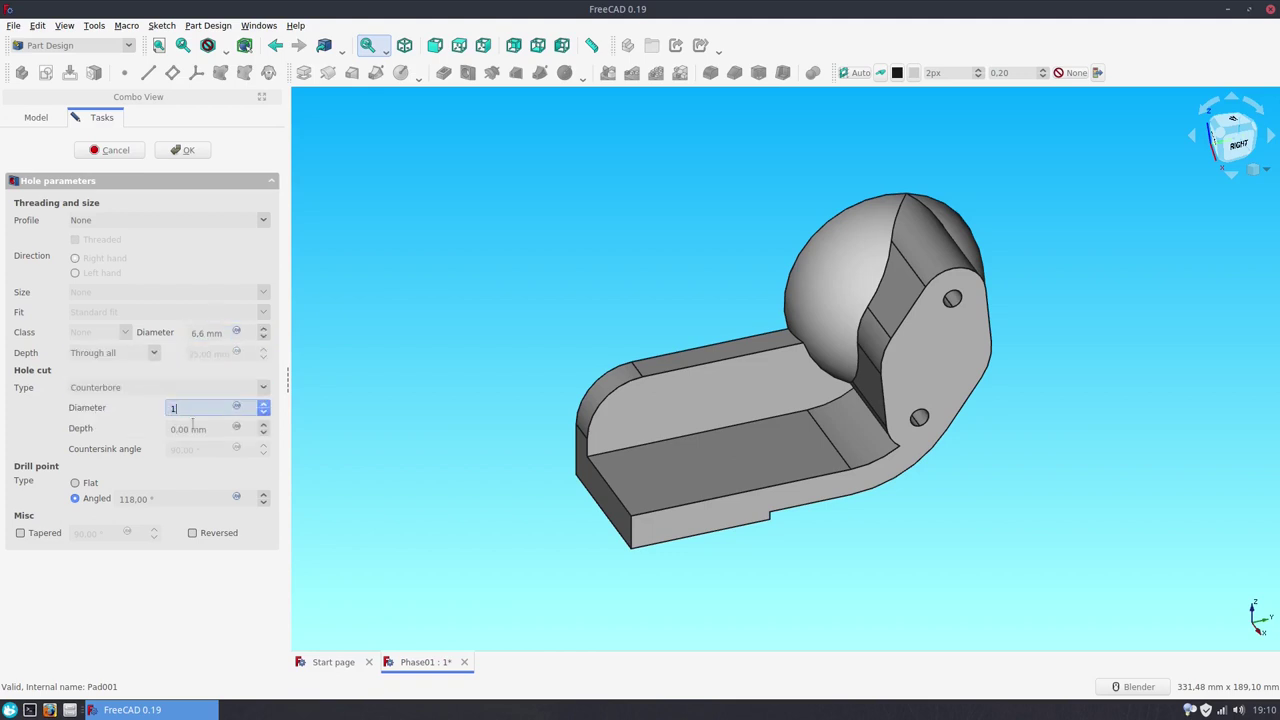
type("1")
left_click(192, 428)
type("6")
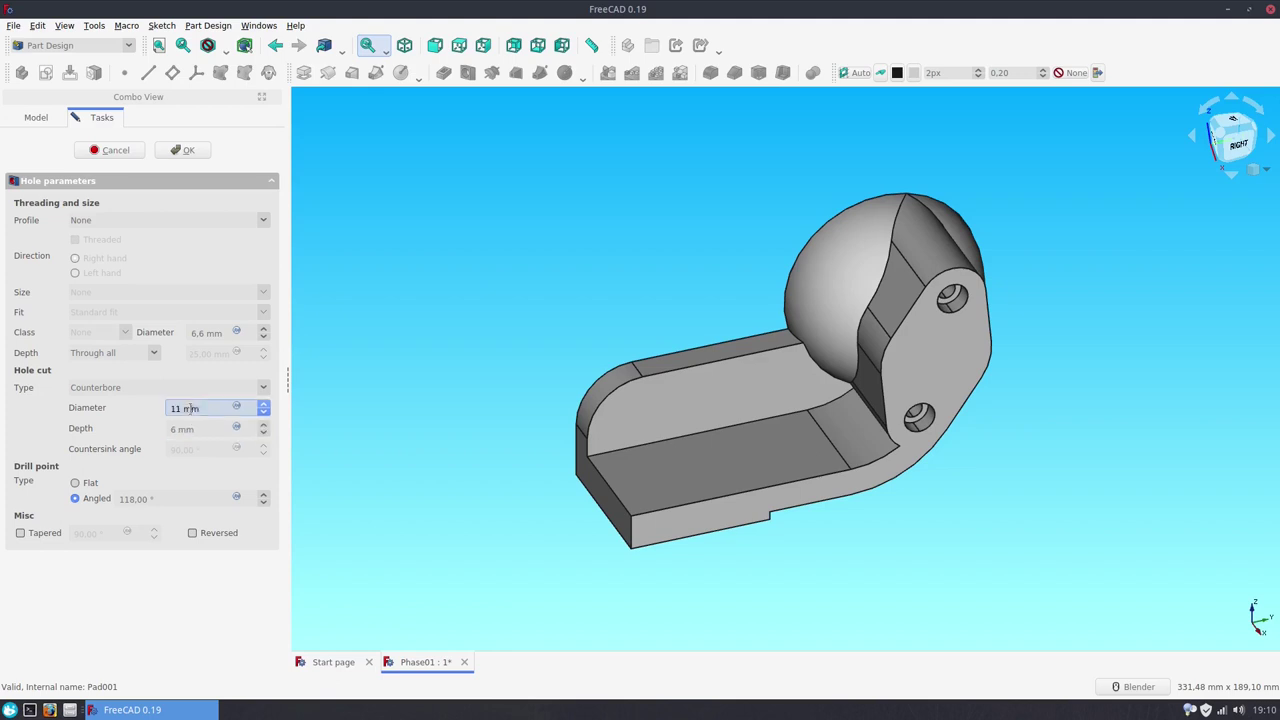
left_click(180, 150)
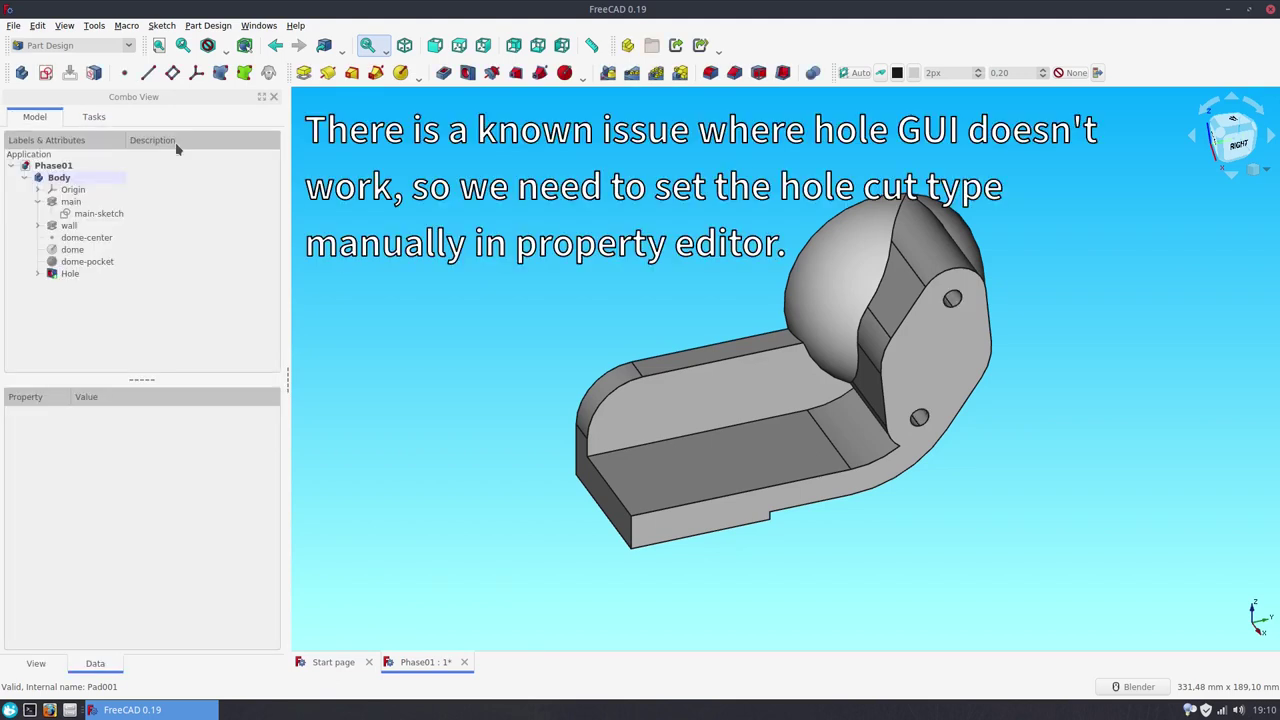
- Set the Hole feature's Hole Cut Type property to Counterbore
left_click(68, 274)
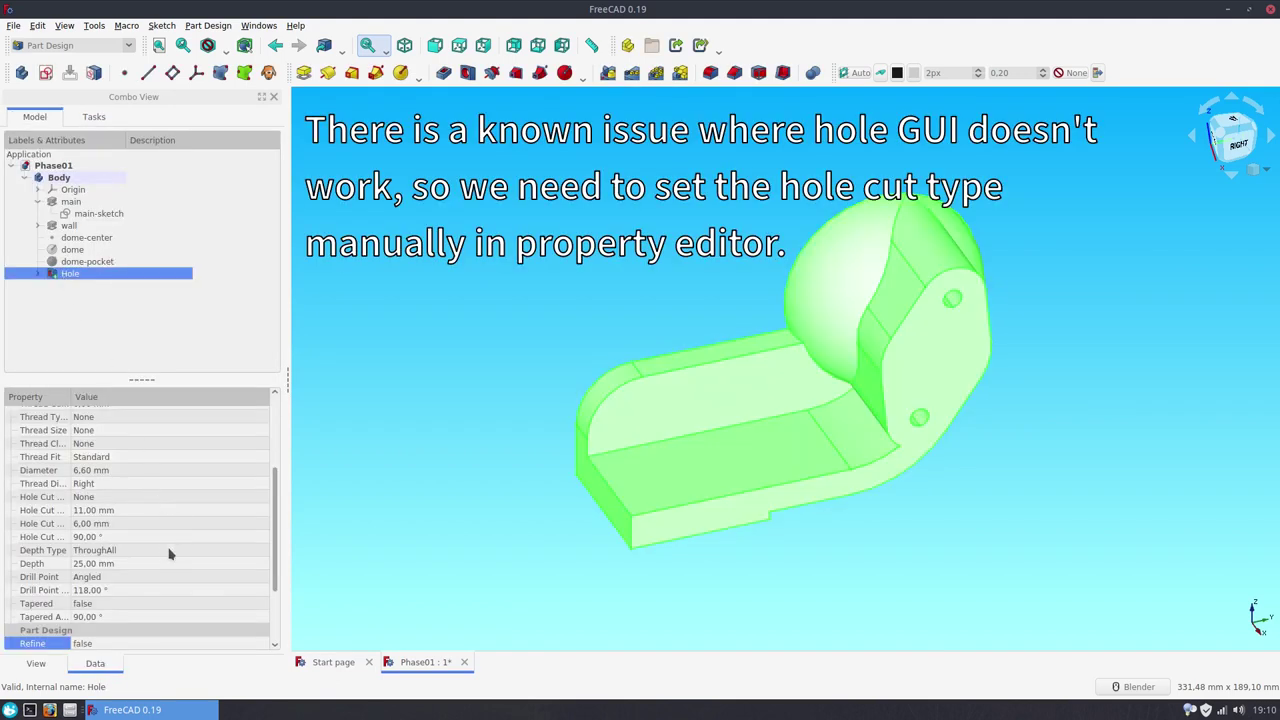
left_click(124, 499)
left_click(100, 517)
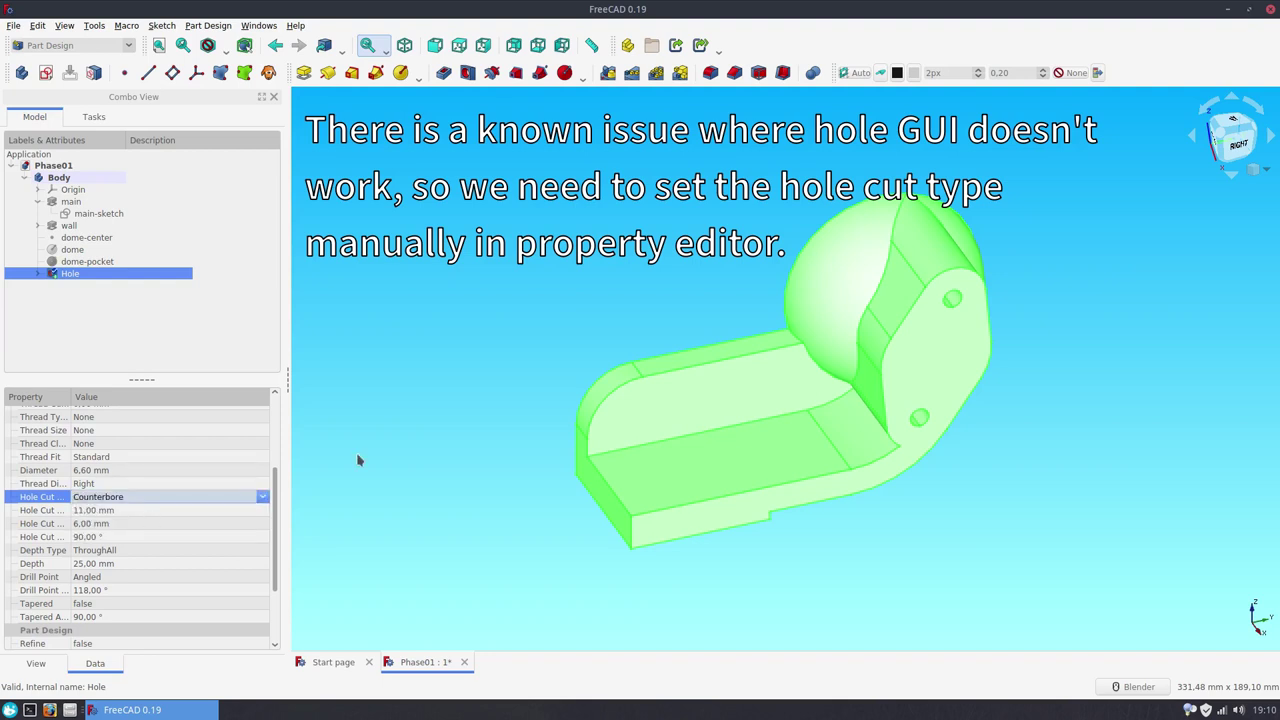
left_click(395, 443)
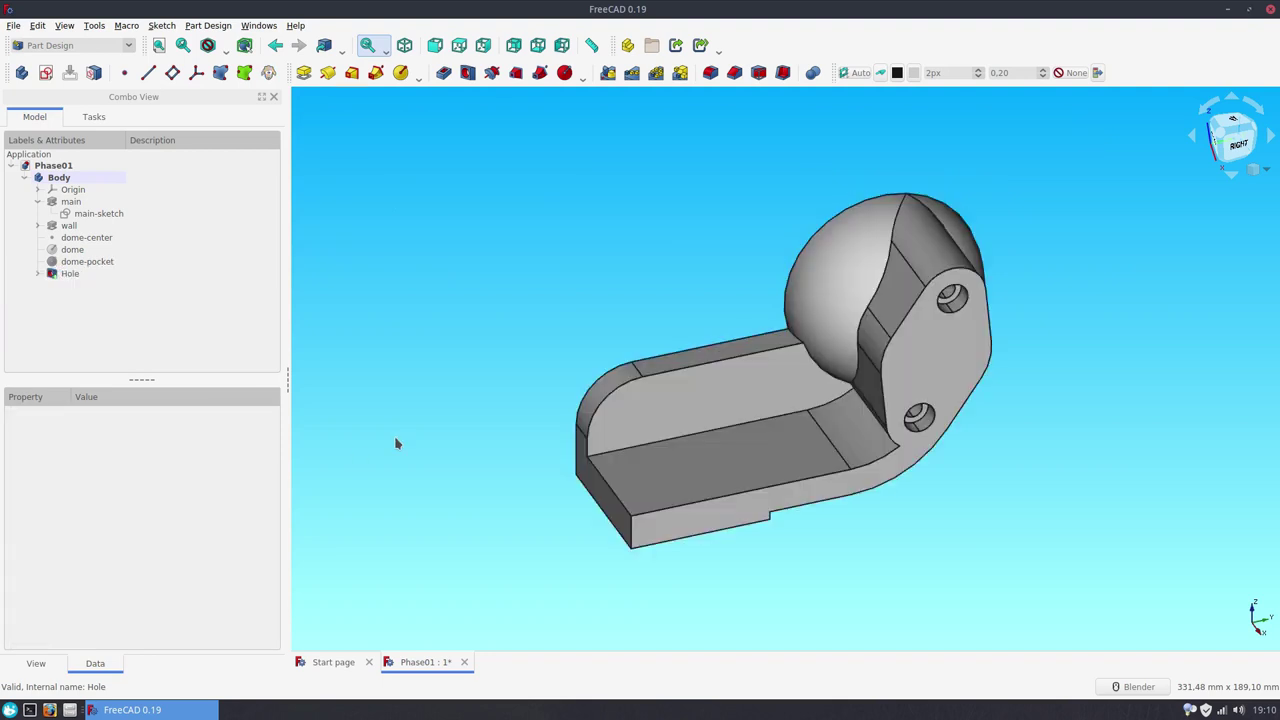
left_click(940, 388)
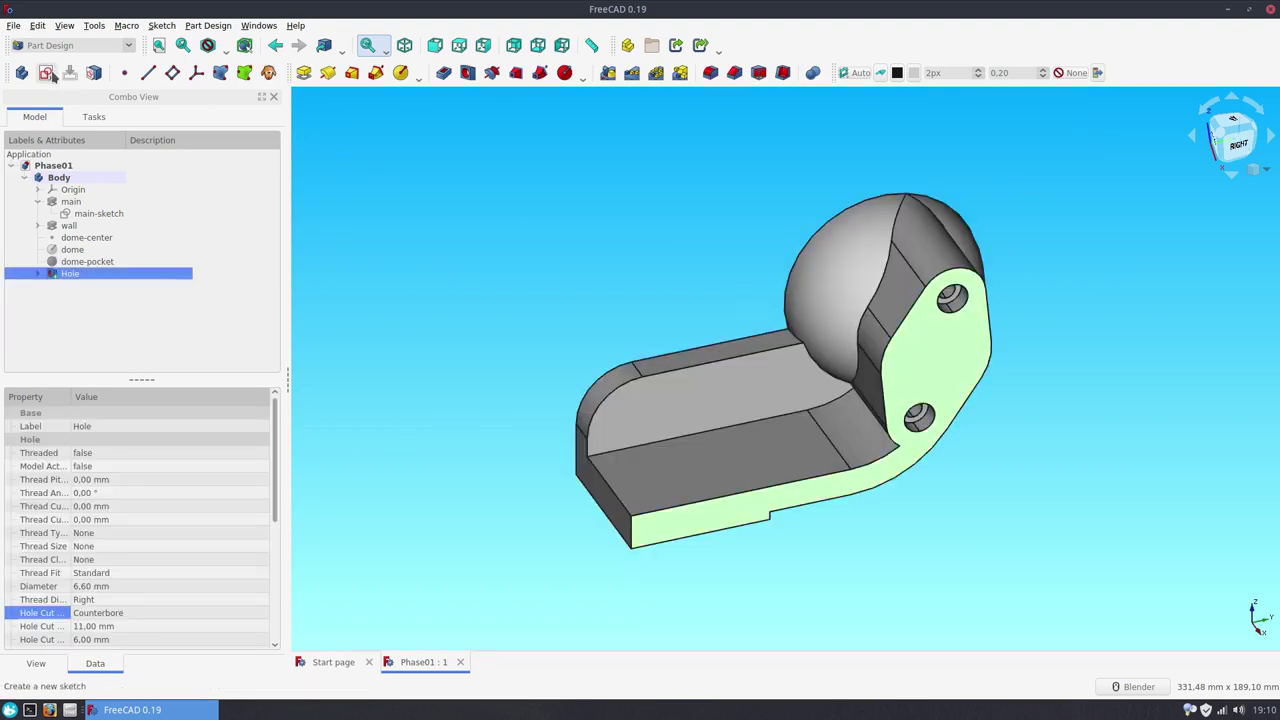
- Sketch a circle at the origin on the side face, referencing its left arc edge
left_click(47, 74)
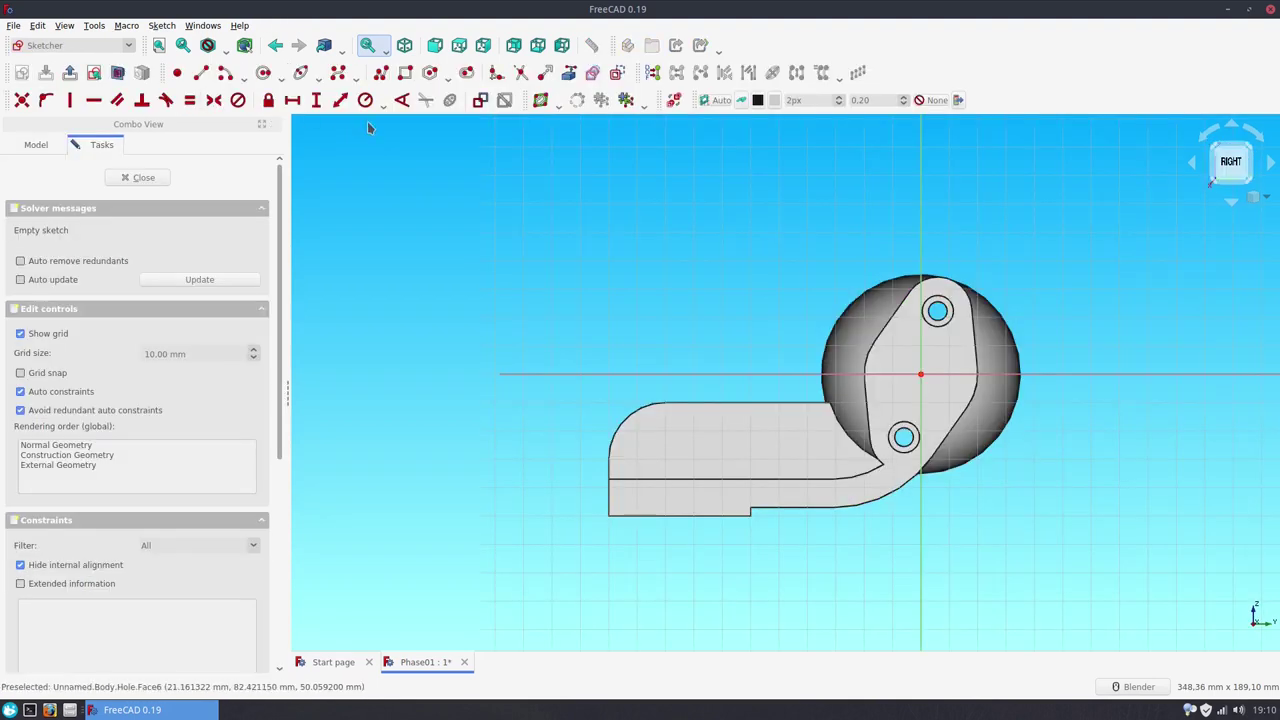
left_click(565, 80)
left_click(868, 360)
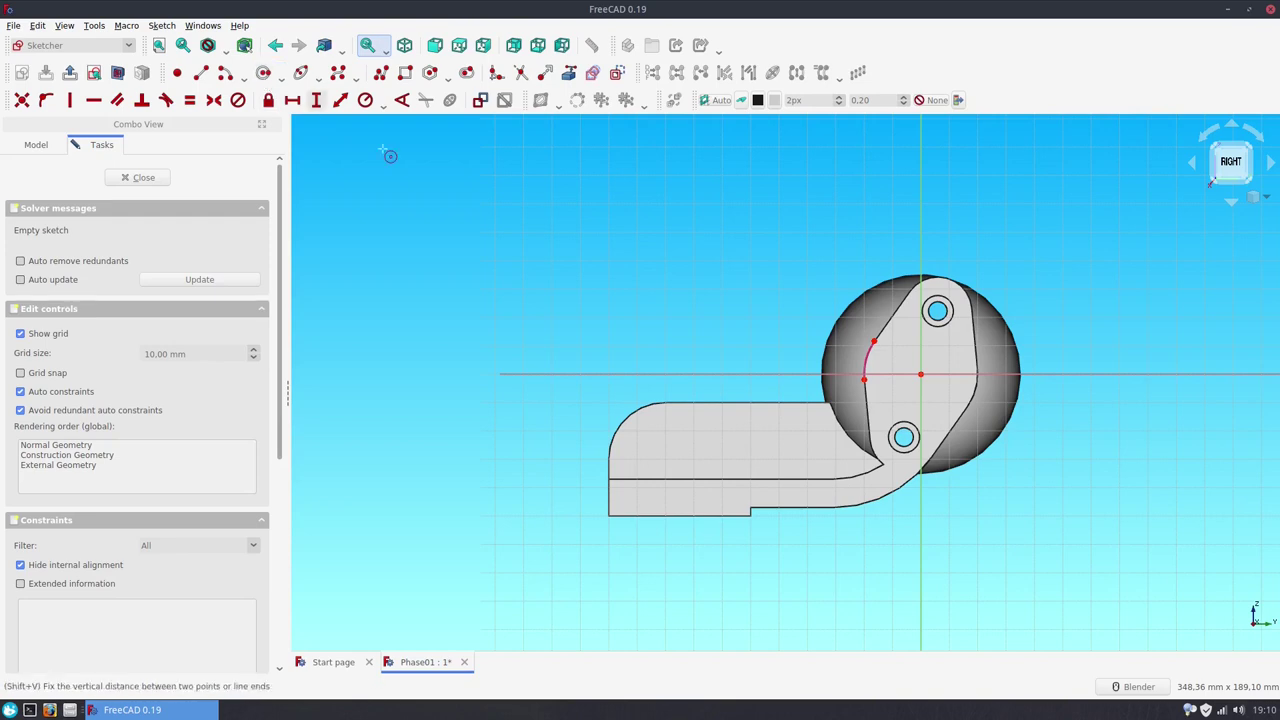
left_click(200, 72)
left_click(921, 374)
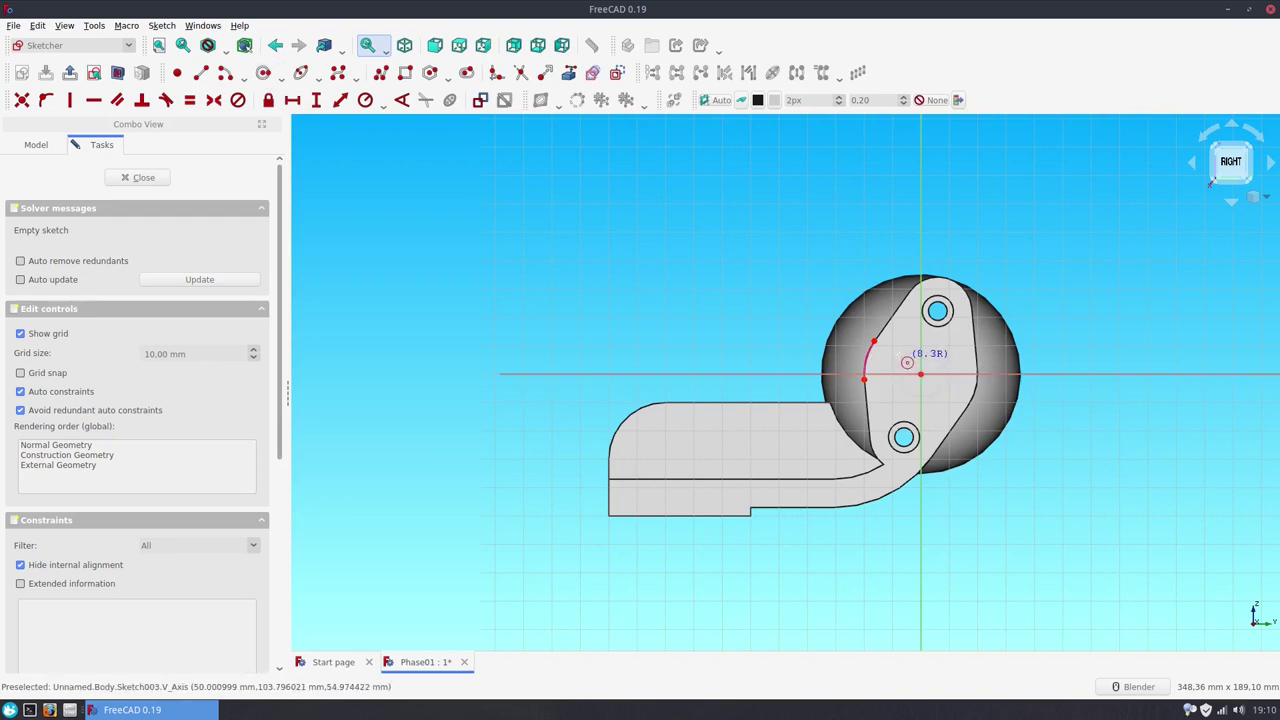
left_click(900, 347)
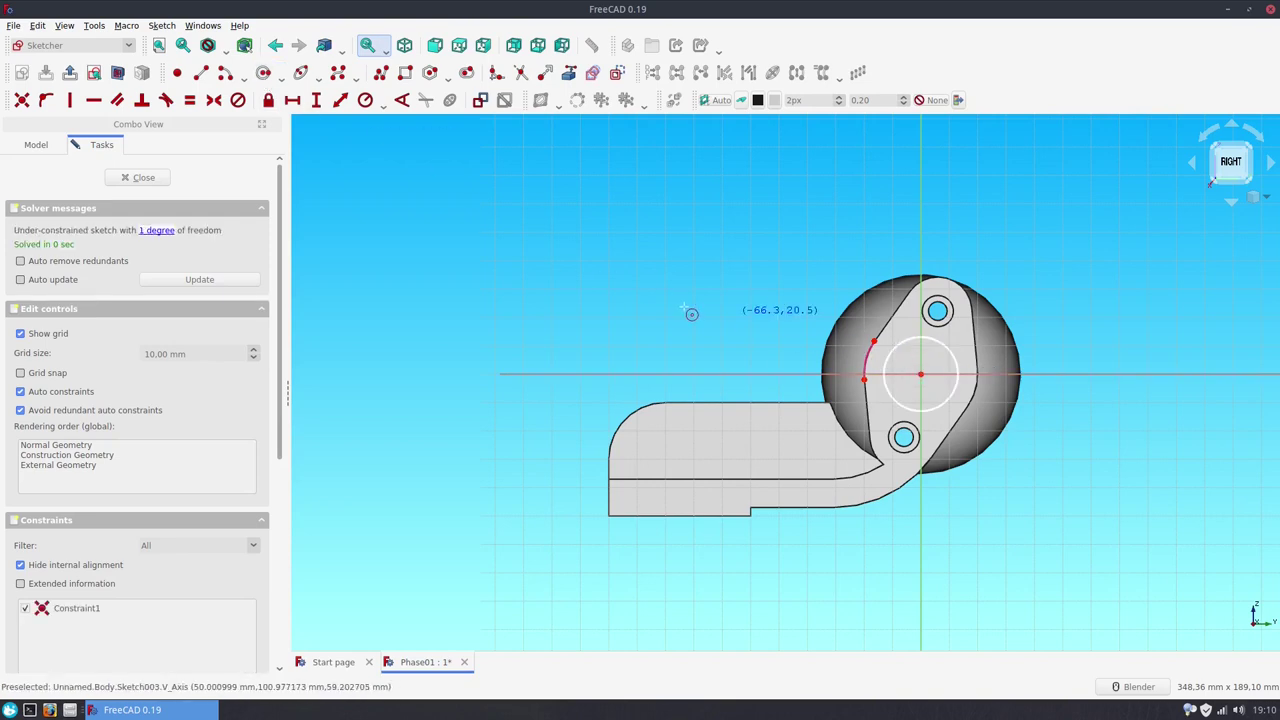
left_click(144, 177)
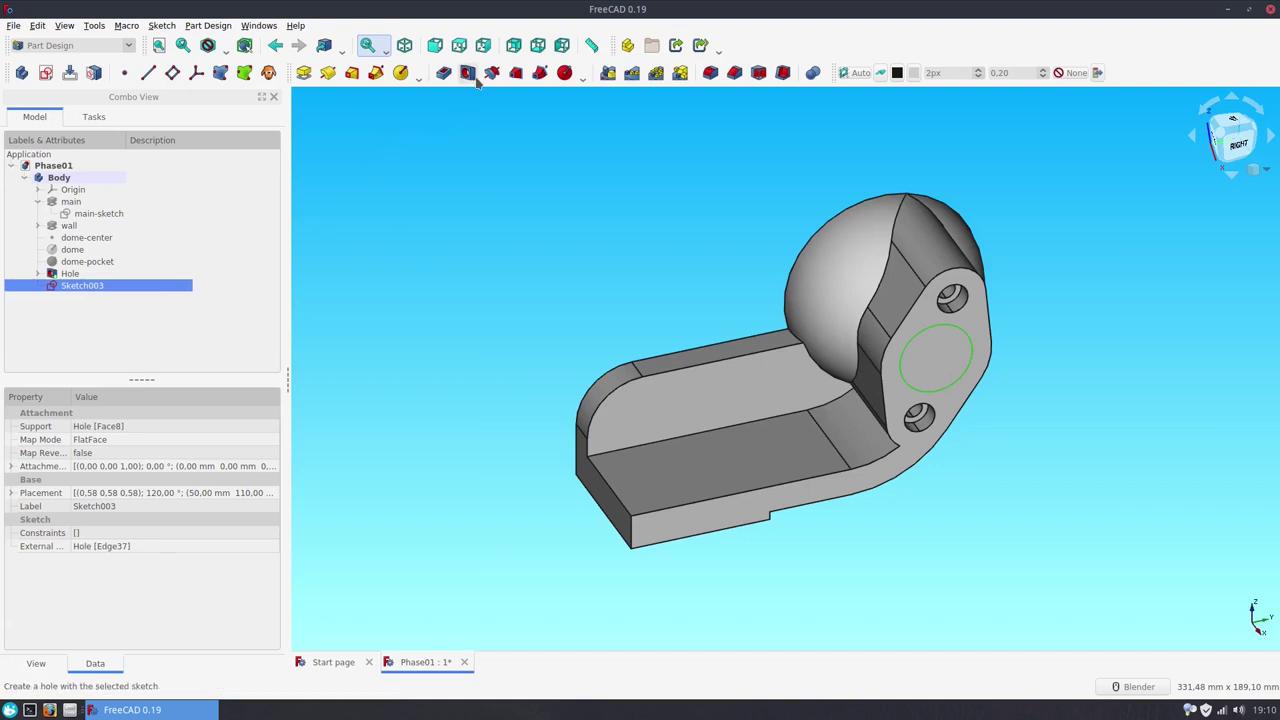
- Make a 25 mm through-all hole from the new sketch
left_click(477, 80)
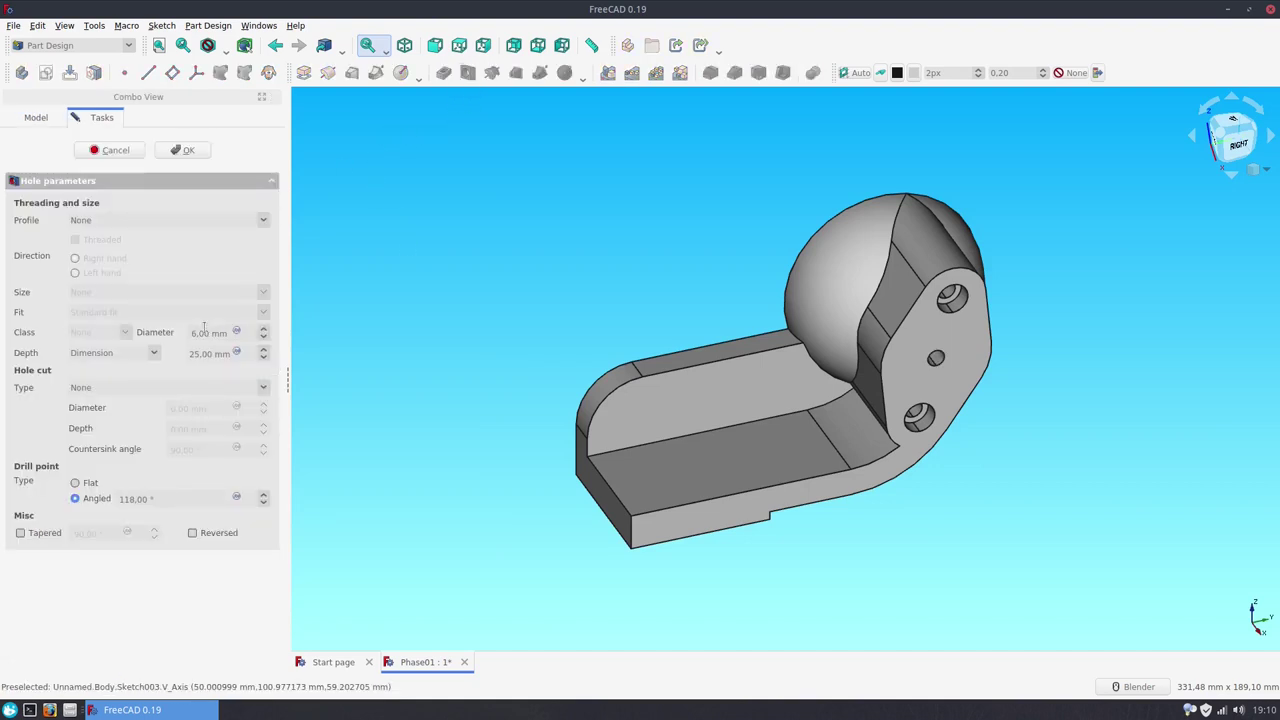
double_click(204, 332)
type("25")
left_click(112, 352)
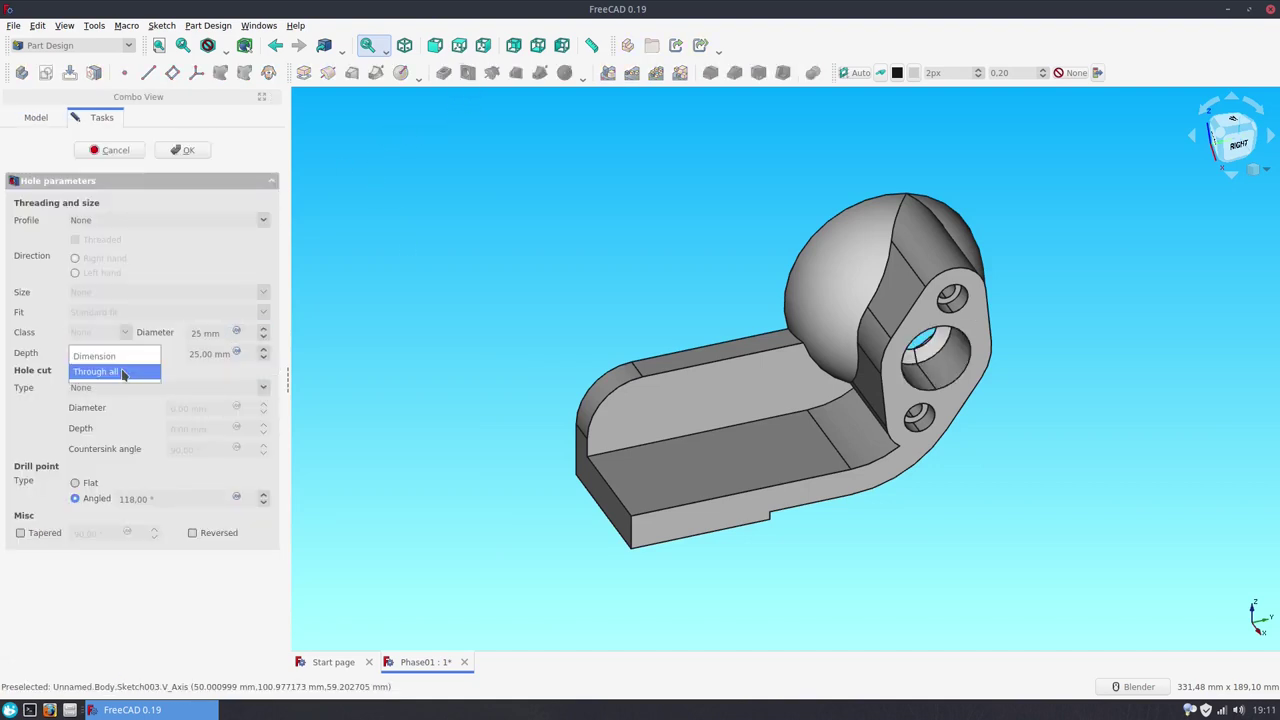
left_click(122, 372)
left_click(183, 150)
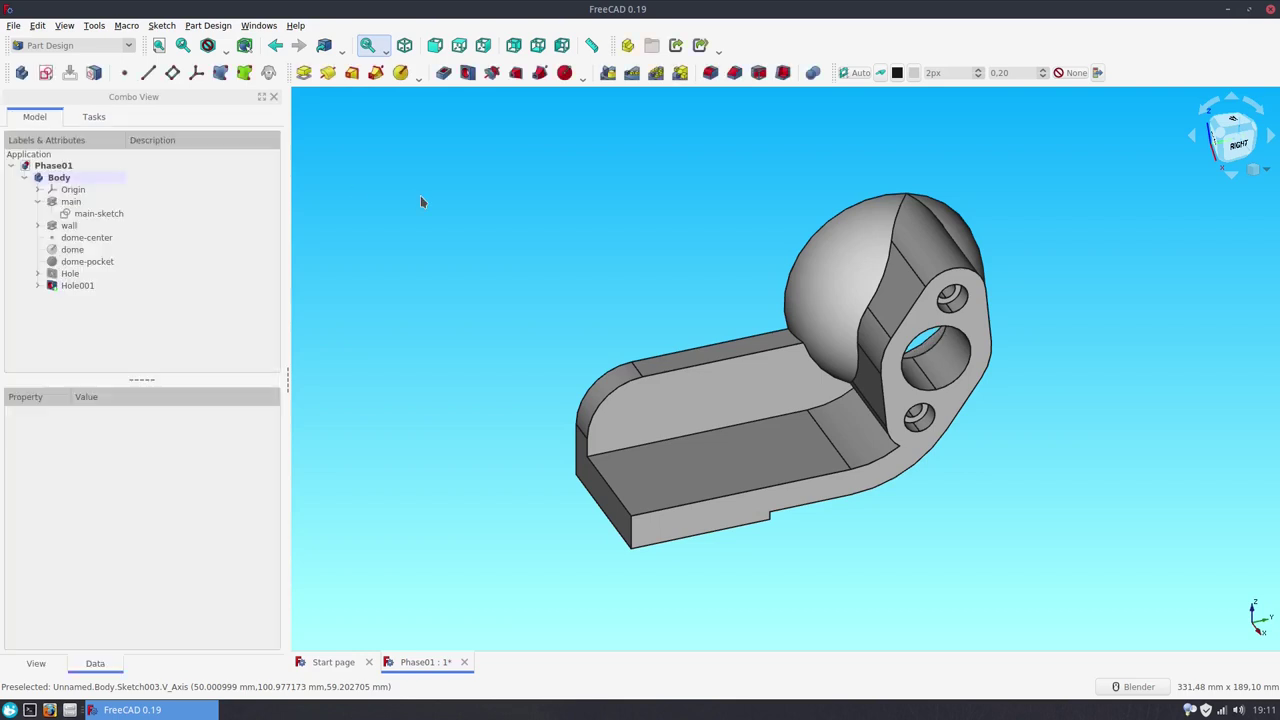
- Start a sketch on the base plate's top face and draw two circles
left_click(671, 467)
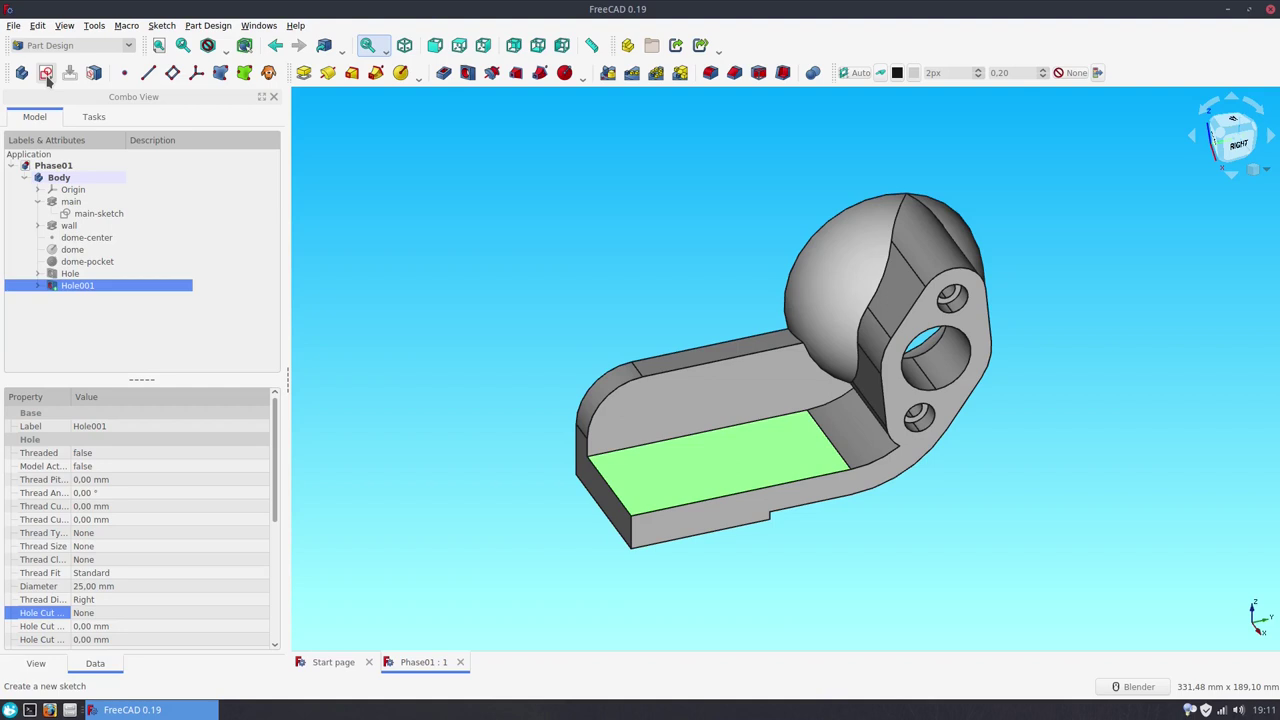
left_click(46, 73)
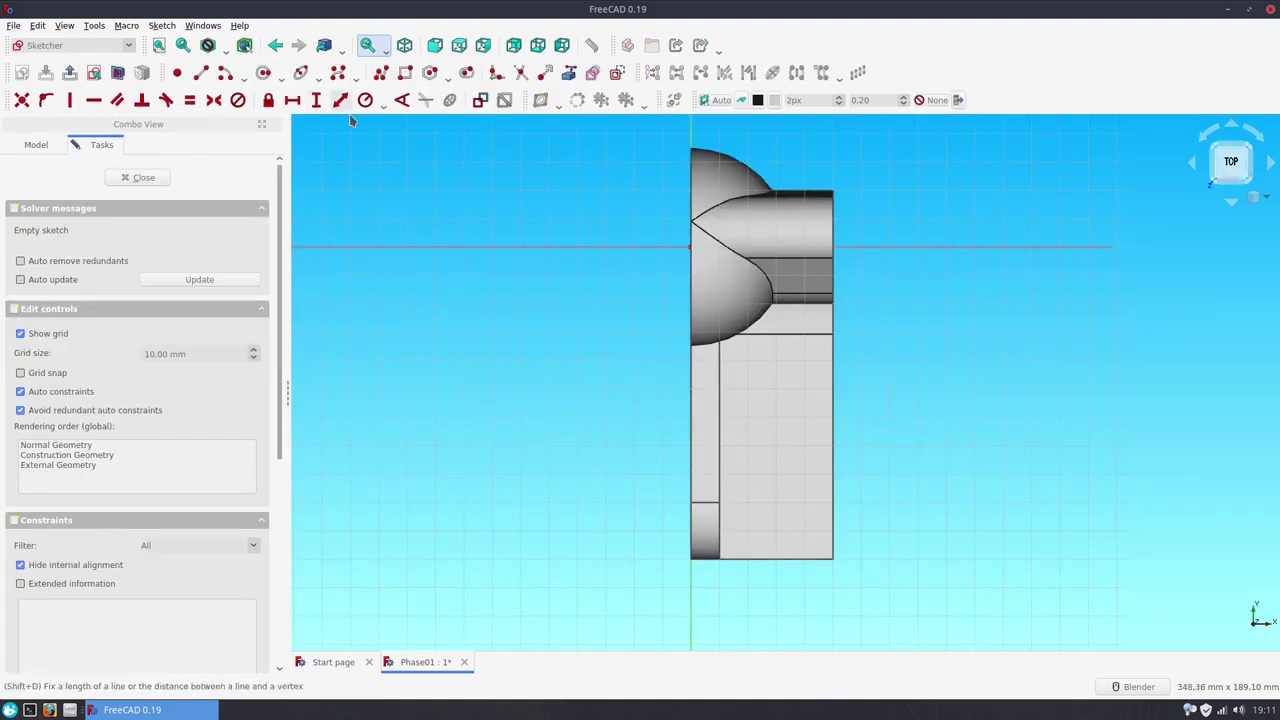
left_click(748, 455)
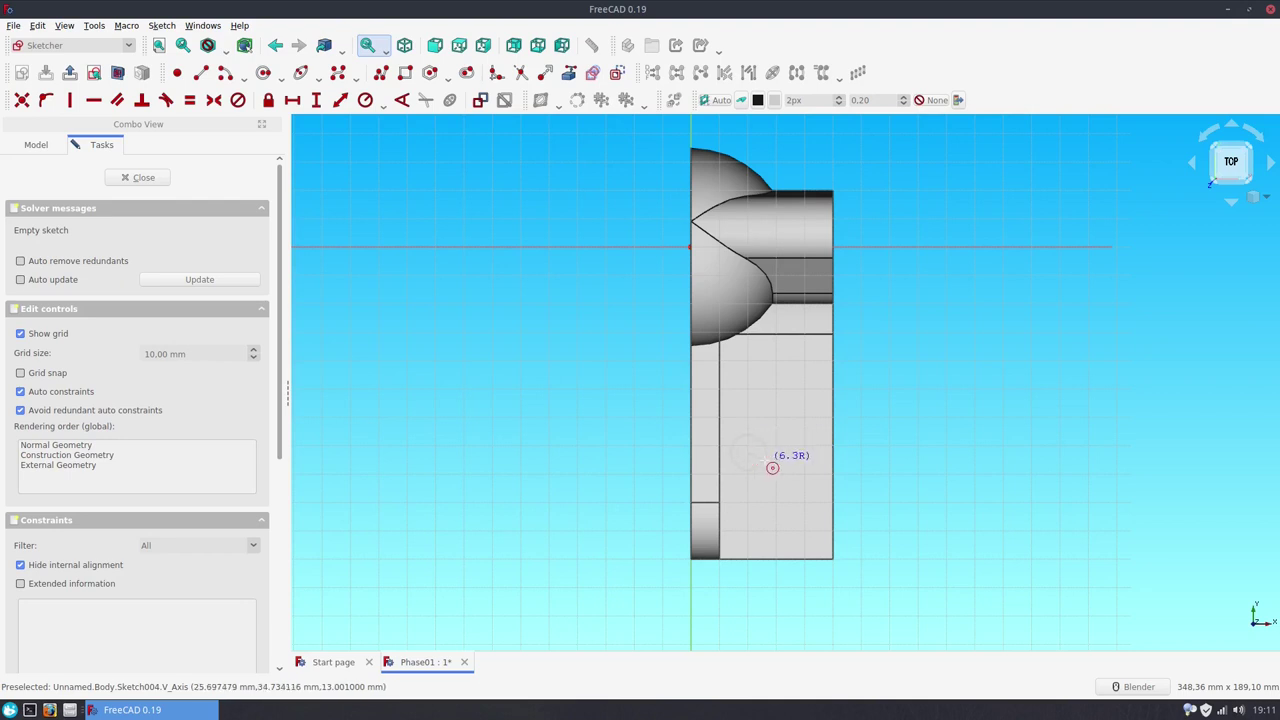
left_click(771, 465)
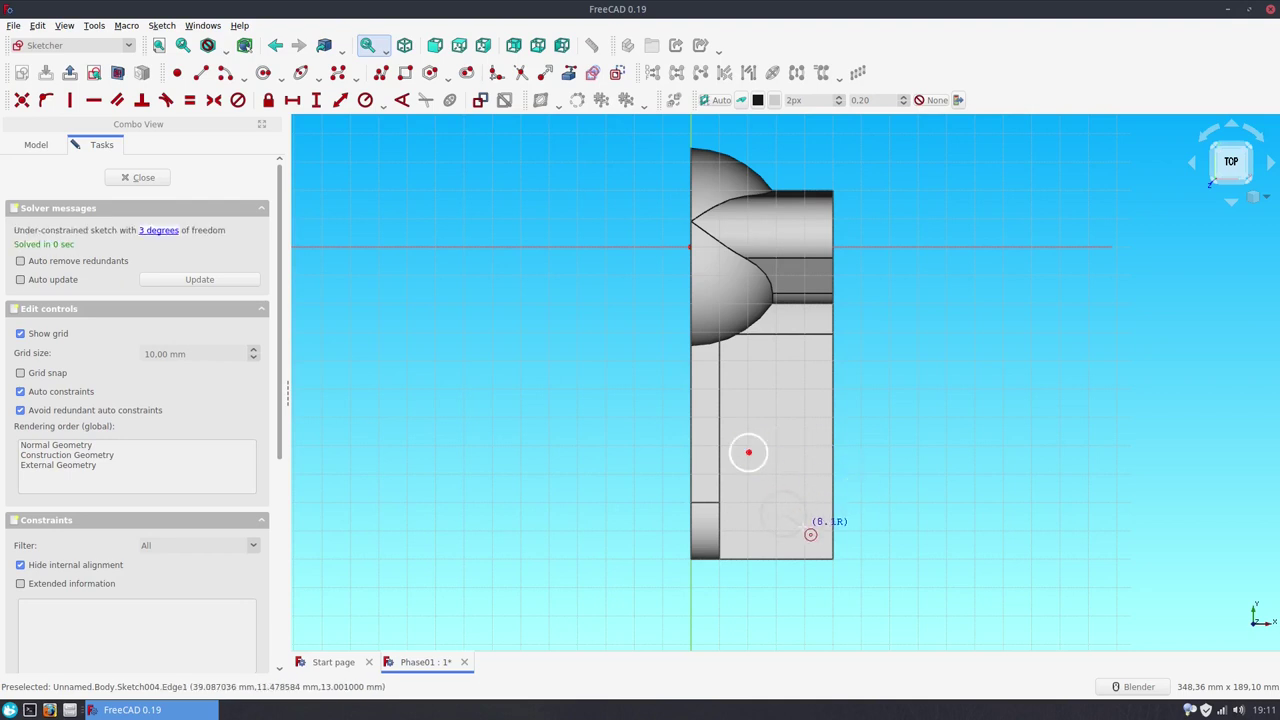
left_click(803, 532)
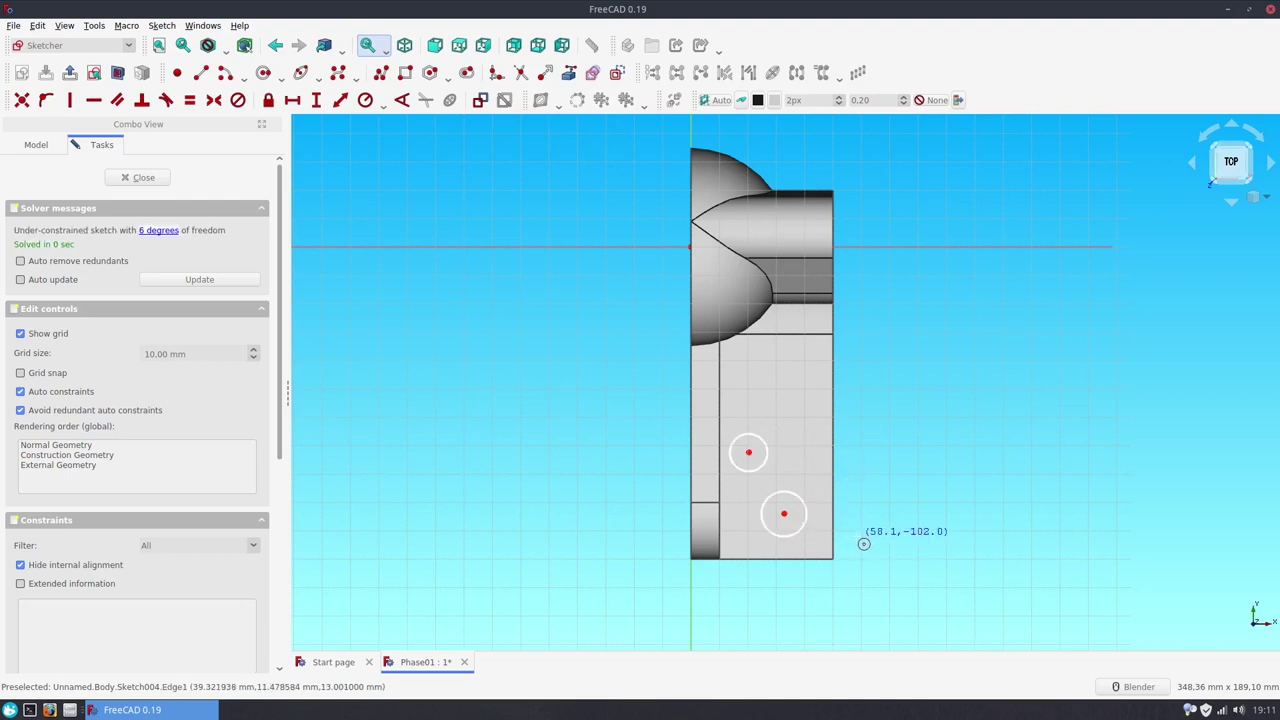
- Space the two circle centres 20 mm apart vertically and 20 mm horizontally
left_click(748, 452)
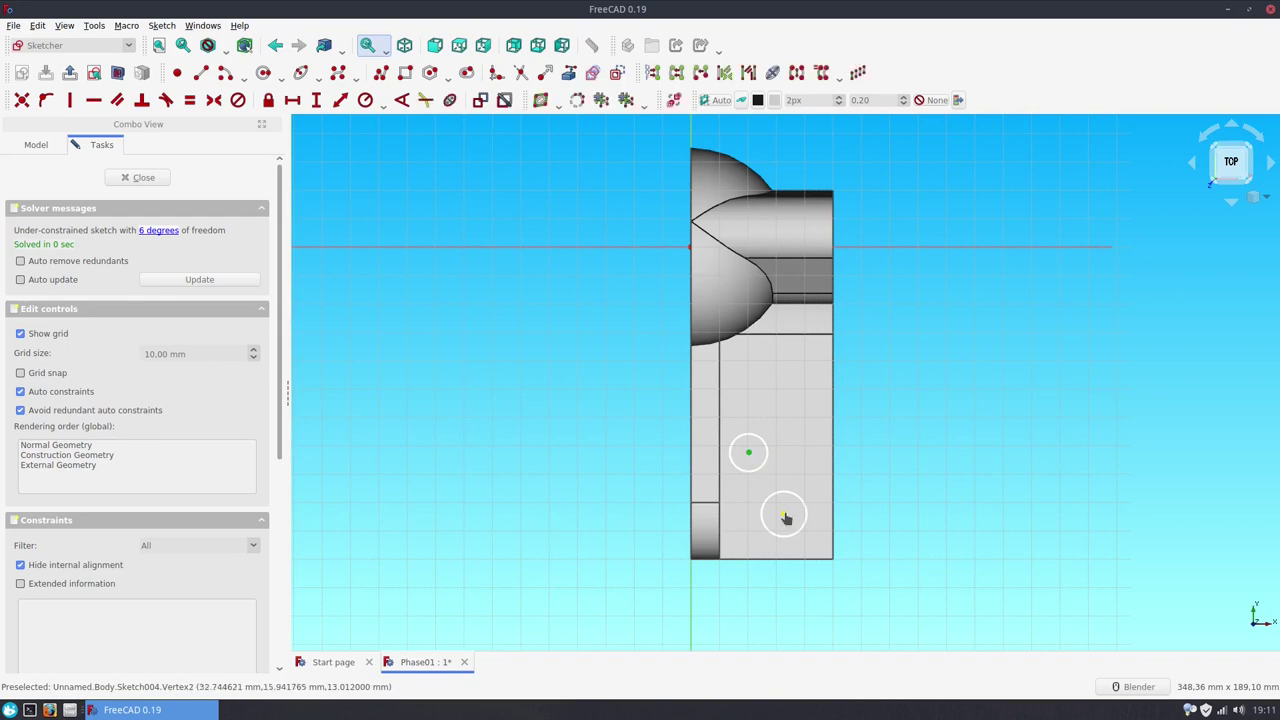
left_click(316, 100)
type("20")
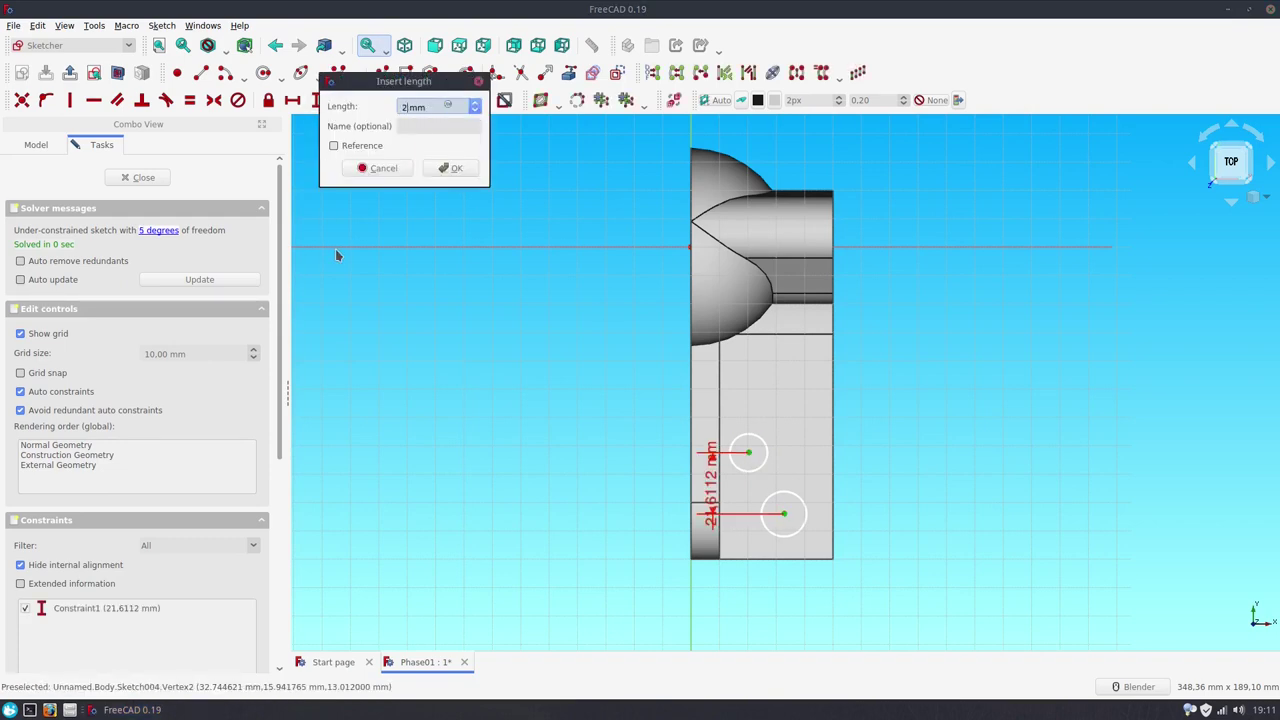
key("Return")
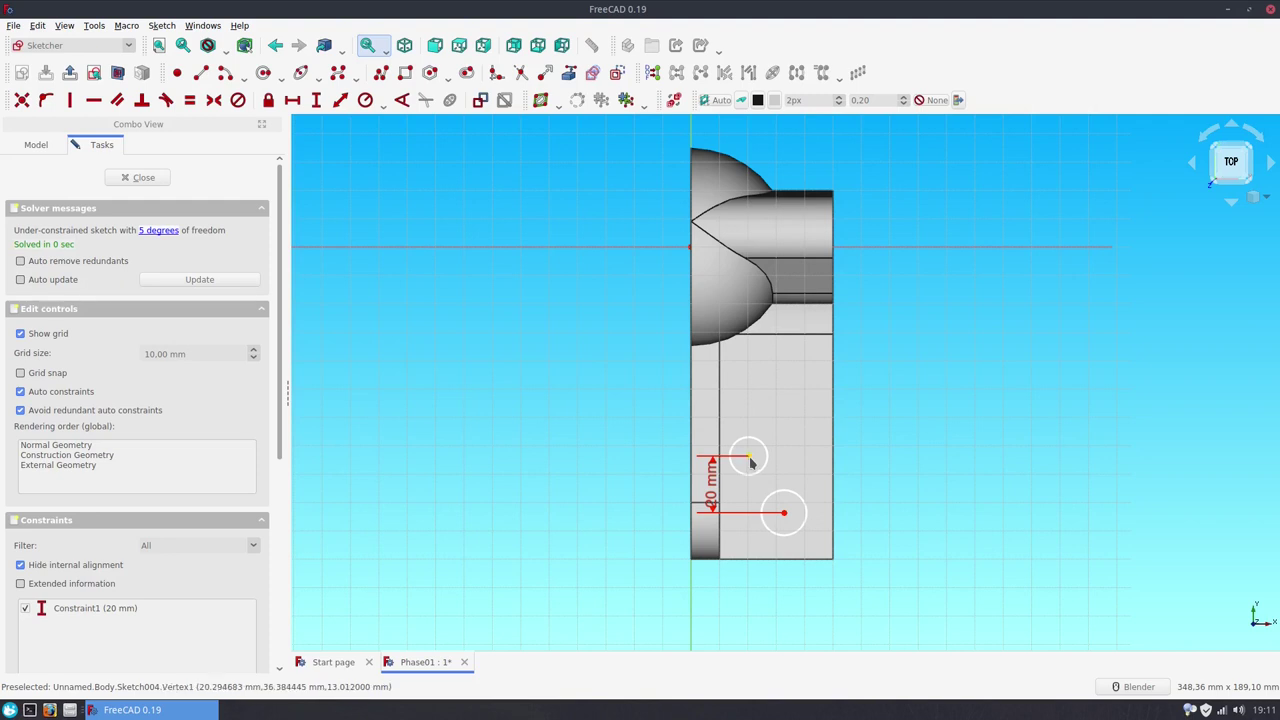
left_click(785, 514)
left_click(292, 100)
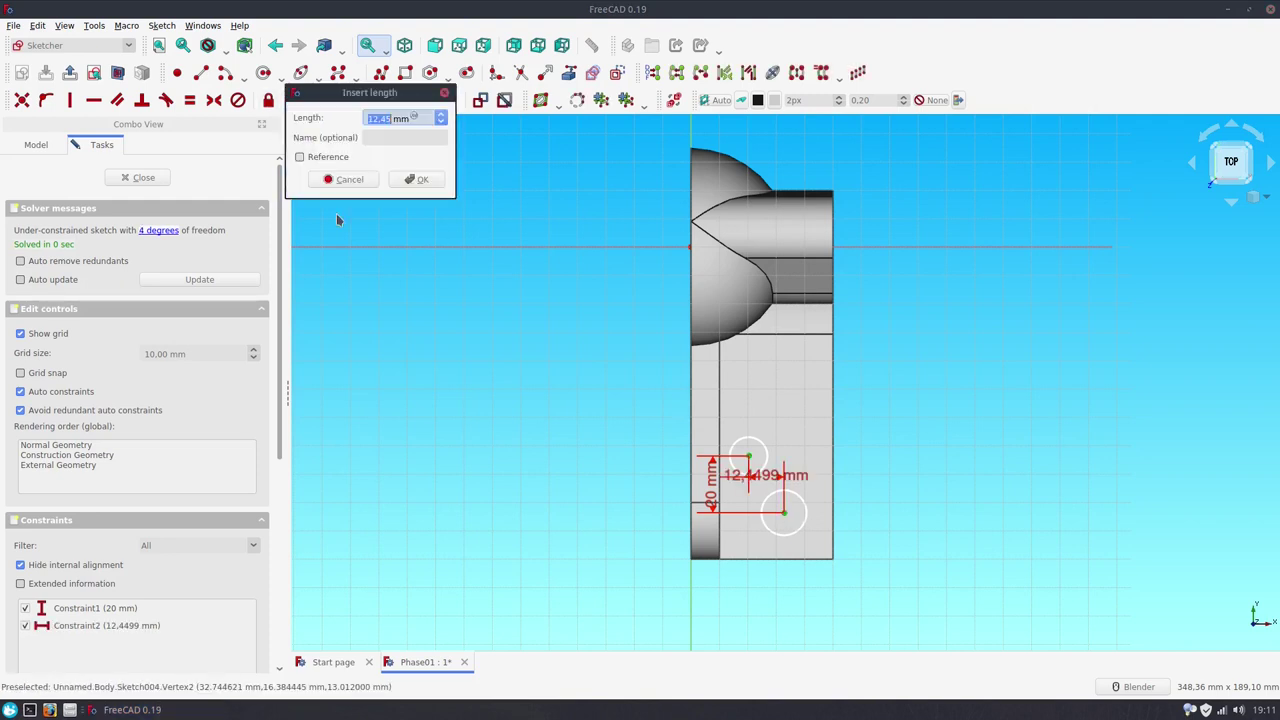
type("20")
key("Return")
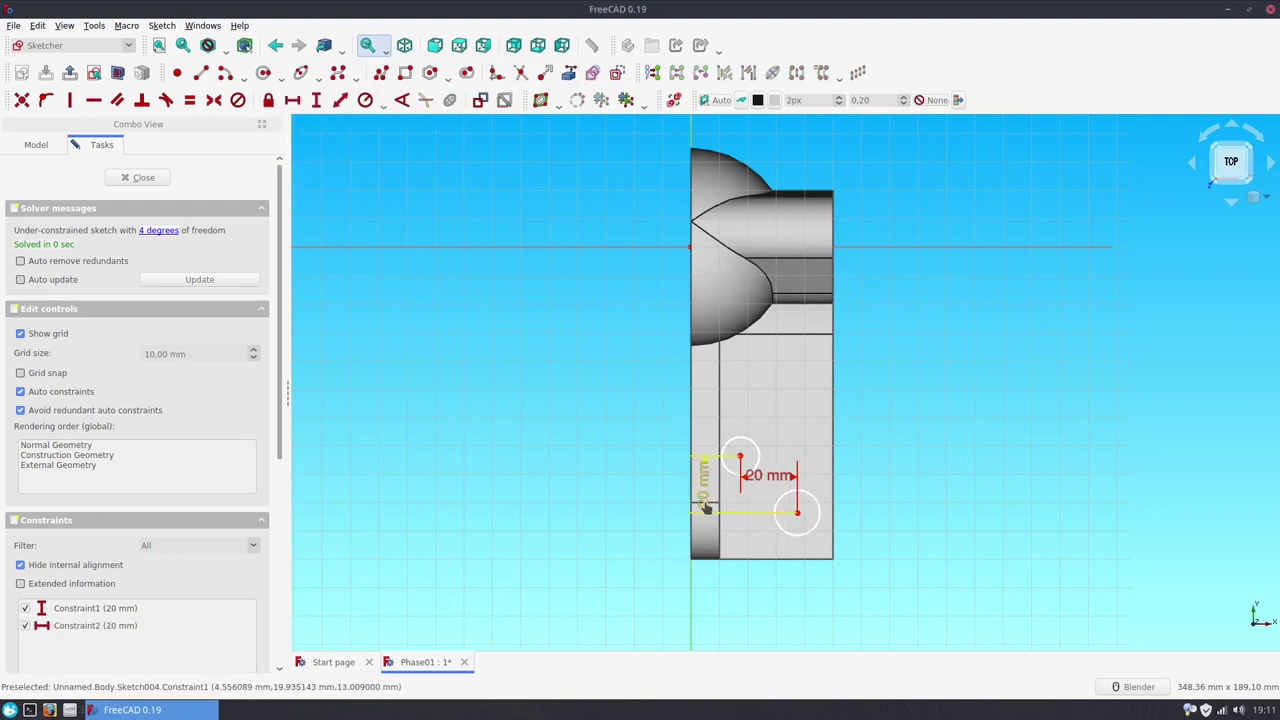
left_click_drag(710, 498, 862, 510)
left_click_drag(772, 478, 771, 588)
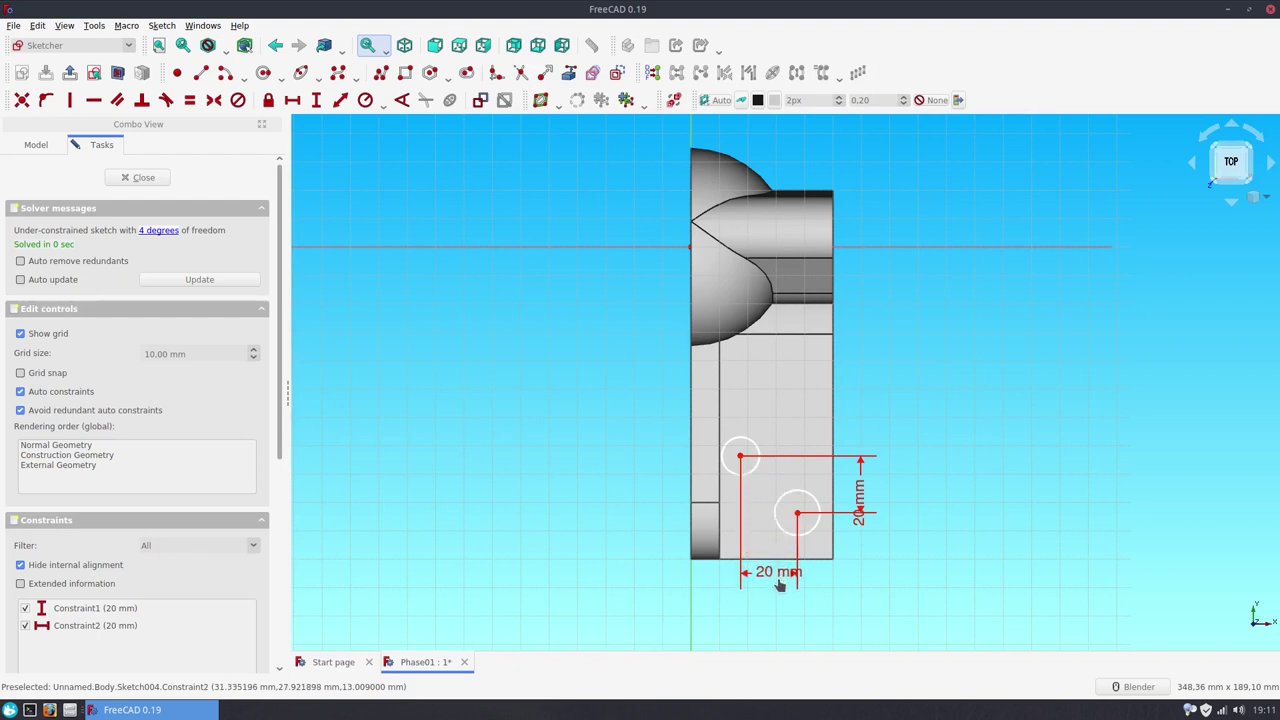
- Place the first centre 20 mm from the vertical axis and 75 mm from the horizontal axis, then close the sketch
left_click(741, 459)
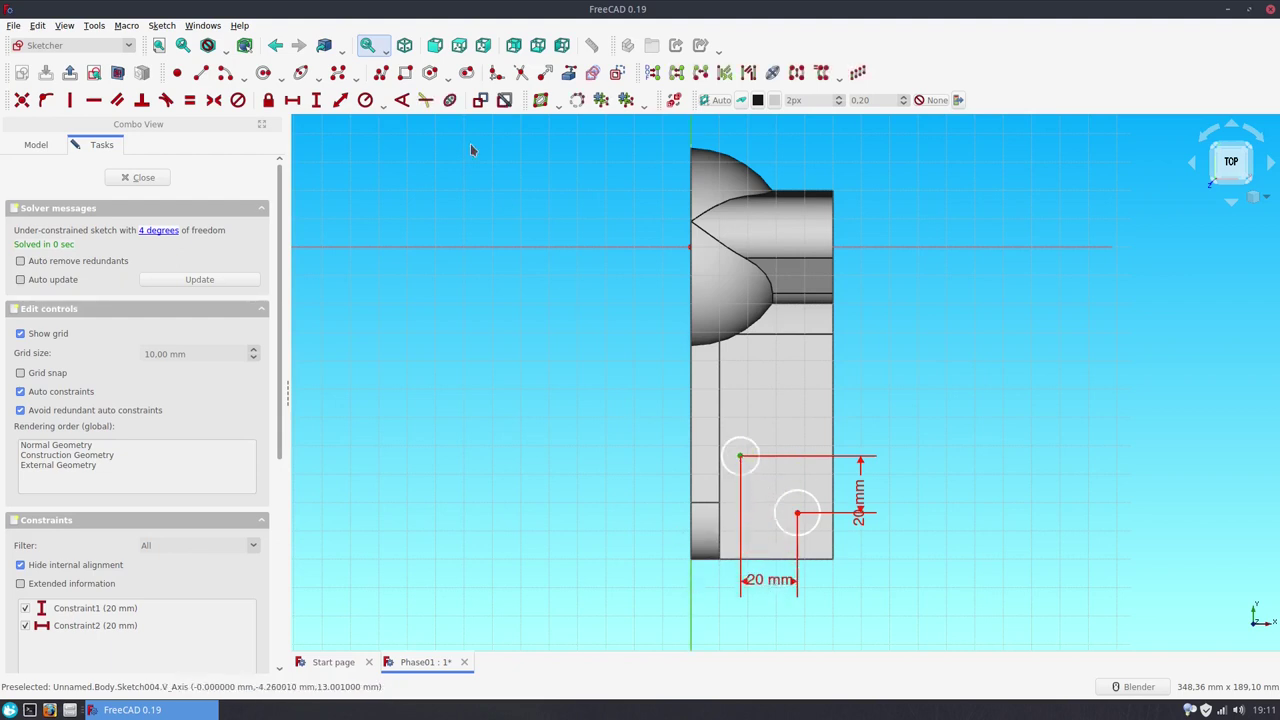
left_click(296, 100)
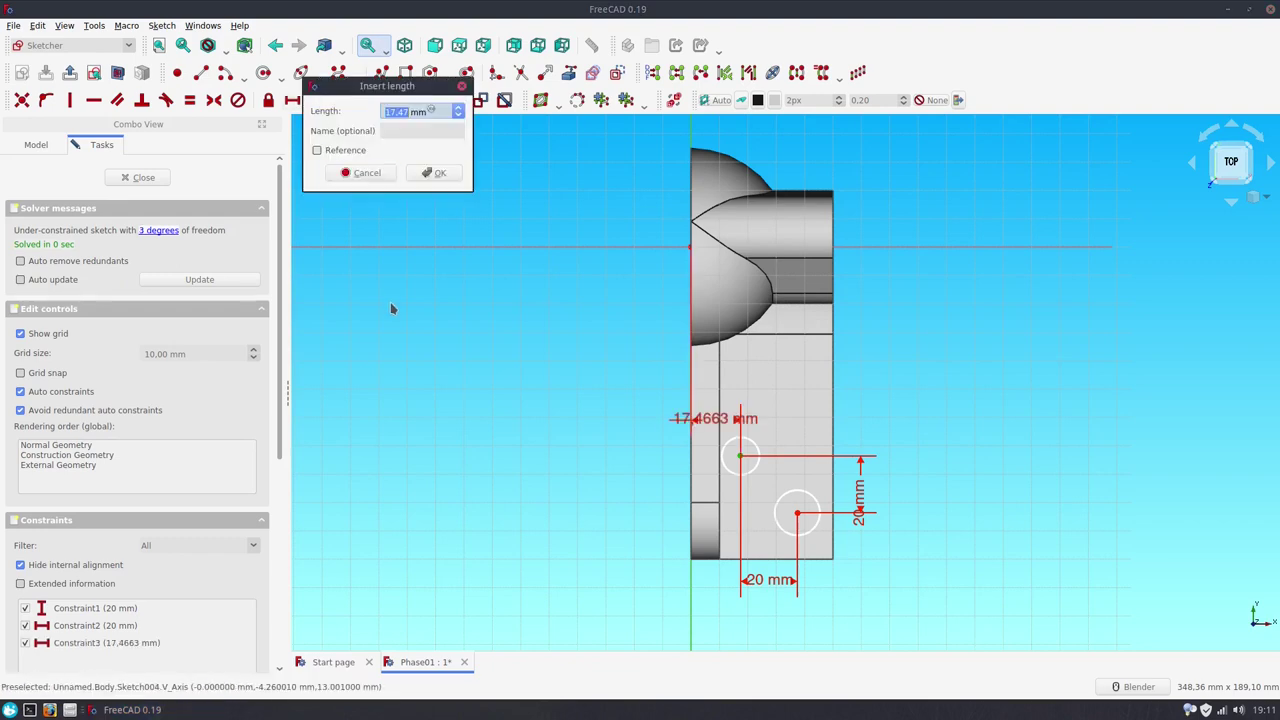
type("20")
key("Return")
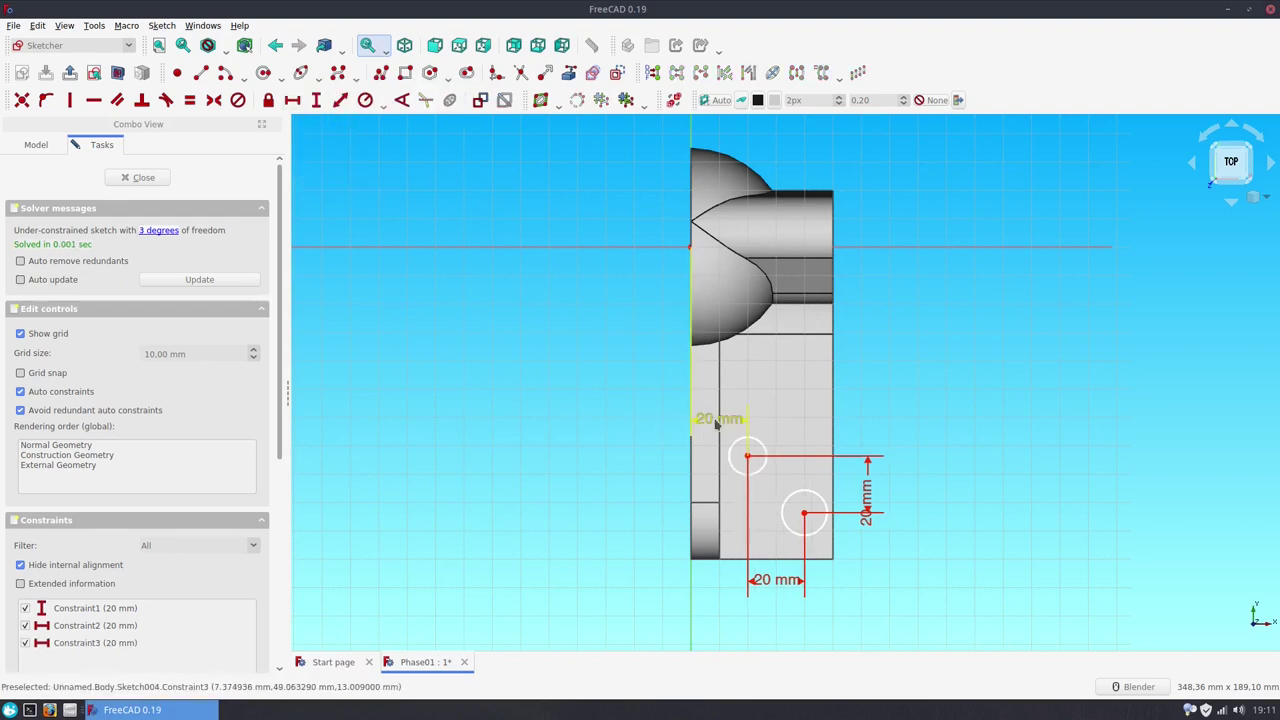
left_click_drag(716, 424, 606, 428)
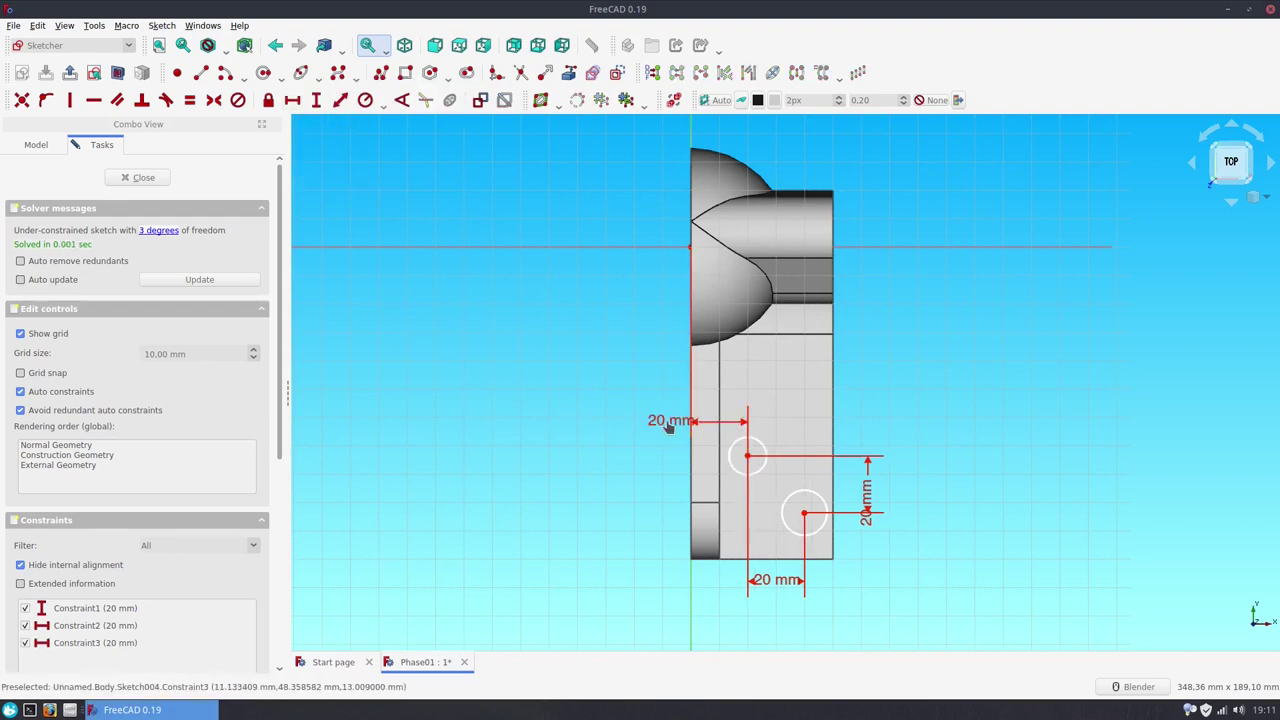
left_click(748, 457)
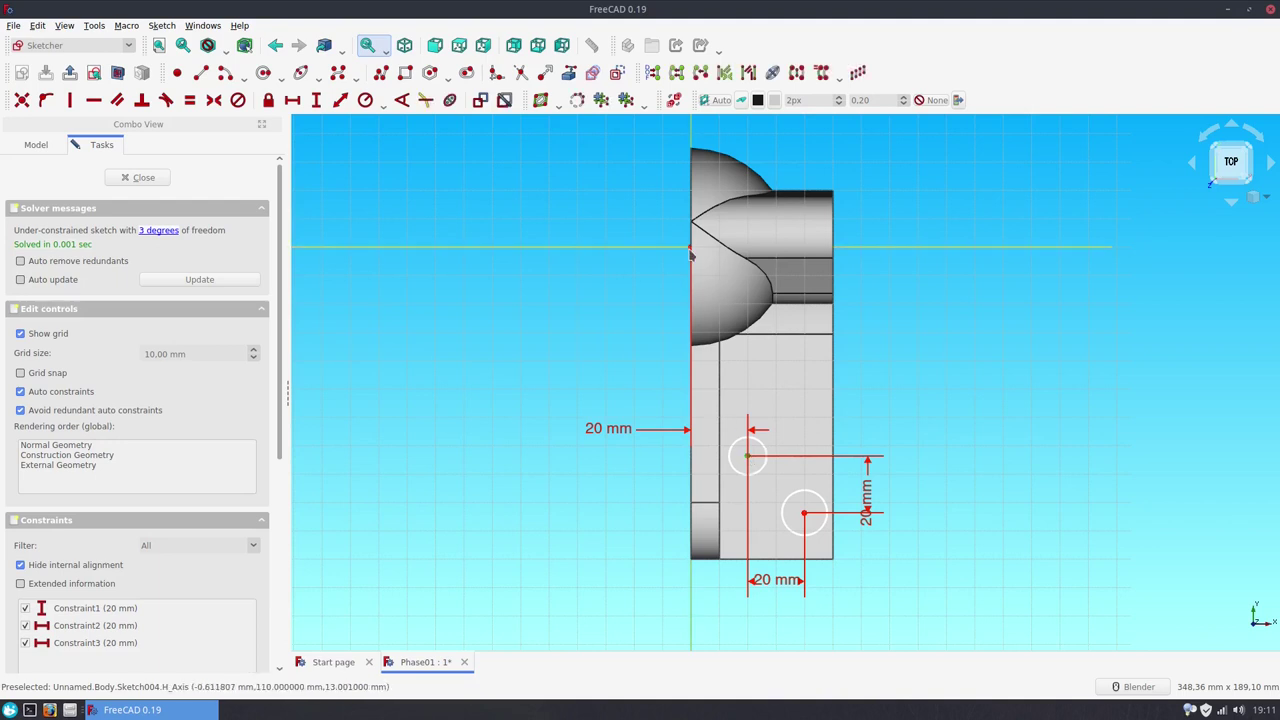
left_click(690, 250)
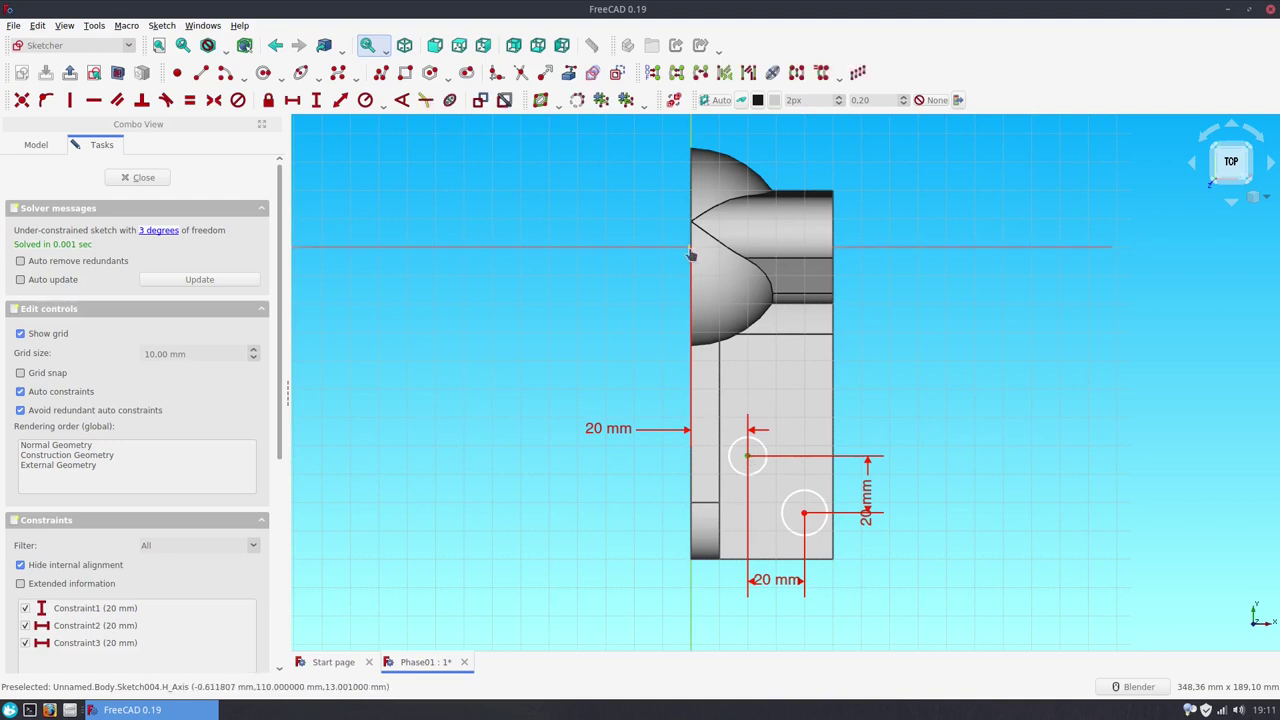
left_click(316, 100)
type("75")
key("Return")
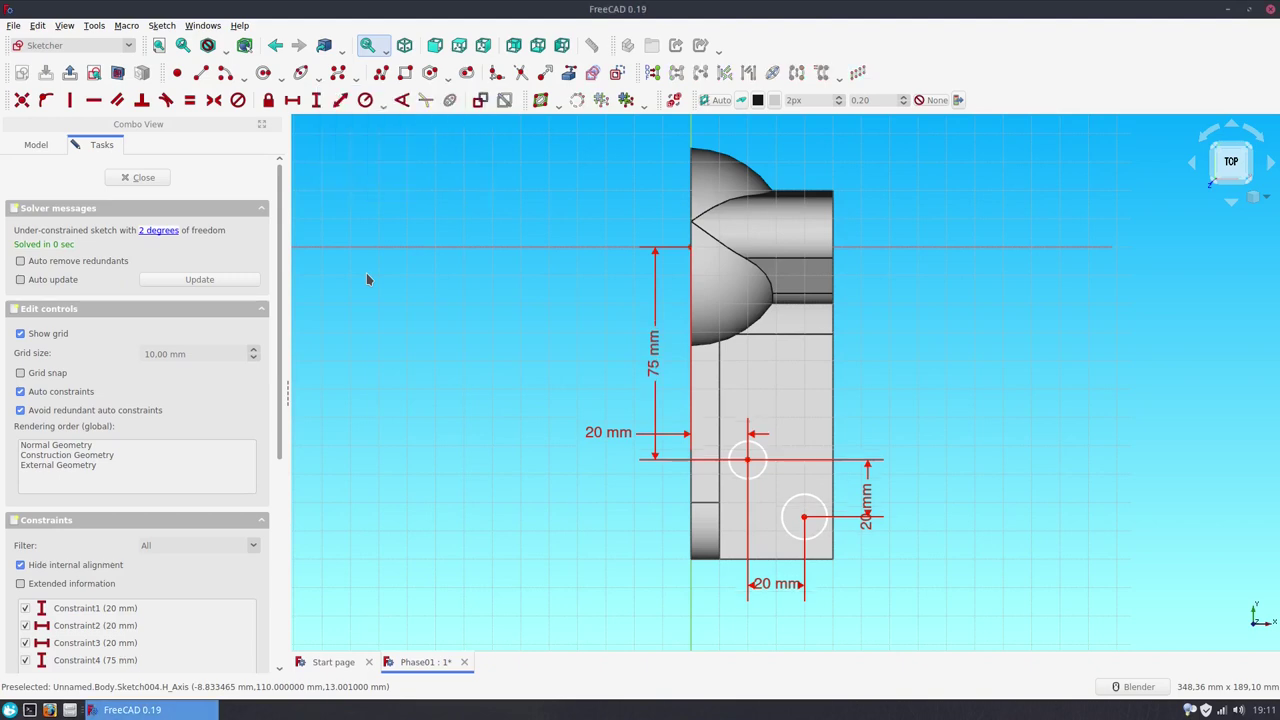
left_click(128, 180)
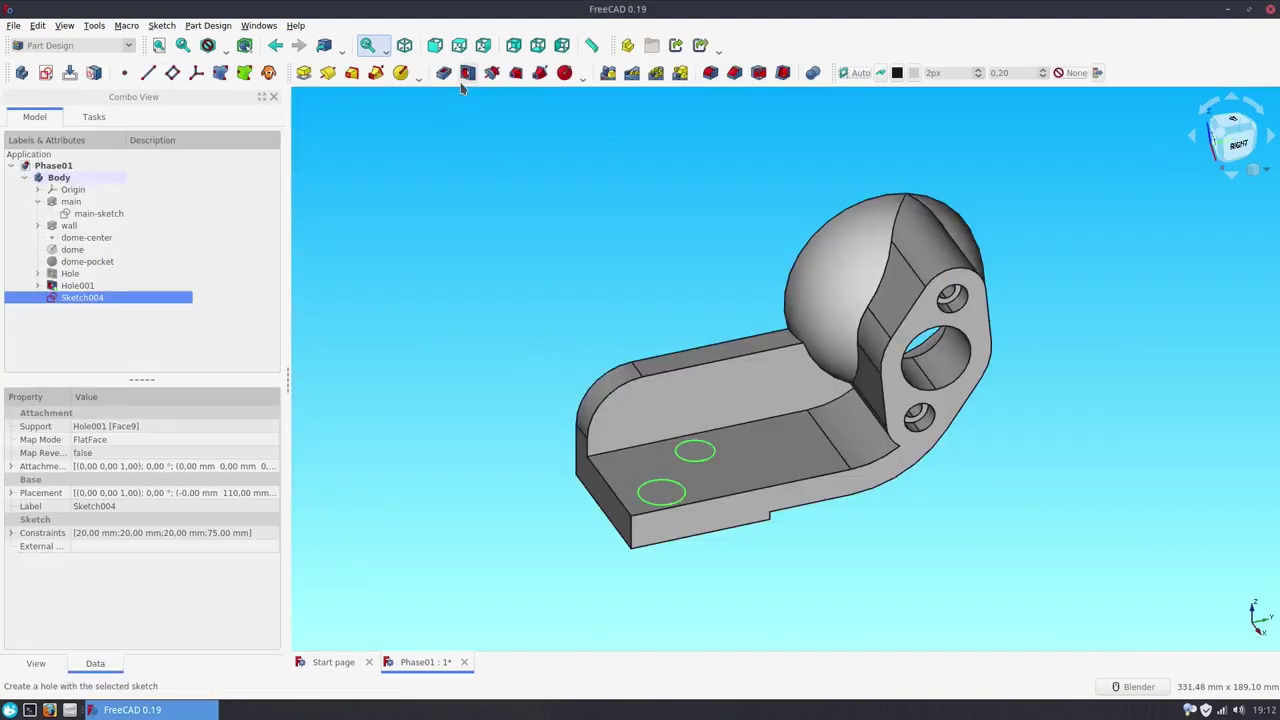
- Set the holes to 6.6 mm diameter, Through all depth, with a Counterbore hole cut
double_click(205, 333)
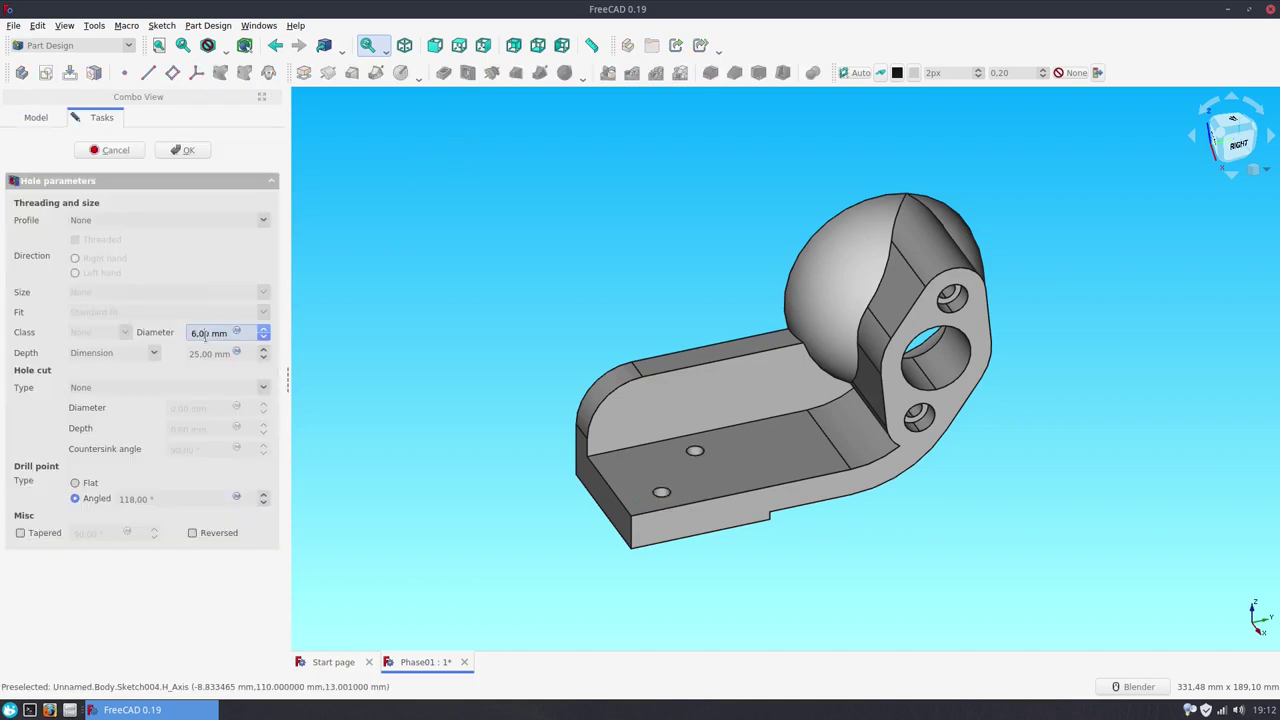
type("6")
left_click(108, 355)
left_click(108, 369)
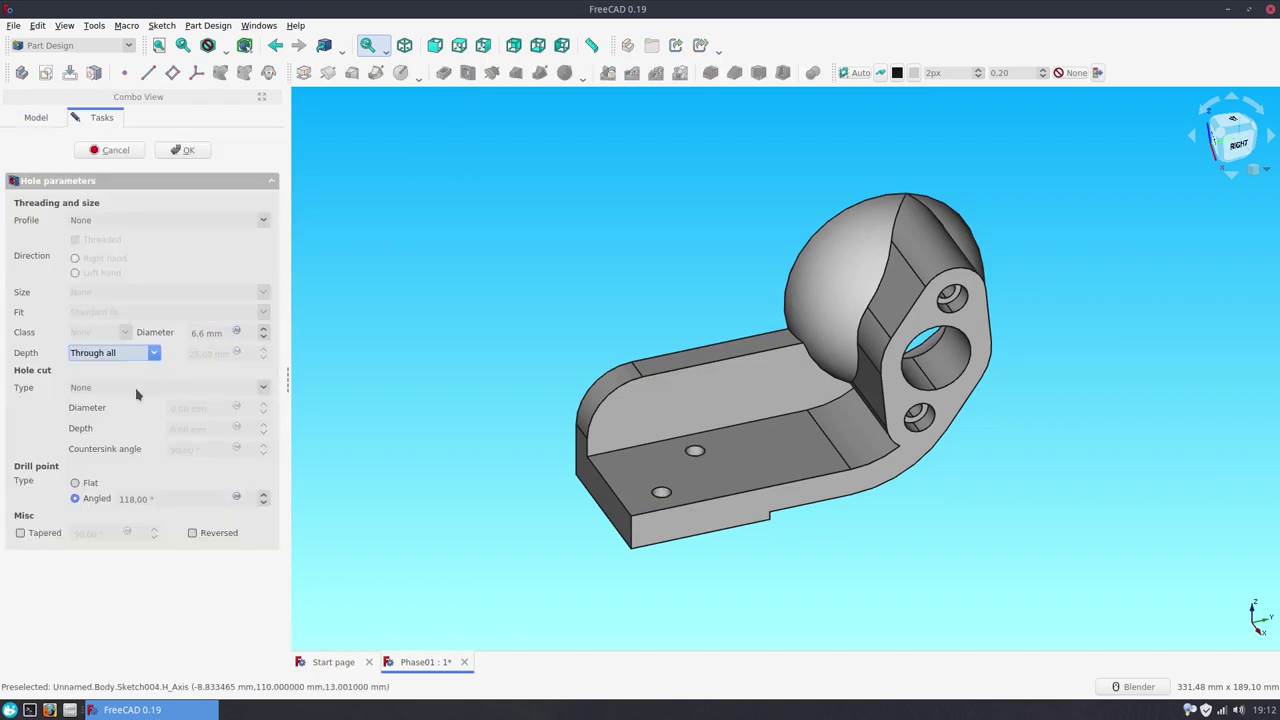
left_click(135, 387)
left_click(140, 406)
- Size the counterbore 11 mm wide and 6 mm deep, then create the hole feature
left_click(175, 408)
double_click(175, 408)
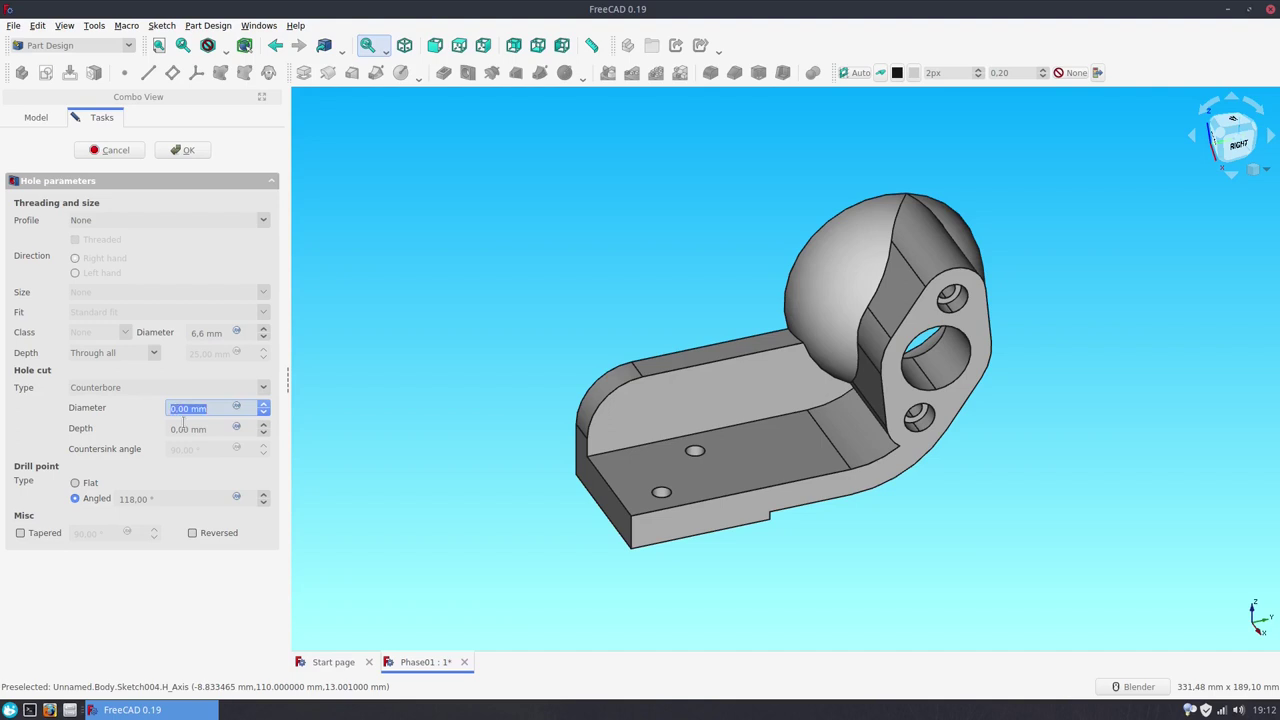
type("11")
left_click(185, 429)
double_click(185, 429)
type("6")
left_click(185, 408)
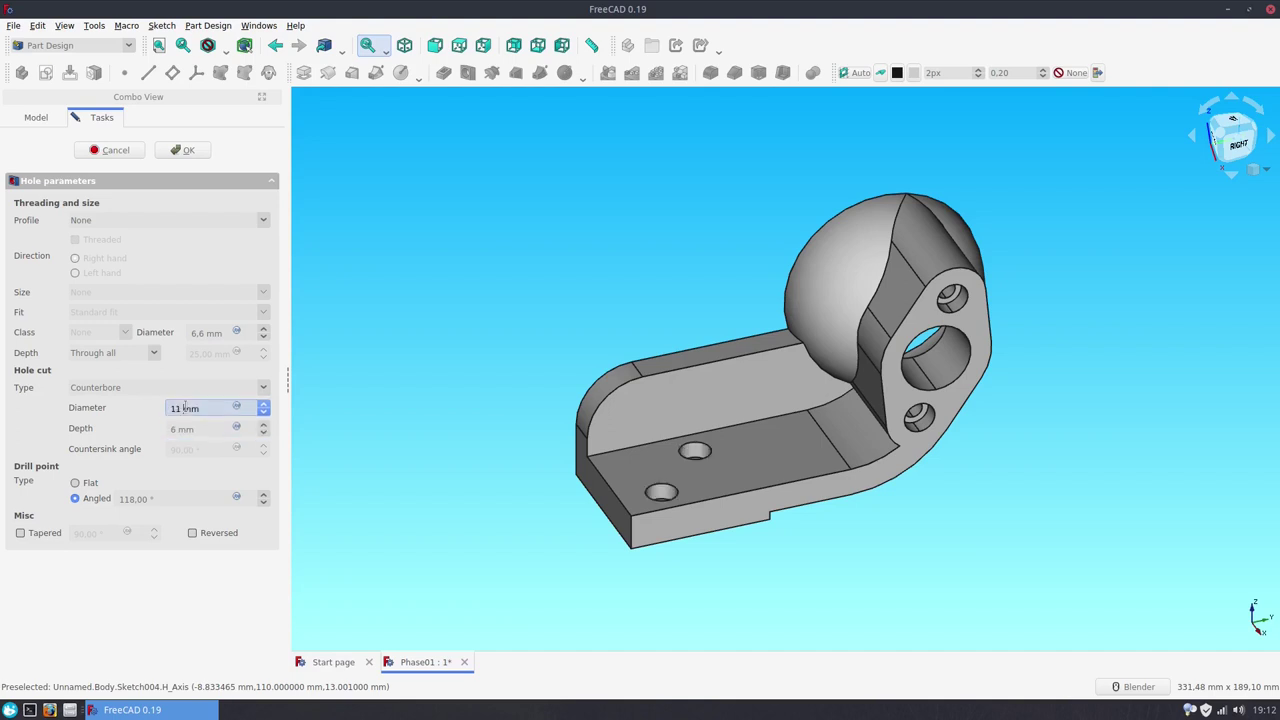
left_click(182, 150)
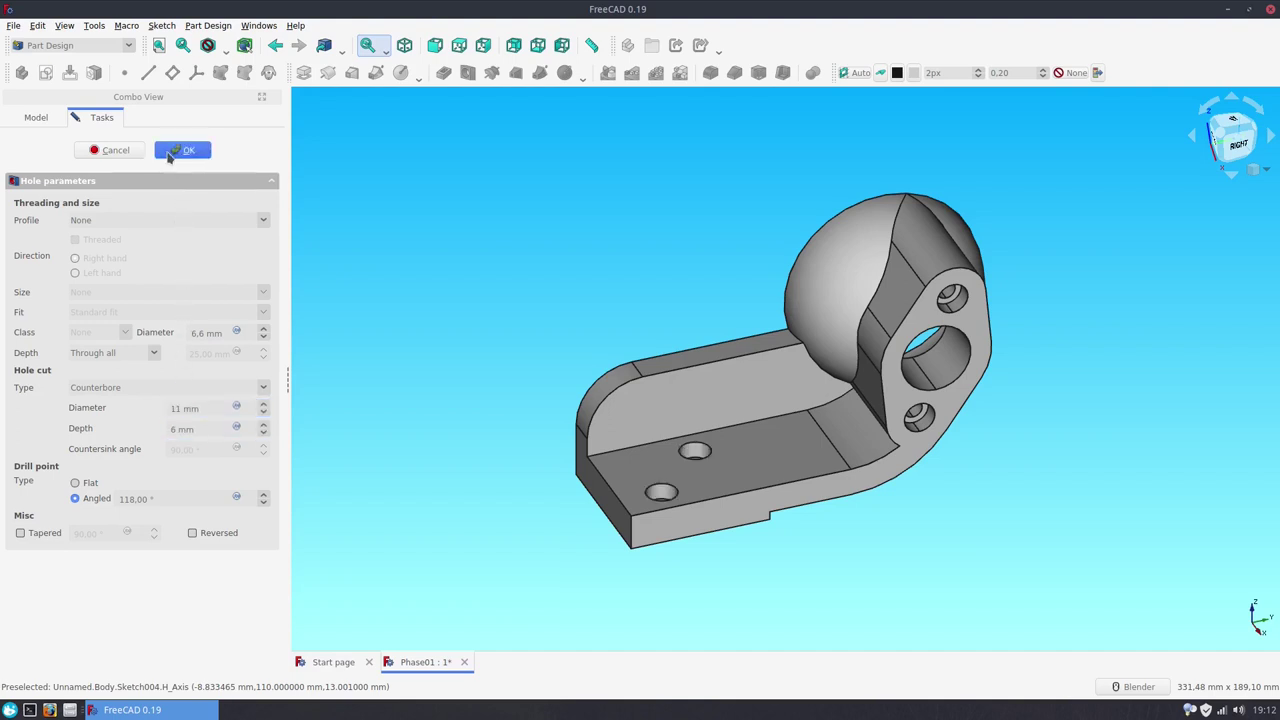
- Set Hole002's Hole Cut property to Counterbore and check the result from behind
left_click(77, 298)
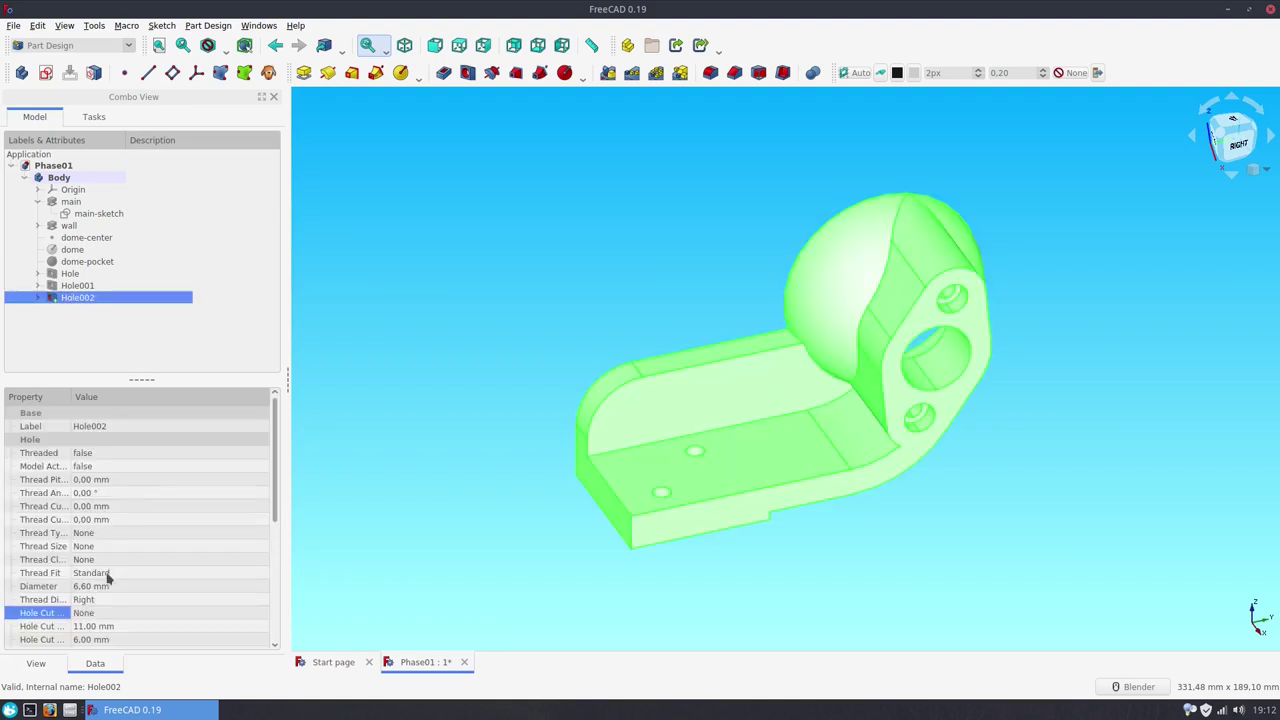
left_click(113, 613)
left_click(126, 628)
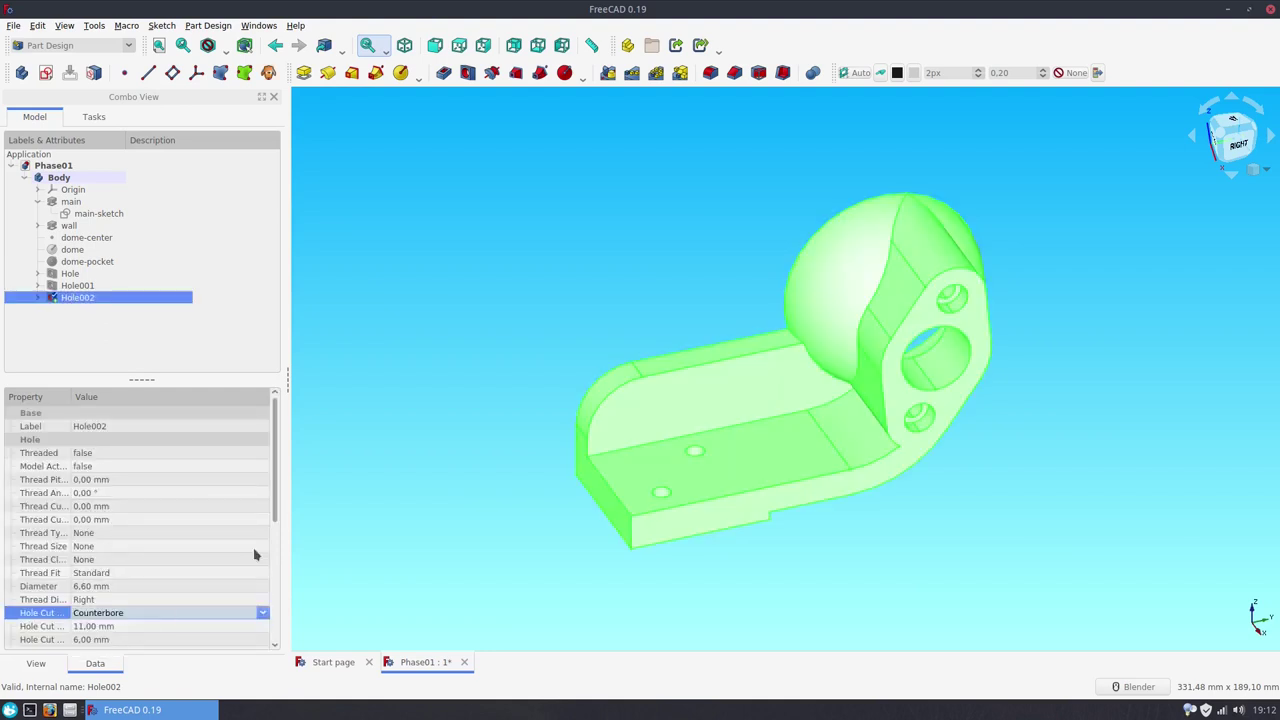
left_click(360, 477)
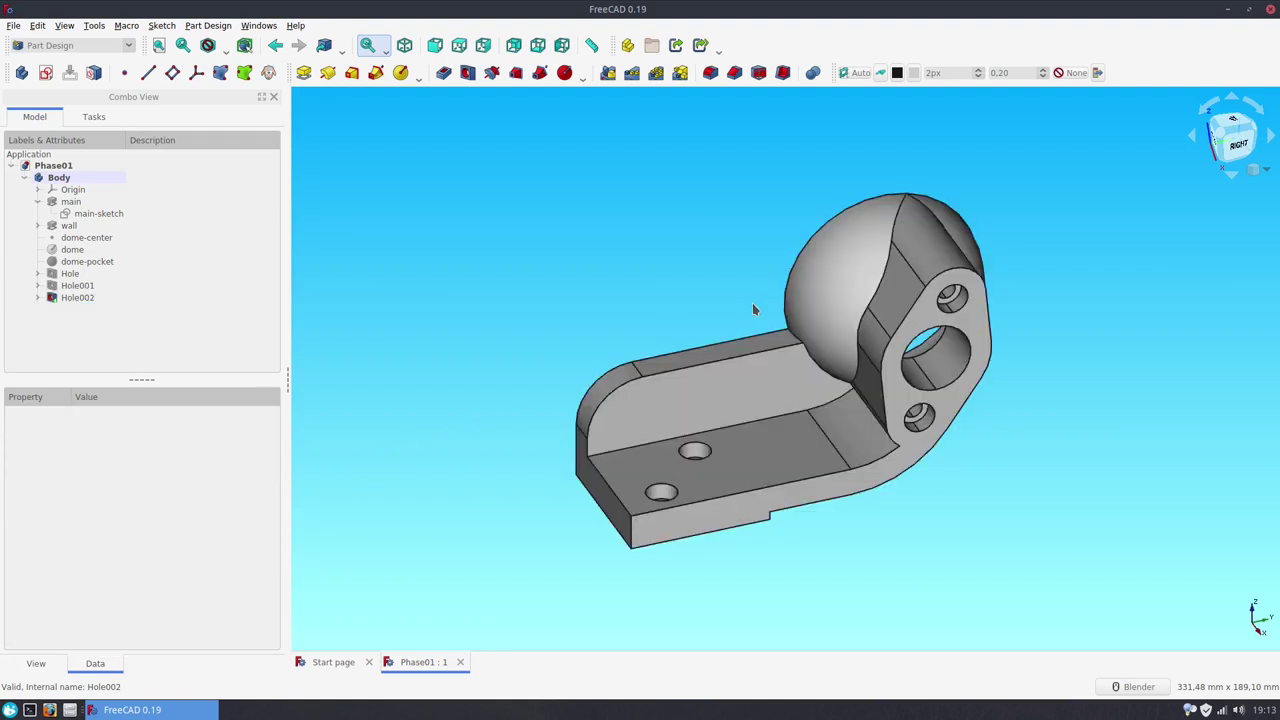
mouse_move(431, 405)
middle_mouse_down()
mouse_move(555, 415)
mouse_move(323, 349)
mouse_move(1086, 397)
mouse_move(928, 430)
middle_mouse_up()
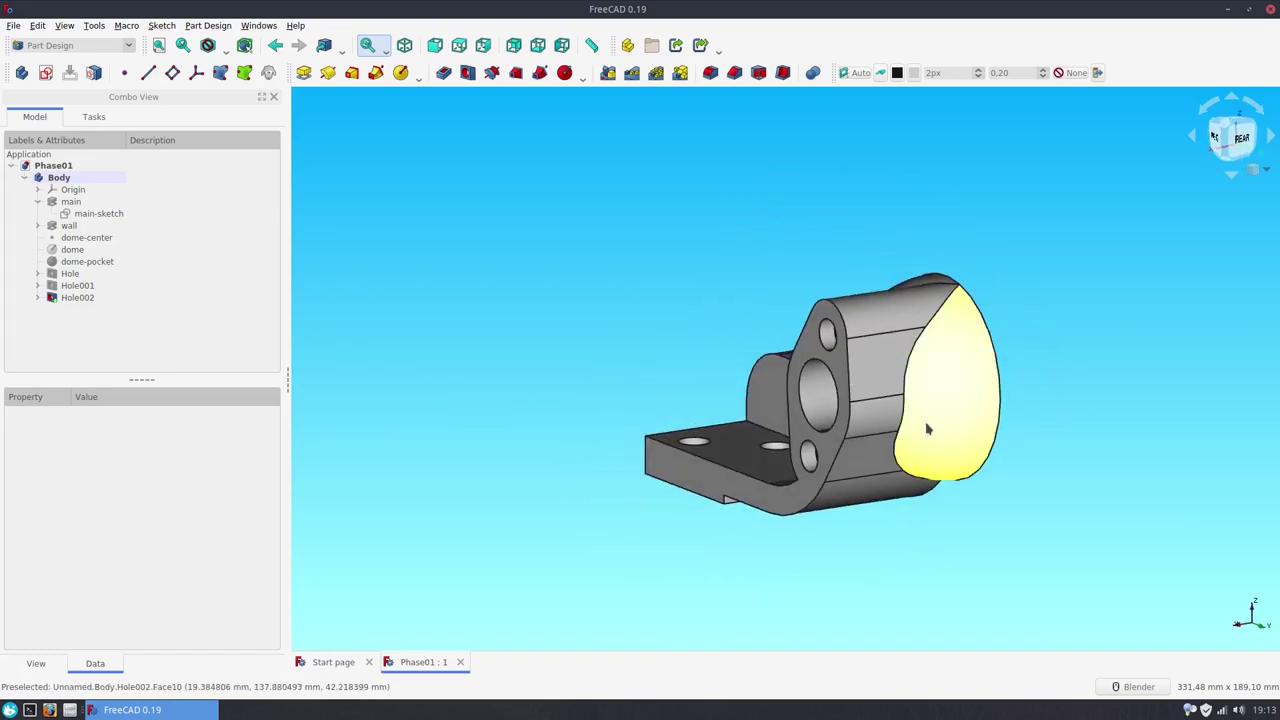
left_click(870, 420)
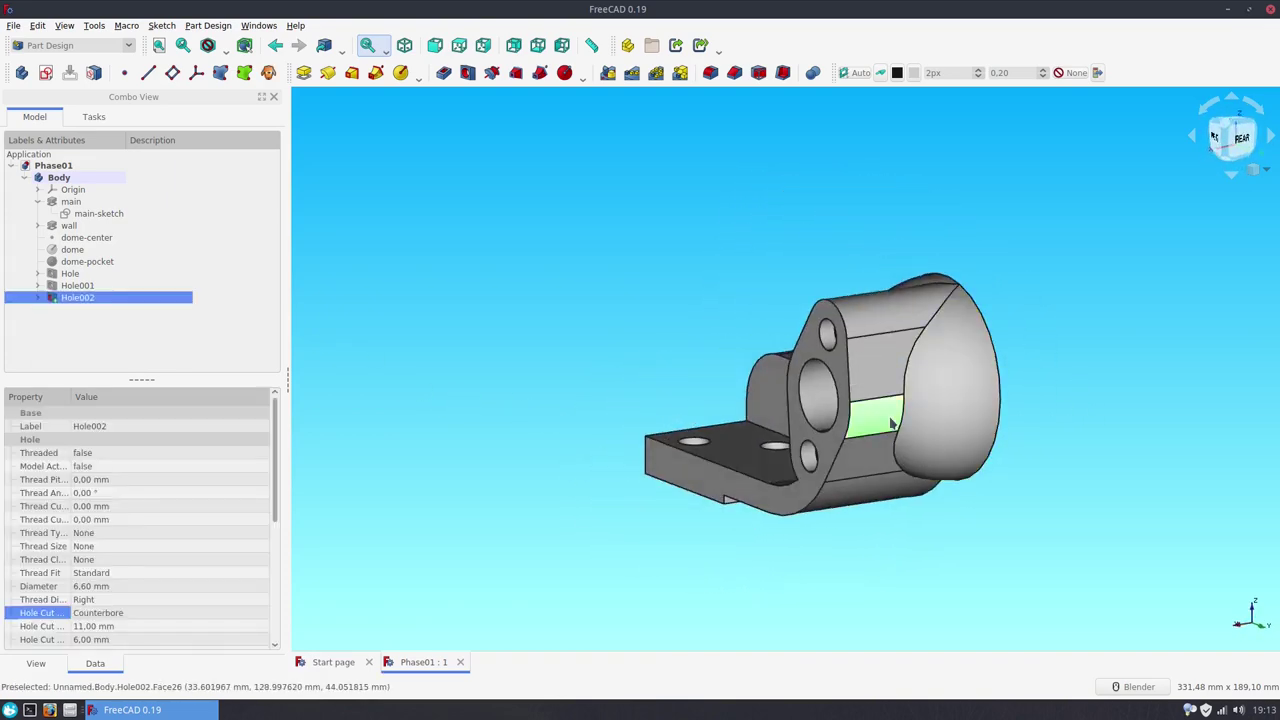
- Start a 3 mm Fillet on the boss face, adding the boss side face and the wall's inner face
left_click(707, 79)
type("3")
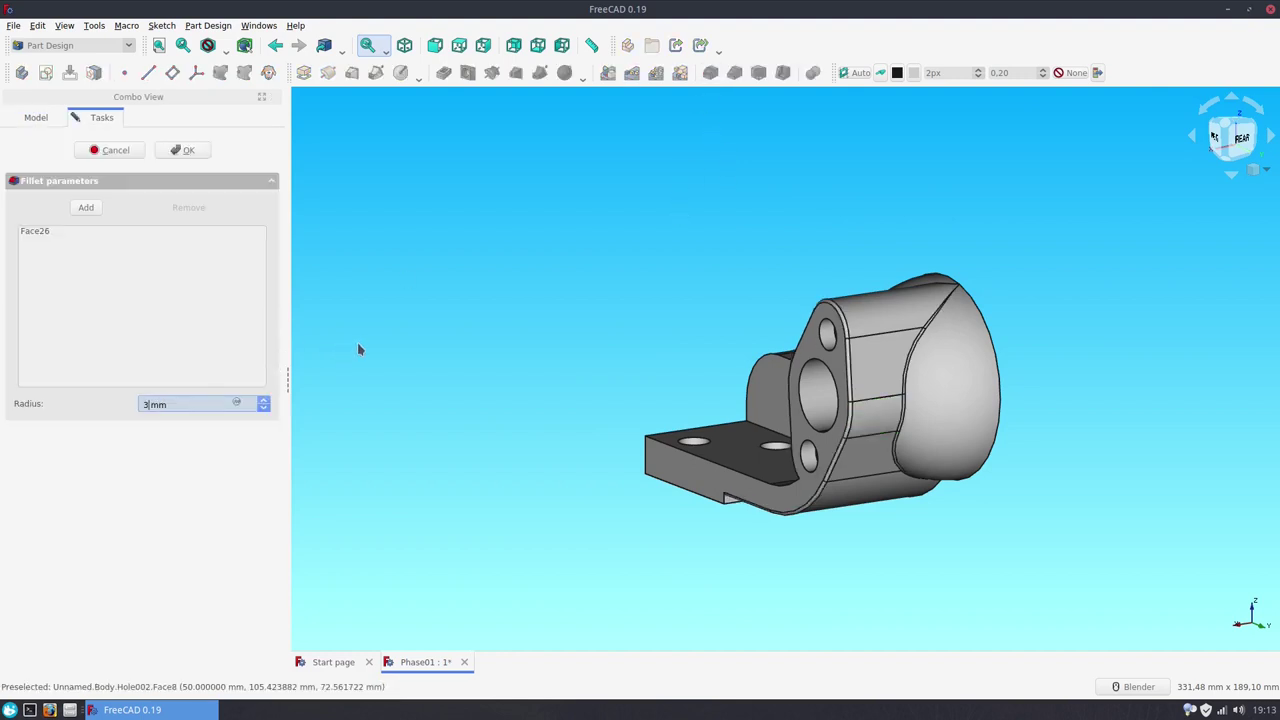
middle_click_drag(386, 358, 700, 420)
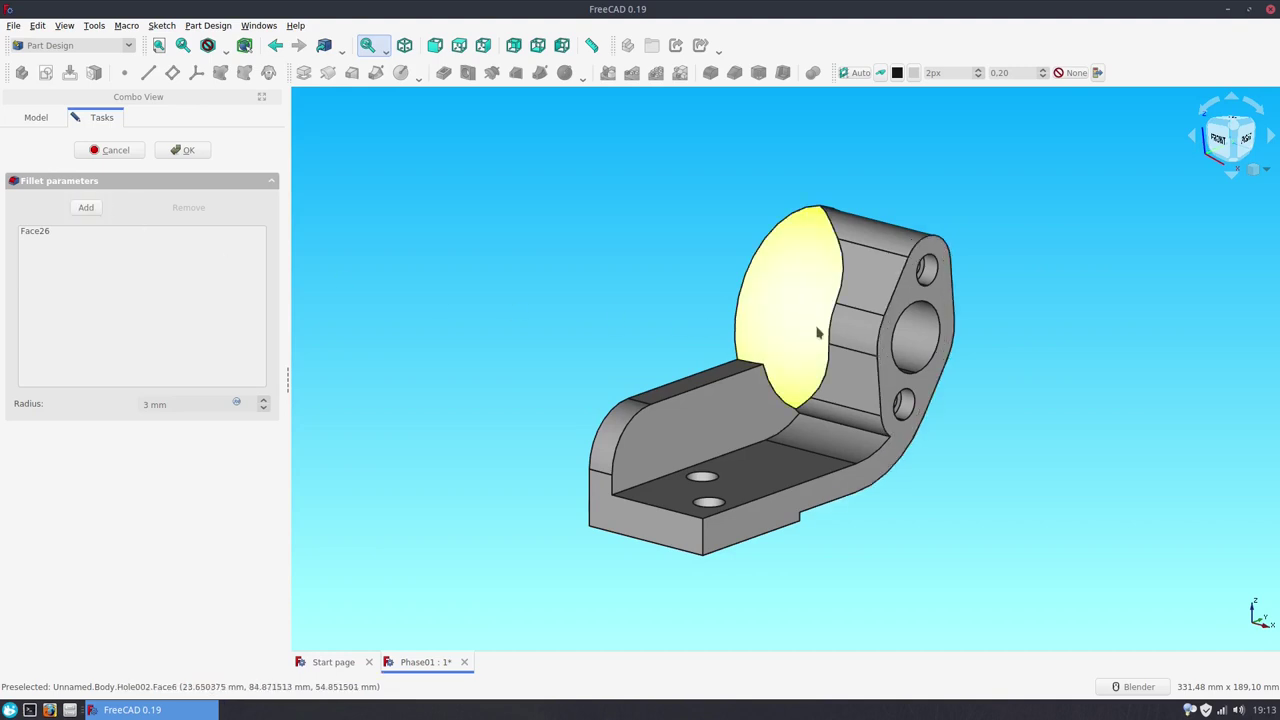
left_click(850, 334)
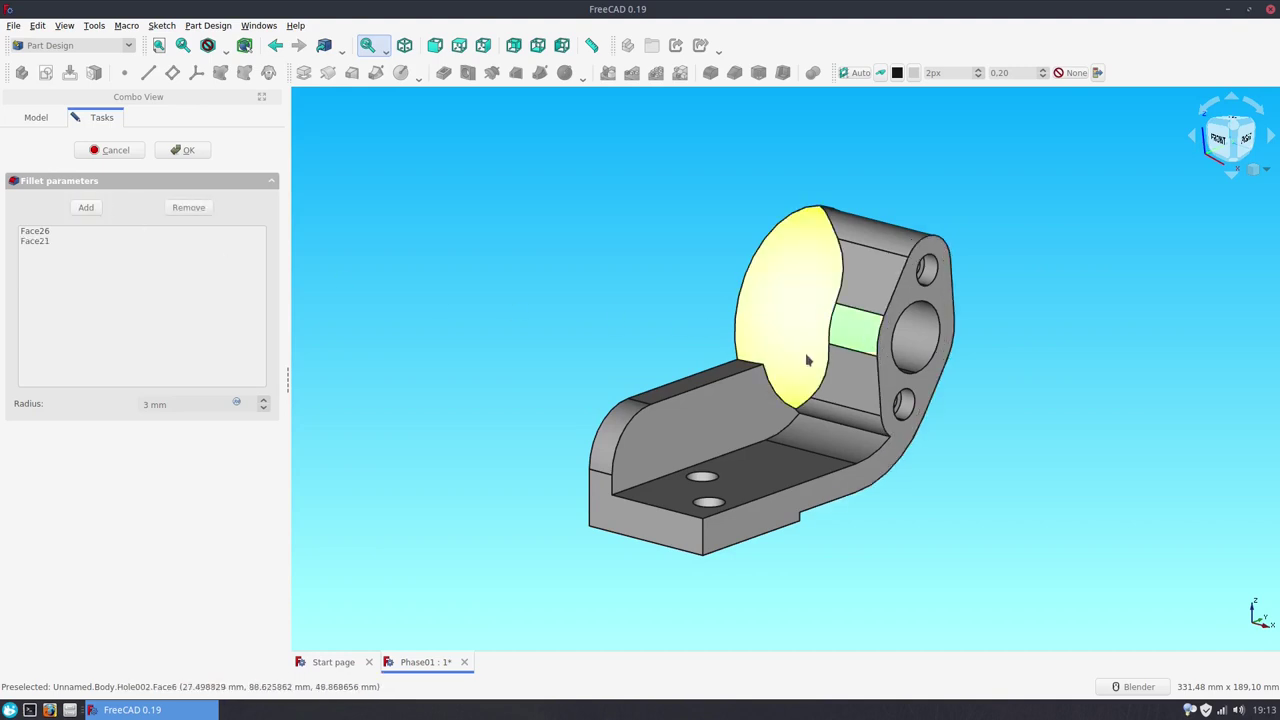
left_click(727, 413)
left_click(79, 214)
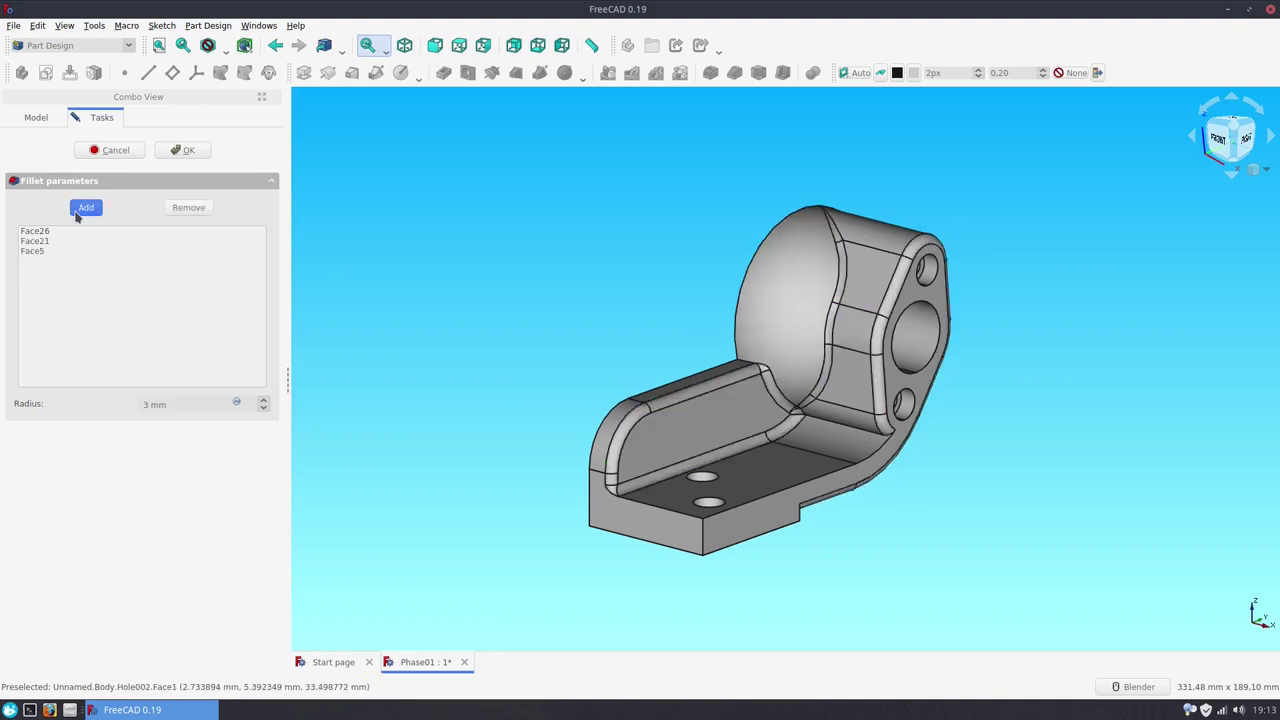
left_click(80, 212)
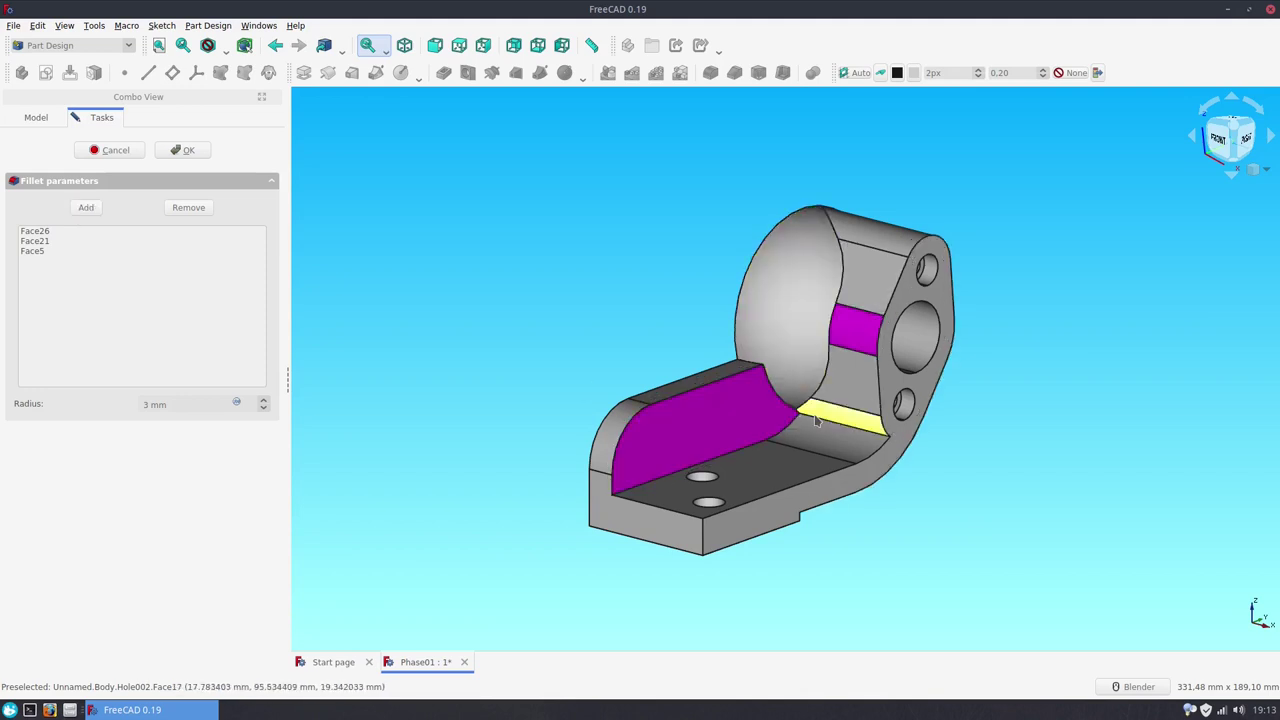
- Add the six boss, plate and wall edges (Edges 75, 45, 46, 9, 10, 7) and preview the fillet
left_click(845, 437)
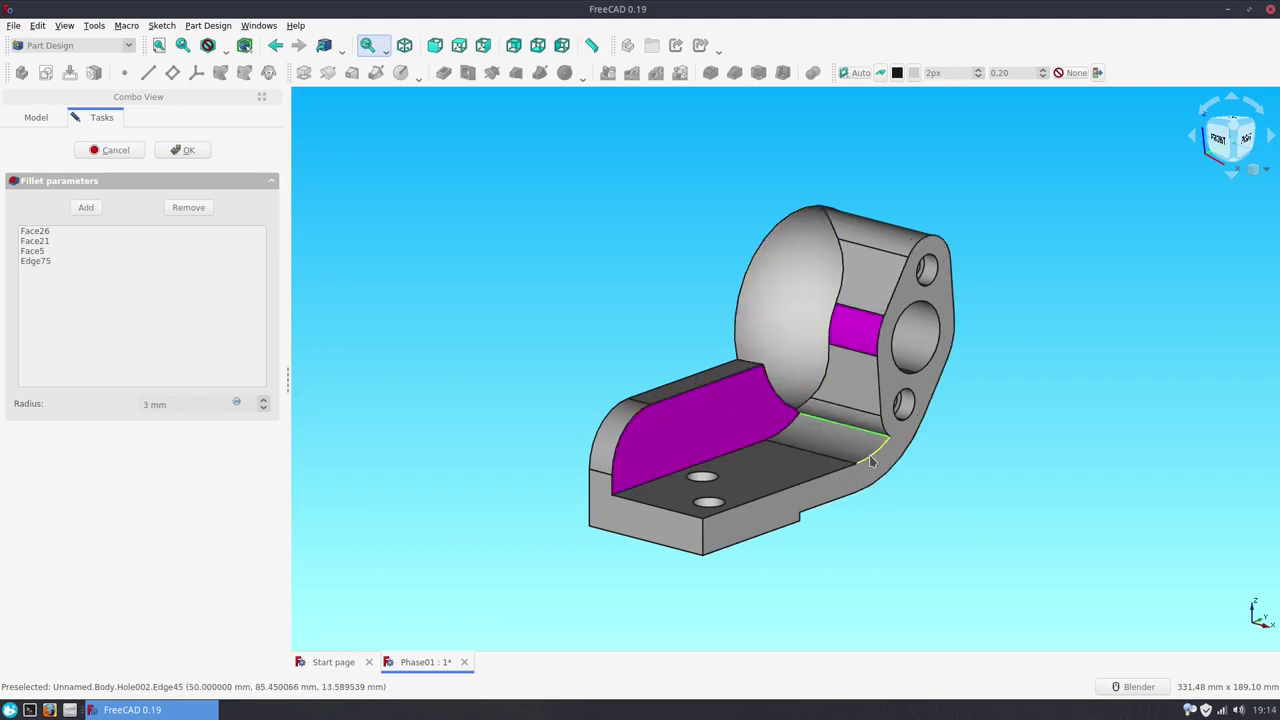
left_click(662, 467)
left_click(86, 210)
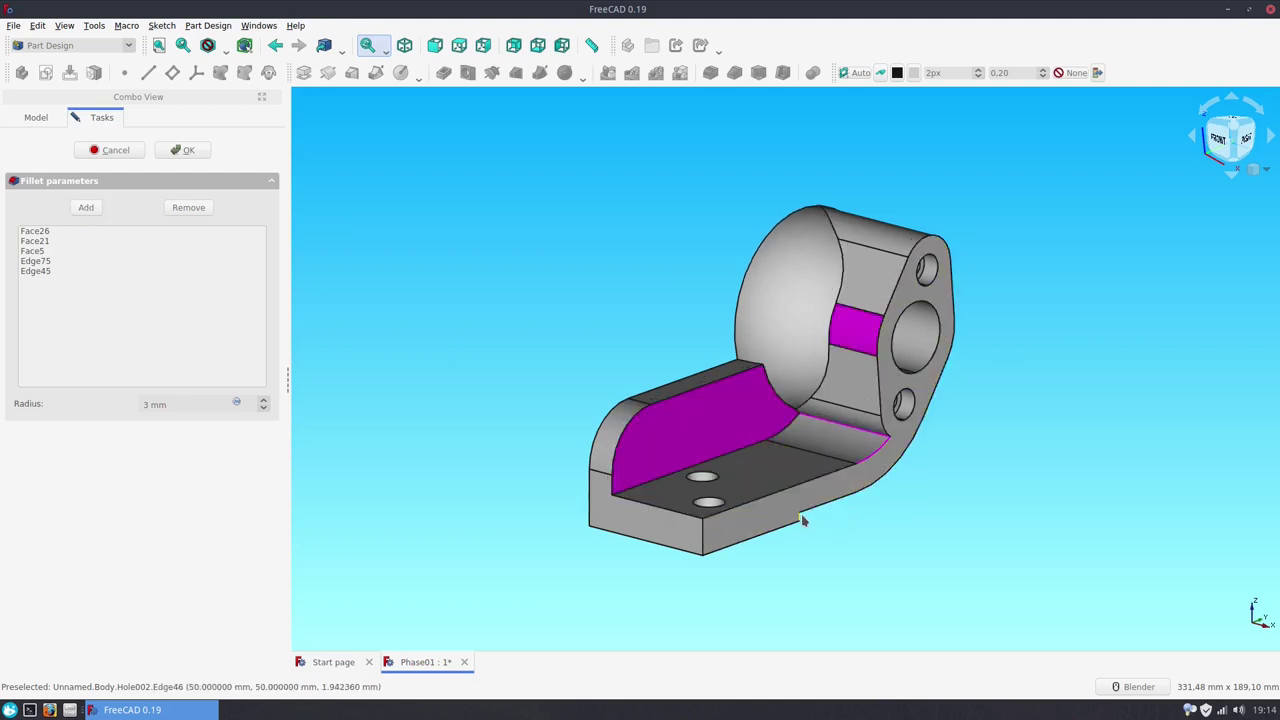
left_click(713, 540)
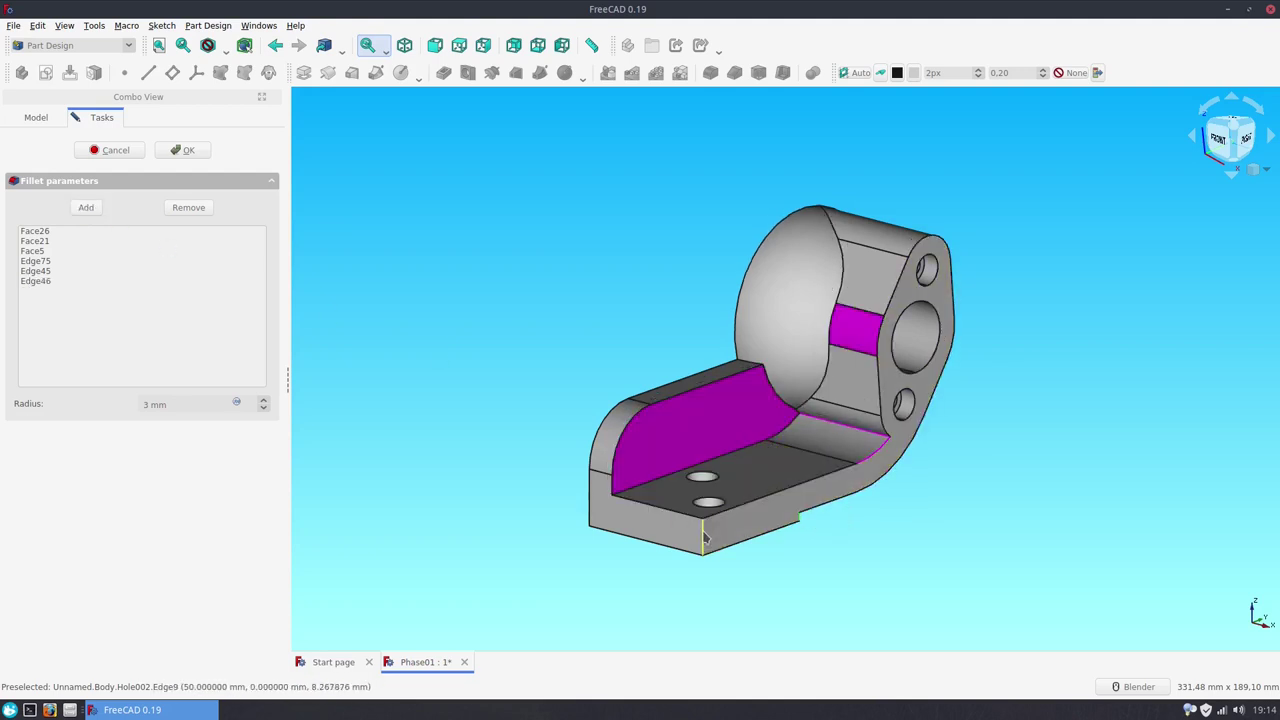
left_click(703, 537)
left_click(697, 503)
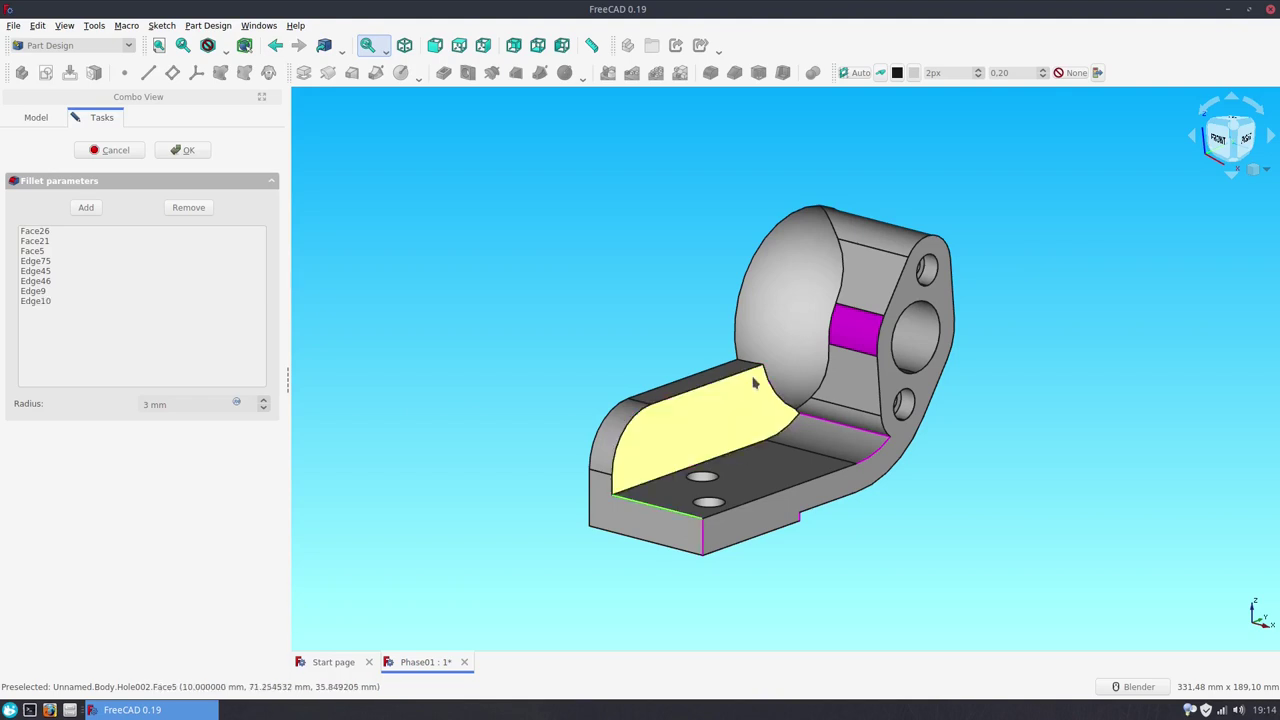
middle_click_drag(759, 370, 752, 343)
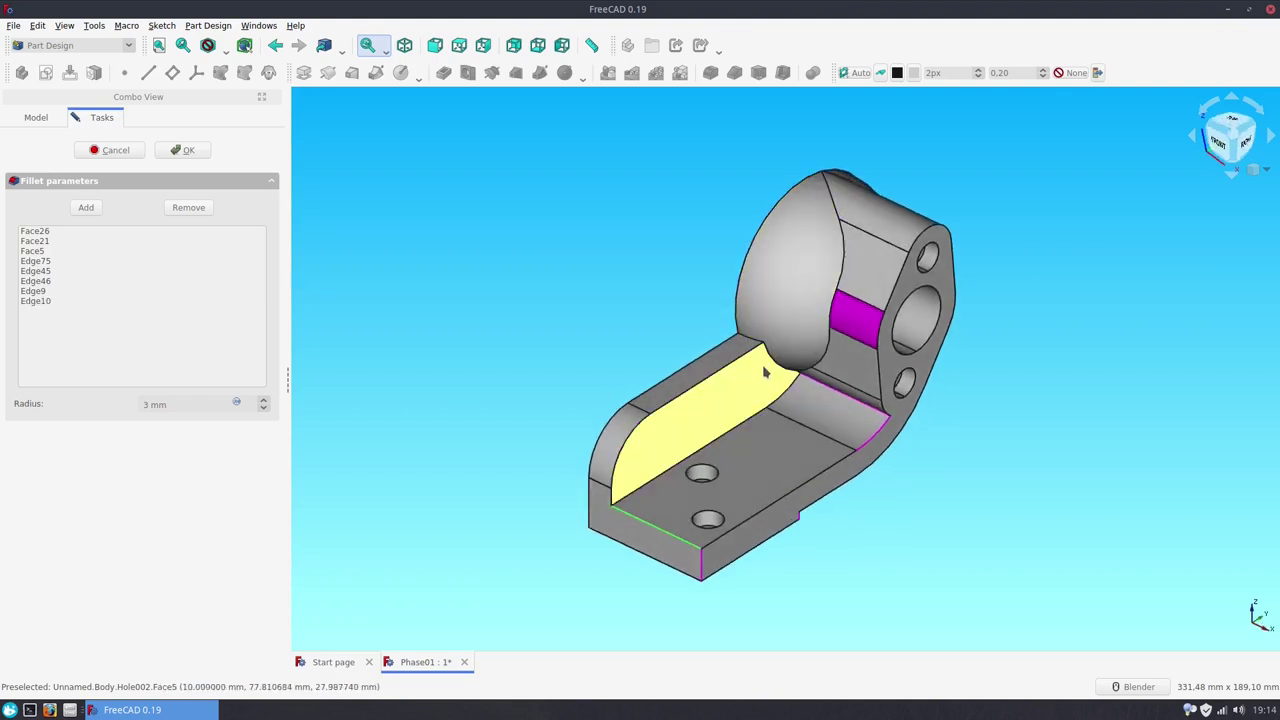
left_click(752, 343)
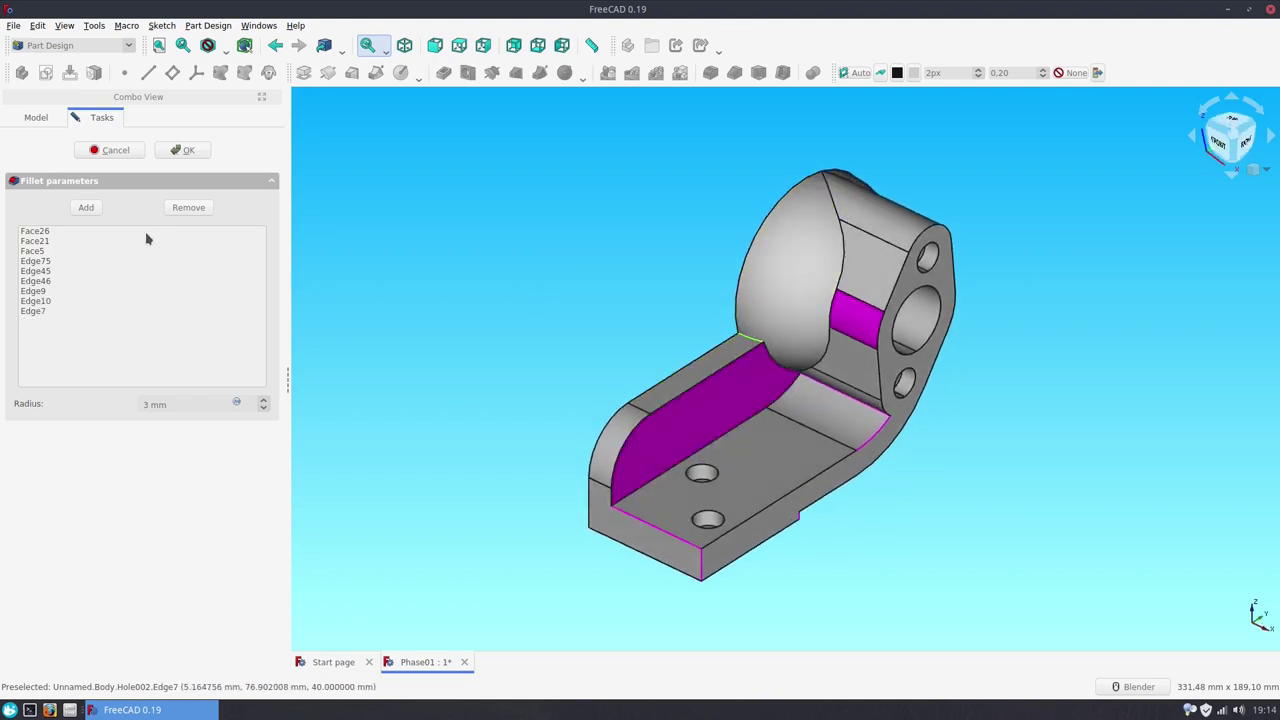
left_click(86, 210)
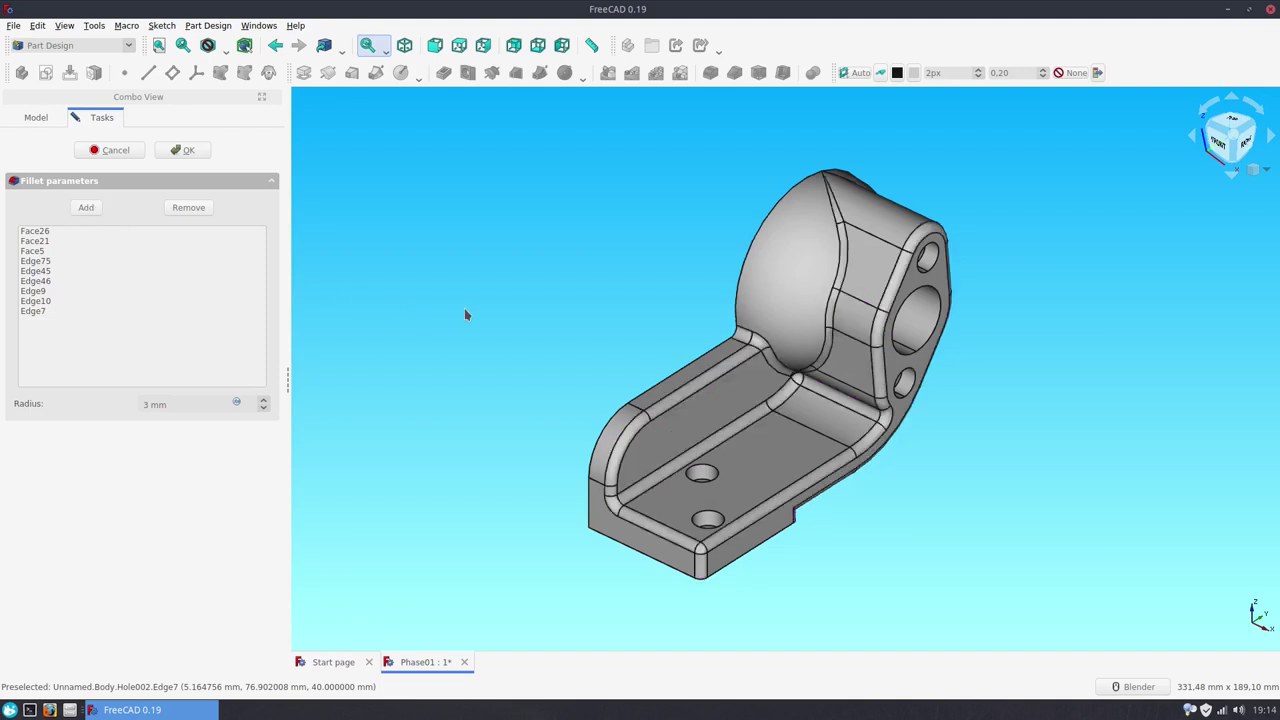
- Apply the 3 mm Fillet and zoom in to inspect the rounded edges
left_click(199, 155)
middle_click_drag(706, 320, 589, 296)
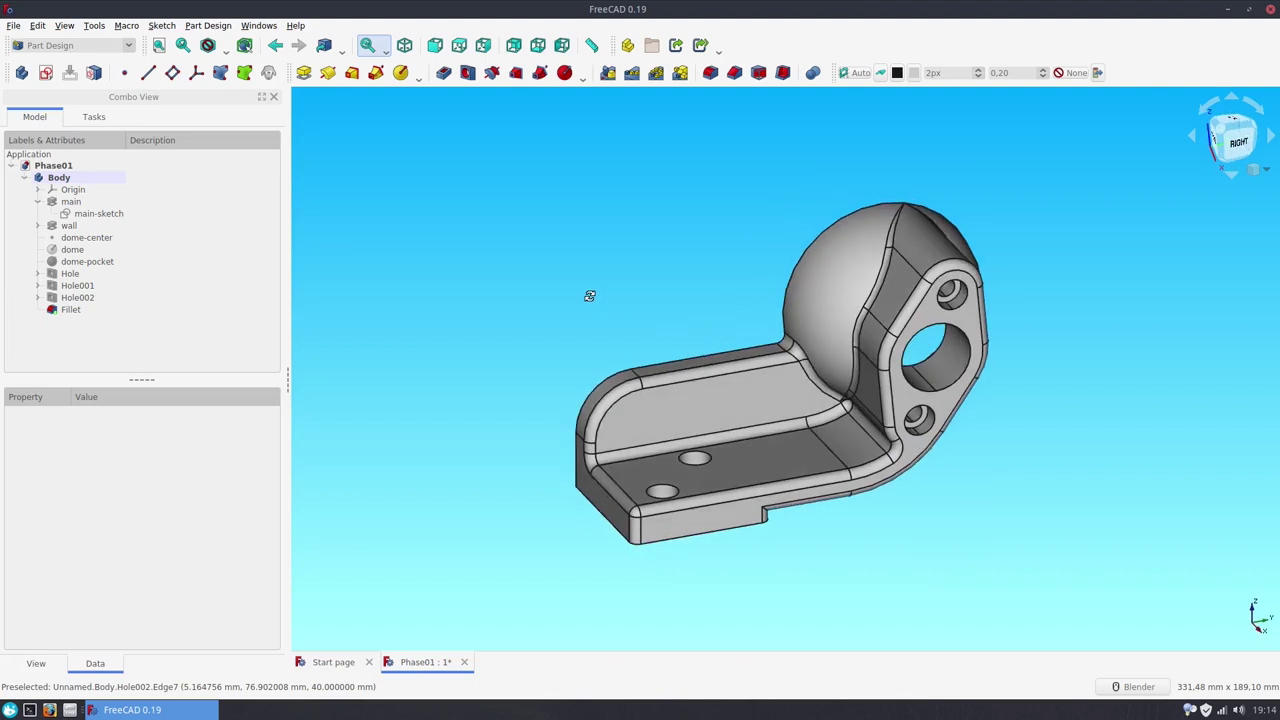
scroll(1010, 398, "up", 2)
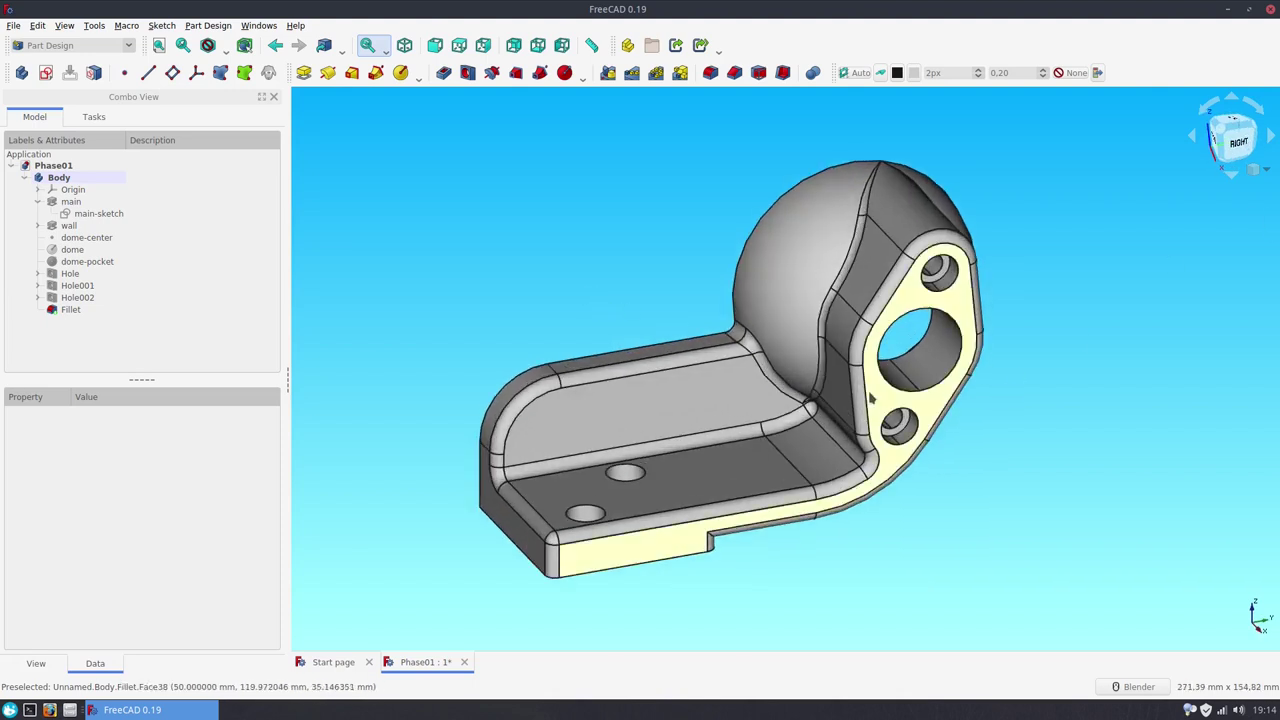
scroll(497, 393, "up", 1)
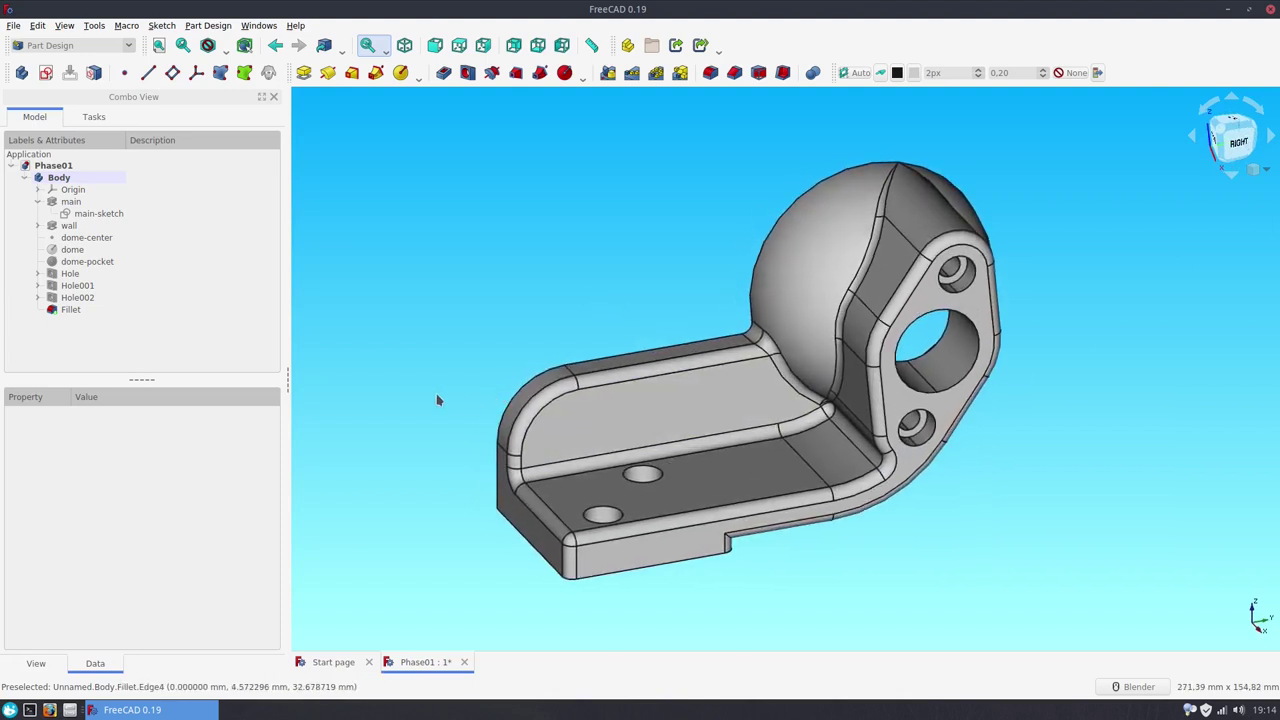
- Save the Phase01 document and orbit to view the part's back and left side
key("ctrl+s")
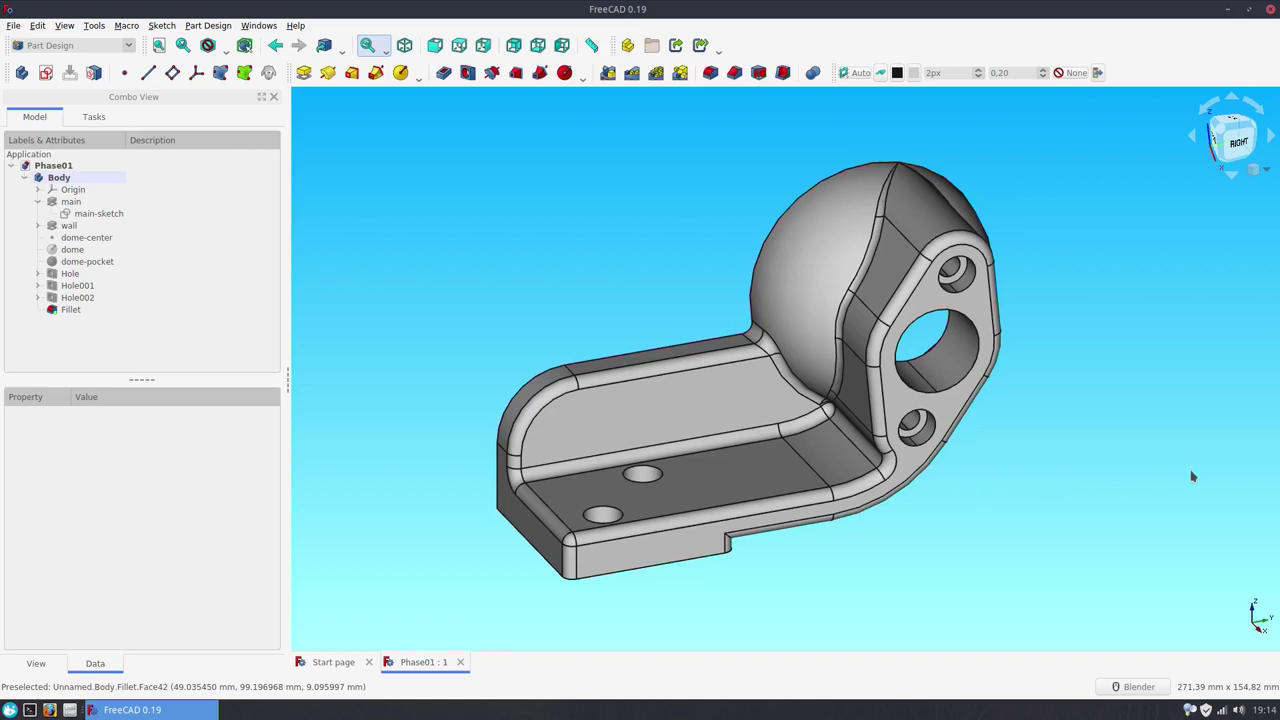
mouse_move(1192, 476)
middle_mouse_down()
mouse_move(1133, 536)
mouse_move(844, 539)
middle_mouse_up()
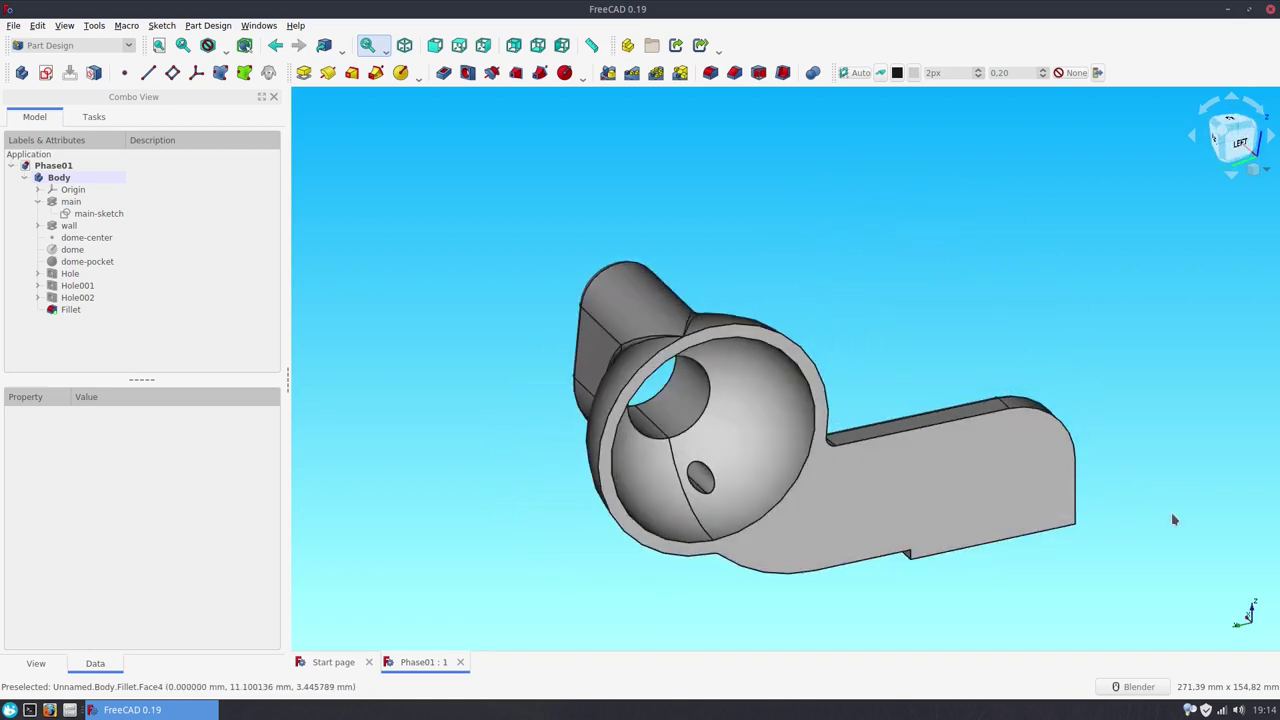
mouse_move(1171, 512)
middle_mouse_down()
mouse_move(987, 538)
mouse_move(1008, 508)
mouse_move(709, 531)
middle_mouse_up()
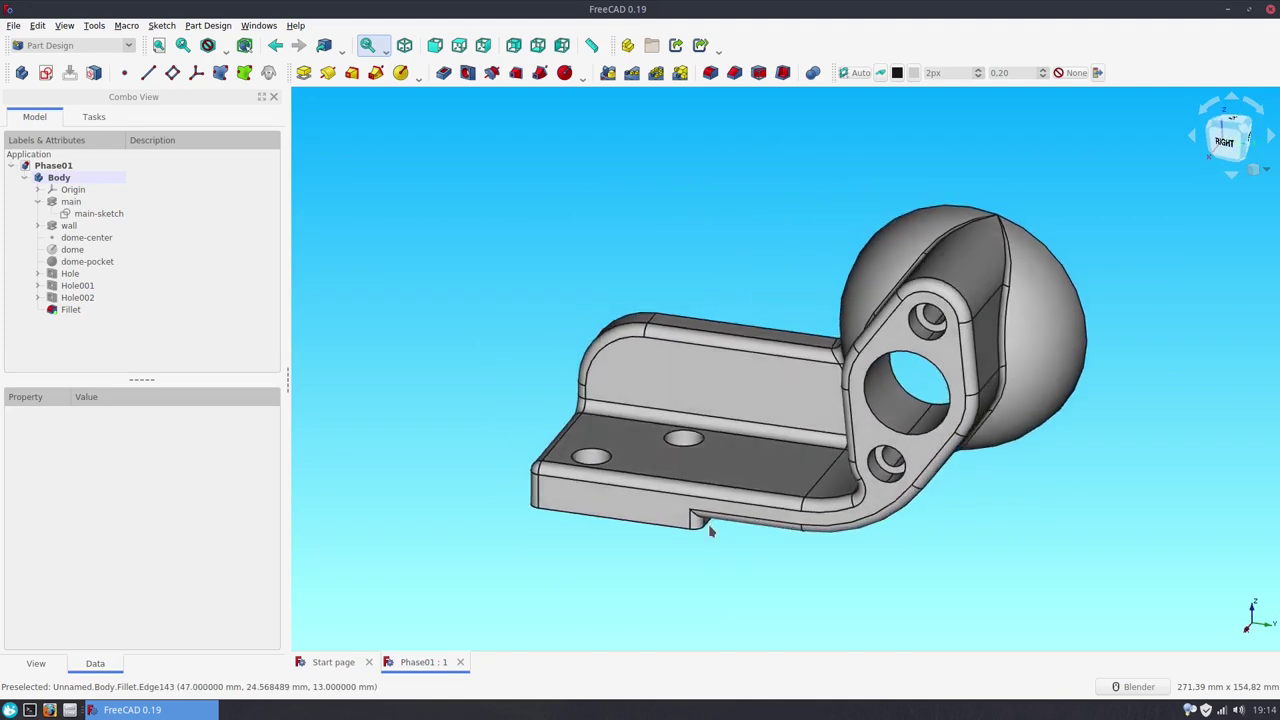